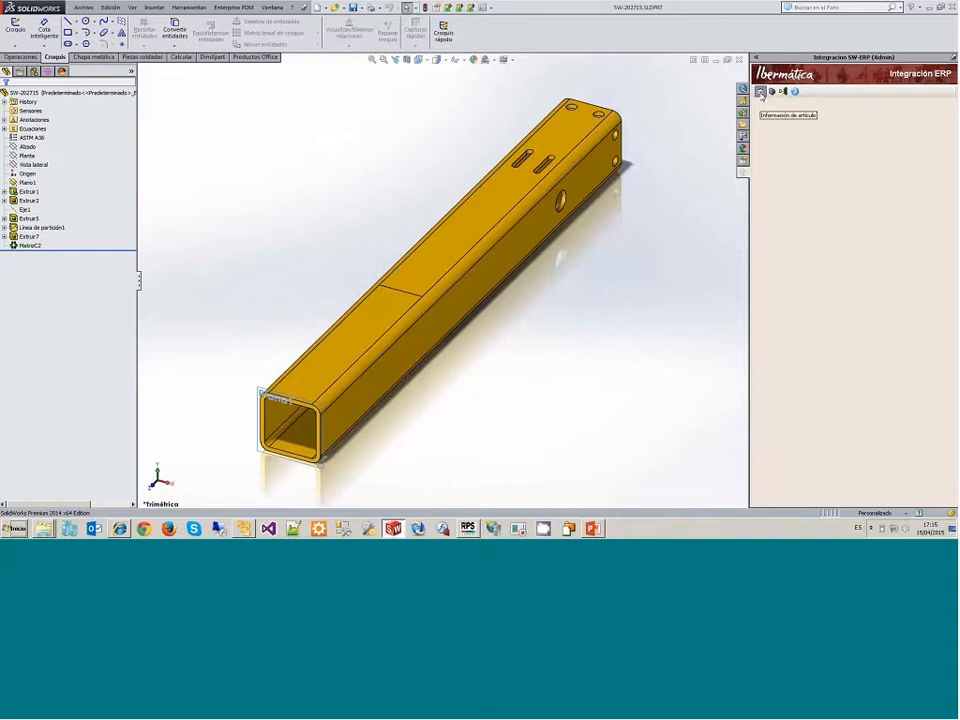
Step: Register the square tube part as an ERP article with an automatic code and reload its article information
click(761, 91)
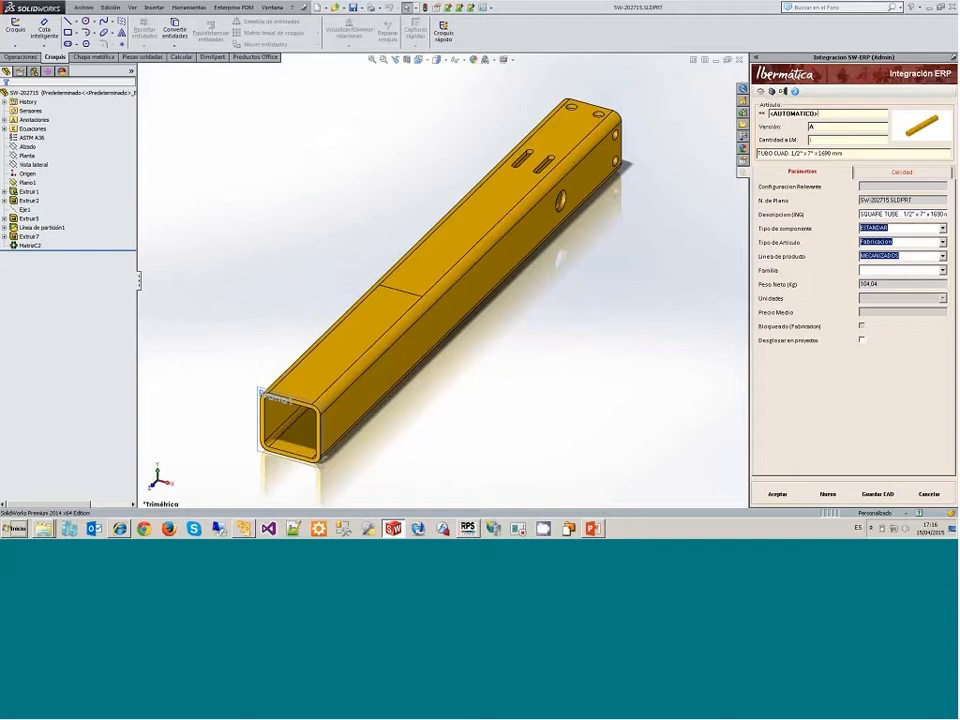
click(781, 495)
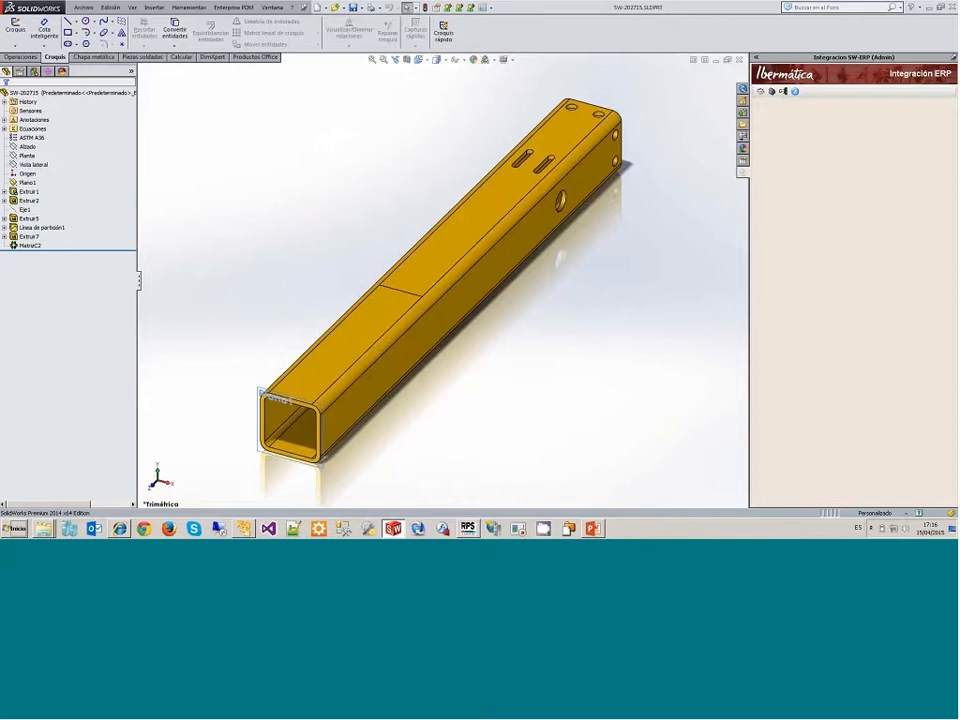
click(762, 93)
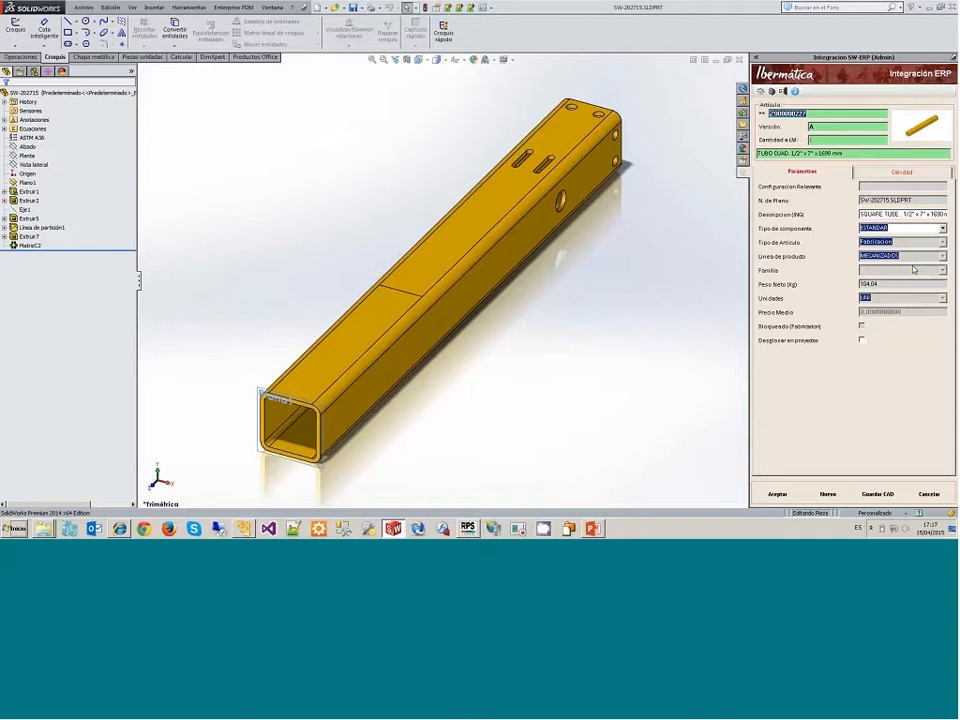
Step: Switch to RPS Desktop, filter the articles by code 00227 and open the matching square tube record
click(468, 528)
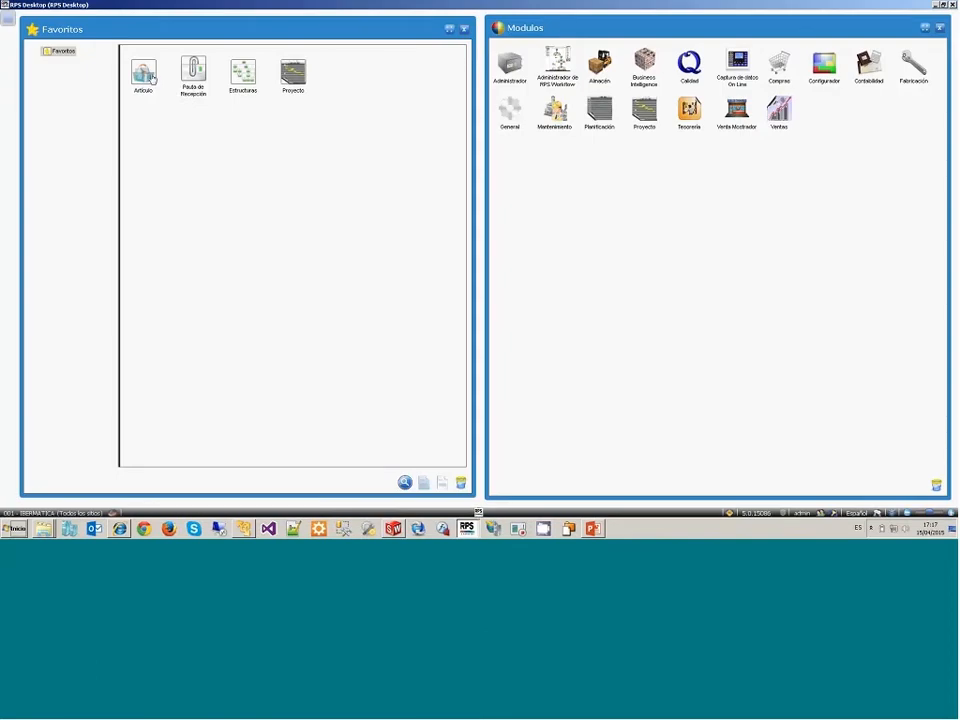
double_click(152, 78)
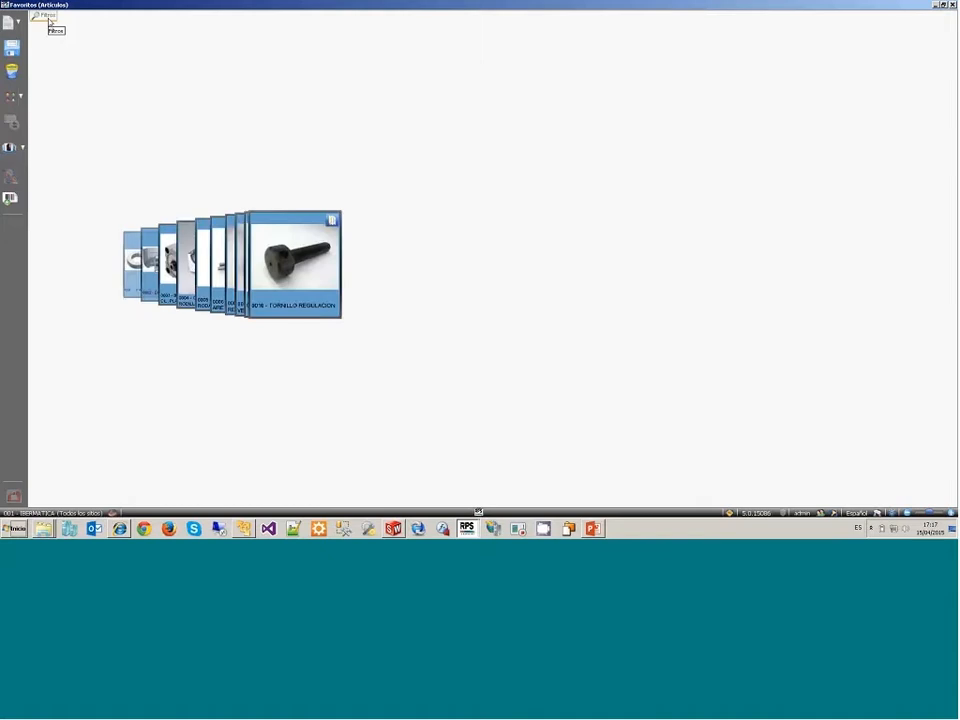
click(48, 20)
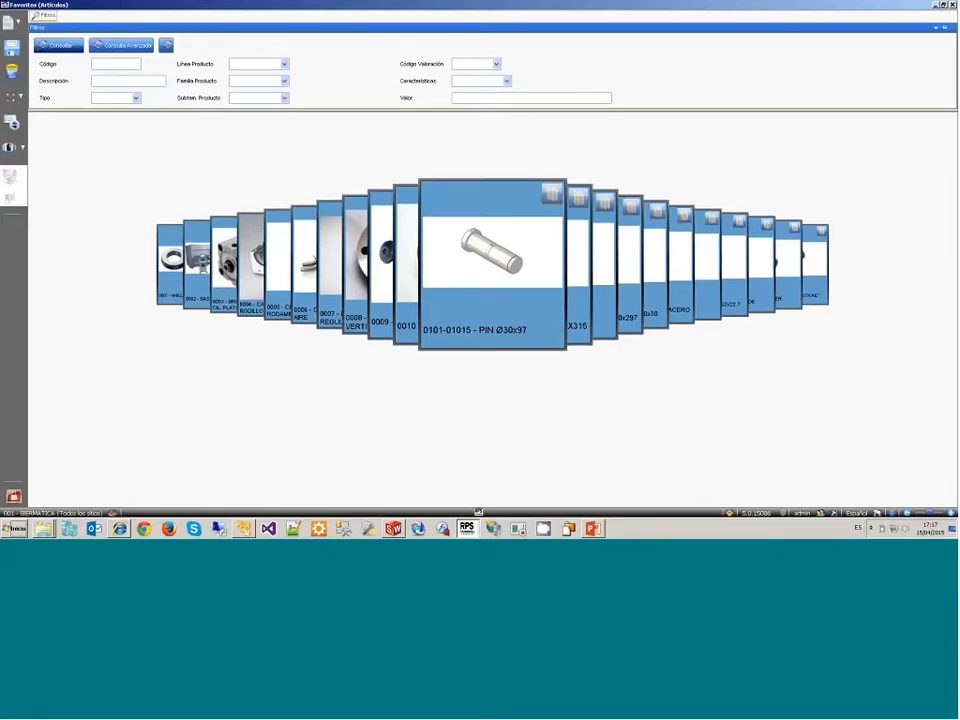
text(00227)
key(Return)
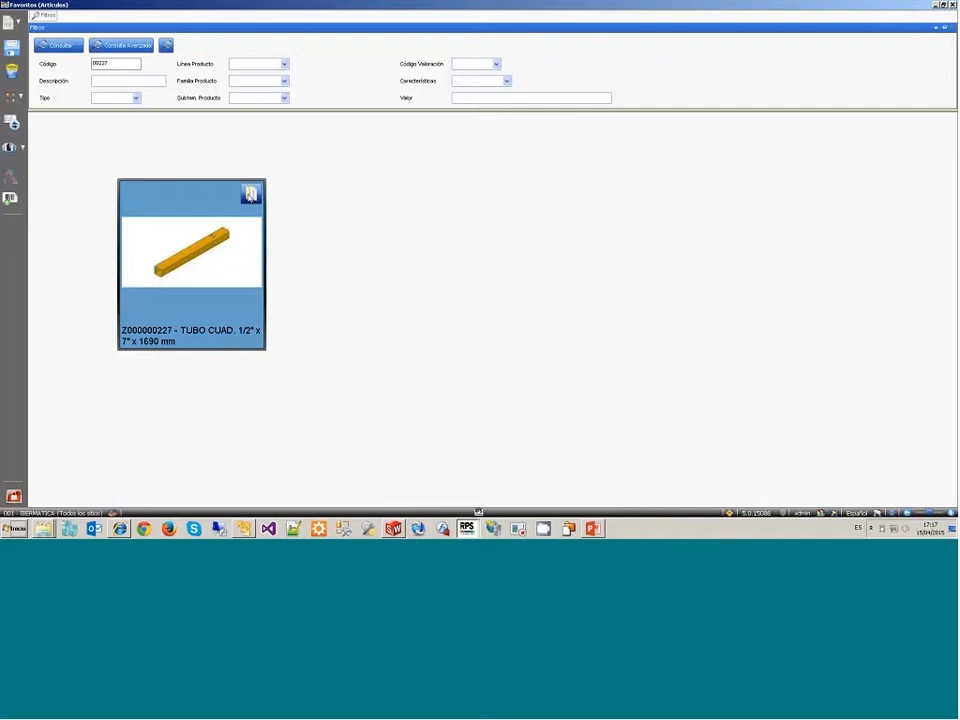
click(250, 194)
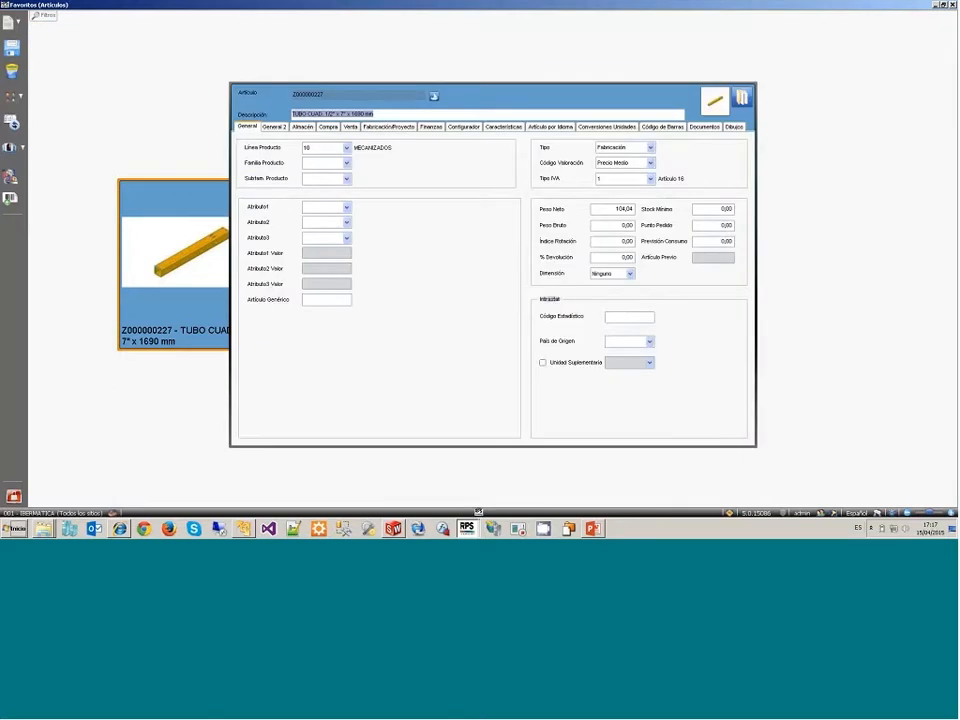
Step: Review the tube article's general data and English description, and check its linked SW-202715 drawing and part documents
mouse_move(338, 154)
click(551, 127)
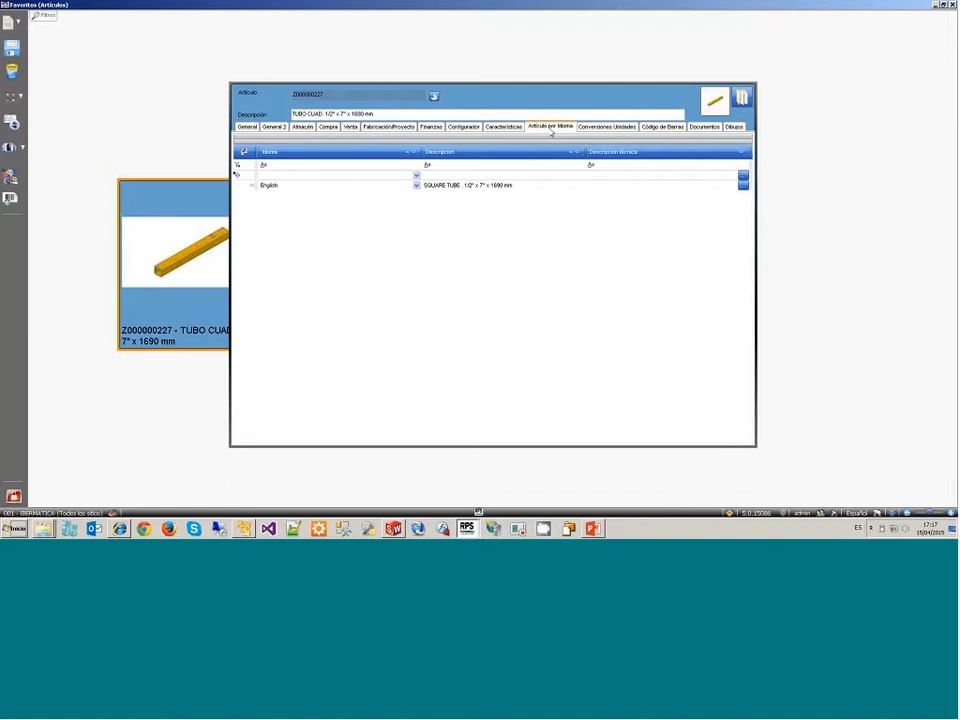
click(522, 186)
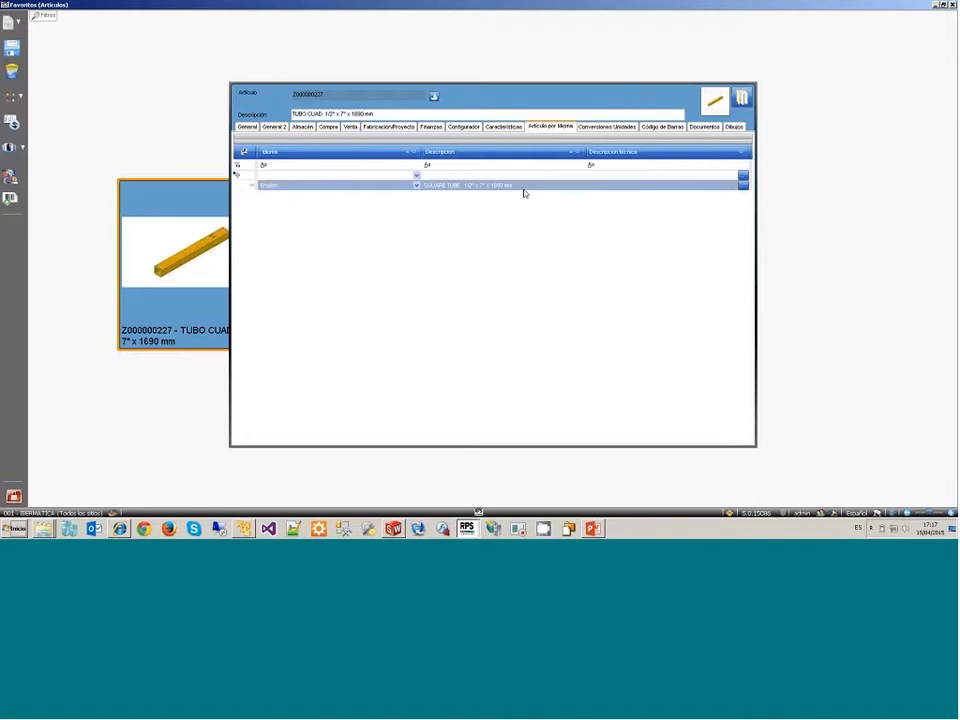
click(698, 163)
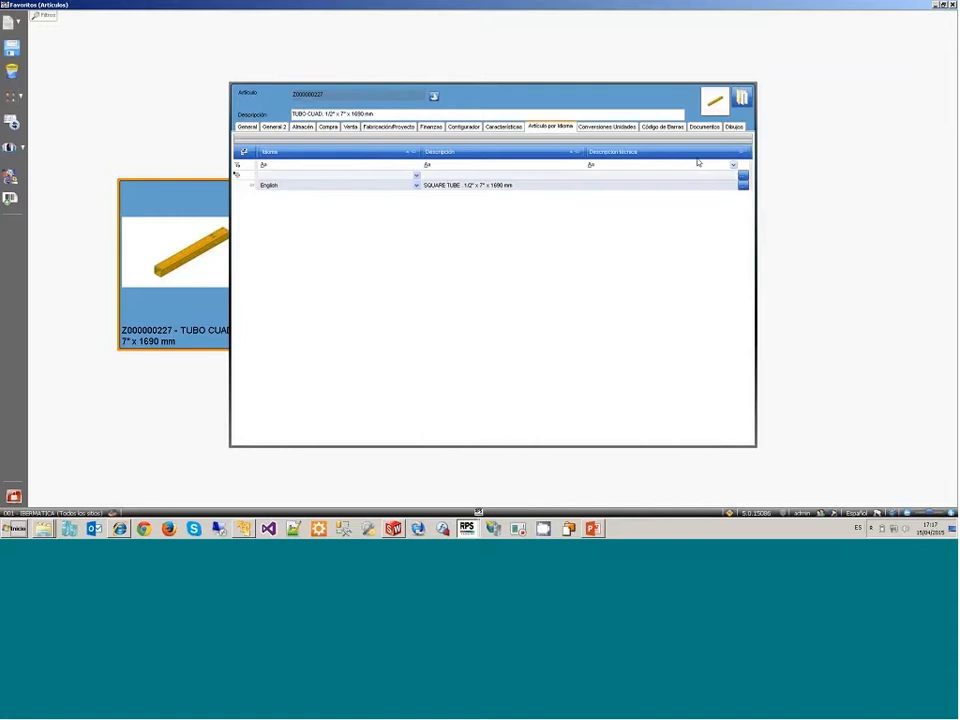
click(704, 126)
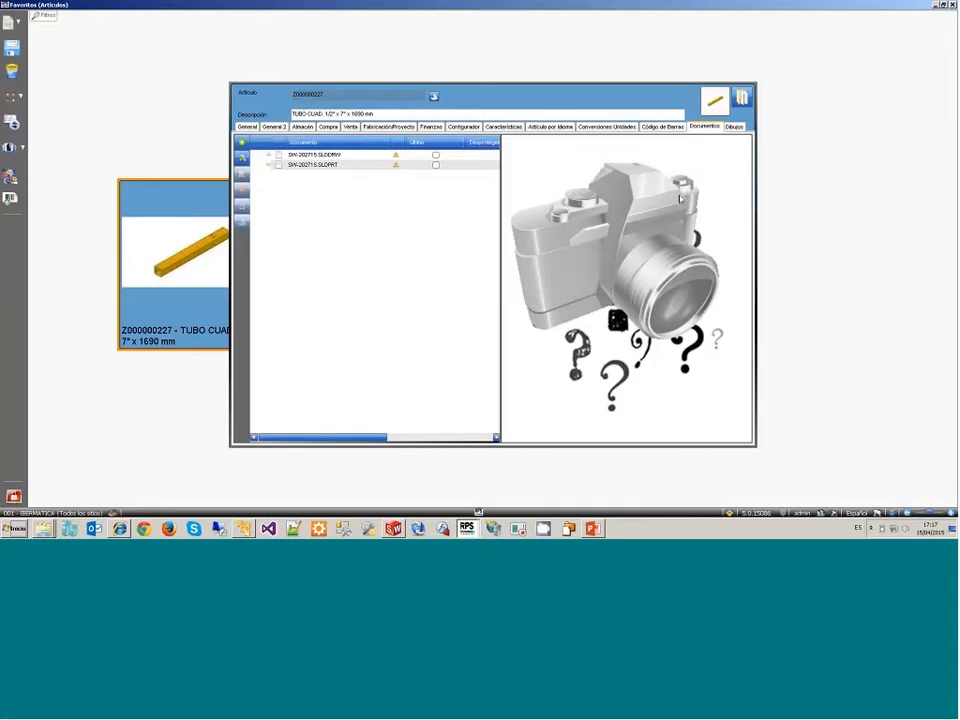
click(328, 156)
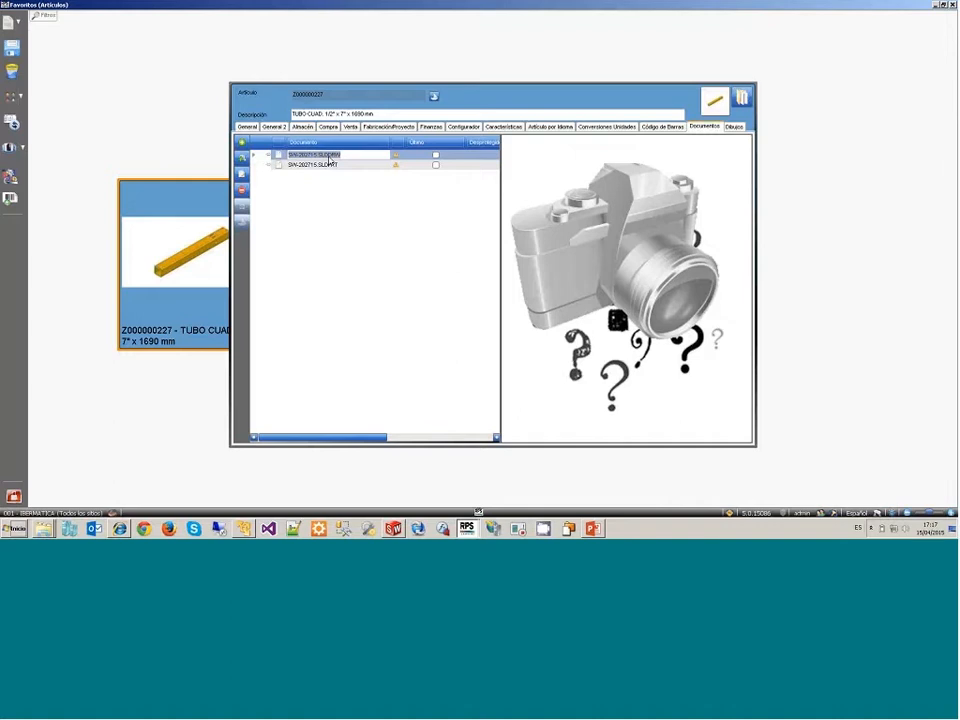
click(330, 164)
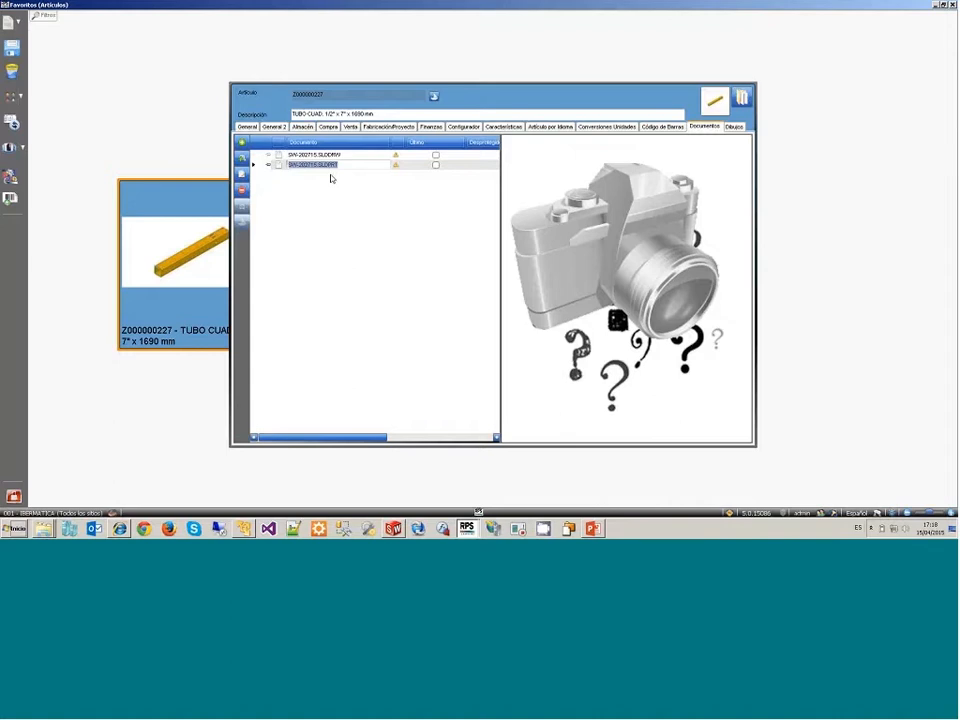
Step: Set the SolidWorks Enterprise PDM vault of company 001 - IBERMATICA to EPDM_C4 in its connection settings
click(478, 513)
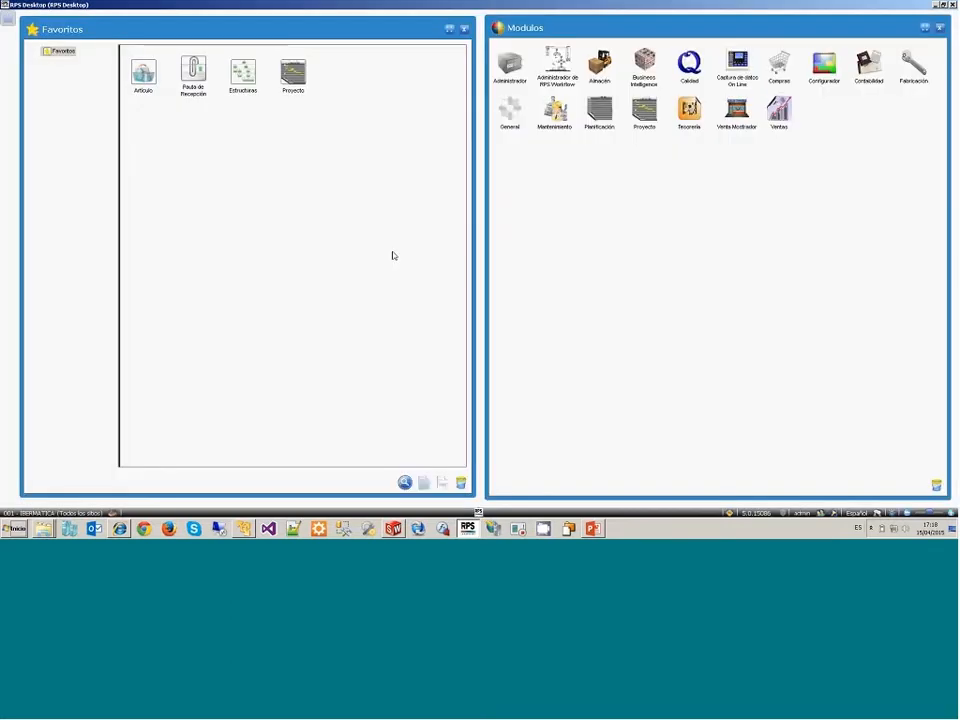
click(519, 76)
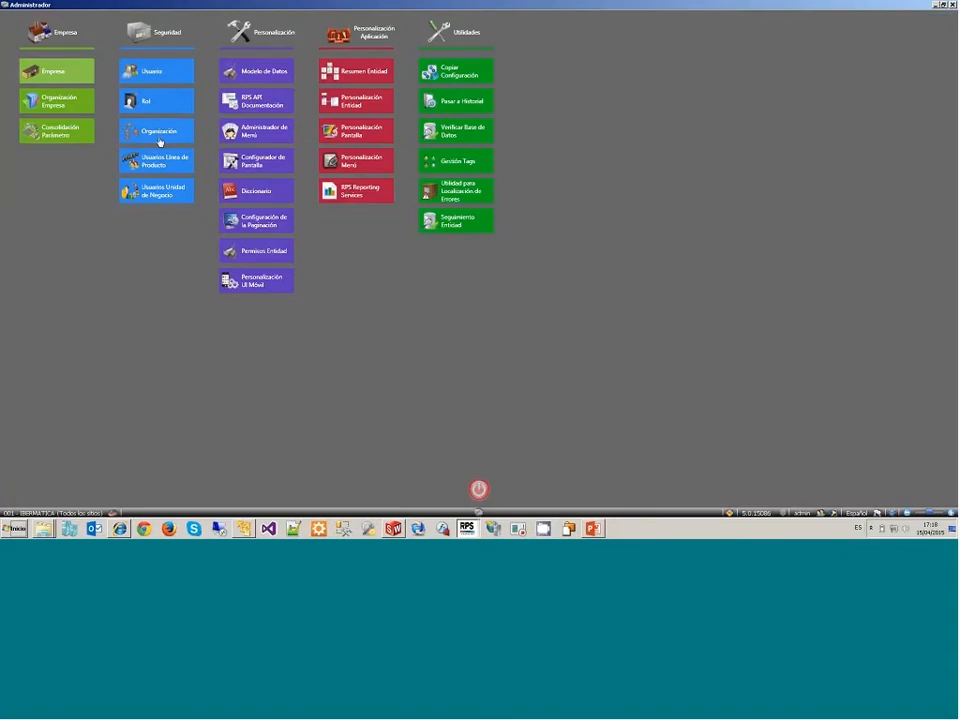
click(159, 142)
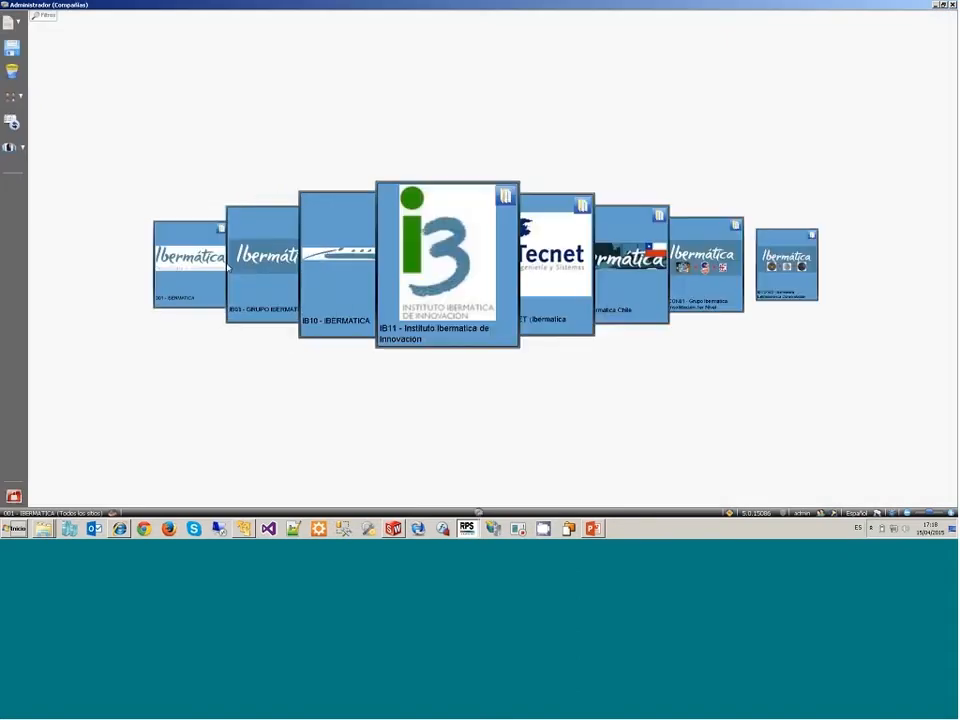
click(216, 262)
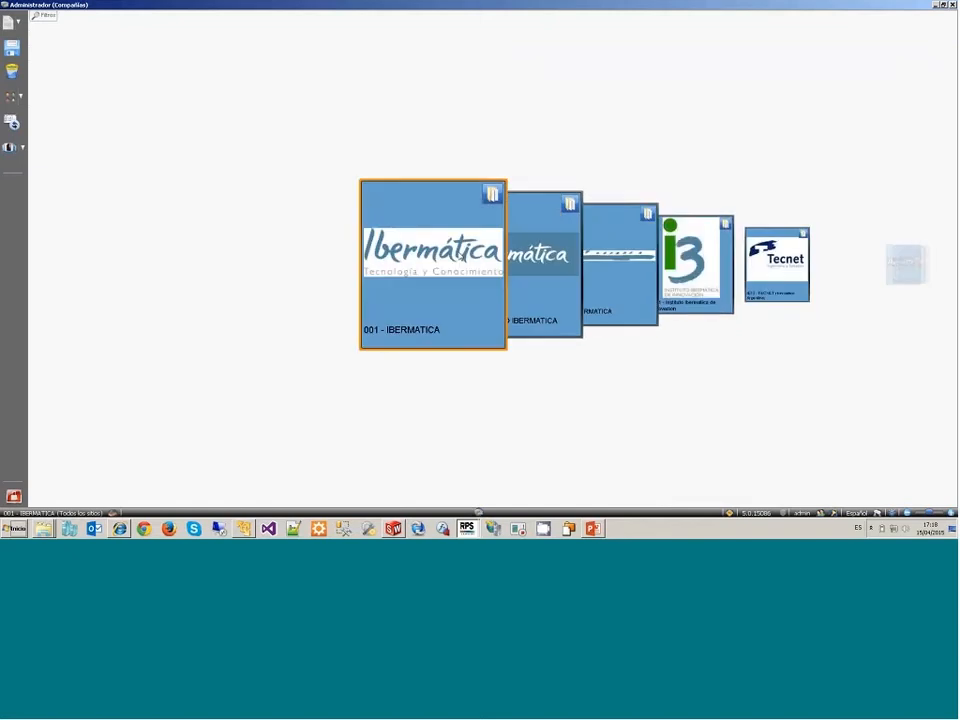
click(506, 196)
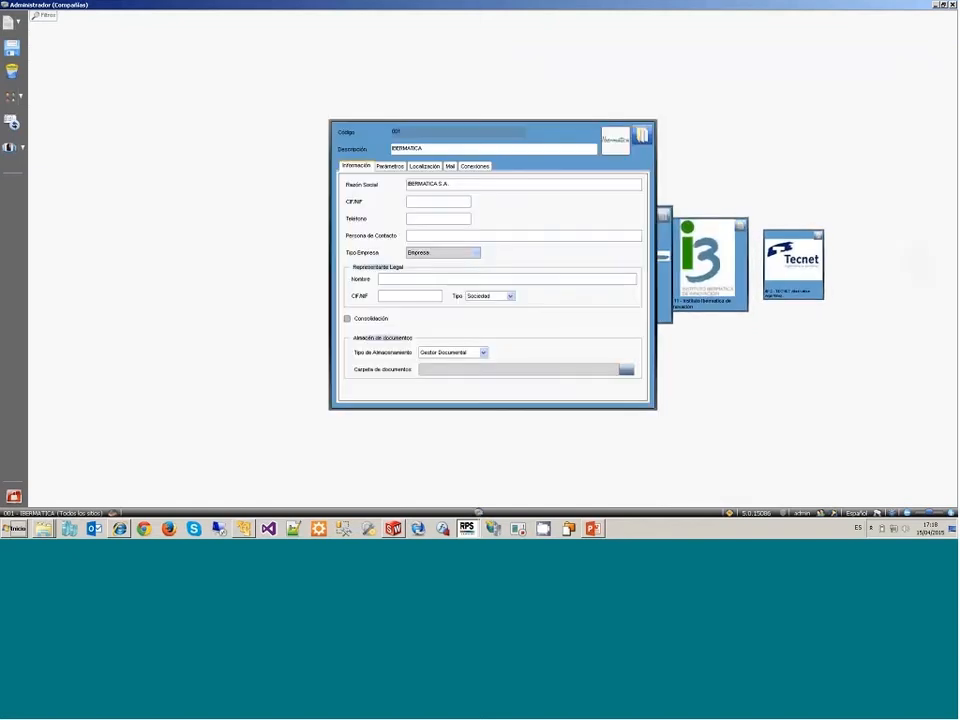
click(475, 165)
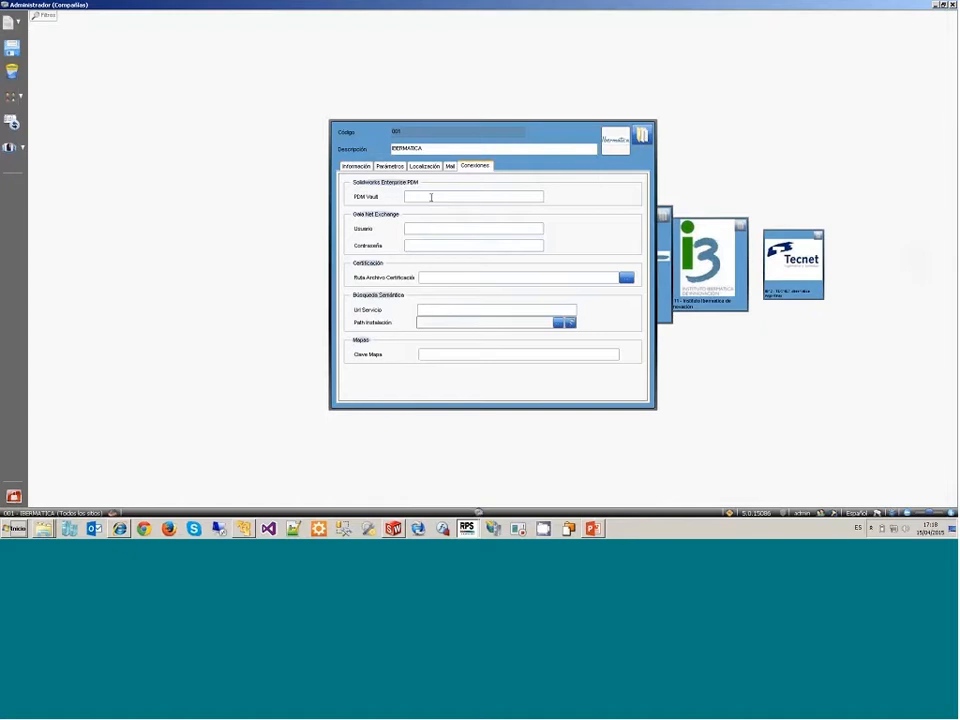
drag(431, 197, 376, 198)
text(EPDM_C4)
click(294, 197)
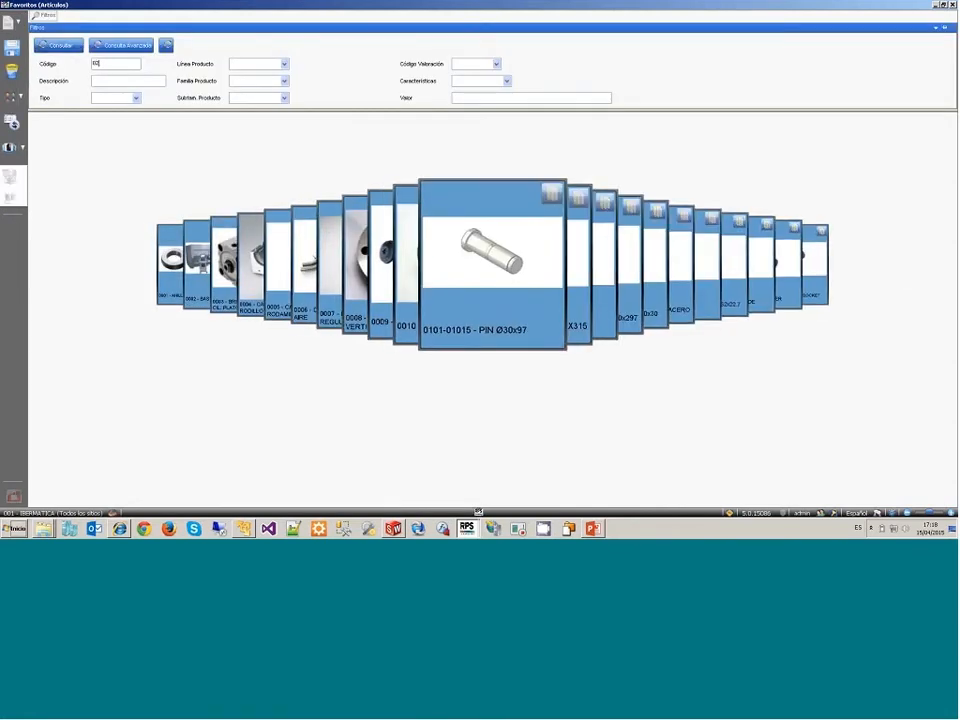
Step: Reopen the square tube article through the code filter and preview its documents SW-202715.SLDPRT and SW-202715.SLDDRW
key(Return)
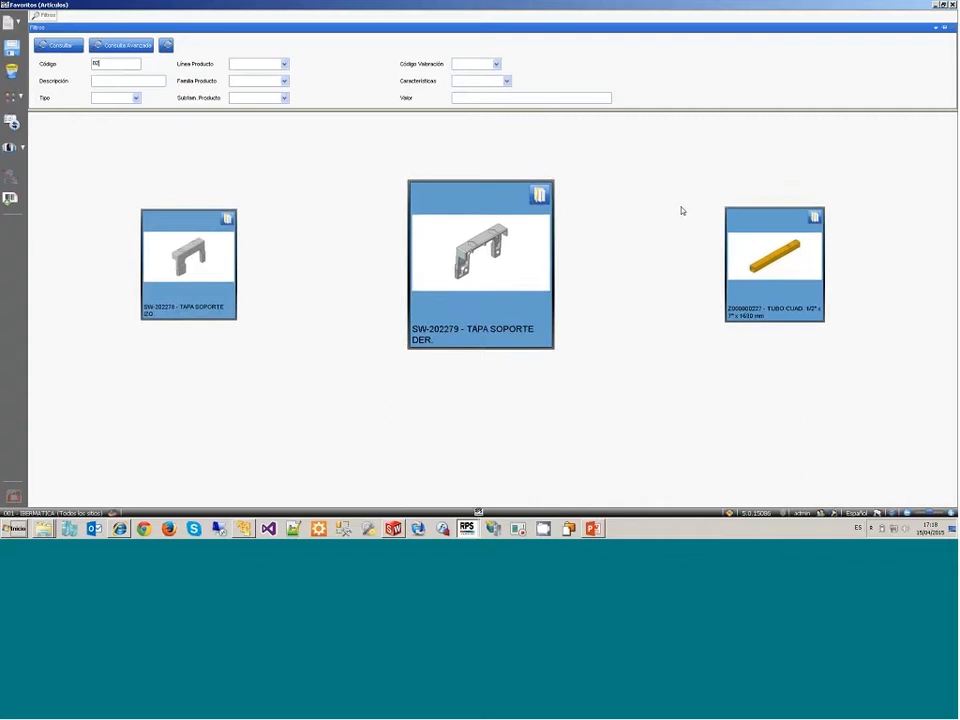
click(777, 224)
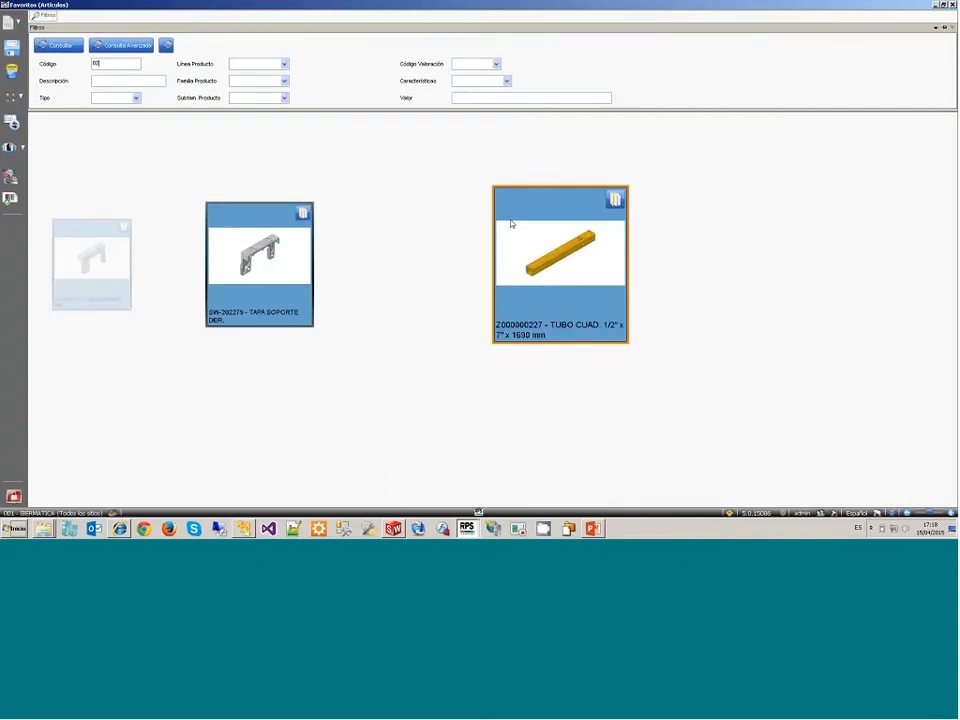
click(540, 205)
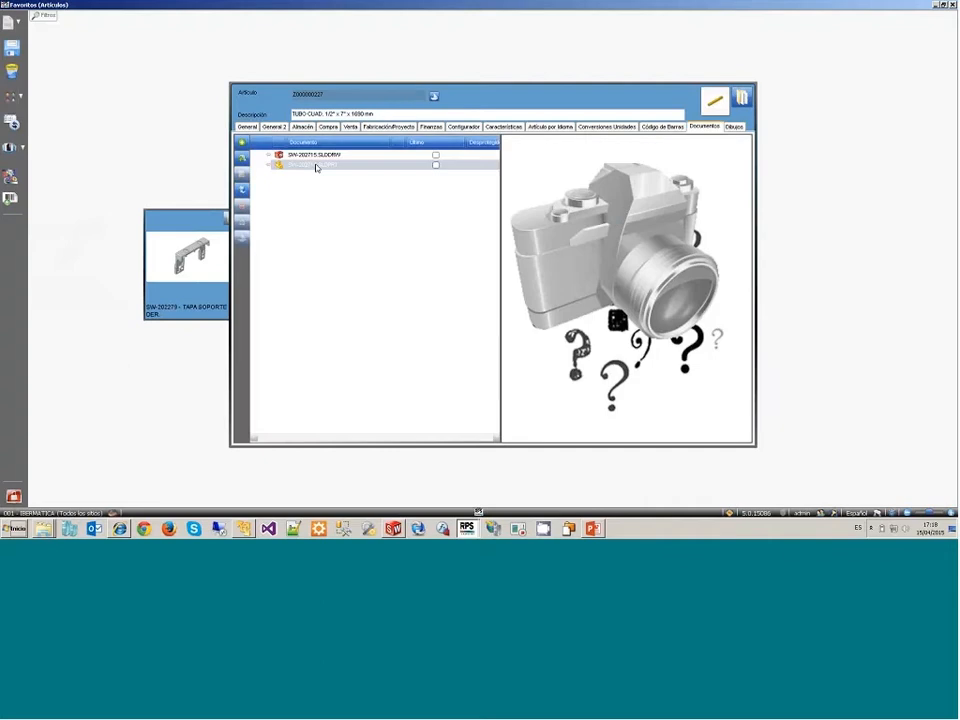
click(316, 166)
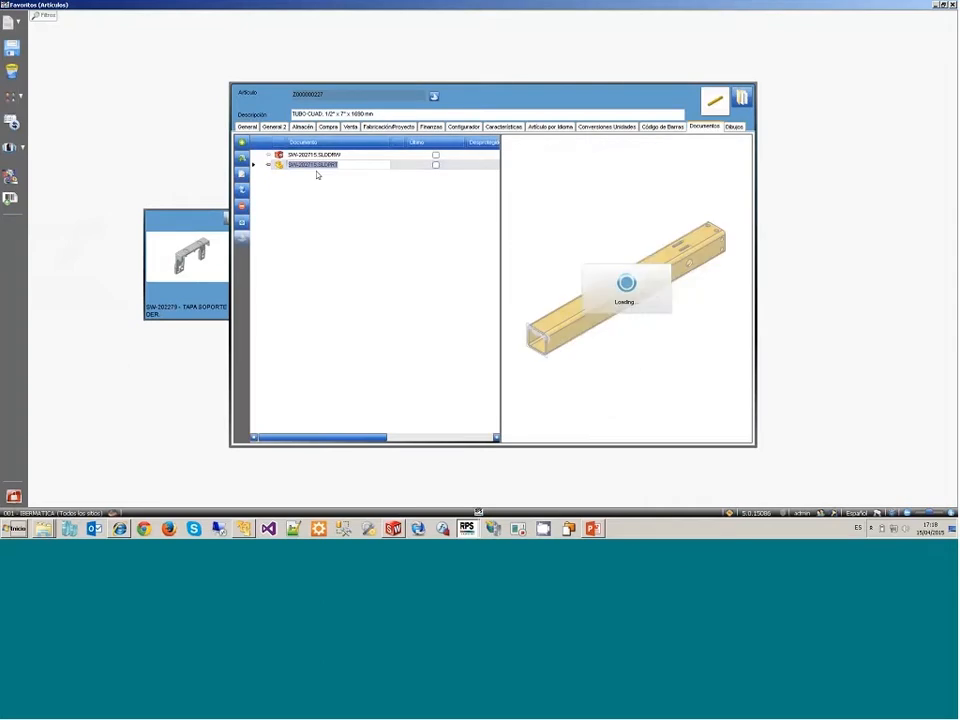
key(Up)
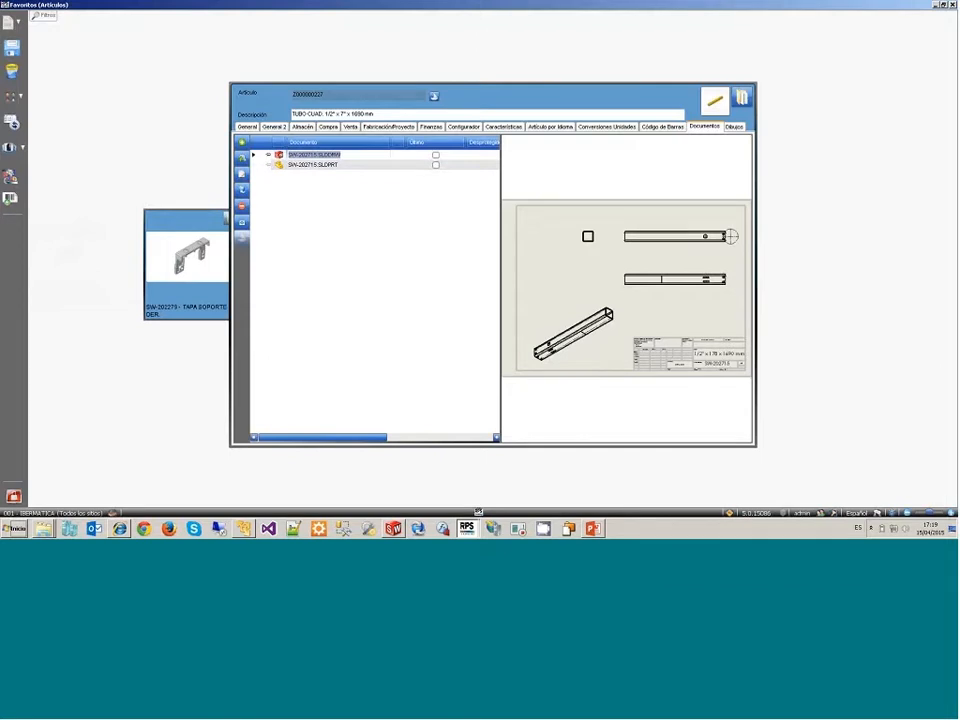
Step: Switch back to SolidWorks and open SW-100794_Multicuerpo.SLDPRT in place of the tube part
click(13, 496)
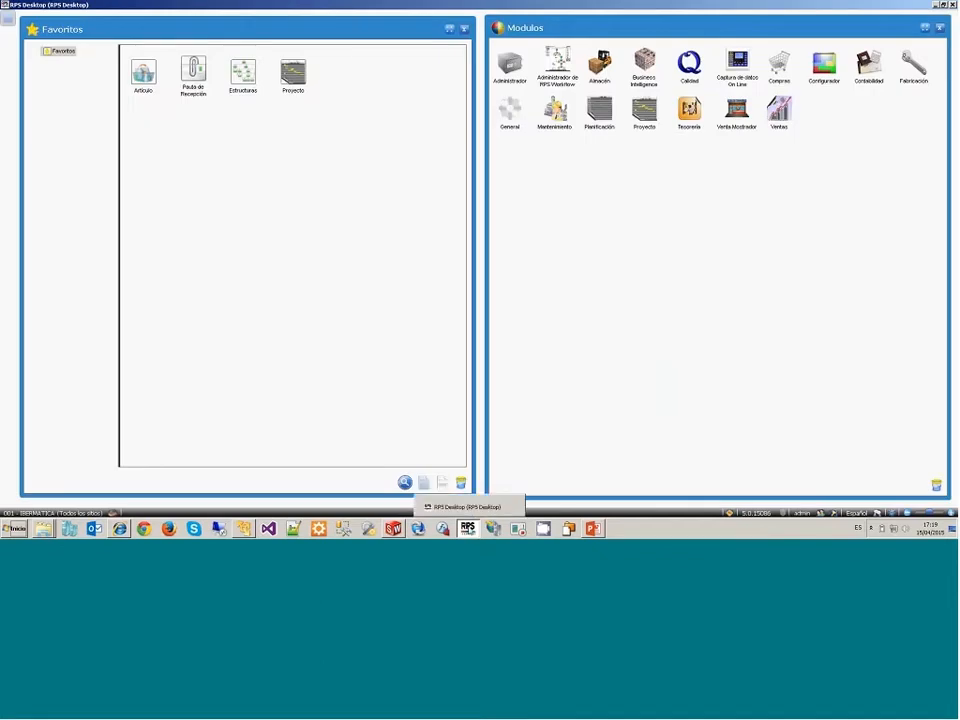
click(467, 528)
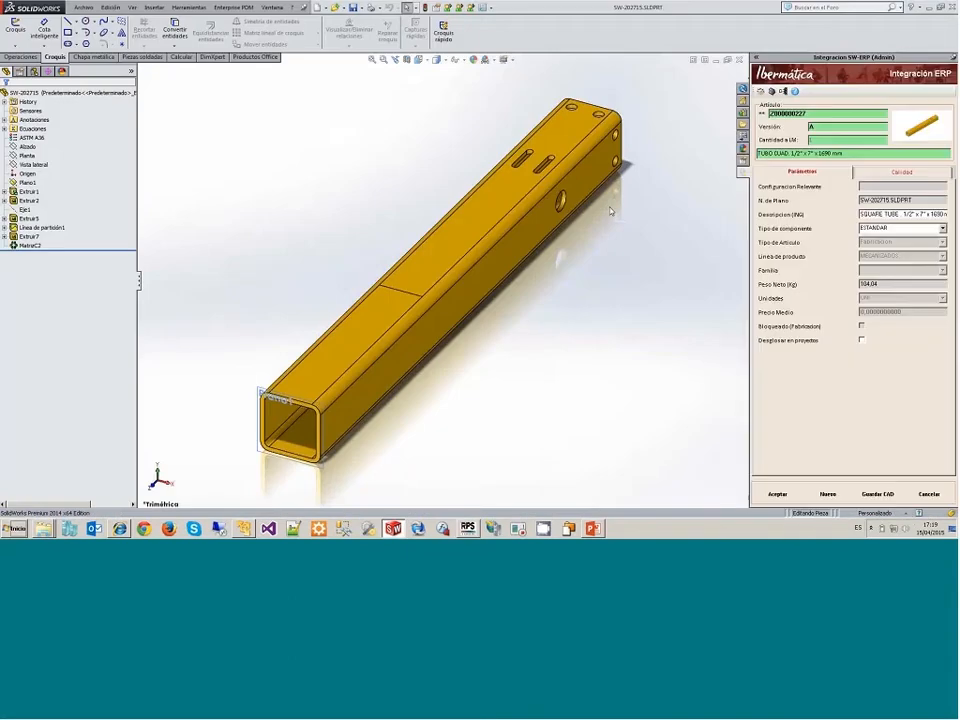
key(ctrl+w)
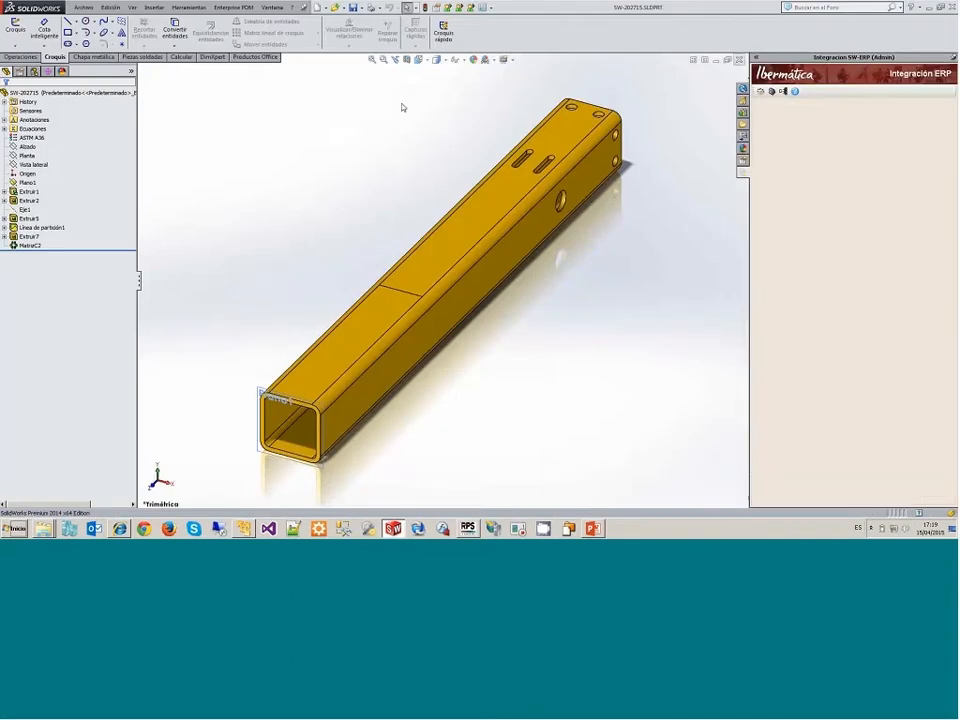
click(88, 9)
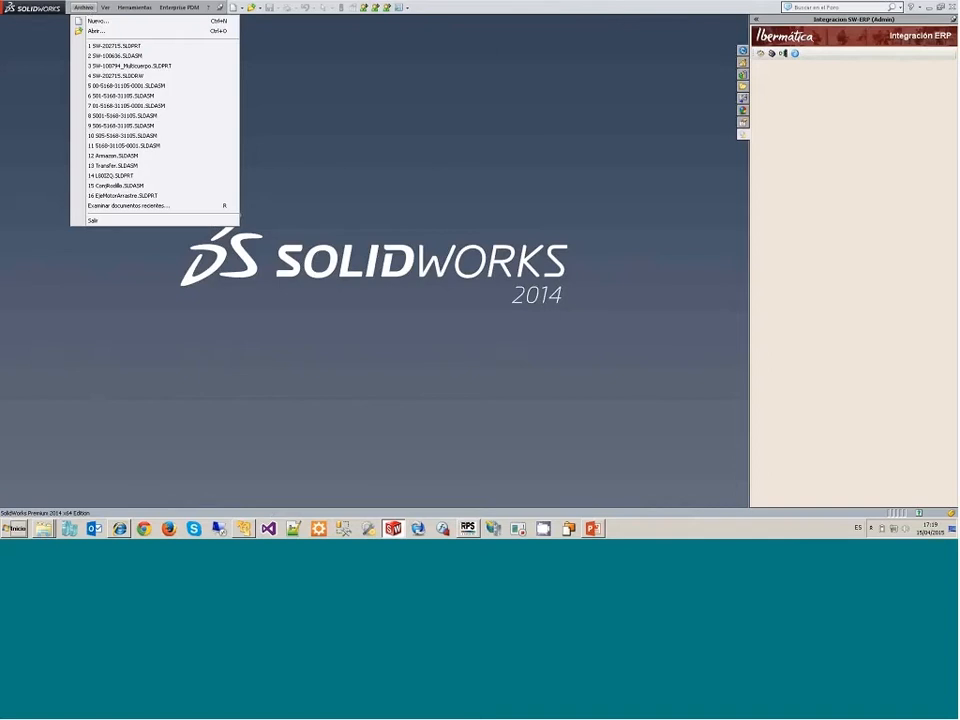
click(118, 66)
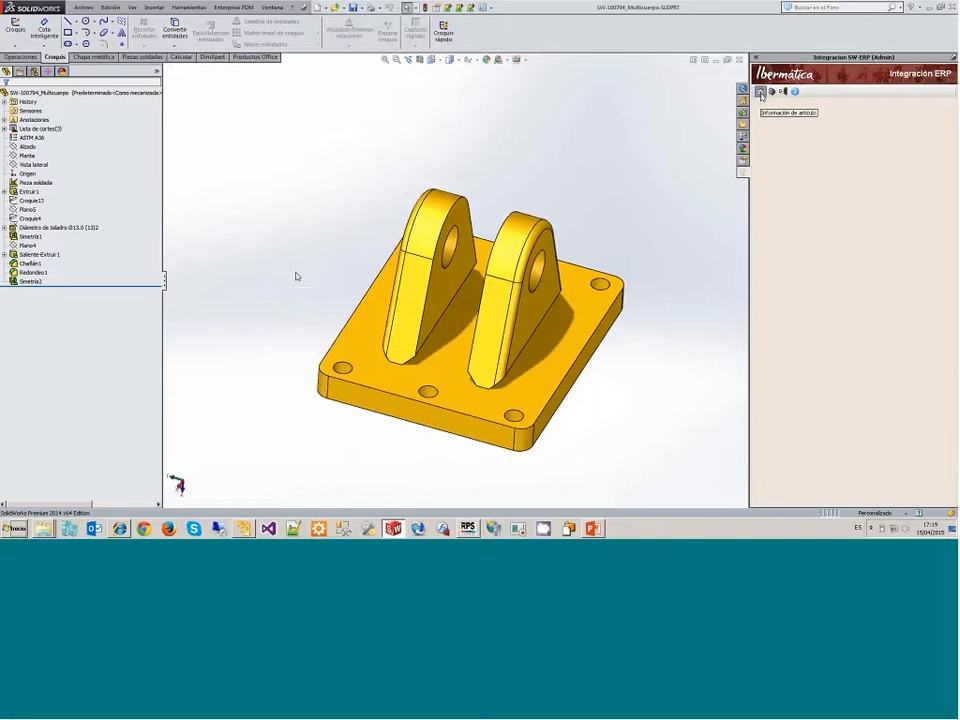
Step: Load the ERP article information of the multibody part and inspect its quality inspection dimensions in a wider pane
click(761, 92)
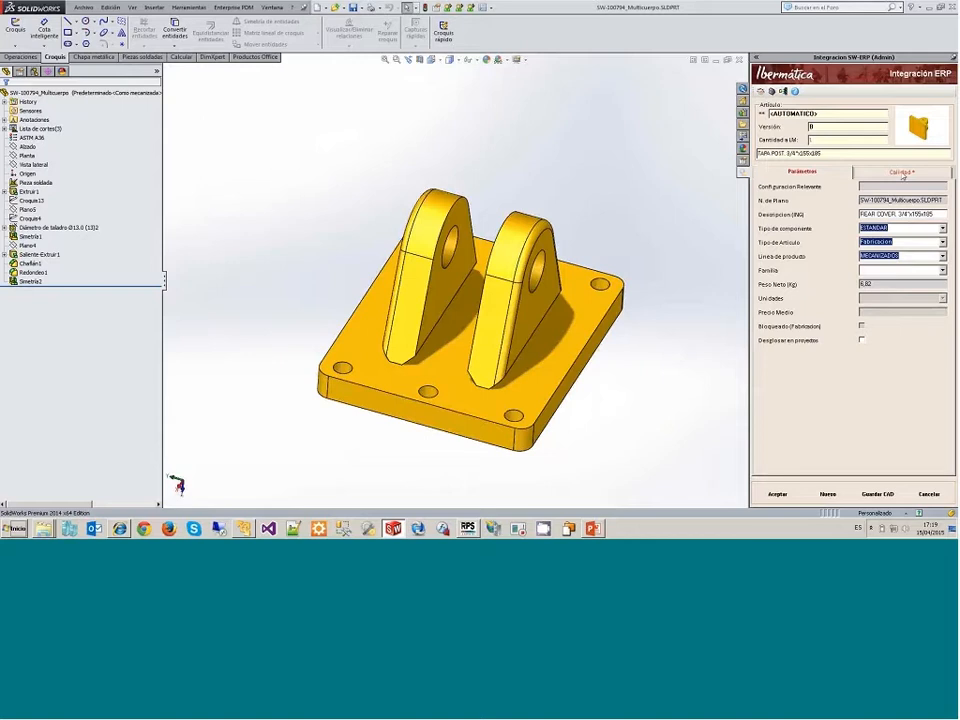
click(902, 172)
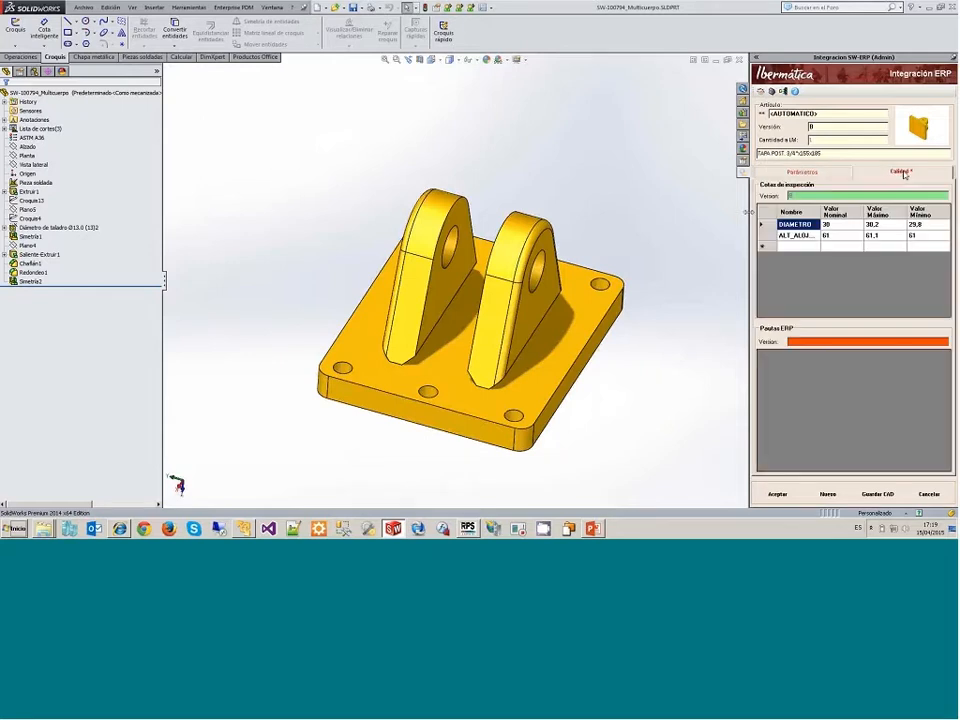
drag(748, 212, 683, 214)
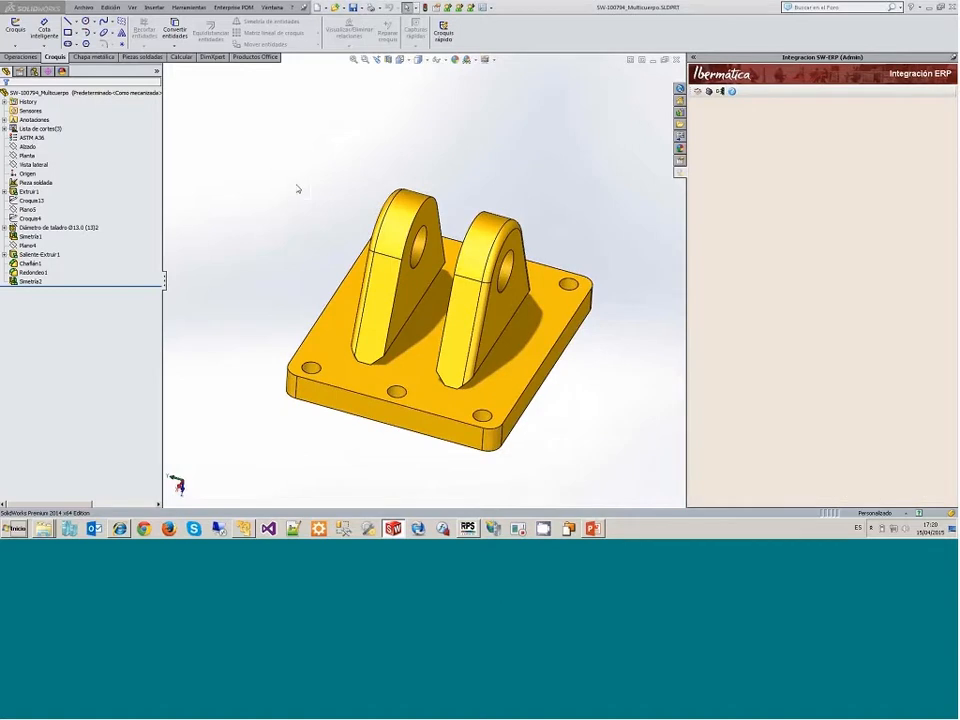
Step: Mark the dimension of sketch Croquis13 as an inspection dimension and rename it separacion
click(32, 200)
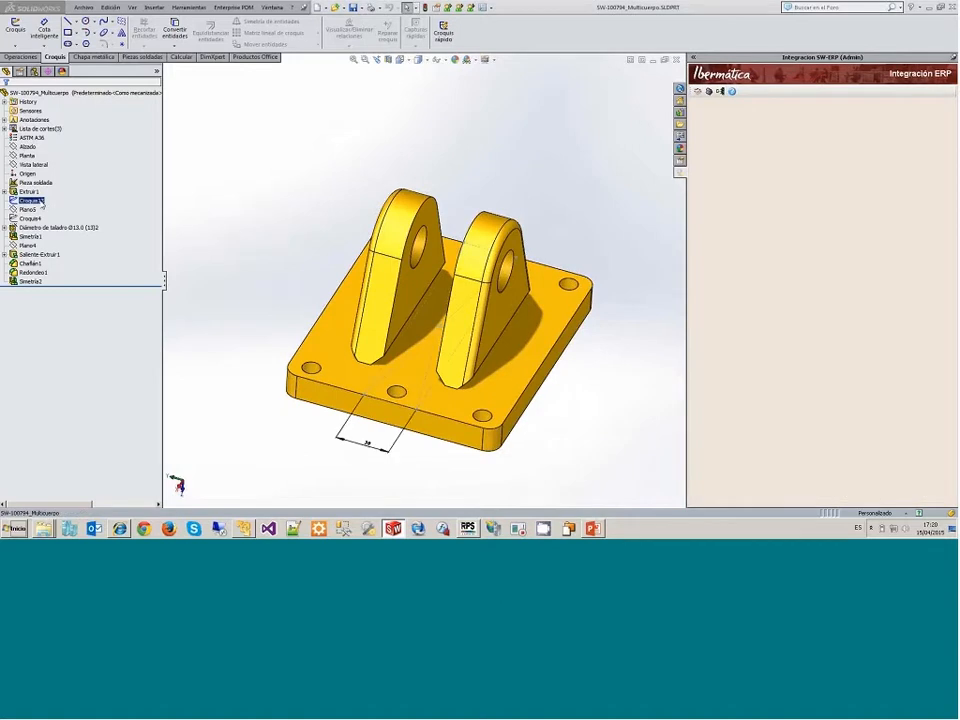
click(344, 447)
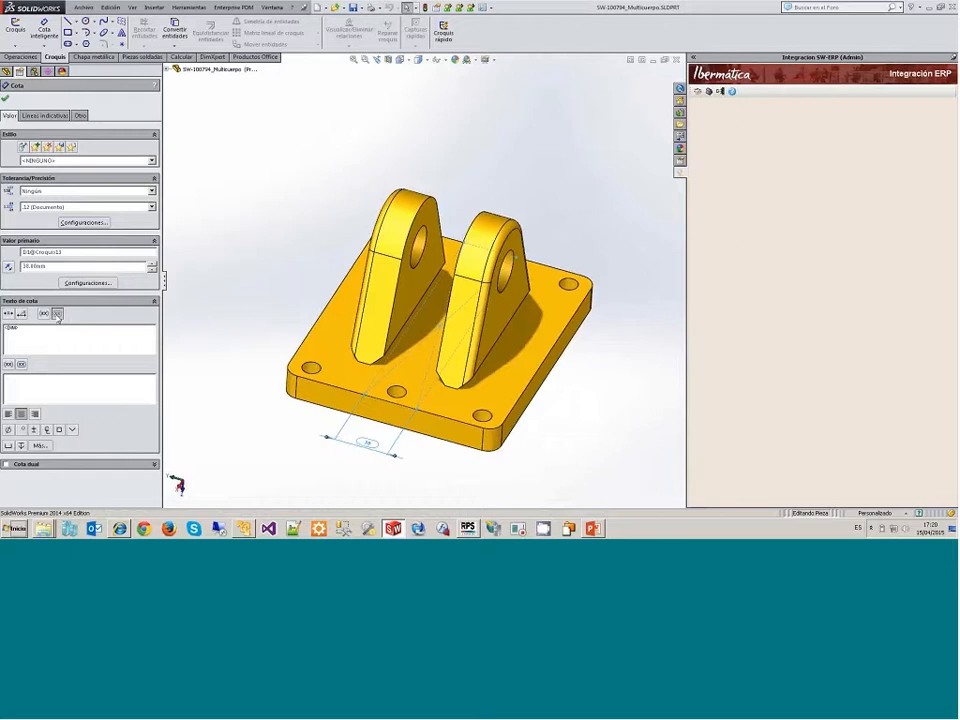
click(69, 252)
drag(69, 252, 3, 264)
text(sepa)
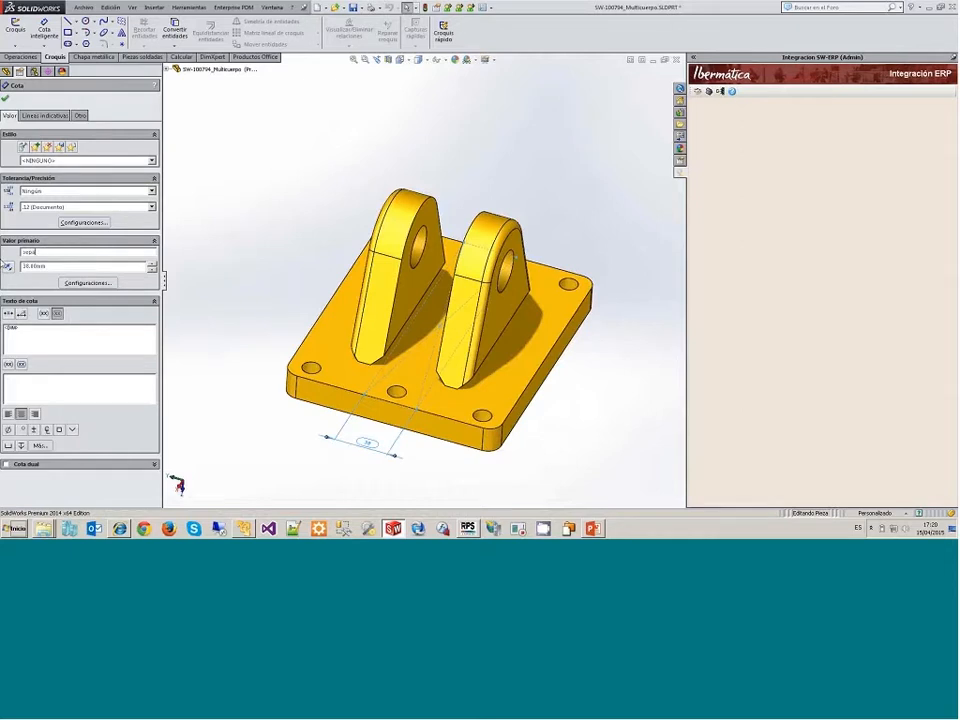
text(racion)
key(Return)
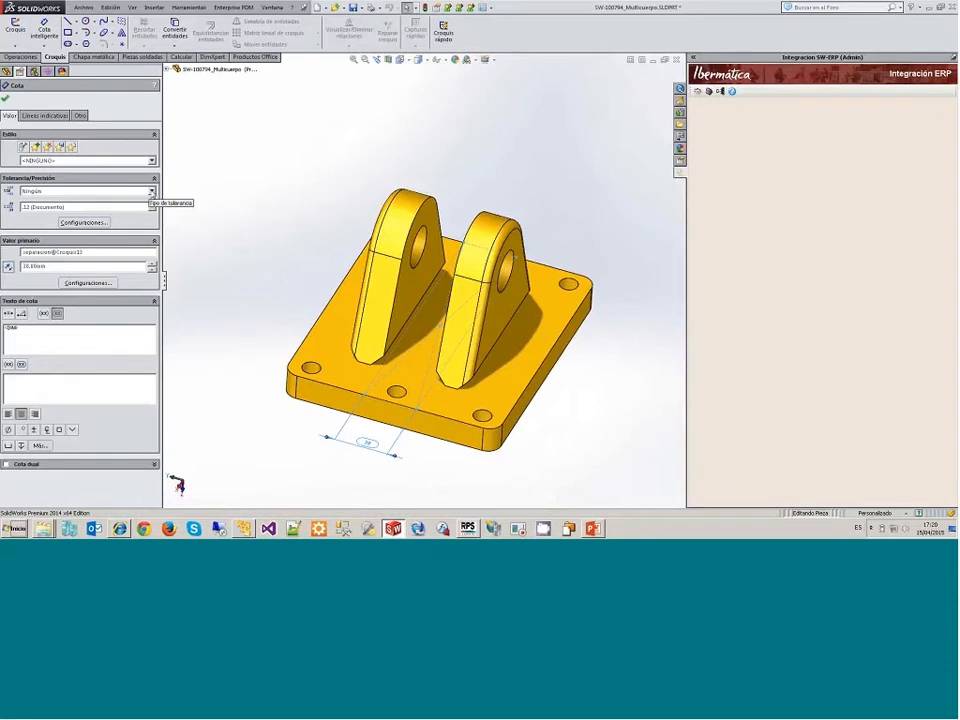
Step: Give the separacion dimension a symmetric tolerance of 0,1 mm
click(80, 190)
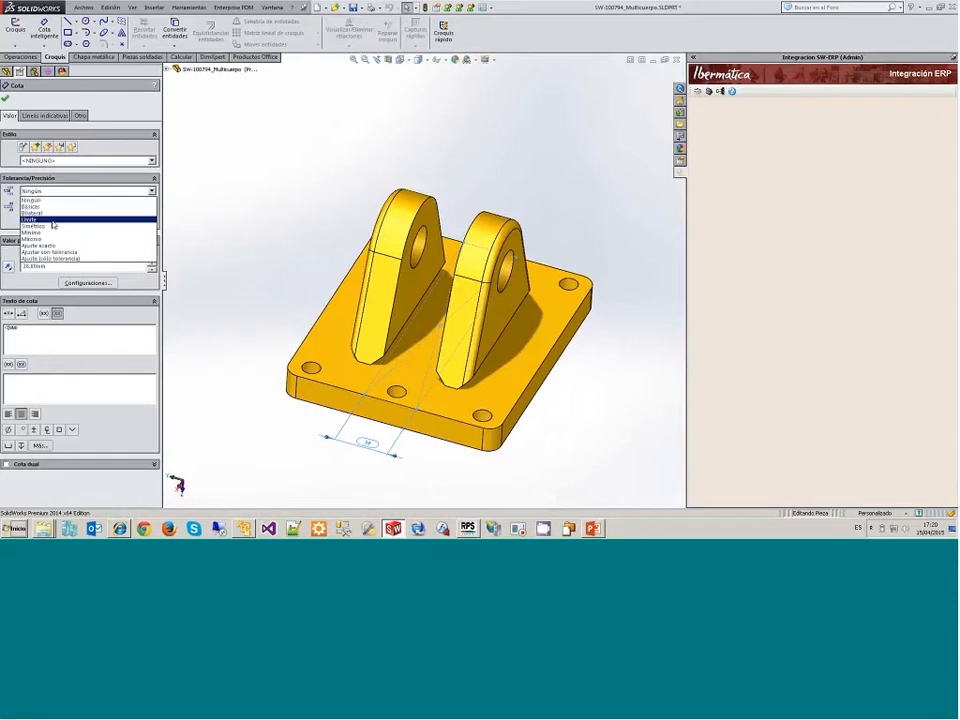
click(53, 226)
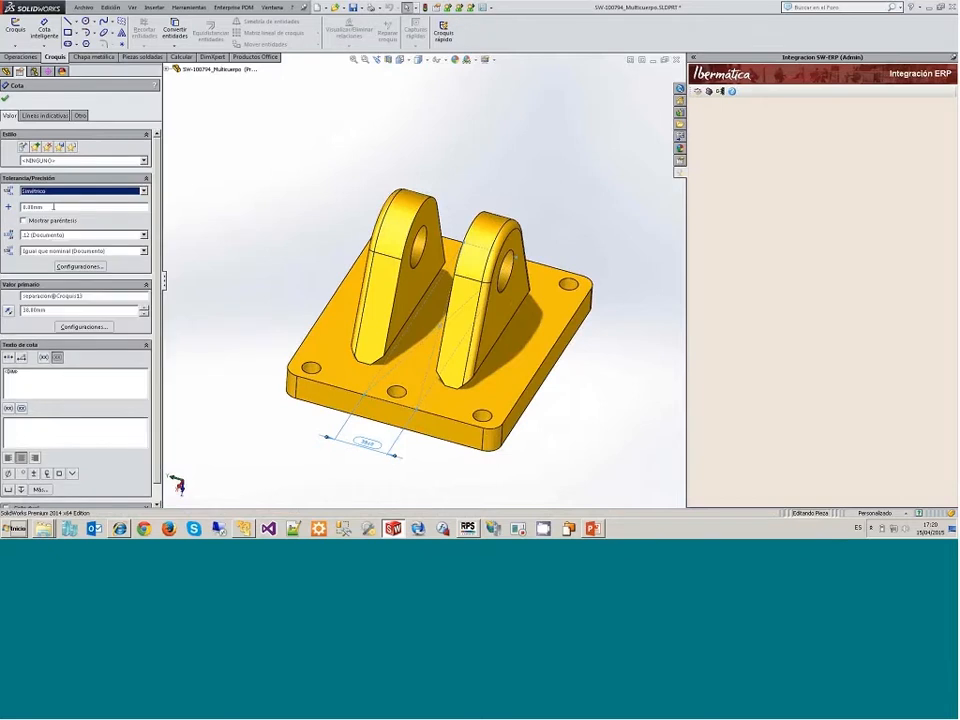
click(53, 206)
text(0,1)
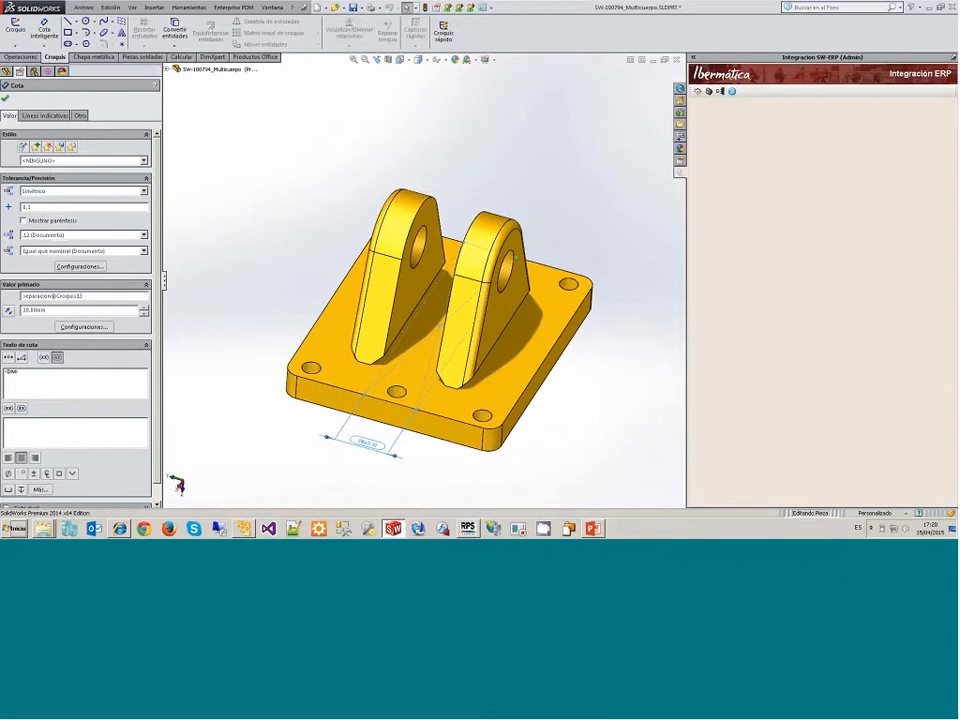
click(5, 98)
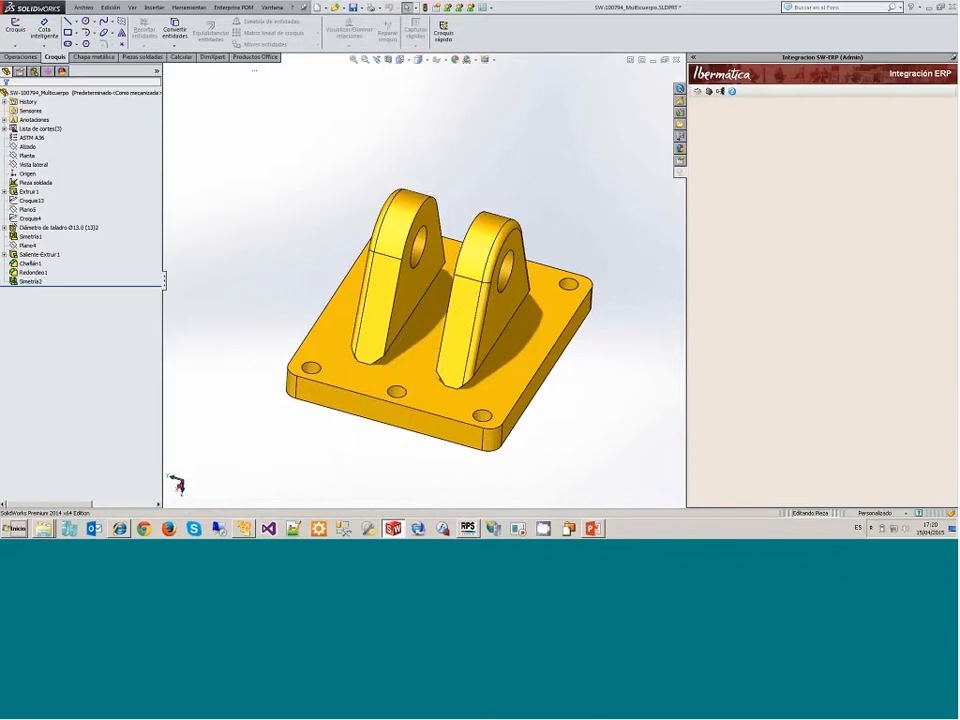
Step: Load the multibody part's article information, review its inspection dimensions, register the article in the ERP and reload its data
click(697, 92)
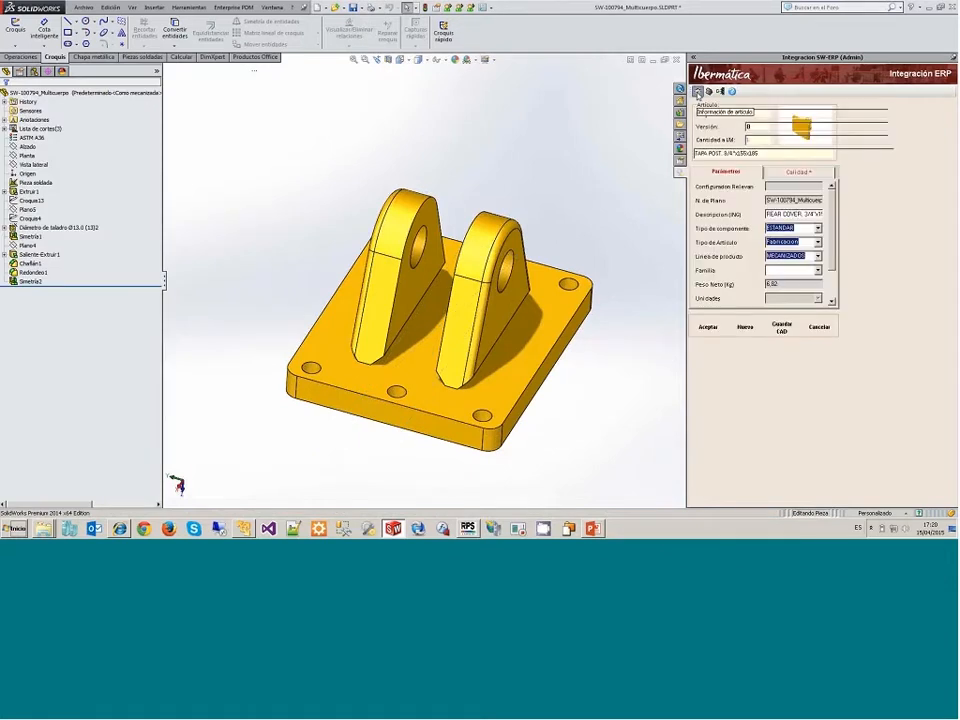
click(862, 173)
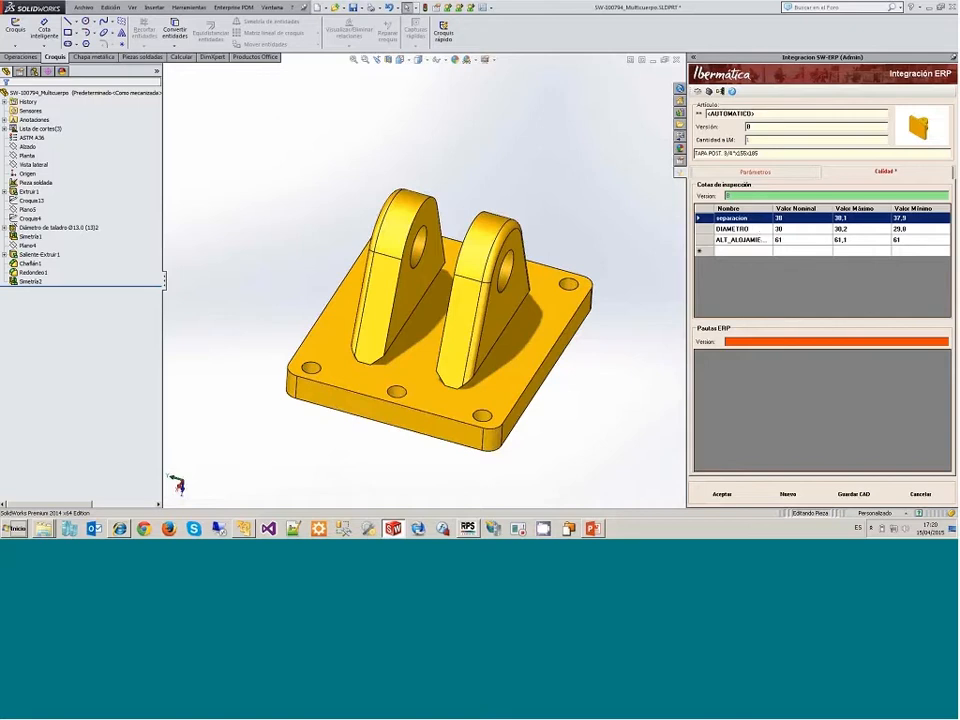
click(730, 174)
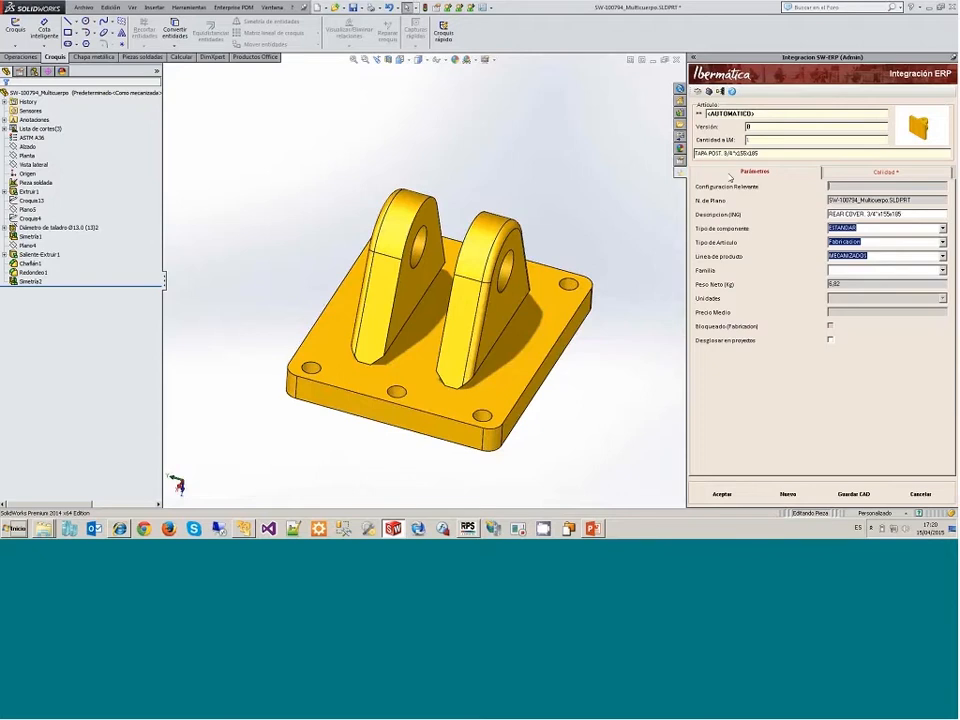
click(738, 495)
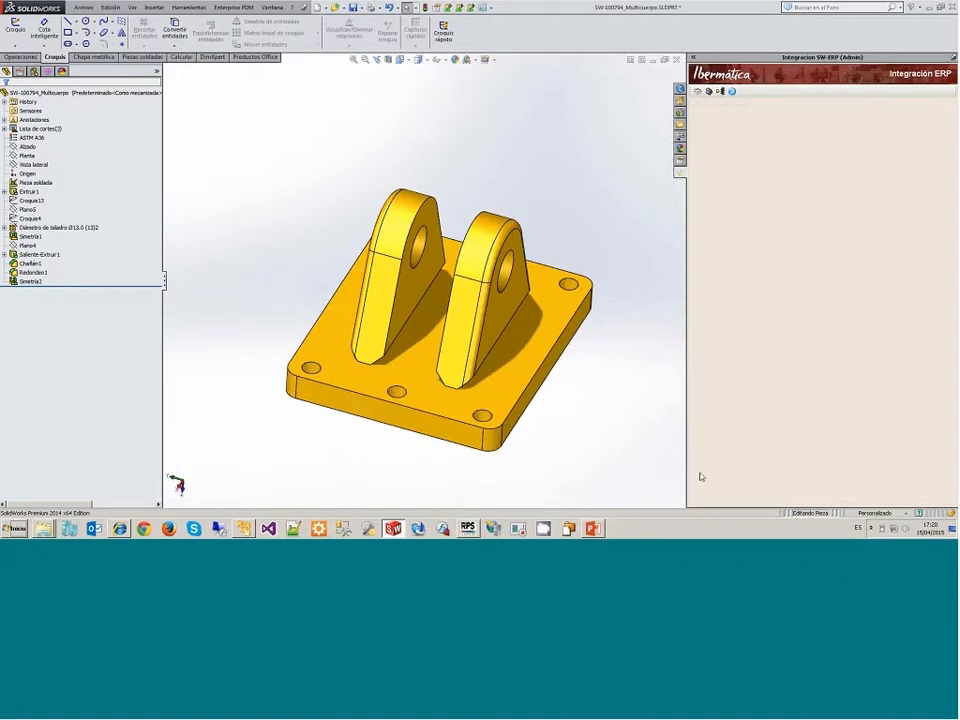
click(698, 92)
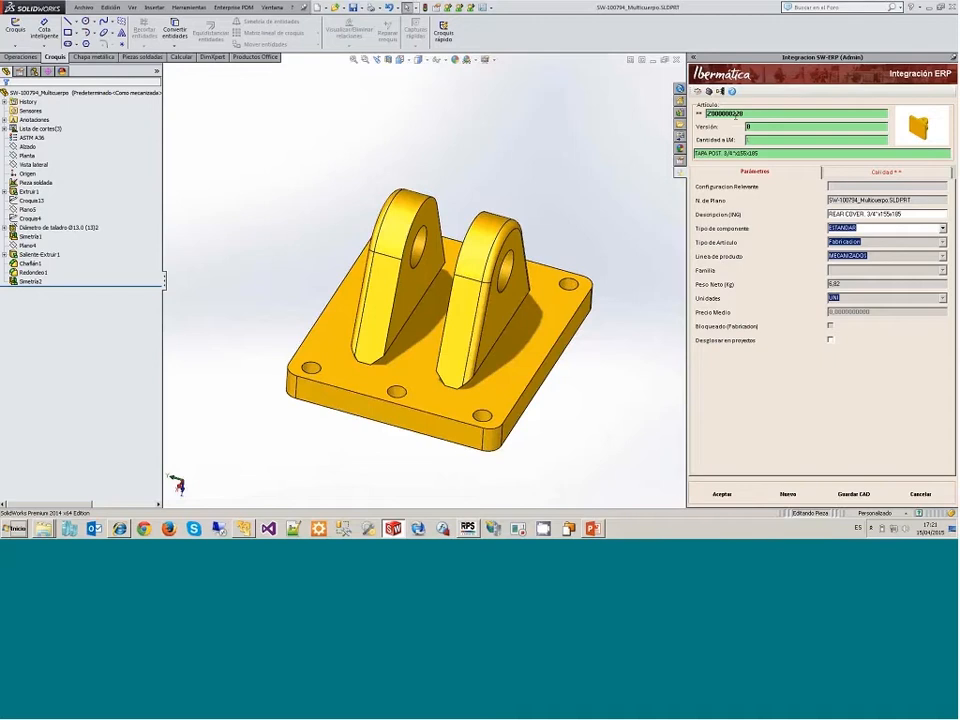
Step: Switch to RPS Desktop and review the reception guideline's control characteristics for article TAPA POST. 3/4"x155x185
key(alt+Tab)
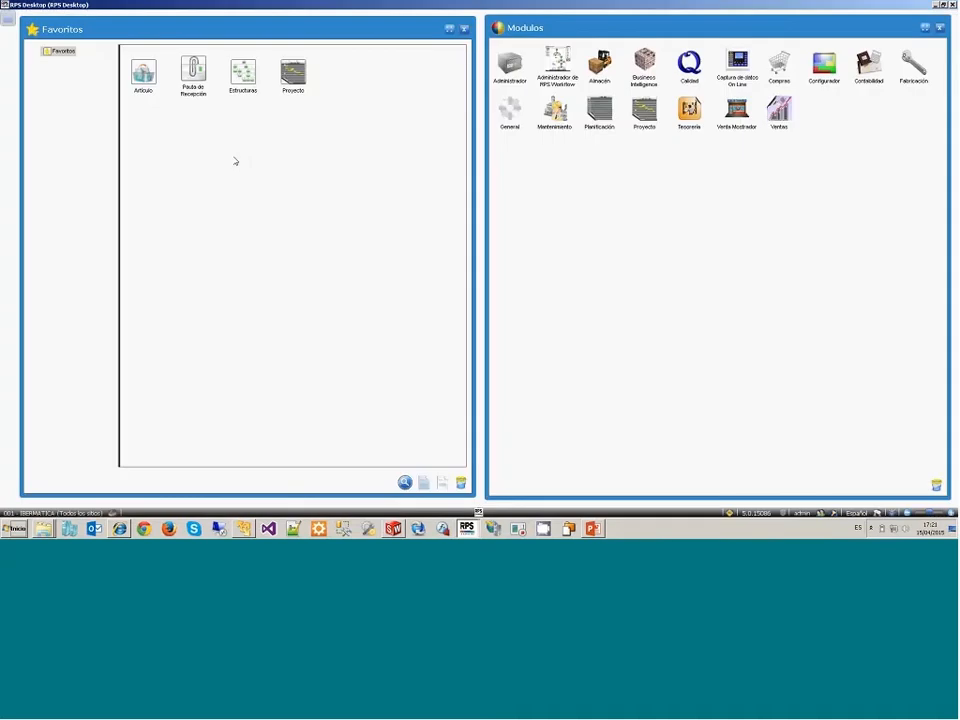
click(235, 161)
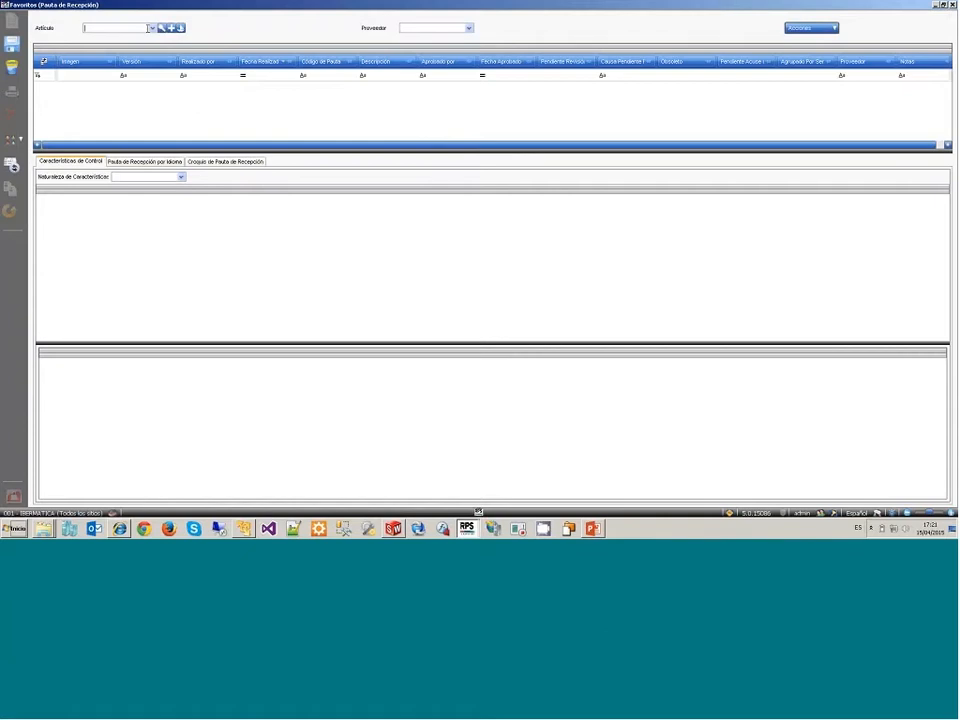
click(152, 29)
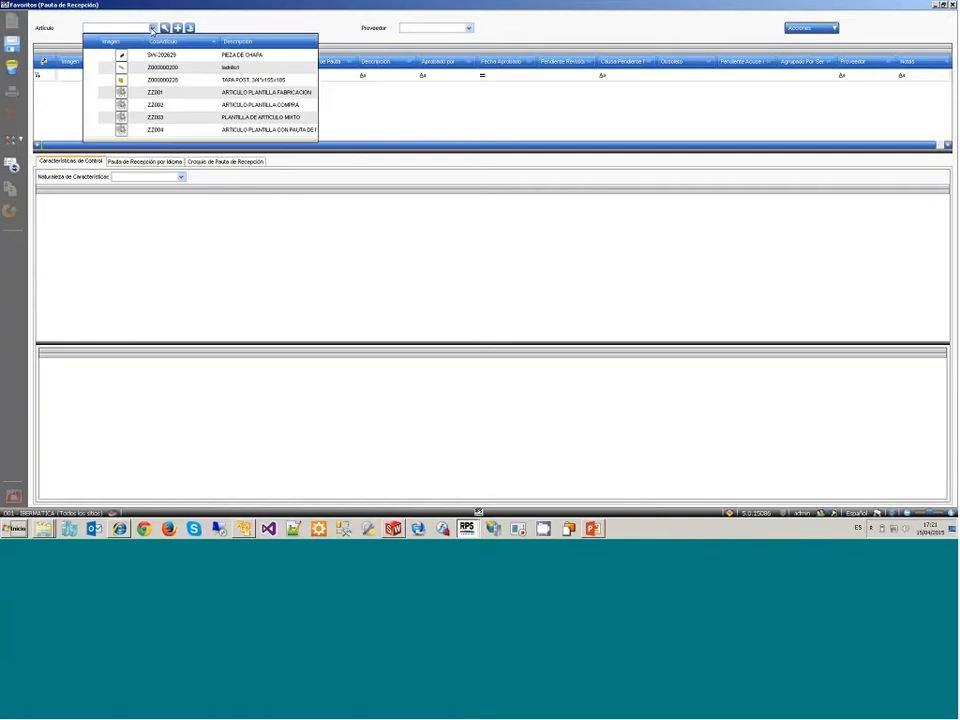
click(172, 80)
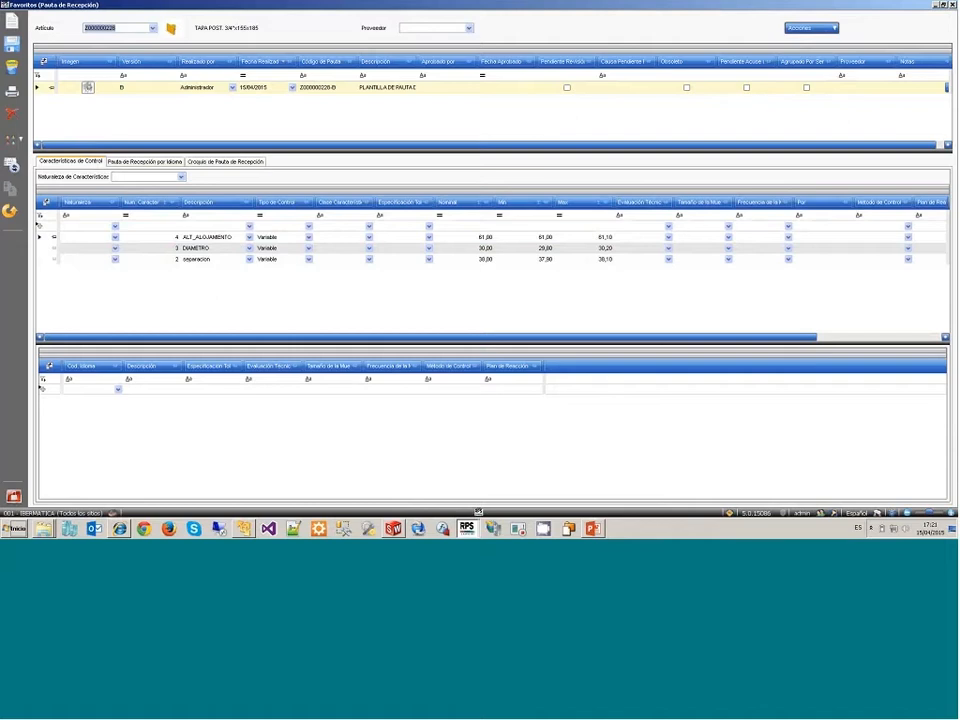
click(14, 497)
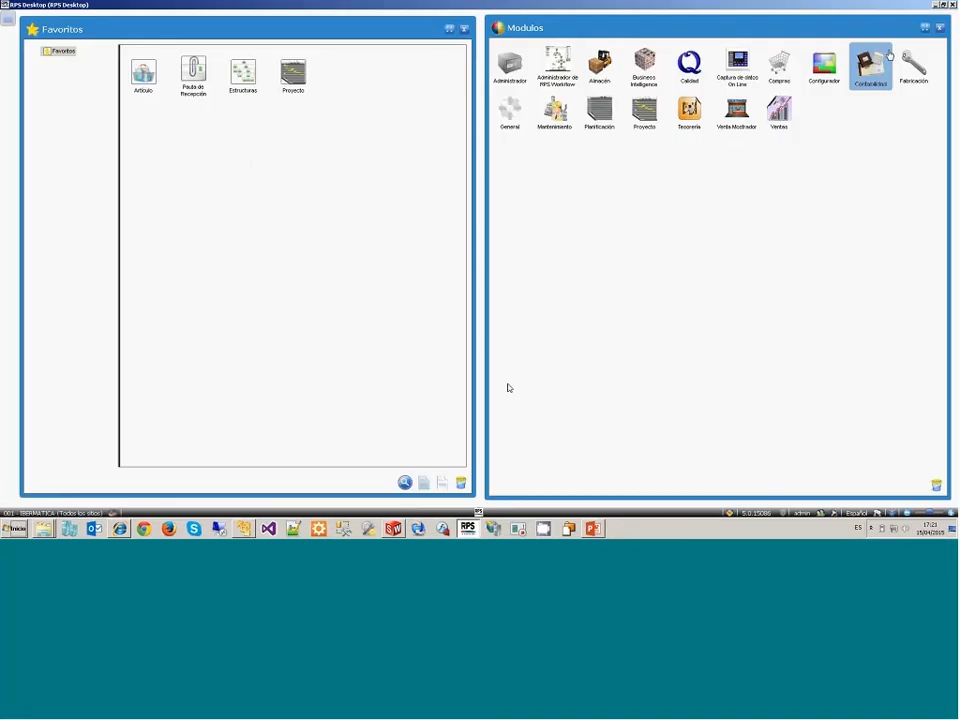
Step: Return to SolidWorks, close the multibody part and open SW-202715.SLDPRT
click(932, 7)
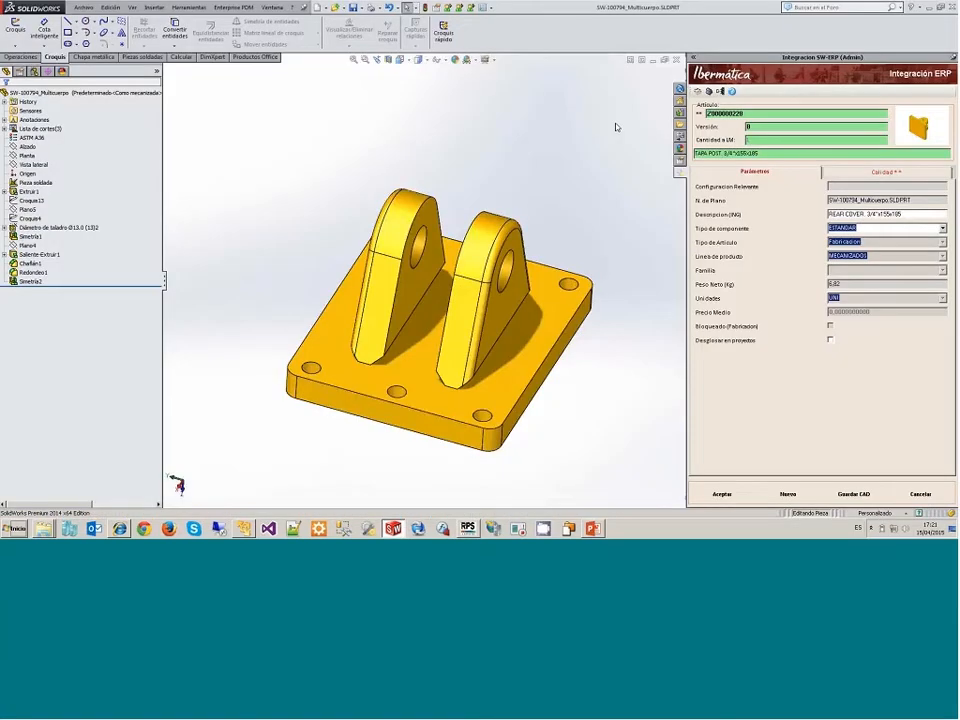
click(676, 60)
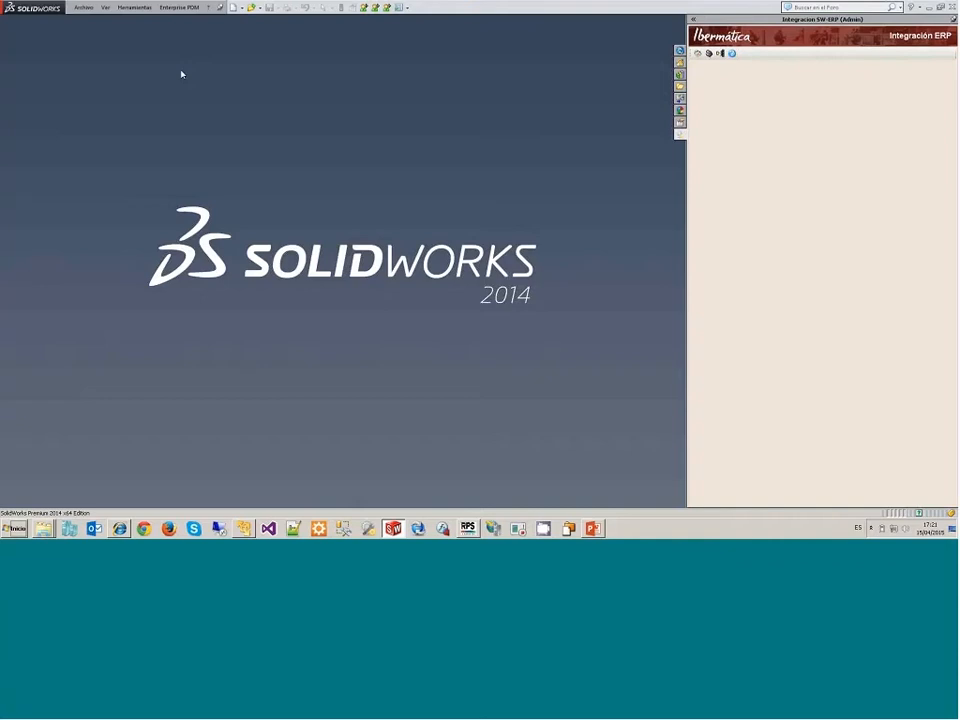
click(84, 7)
click(106, 59)
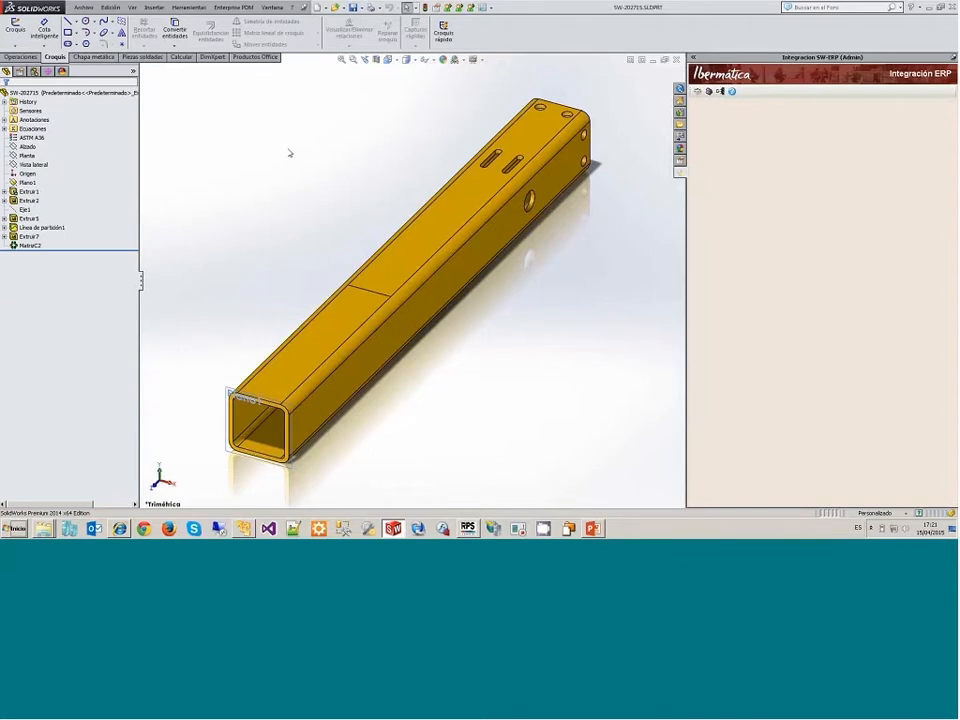
Step: Try to assign a raw material to the tube part by searching the ERP materials without criteria
click(44, 139)
click(710, 92)
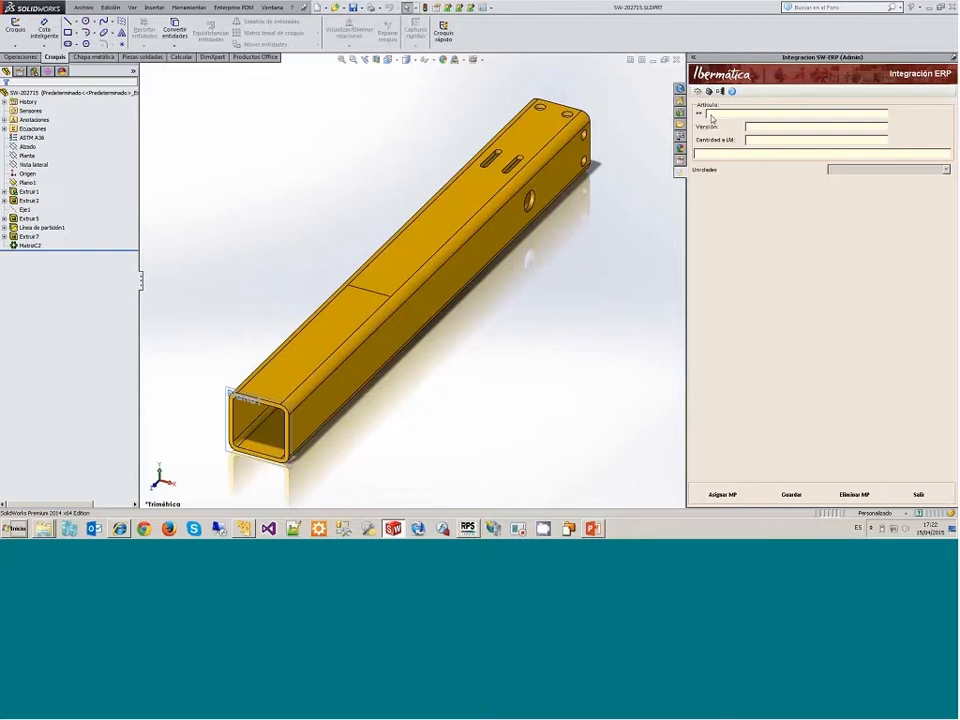
click(721, 494)
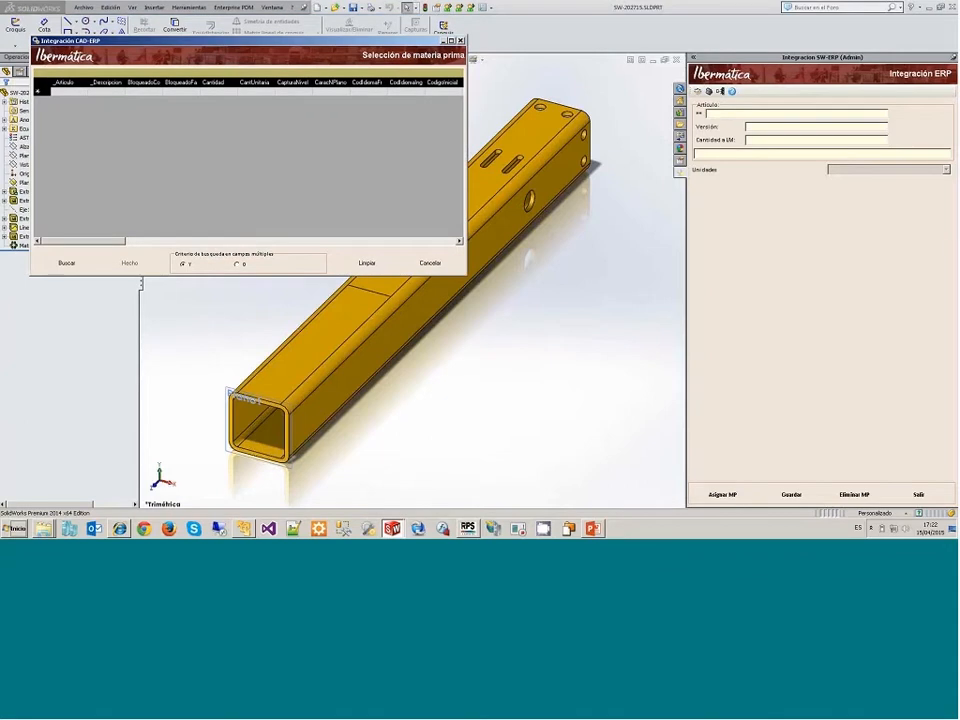
click(72, 264)
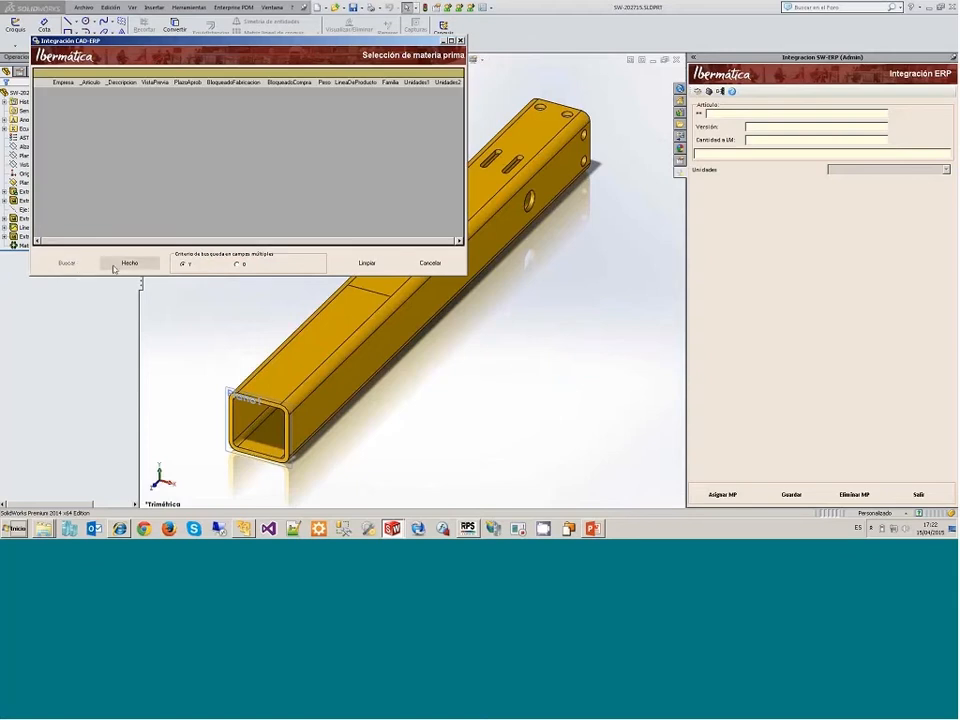
Step: Try searching the raw materials by the description TUBO, and cancel the material selection
click(114, 264)
click(112, 93)
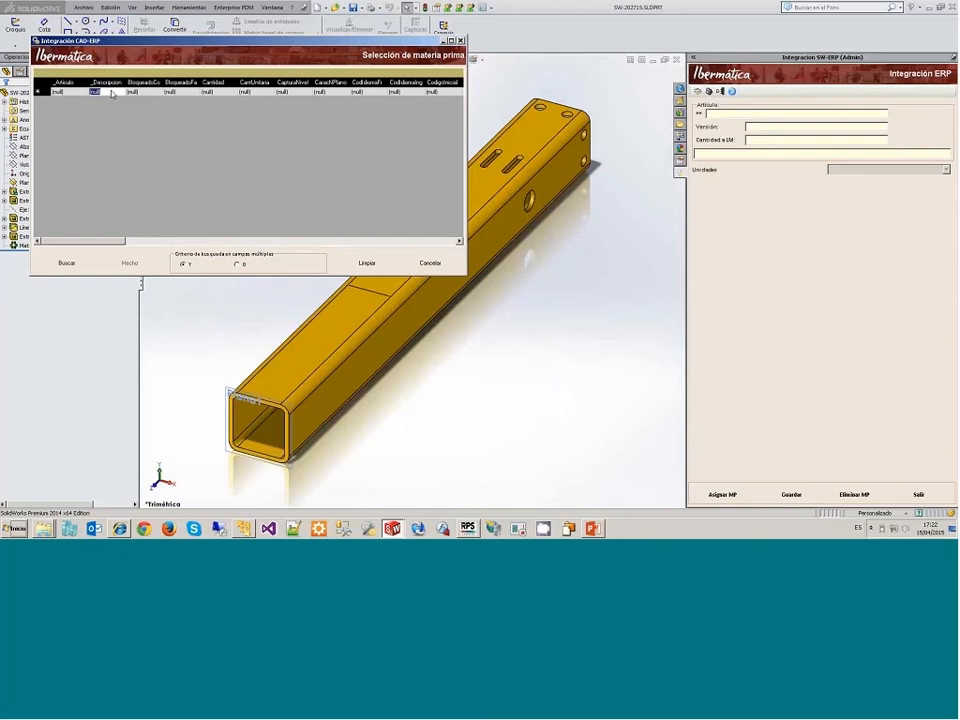
text(TUBO)
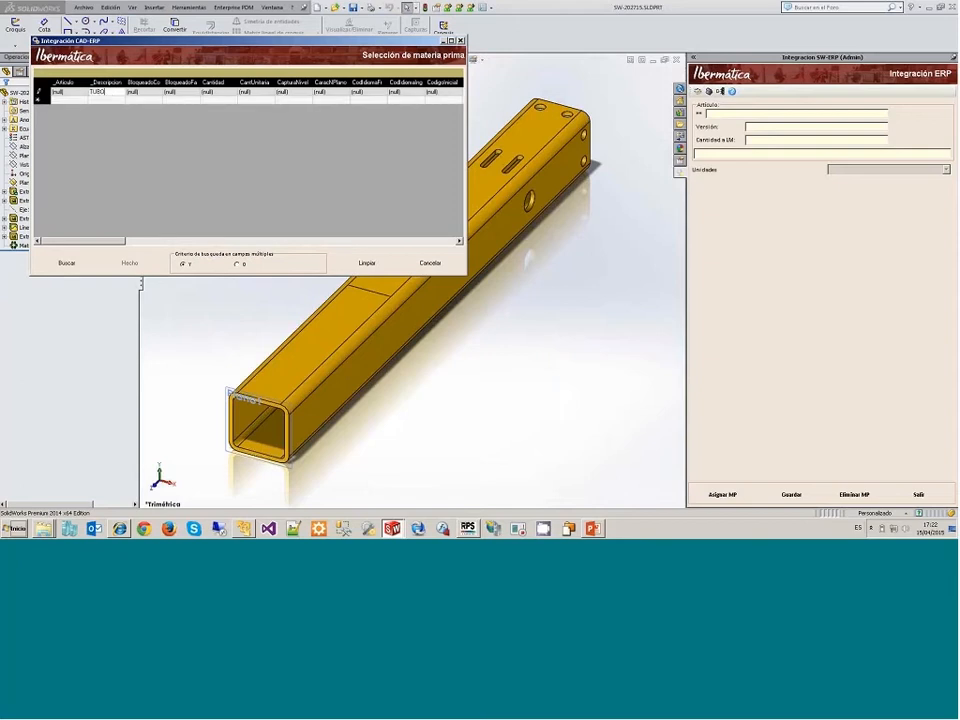
click(67, 264)
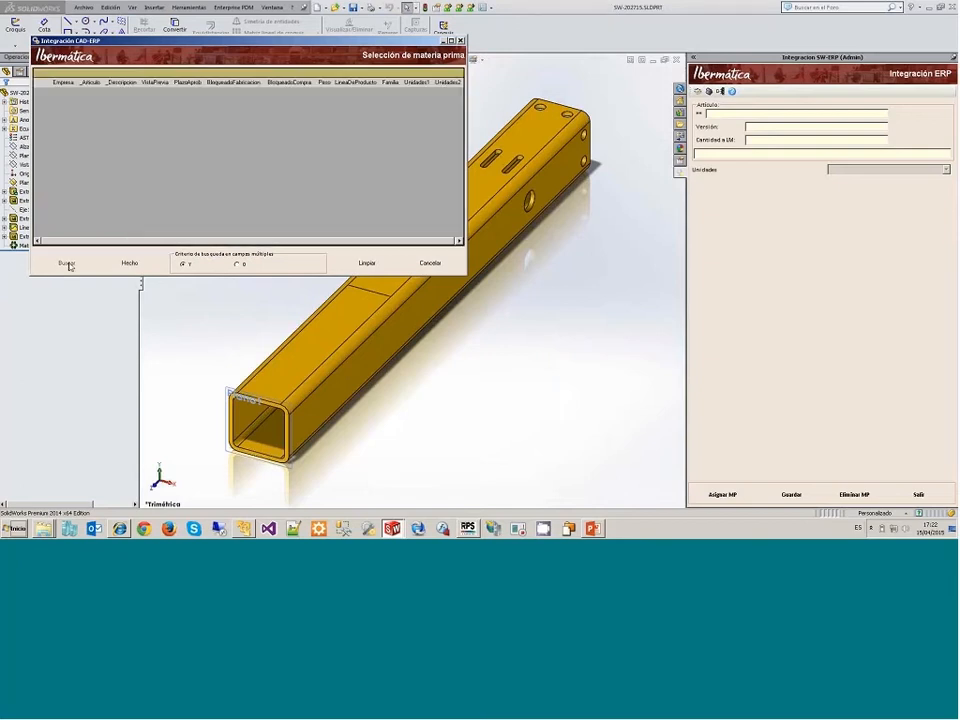
click(434, 266)
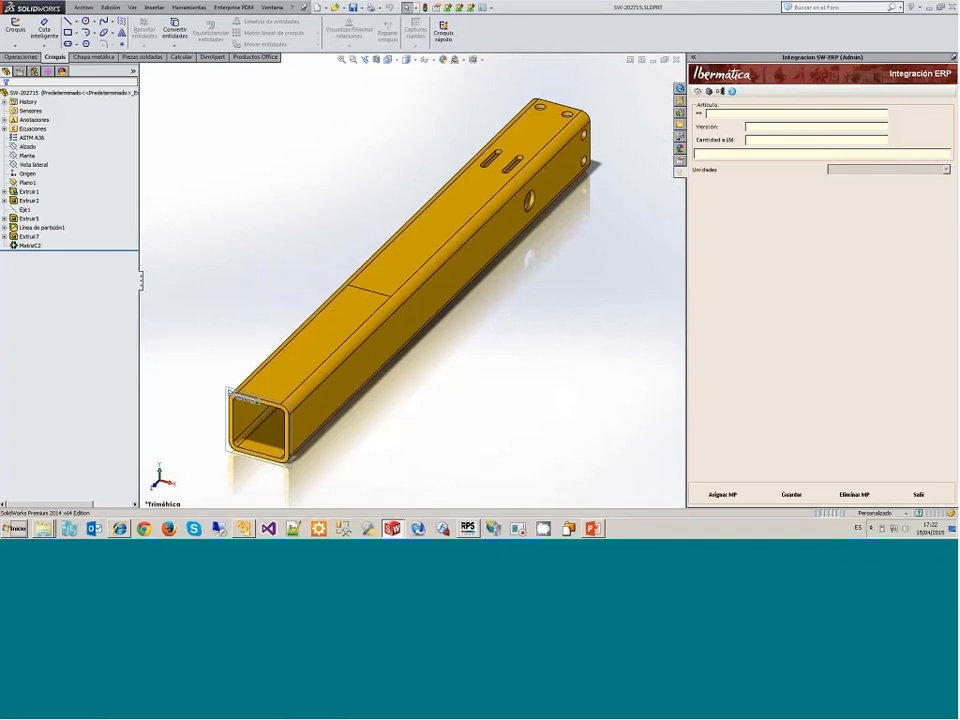
Step: Close the tube part, restart SolidWorks and reopen SW-202715.SLDPRT
click(675, 60)
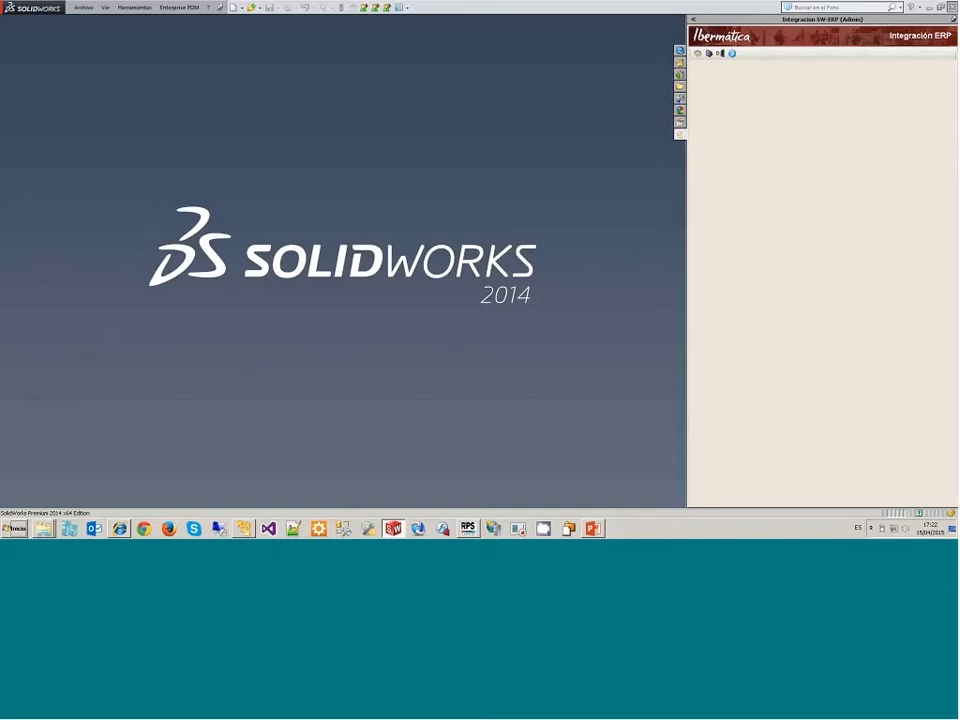
click(952, 7)
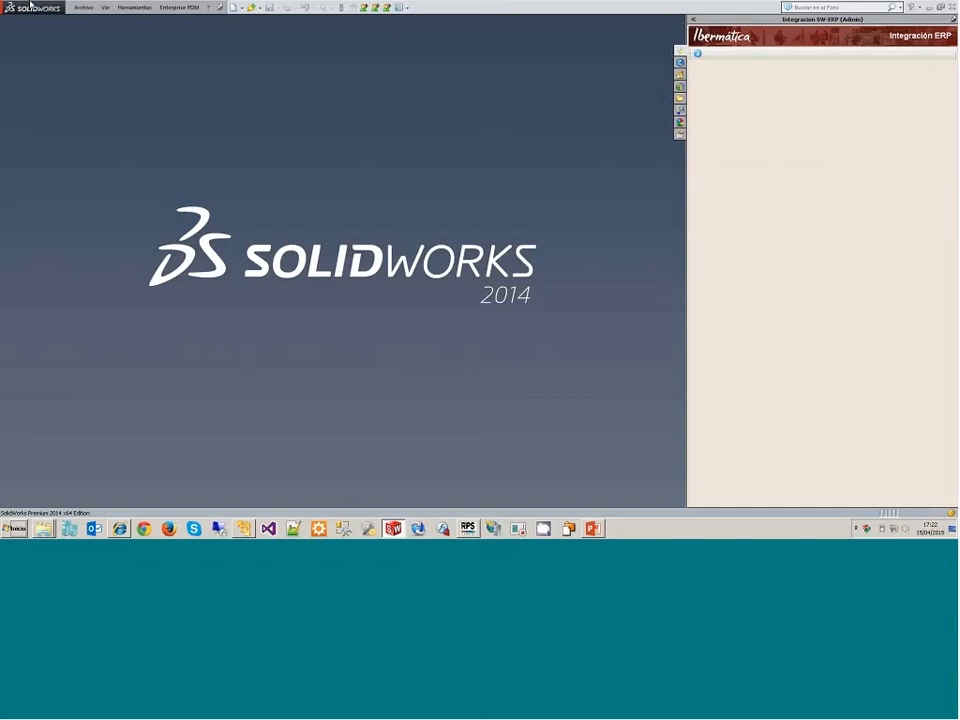
click(83, 8)
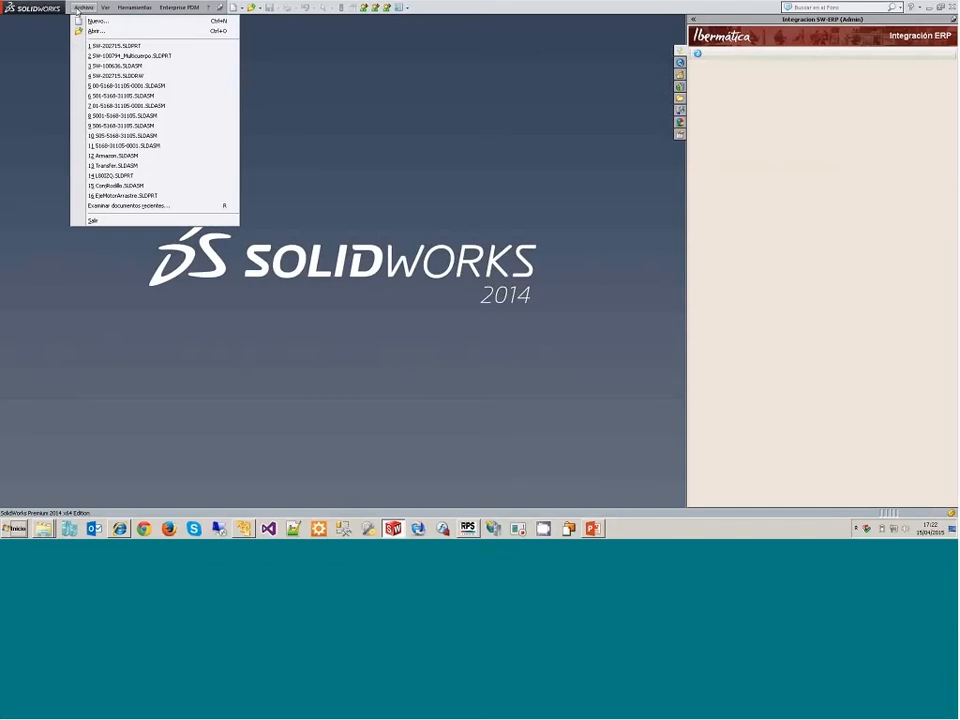
click(103, 47)
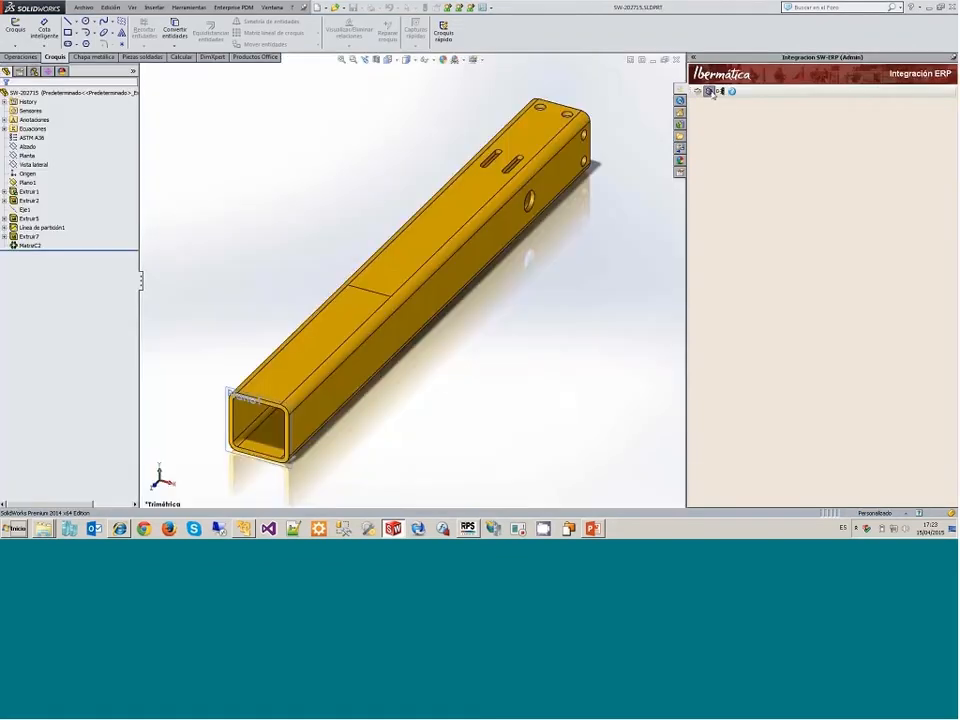
Step: Try to assign a raw material to the tube part by searching the ERP raw materials by description, and clear the search
click(711, 92)
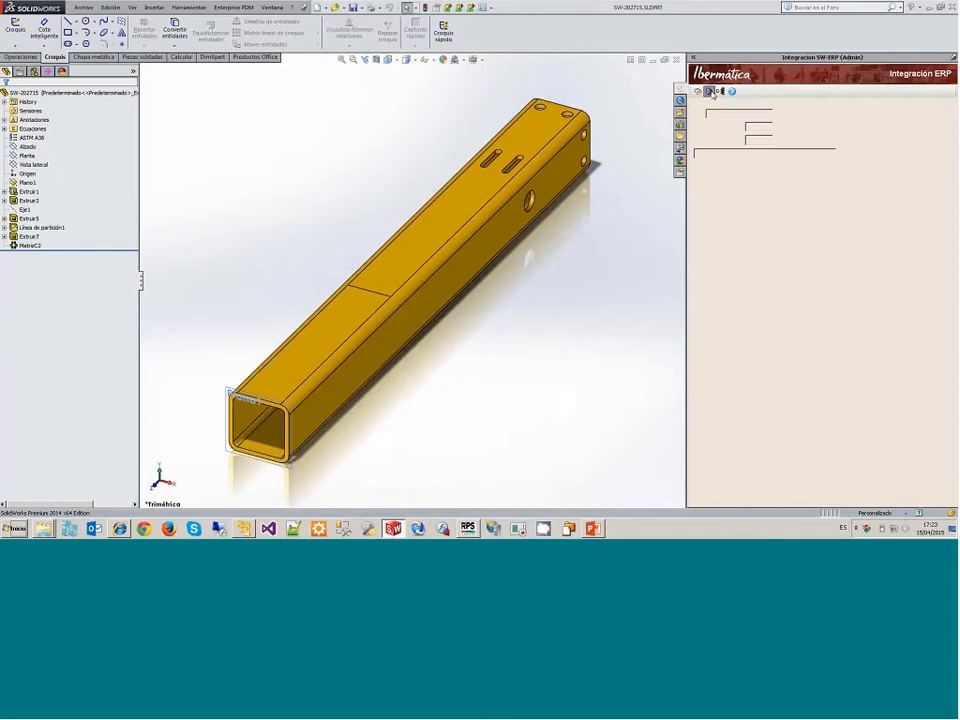
click(728, 498)
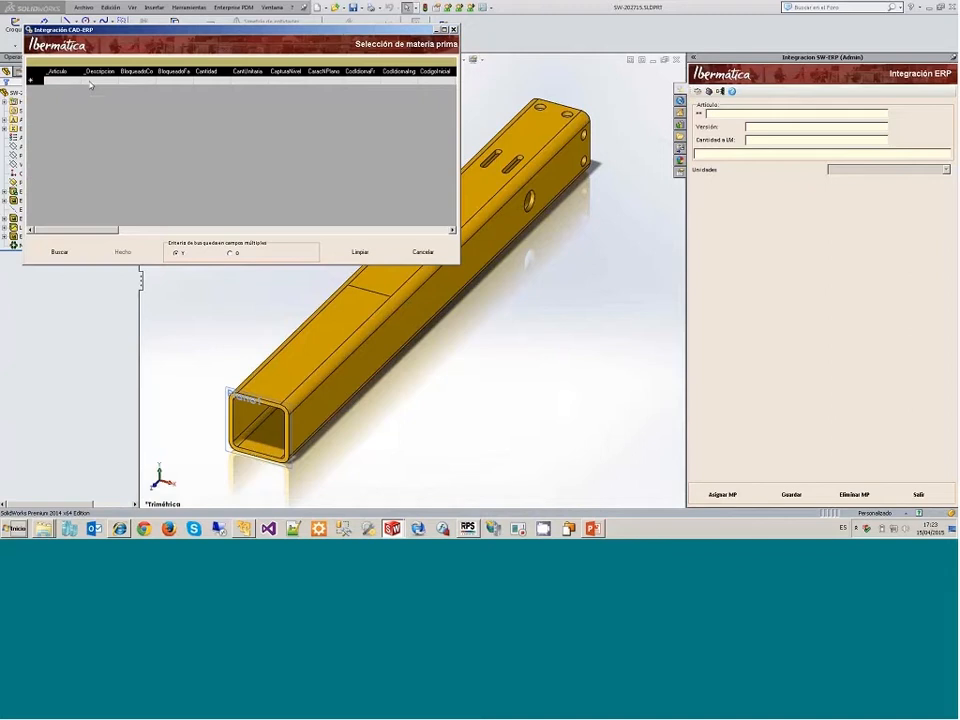
click(60, 253)
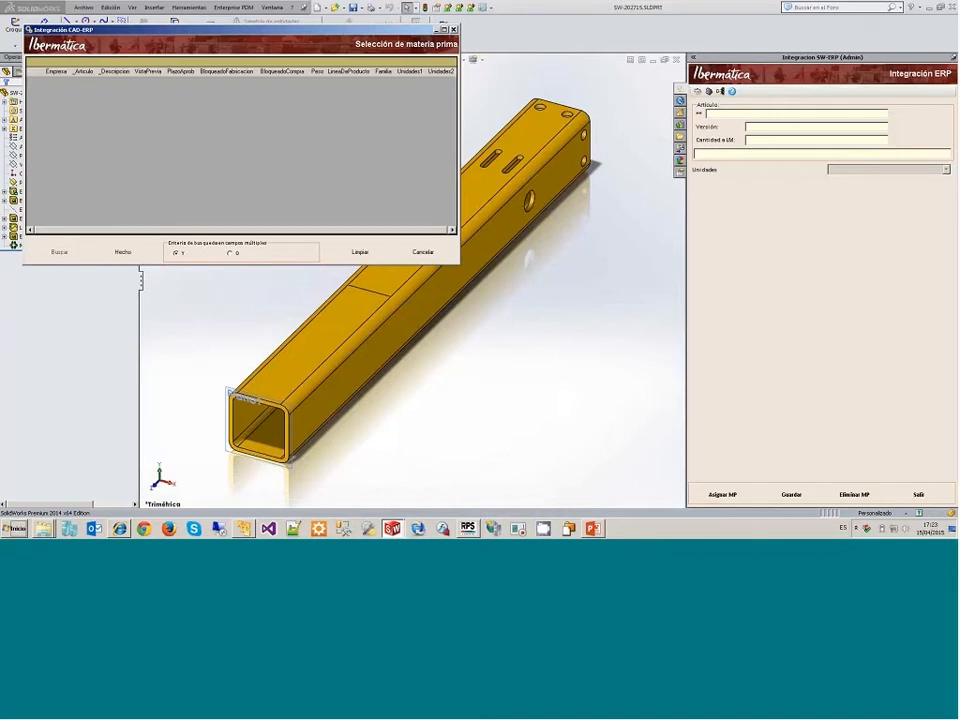
click(97, 81)
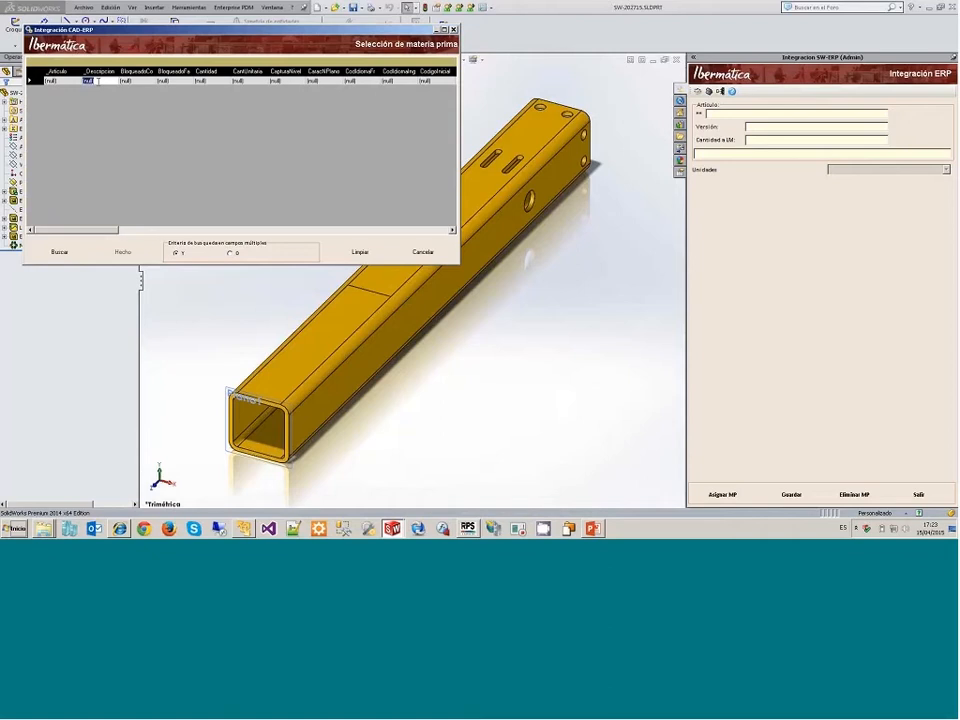
key(BackSpace)
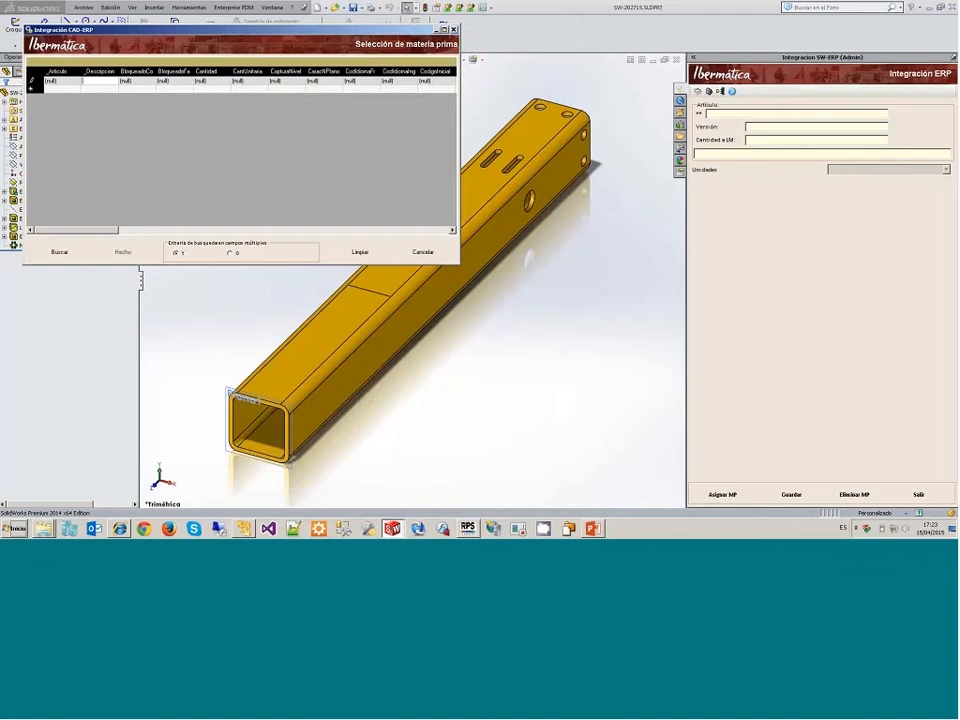
click(60, 253)
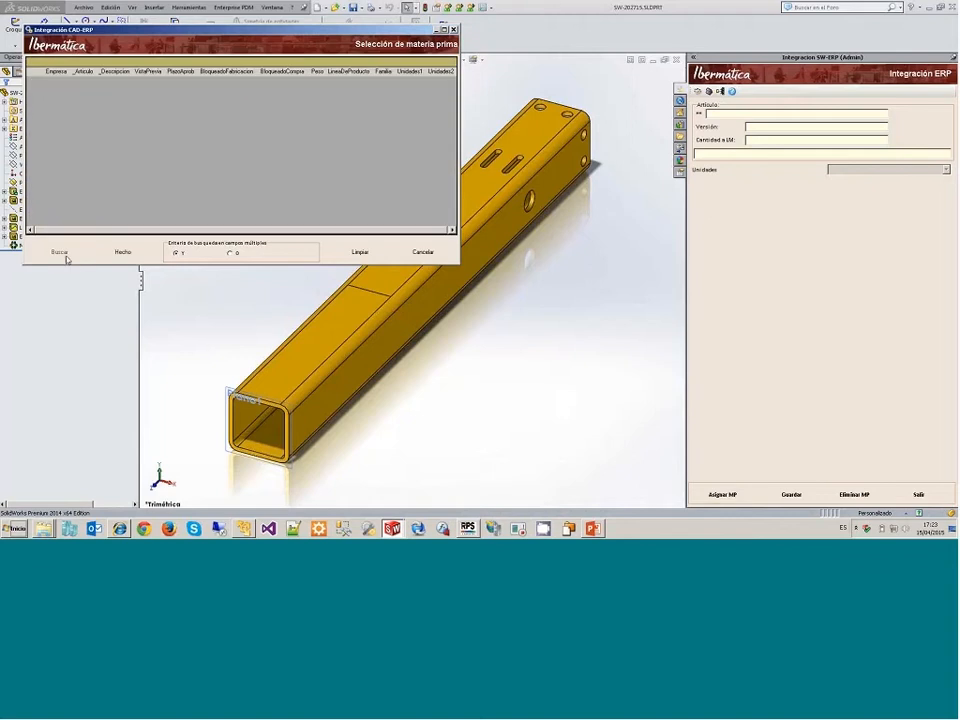
click(378, 257)
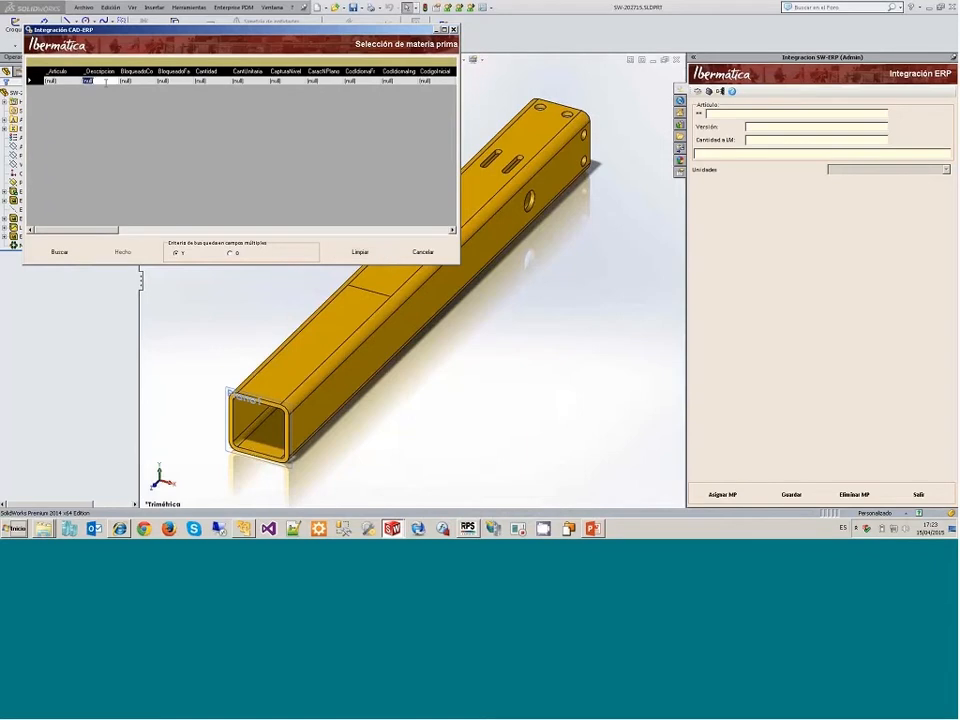
Step: Switch to RPS, query the articles with the description TUBO and examine the codes of the tube raw materials
click(467, 528)
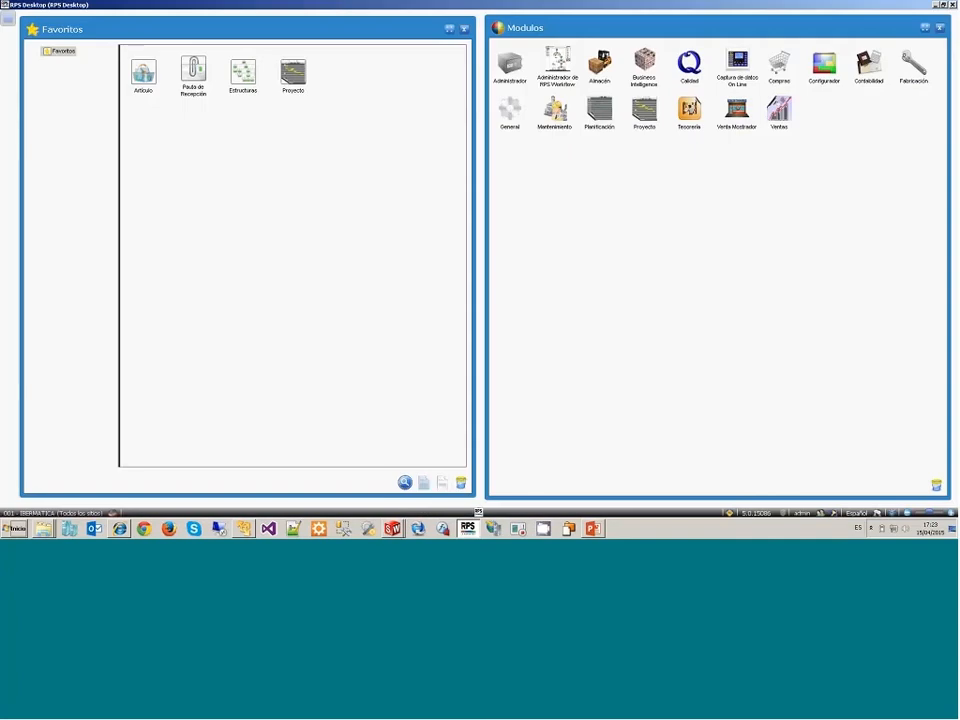
double_click(133, 72)
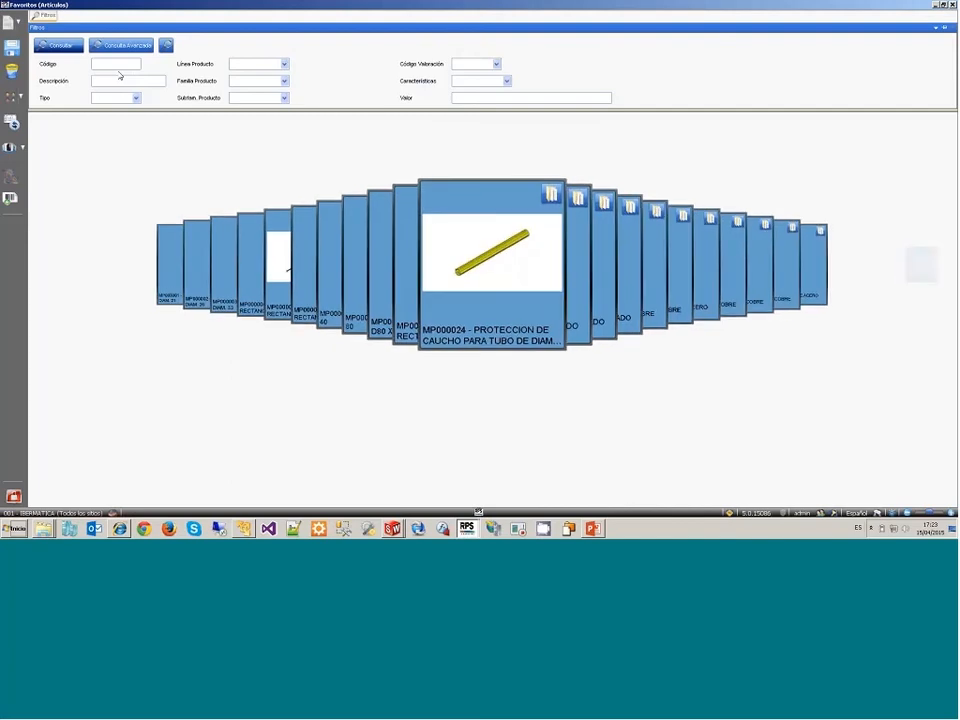
scroll(148, 255, down, 3)
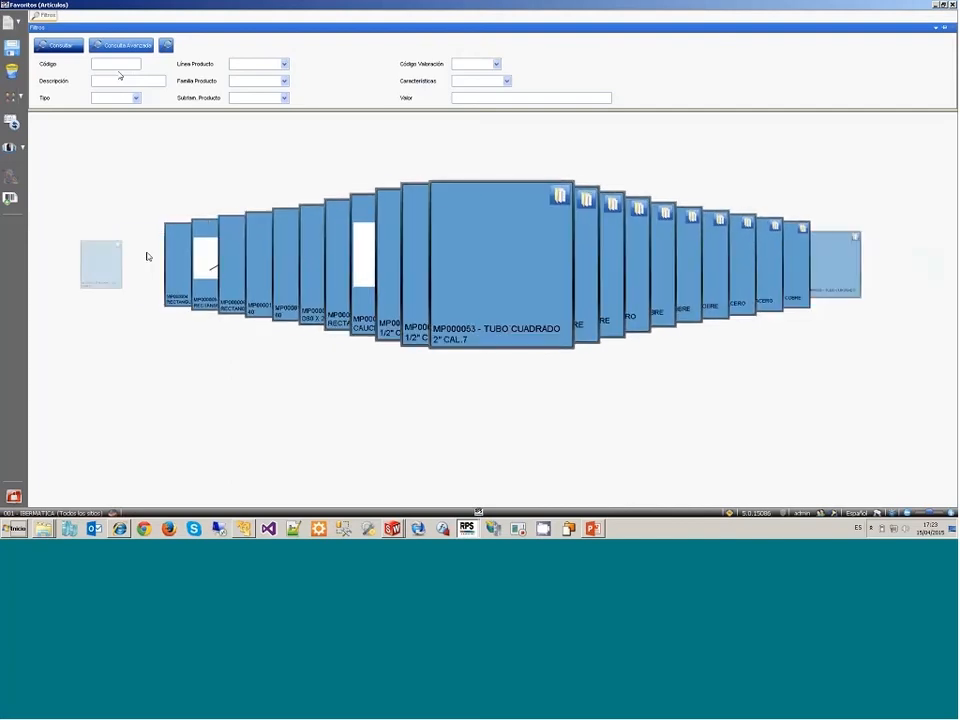
scroll(147, 256, up, 4)
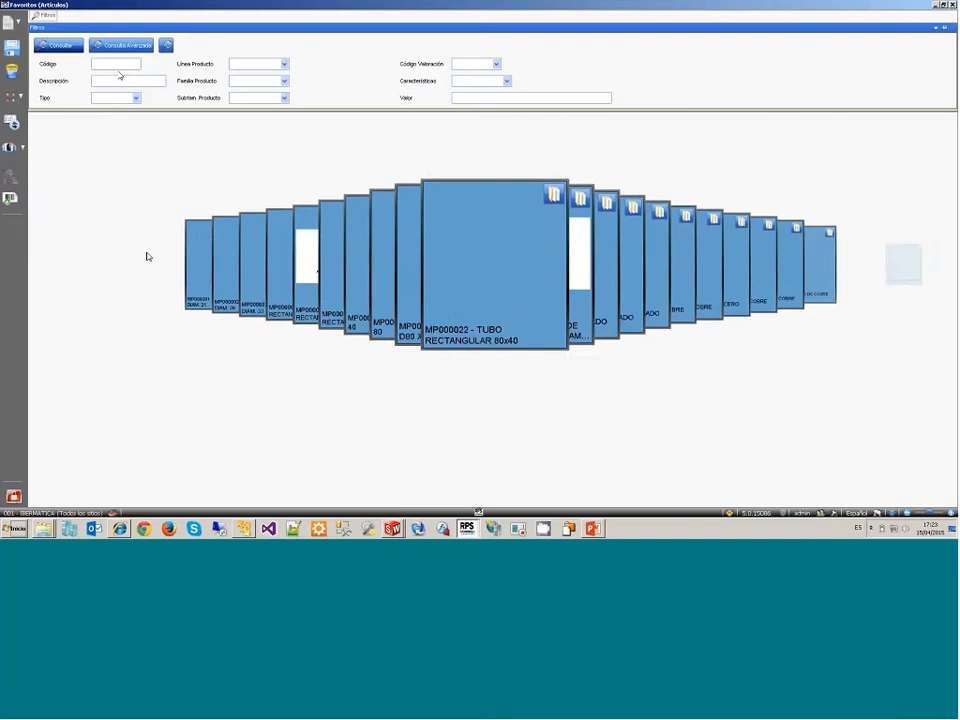
scroll(147, 256, up, 3)
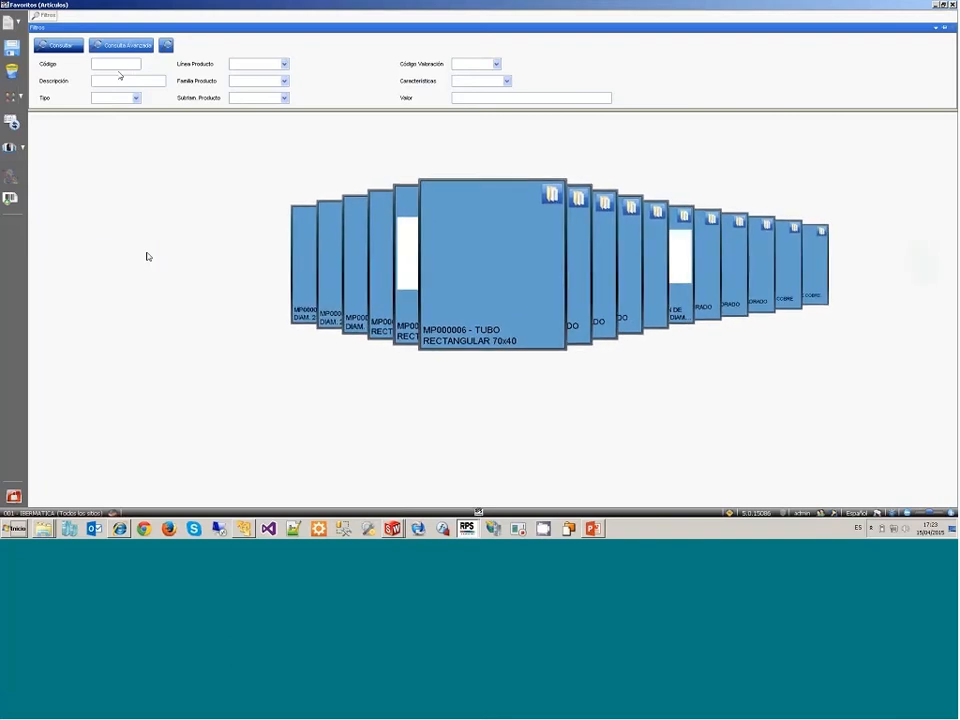
scroll(147, 256, up, 2)
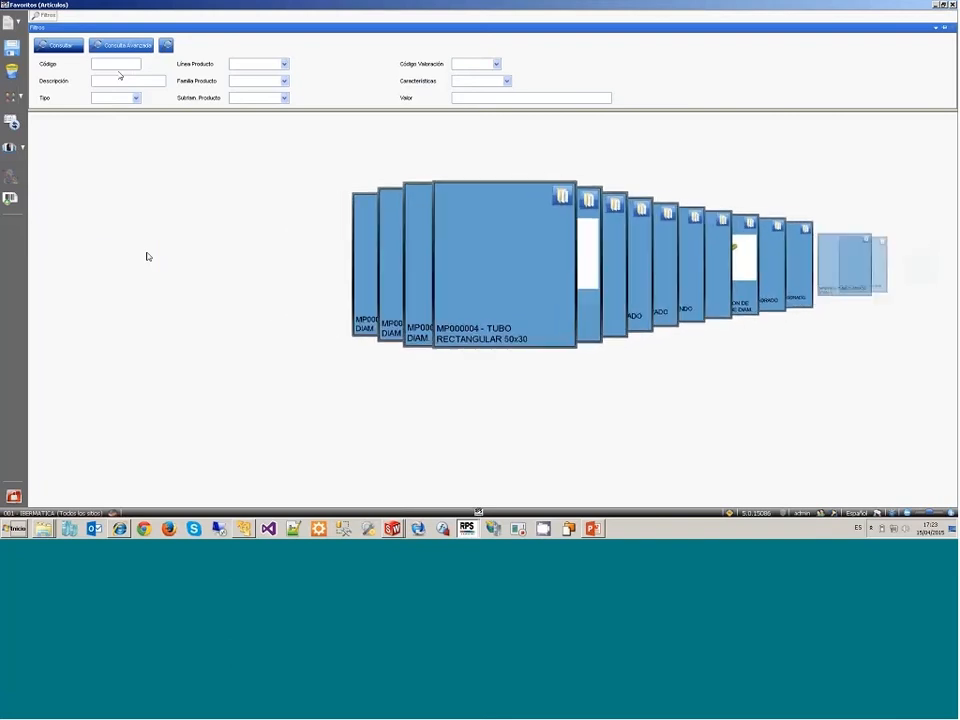
scroll(147, 256, up, 1)
scroll(147, 256, down, 7)
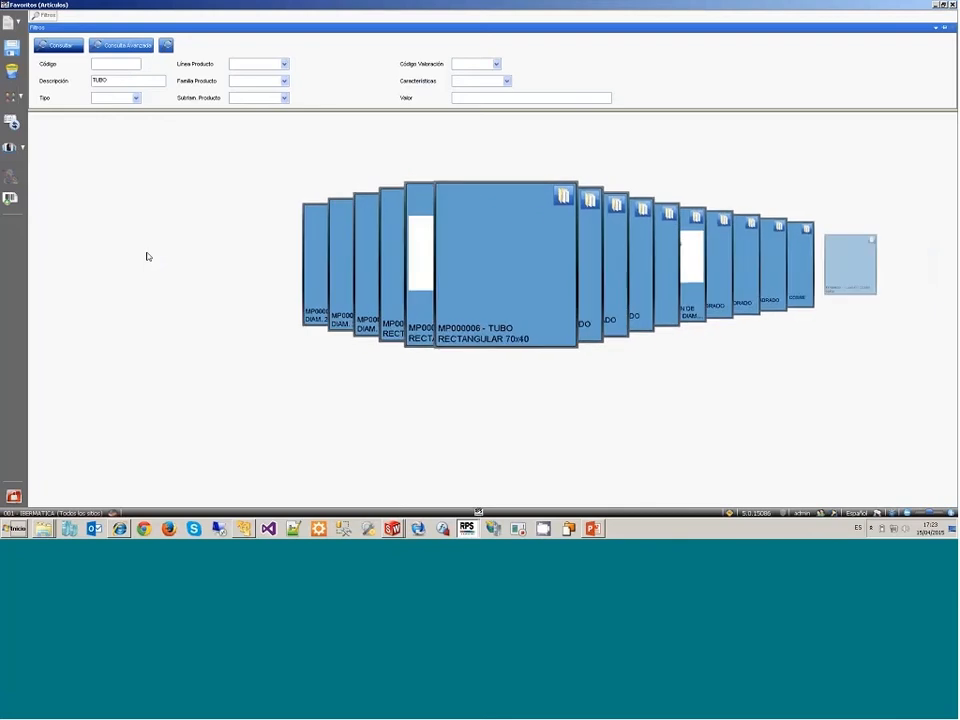
scroll(147, 256, down, 12)
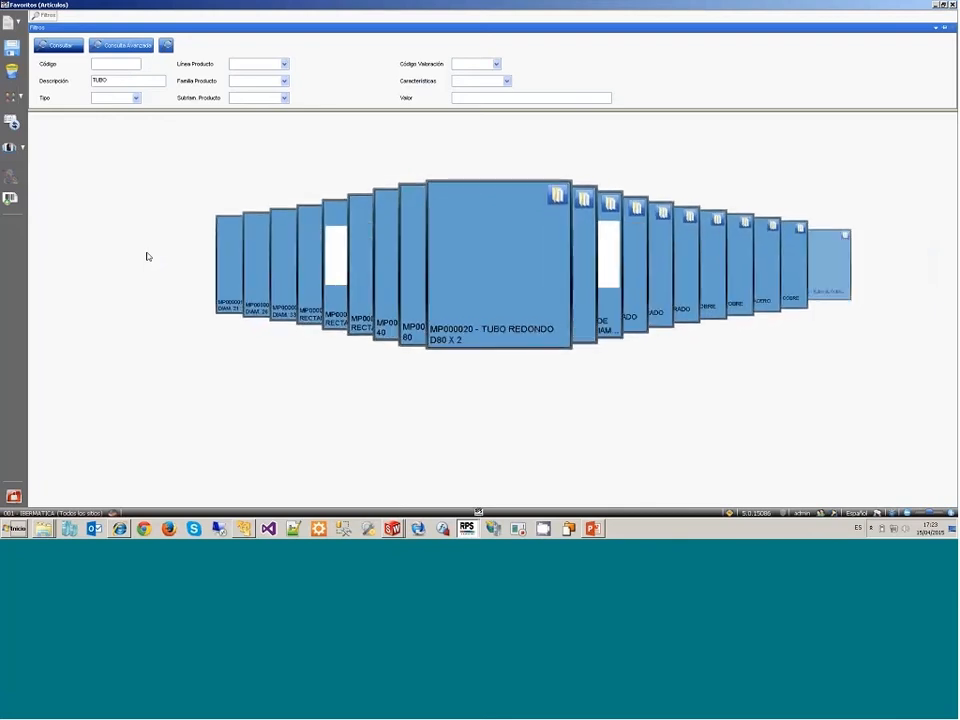
scroll(147, 256, down, 5)
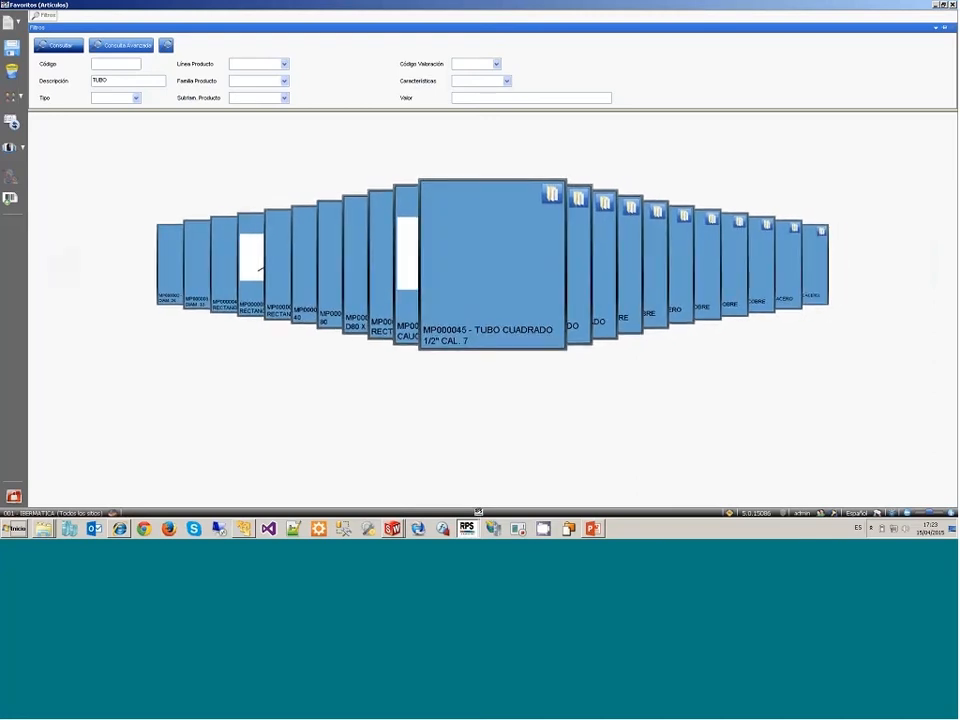
double_click(492, 264)
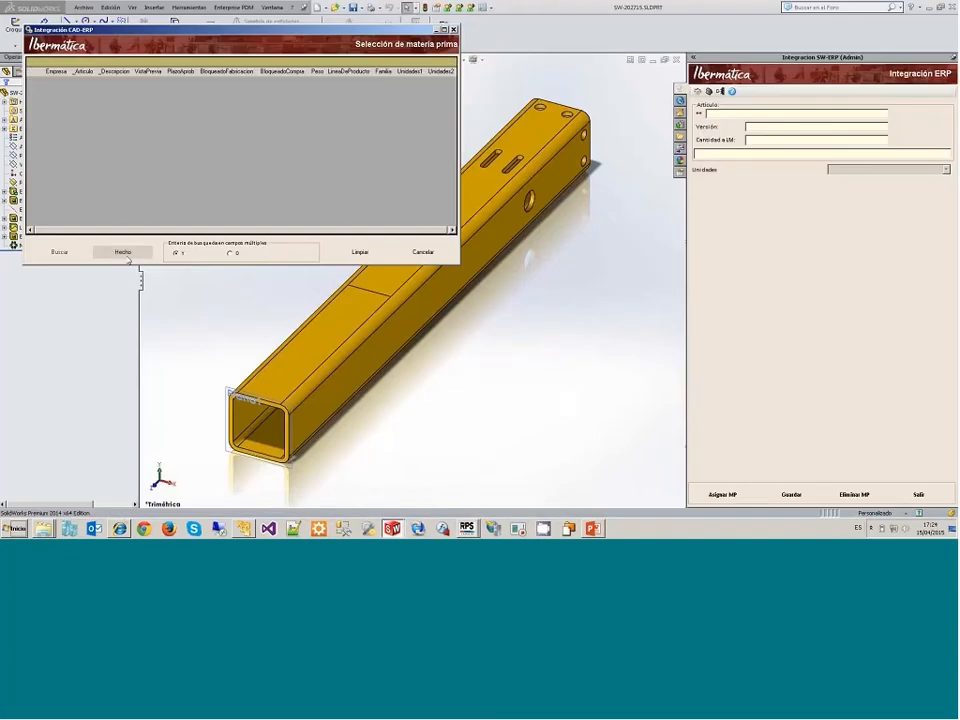
Step: Return to SolidWorks, try searching the raw materials by the article code MP, and cancel the material selection
click(124, 253)
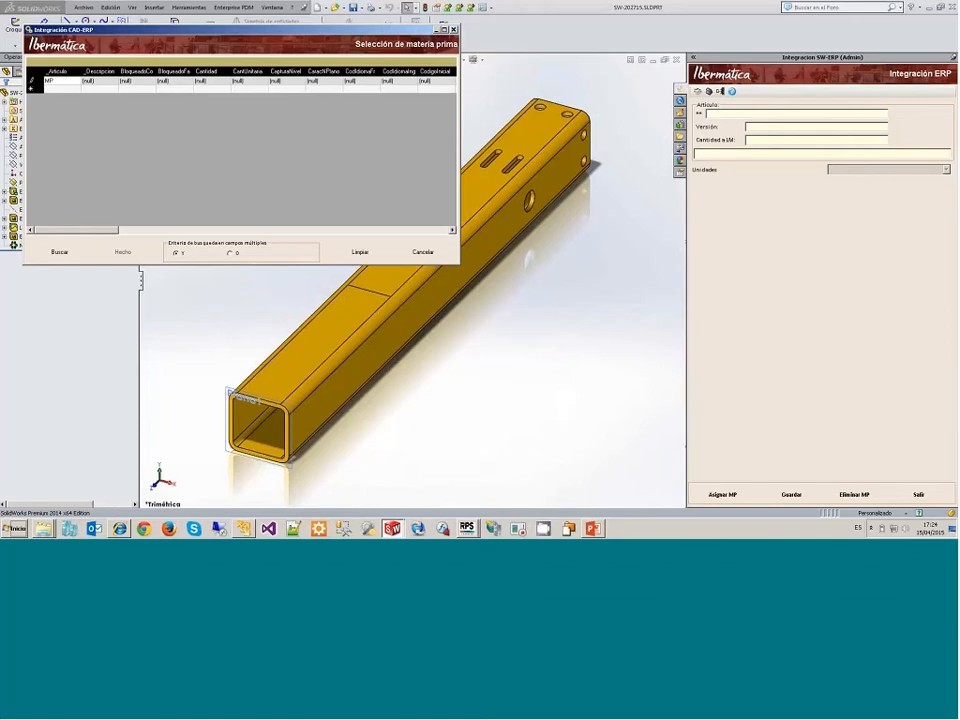
click(62, 253)
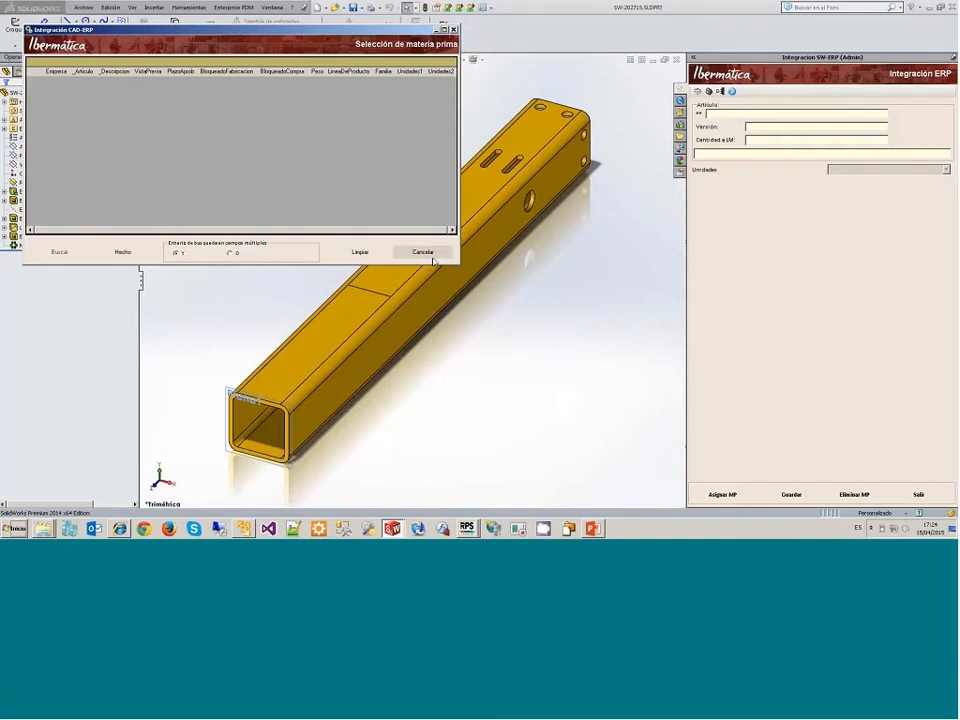
click(432, 258)
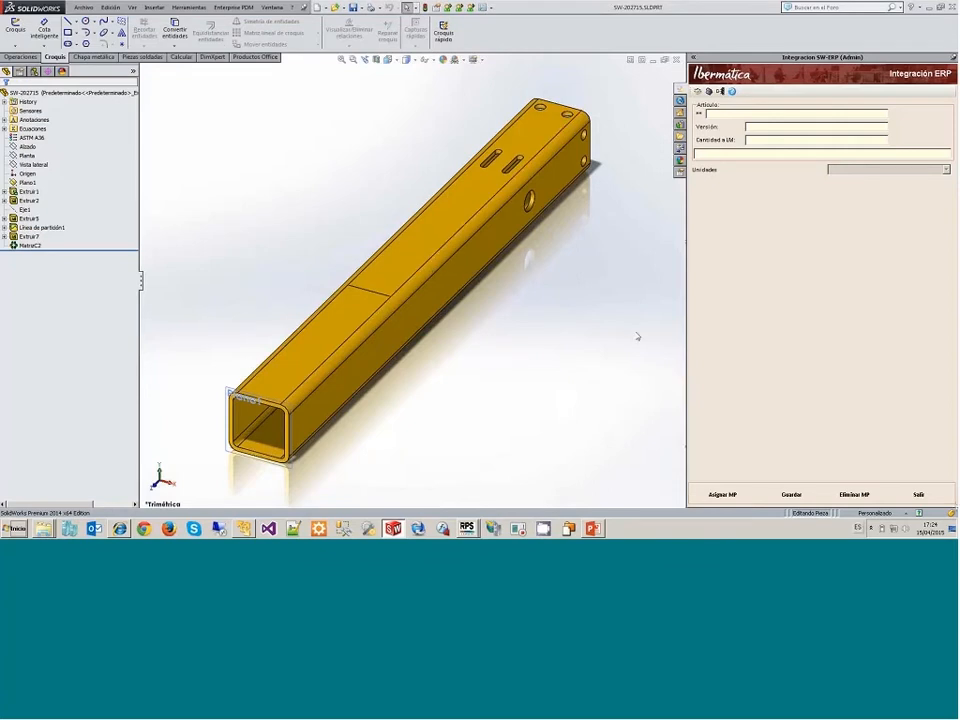
Step: Close the tube part and open SW-100794_Multicuerpo.SLDPRT
click(677, 60)
click(78, 8)
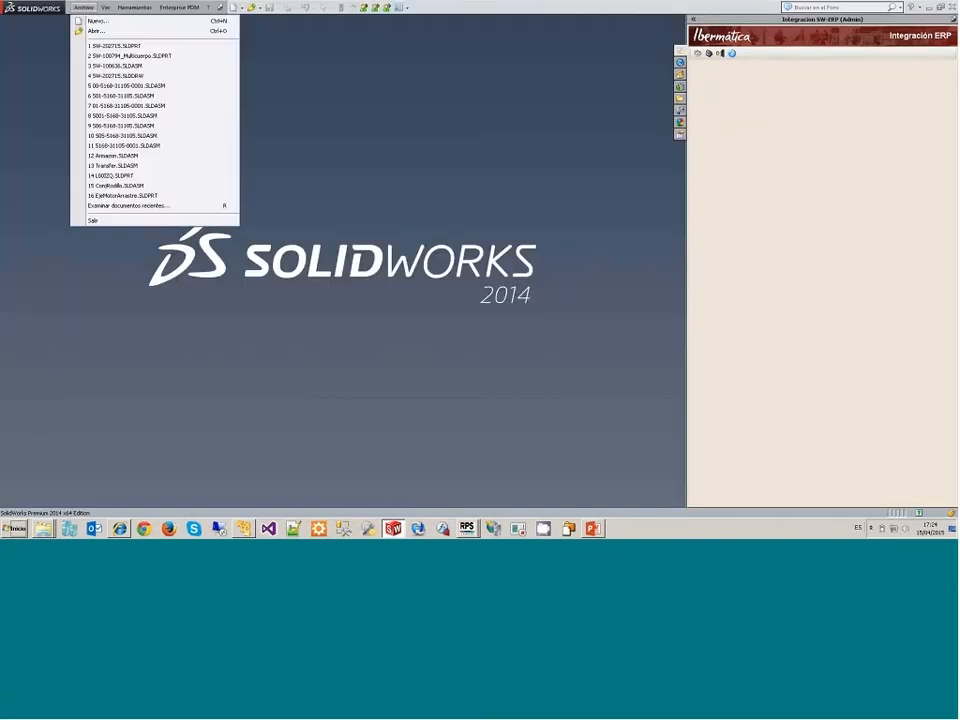
click(131, 53)
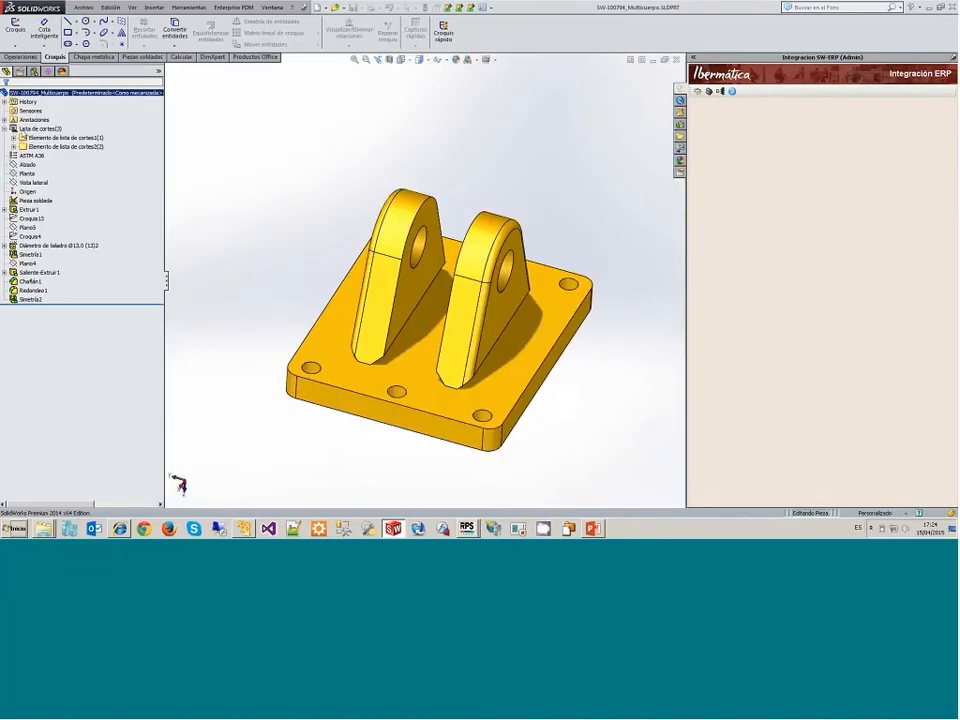
Step: Check the ERP article information of both cut-list elements and of the whole multibody part
click(42, 129)
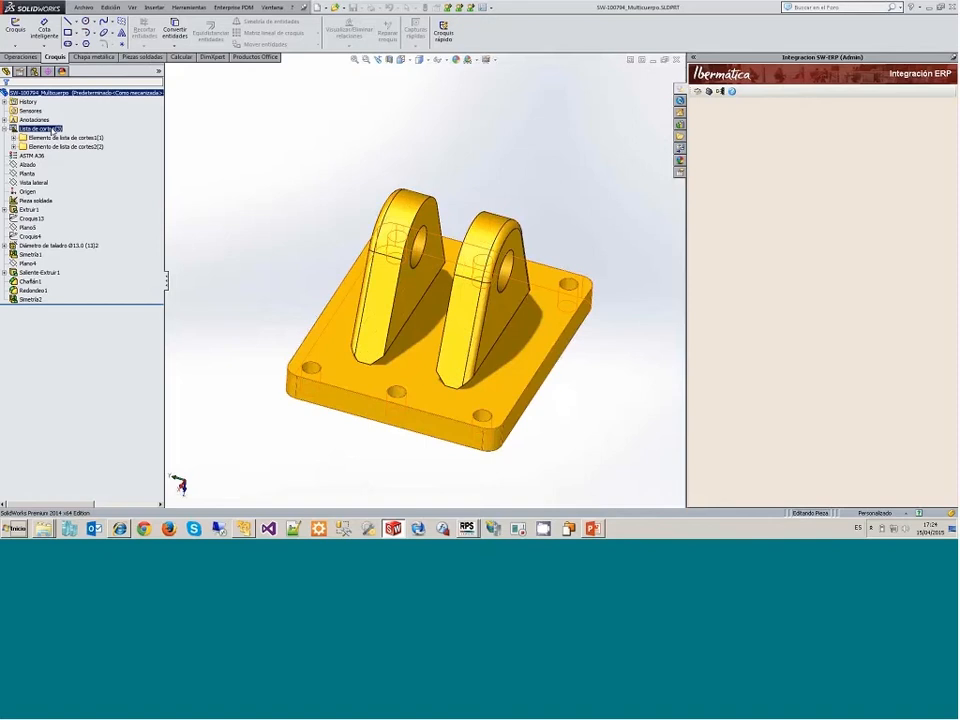
click(50, 137)
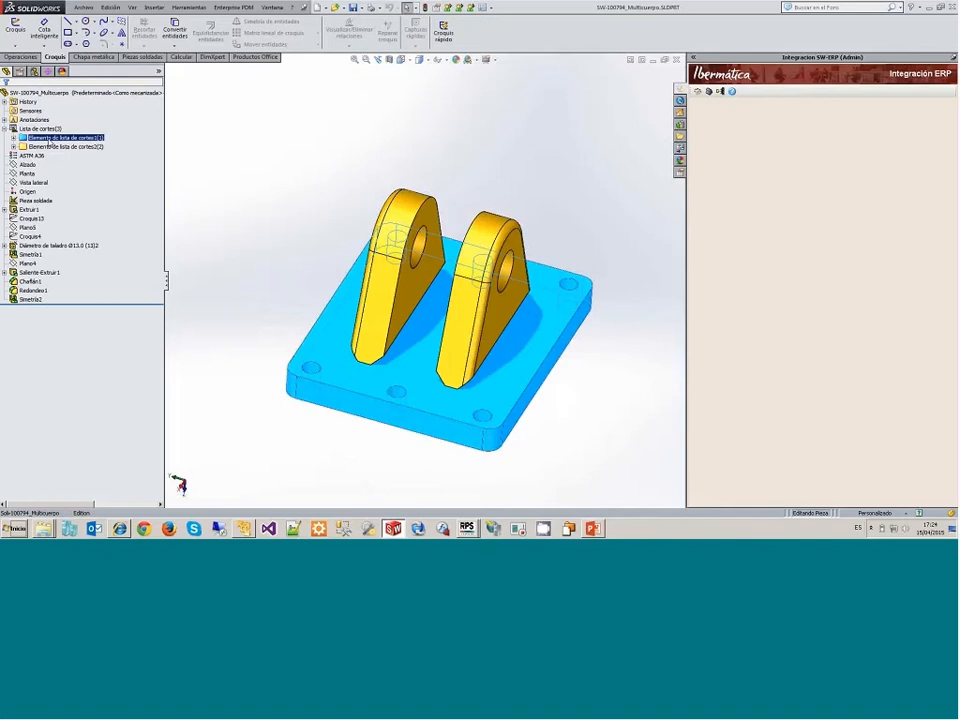
click(700, 94)
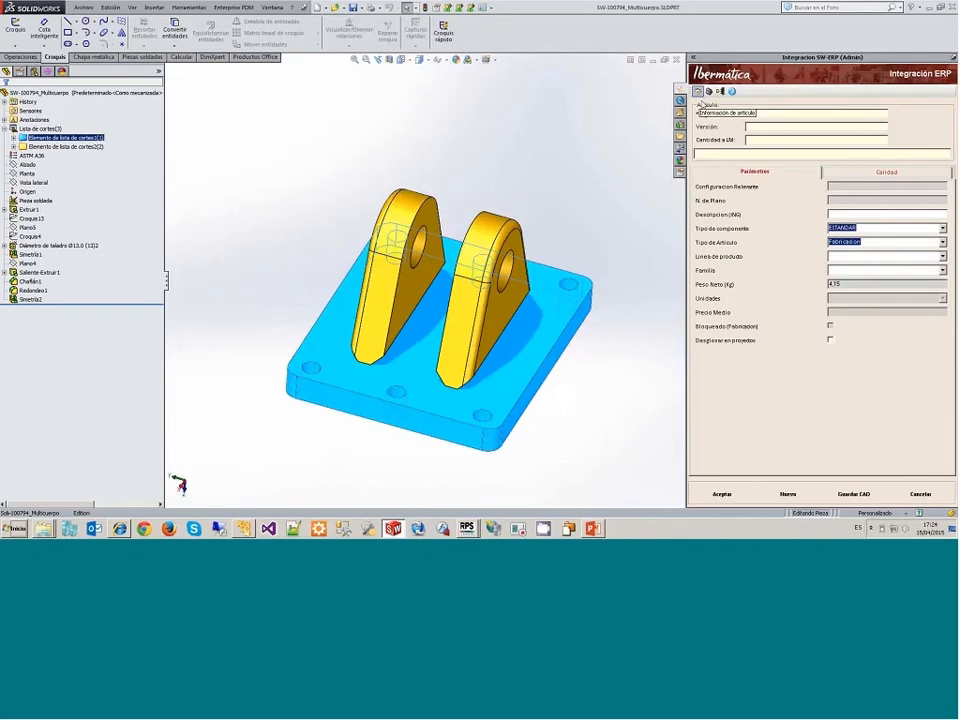
click(49, 147)
click(697, 92)
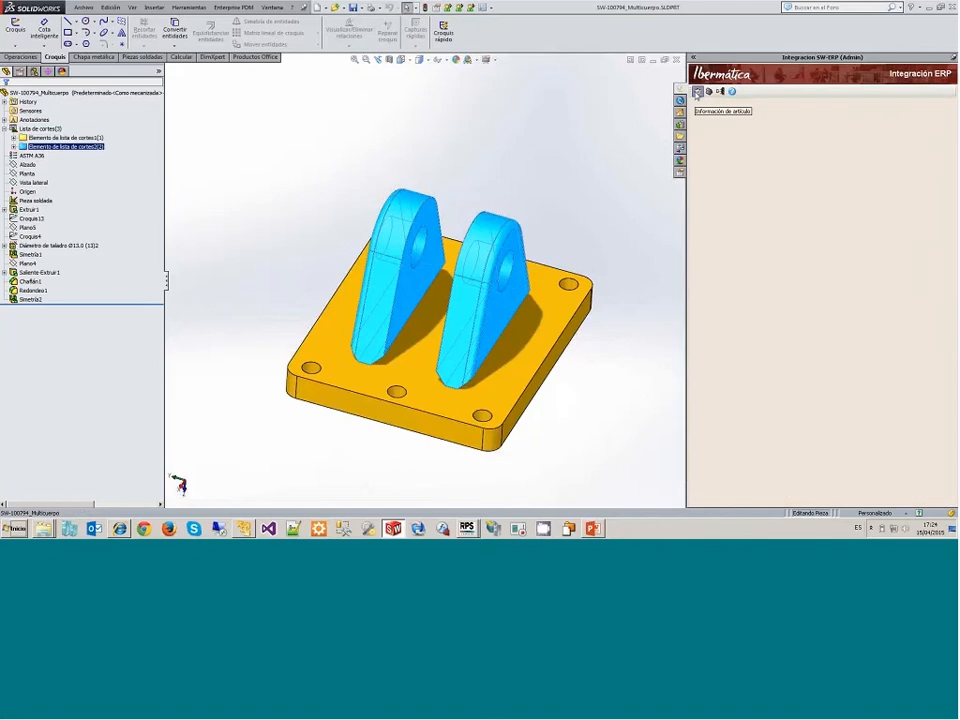
click(44, 92)
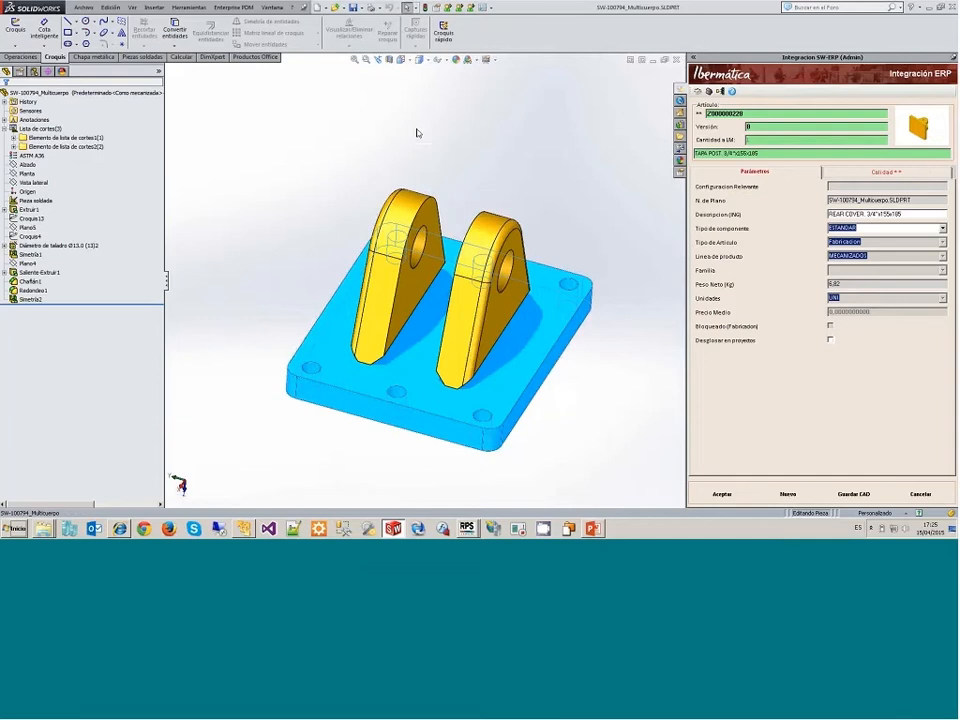
Step: Try to find an existing ERP article for the base plate's cut-list element by searching the articles by description
click(65, 138)
click(698, 91)
double_click(747, 113)
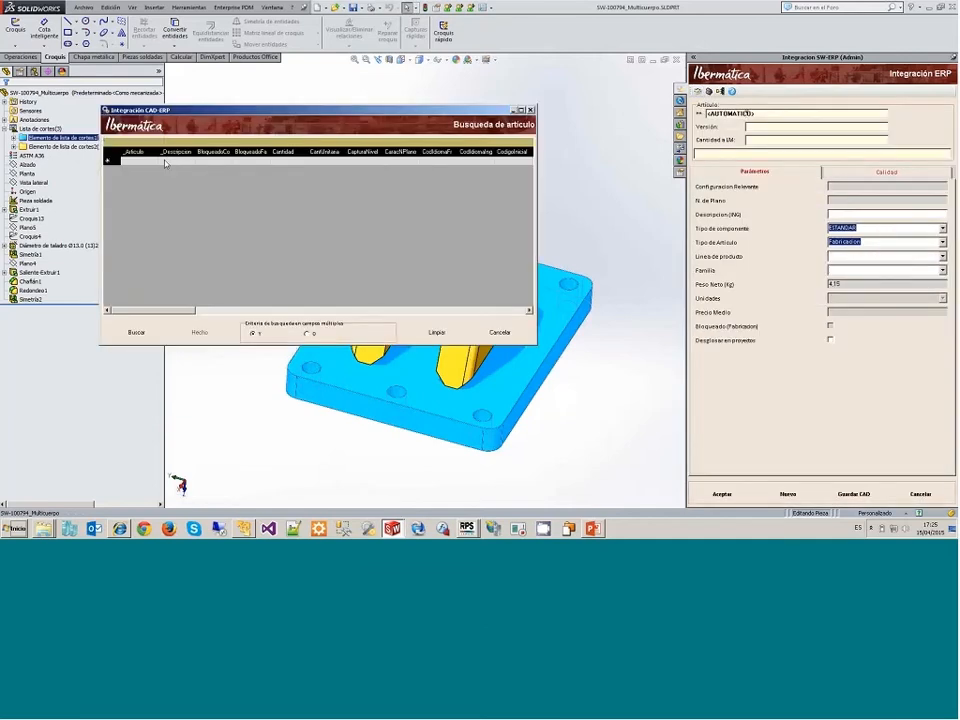
click(141, 161)
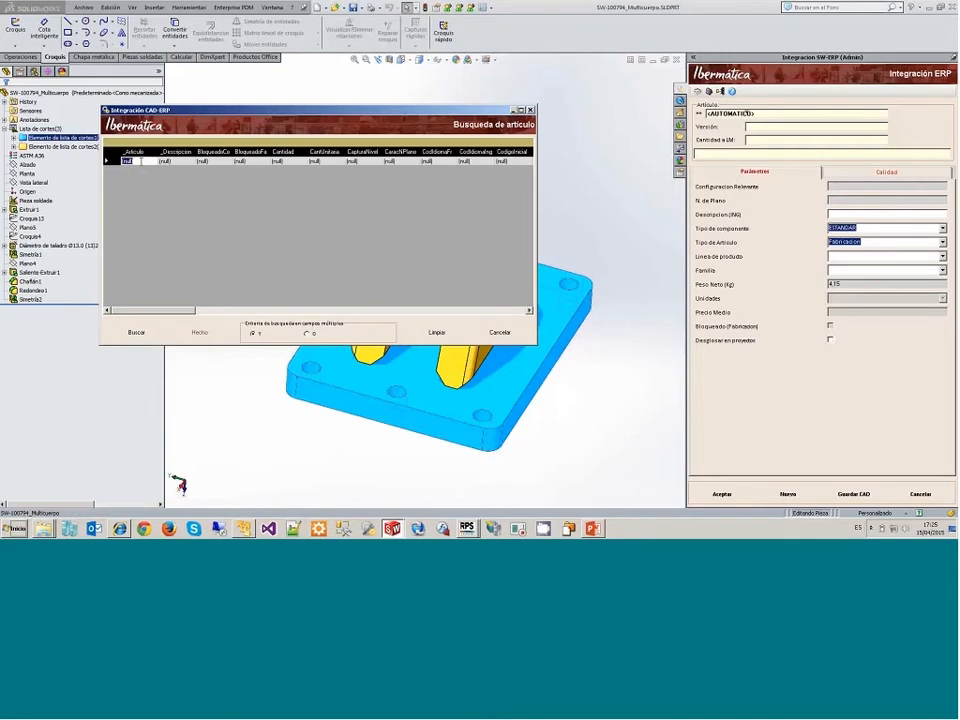
text(CG)
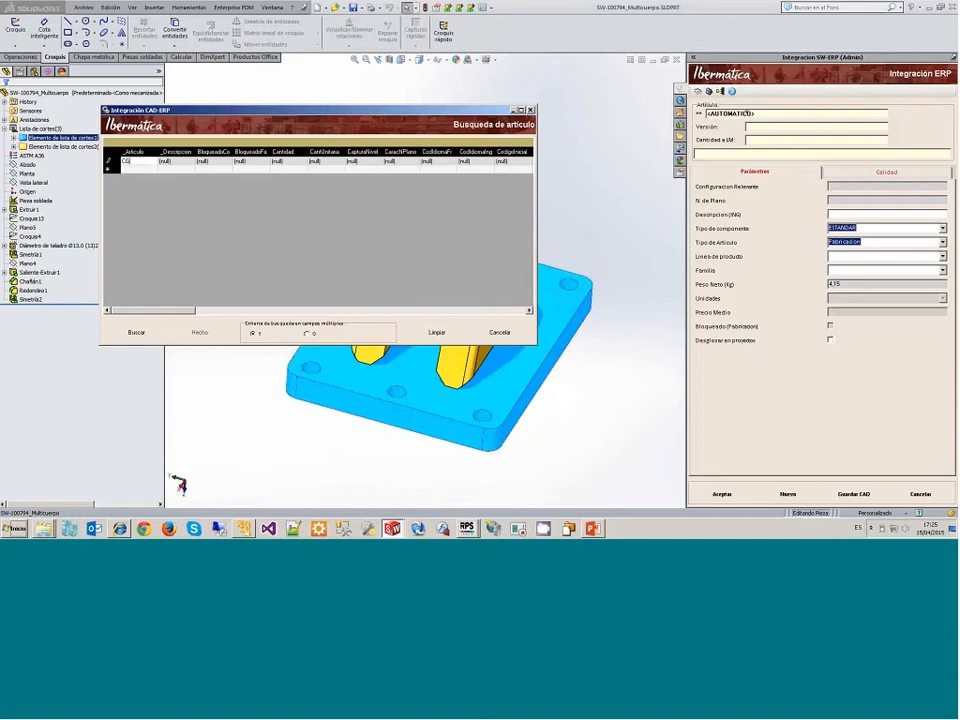
text(APA)
double_click(140, 161)
key(ctrl+x)
key(Tab)
key(ctrl+v)
click(137, 333)
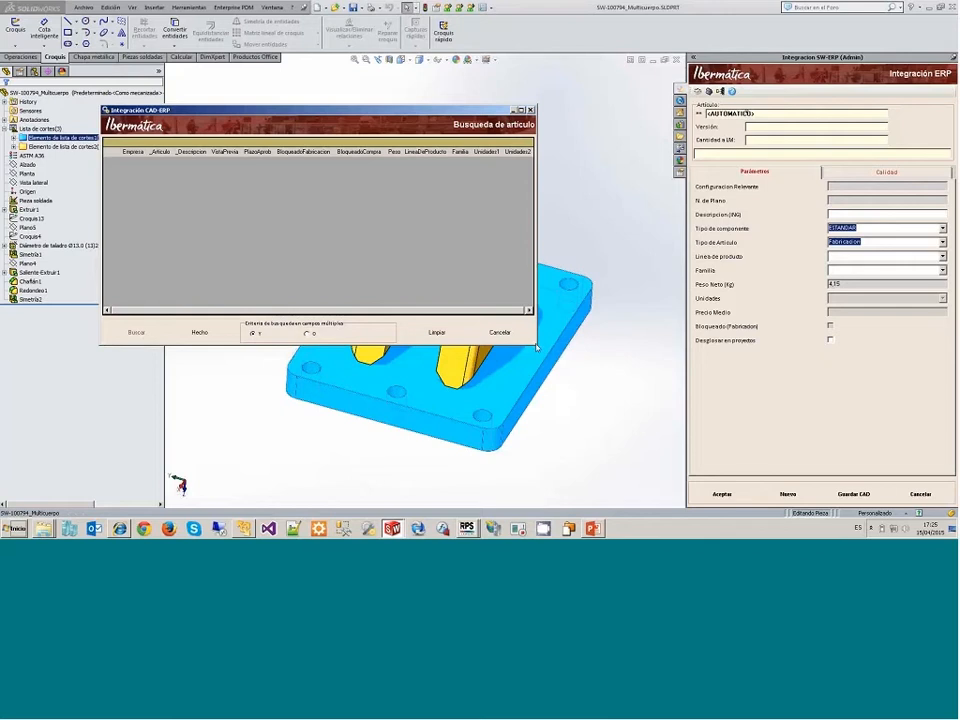
Step: Enlarge and reposition the article search window, and cancel the search
drag(536, 347, 649, 386)
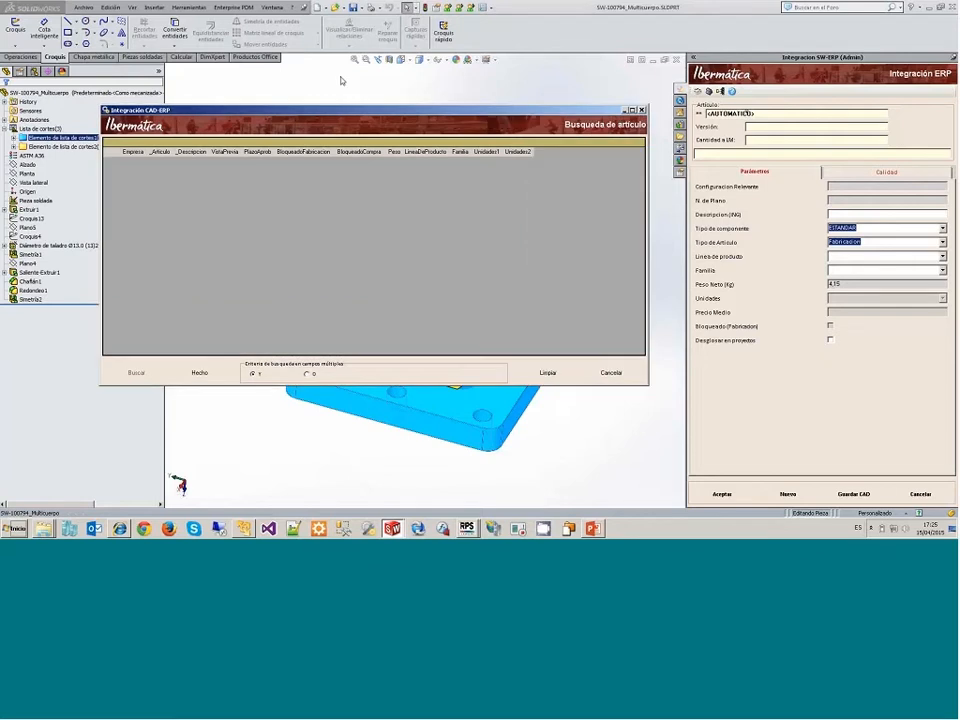
drag(341, 117, 324, 91)
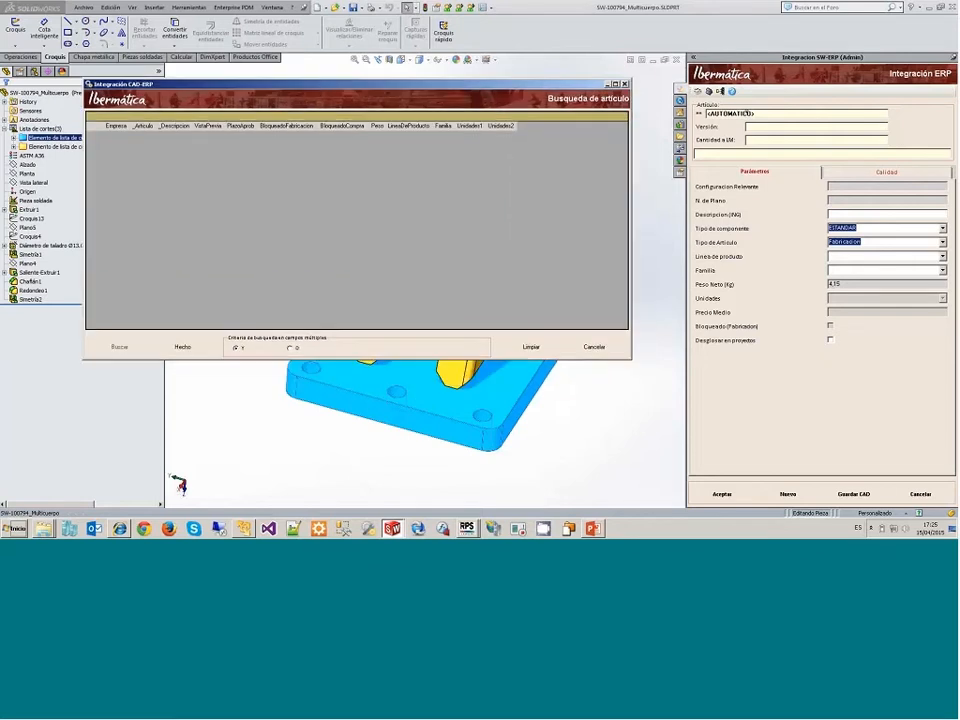
click(594, 347)
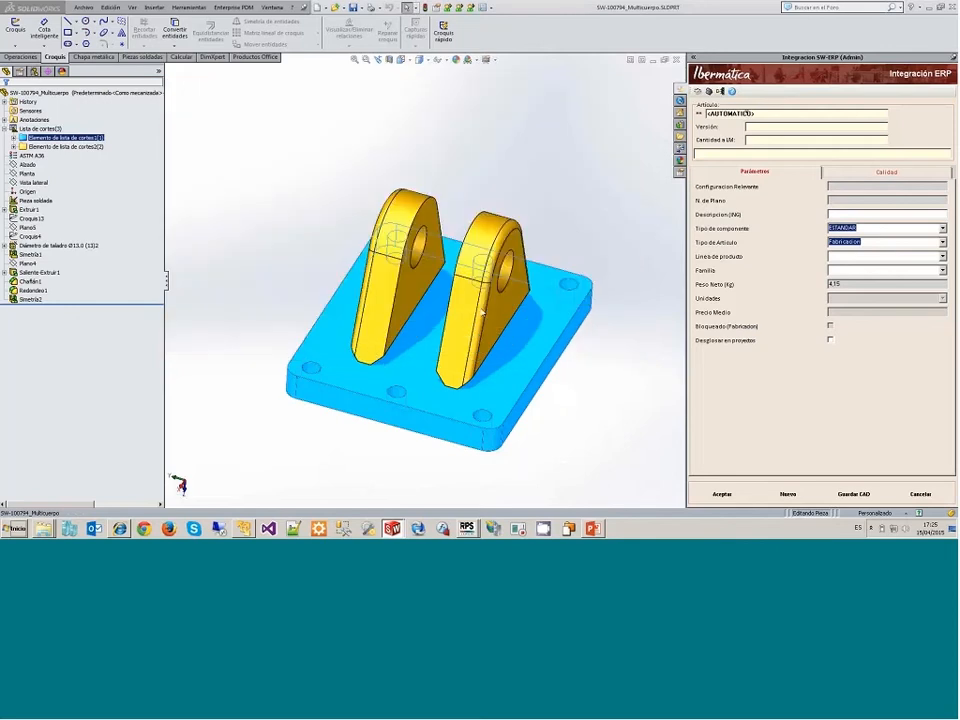
Step: Add a codigo property with value mp000042 to the base plate's cut-list element and load that article's ERP data into it
right_click(97, 140)
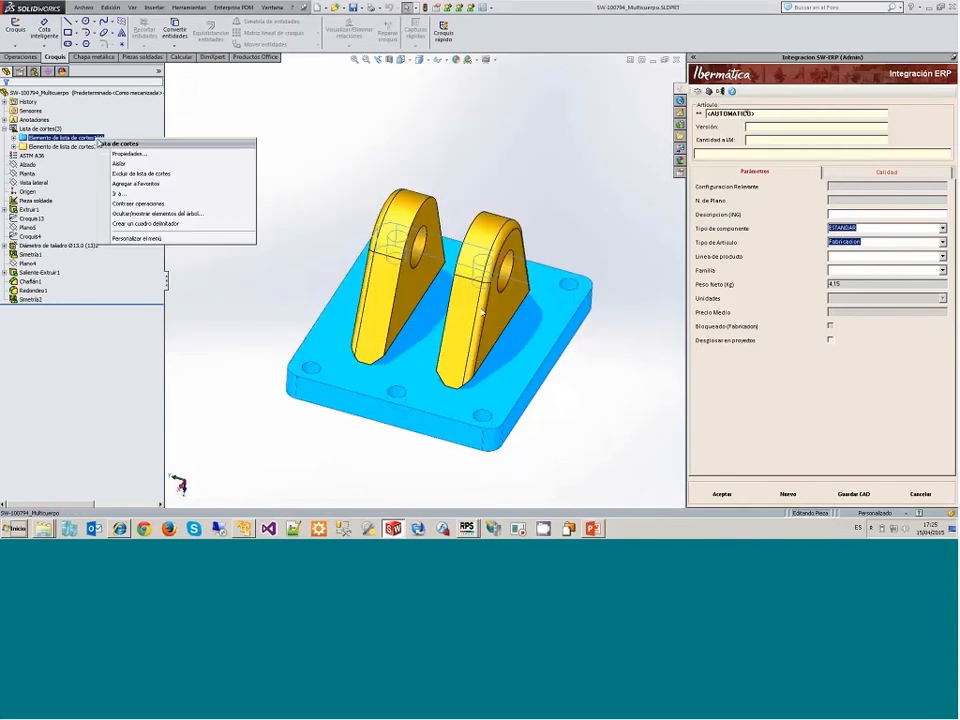
click(114, 154)
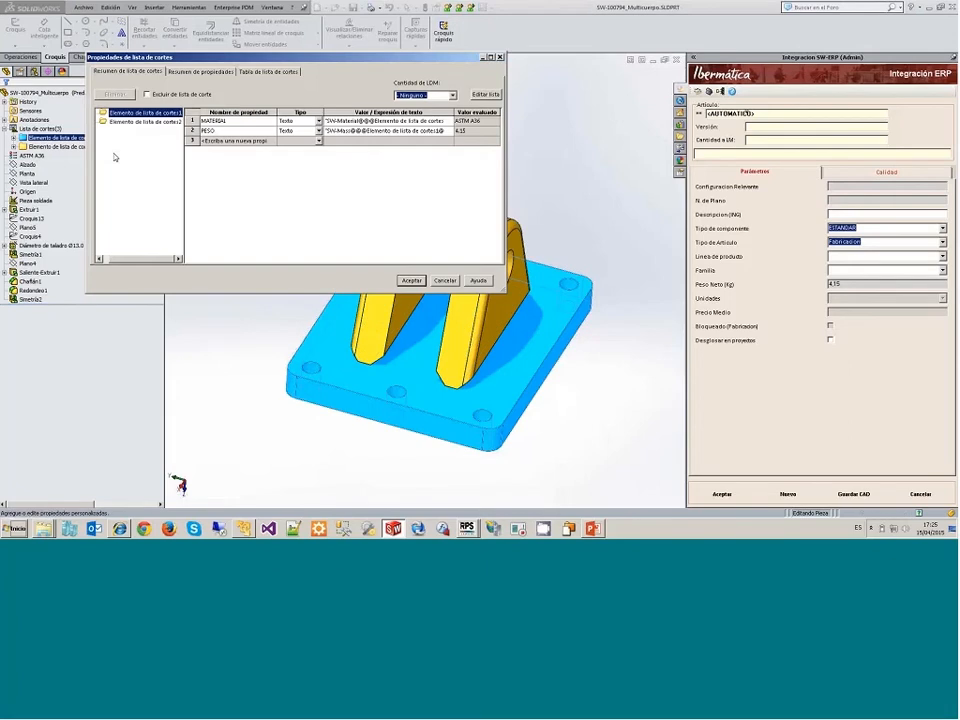
click(232, 141)
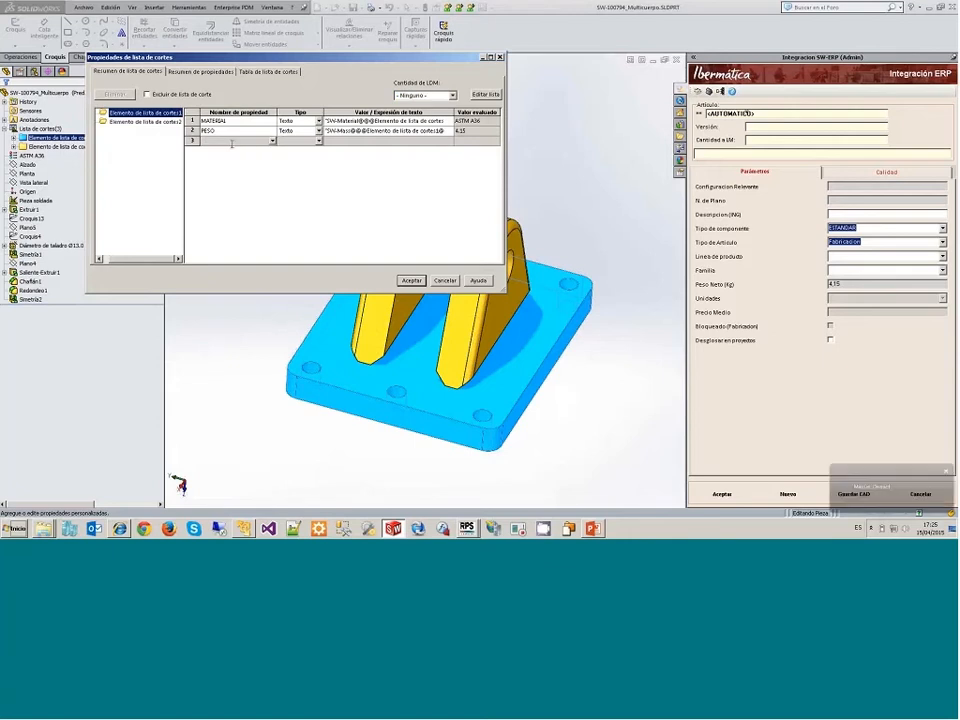
text(D)
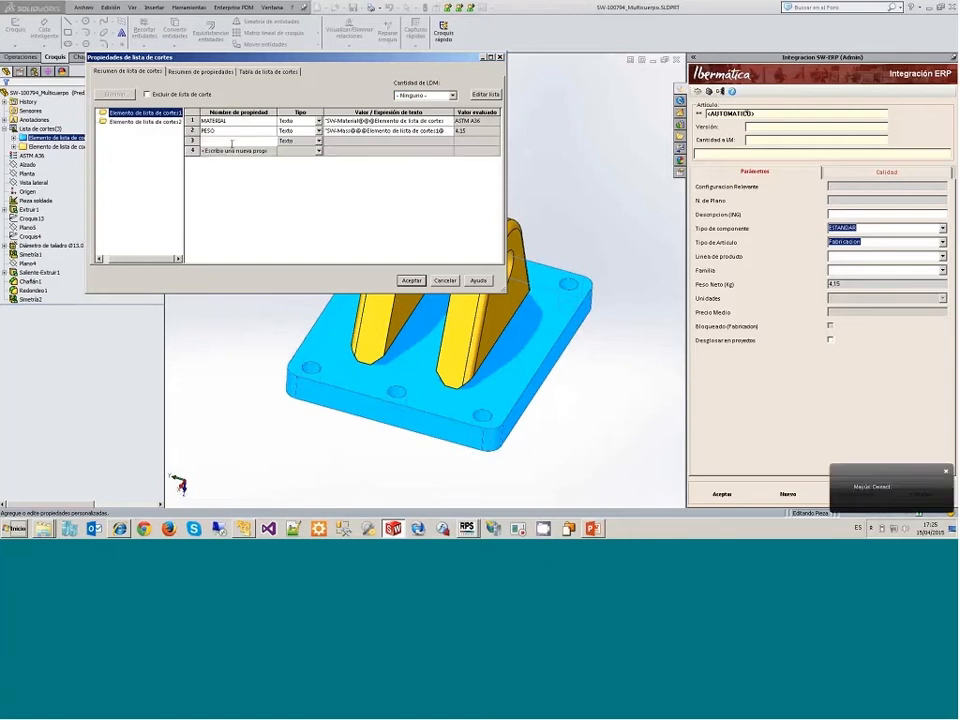
text(codigo)
key(Tab)
key(Tab)
text(mp00)
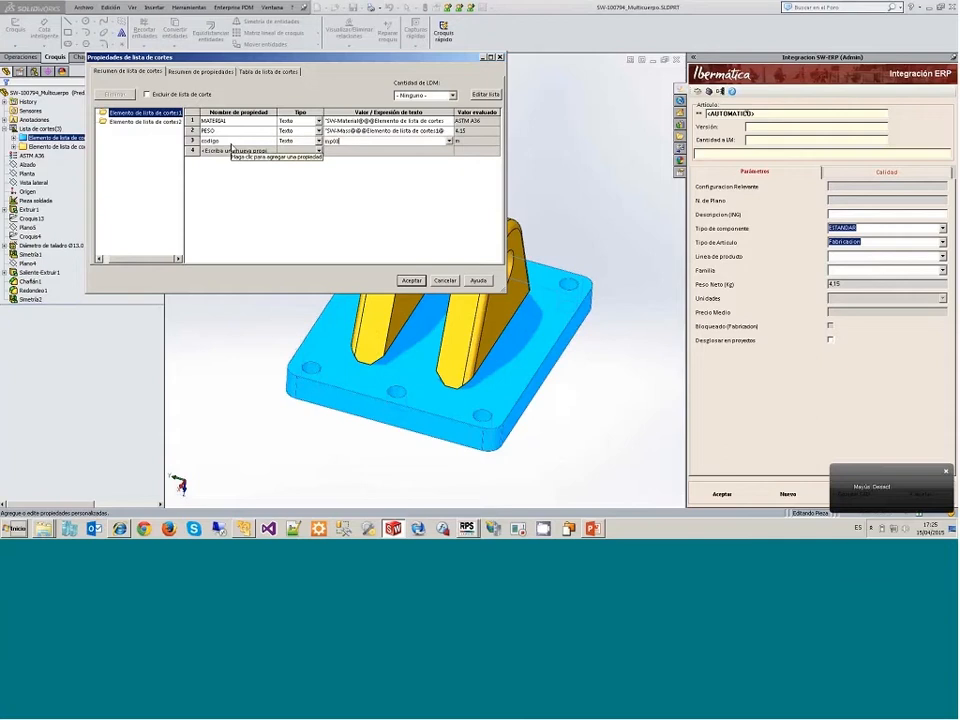
text(0042)
click(398, 281)
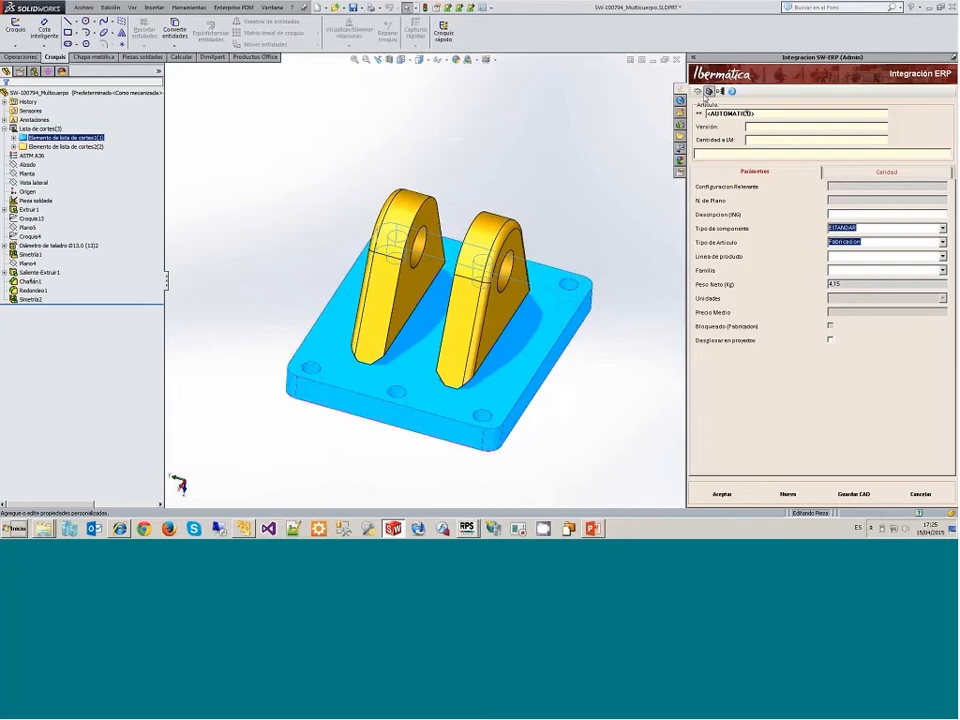
click(701, 93)
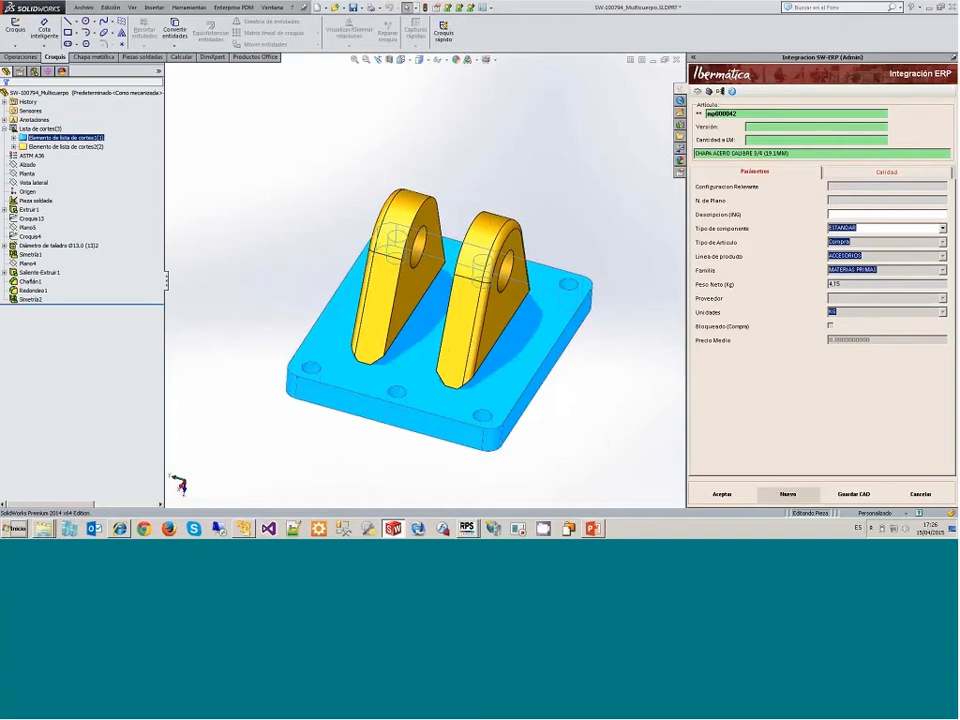
click(788, 494)
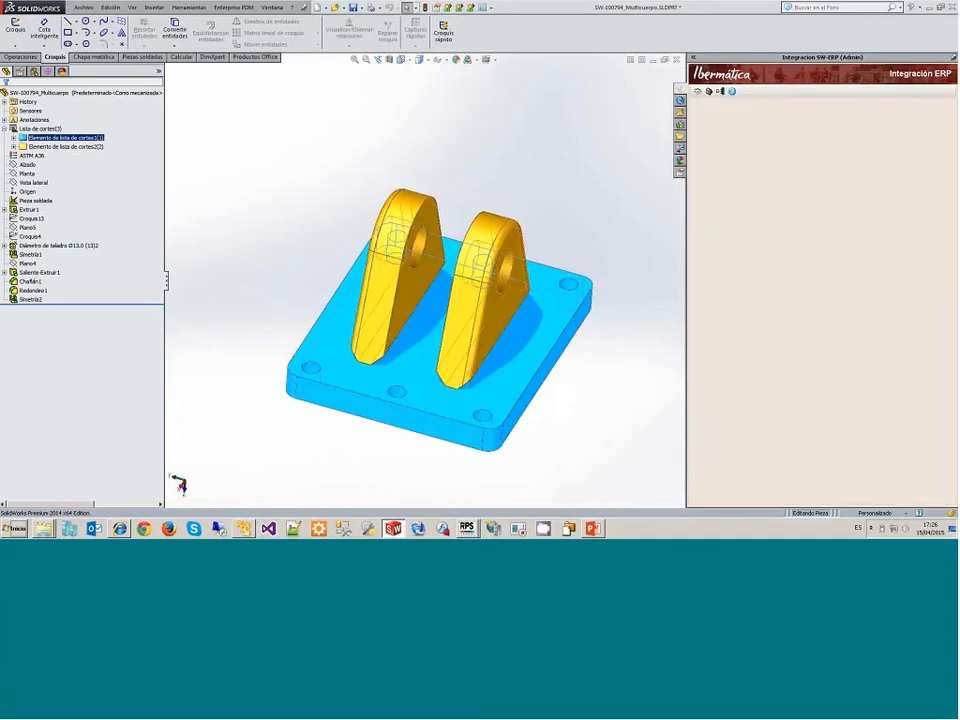
Step: Copy the codigo property from the base plate's cut-list element to the lugs' cut-list element
right_click(92, 139)
click(126, 154)
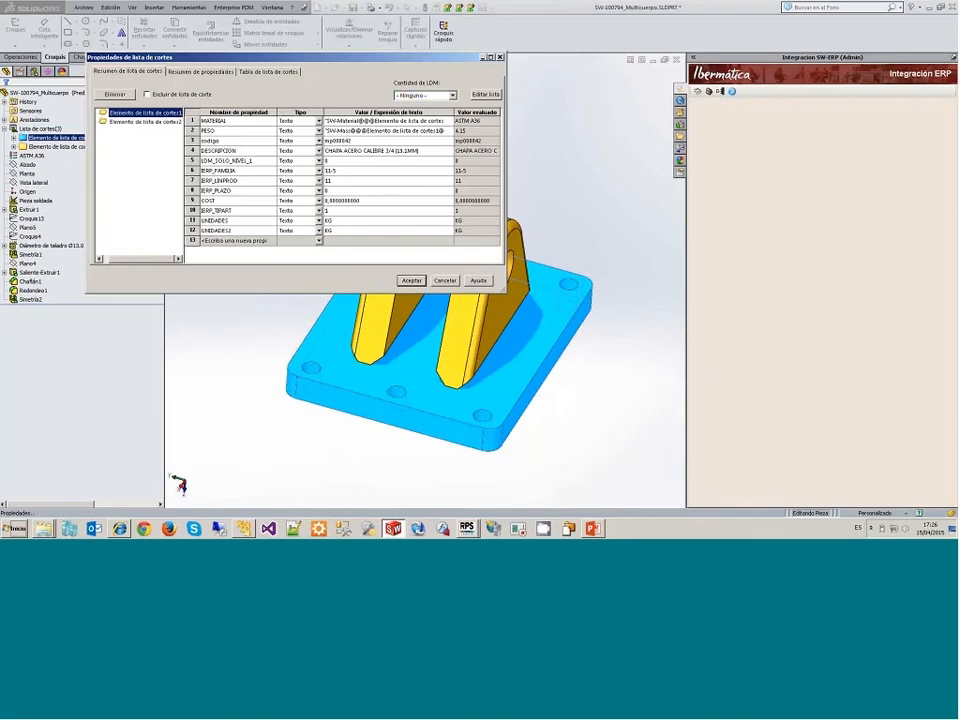
click(192, 141)
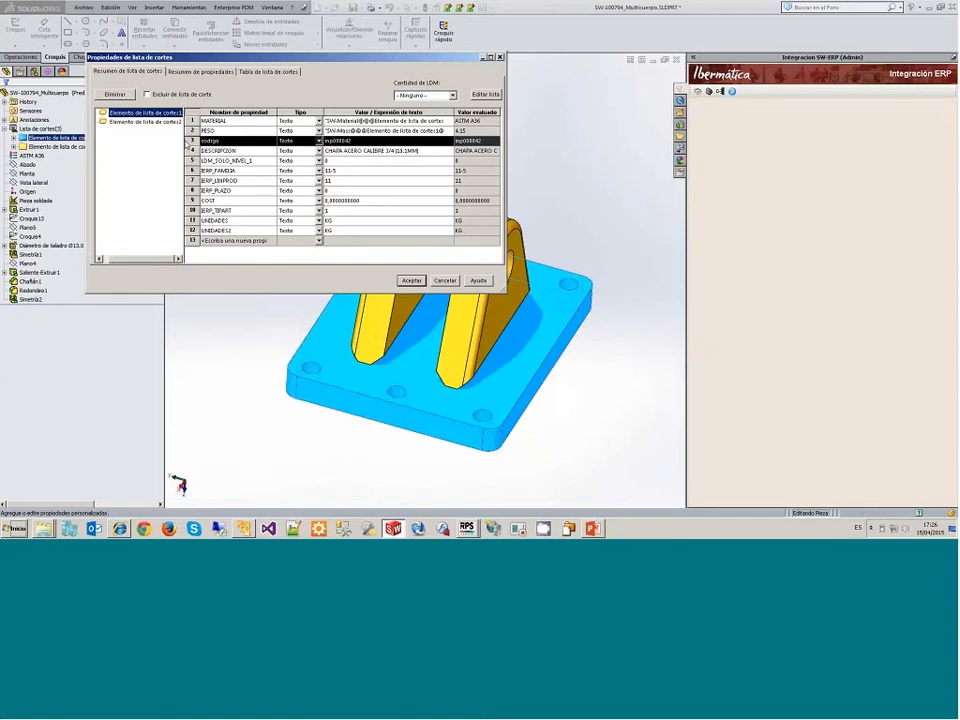
click(167, 122)
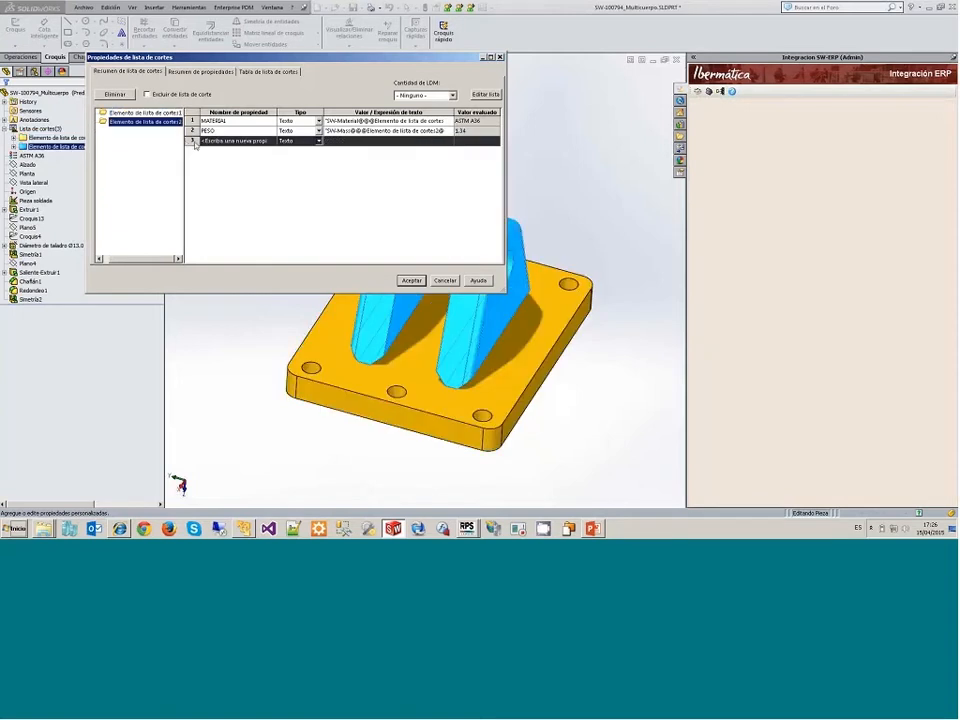
key(ctrl+v)
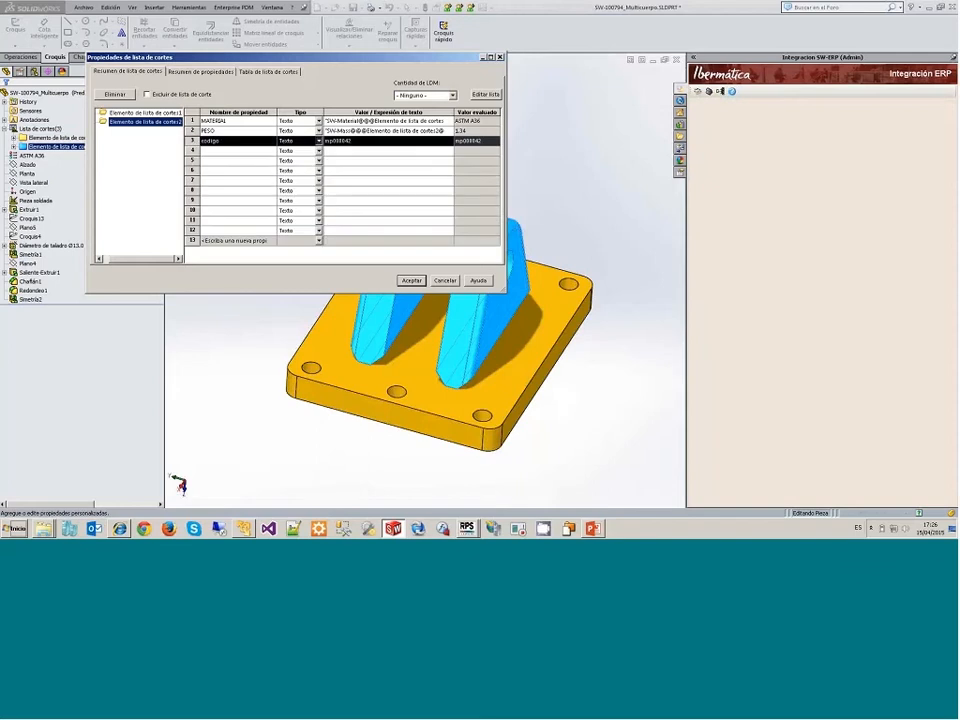
key(Return)
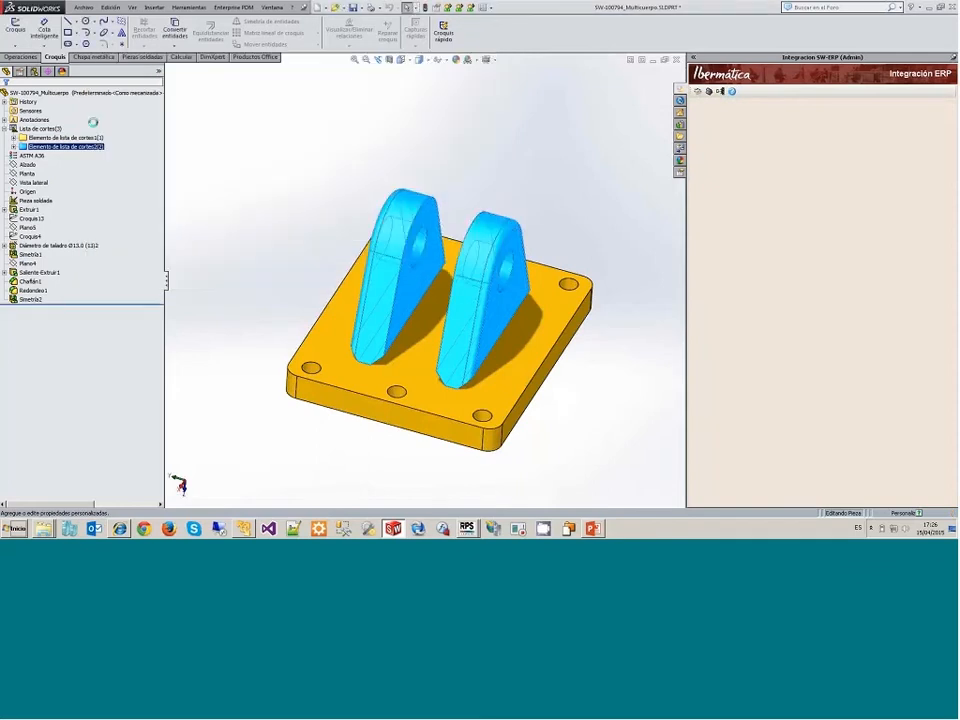
Step: Set the bill of materials quantity of both cut-list elements to the PESO property
right_click(80, 139)
click(101, 158)
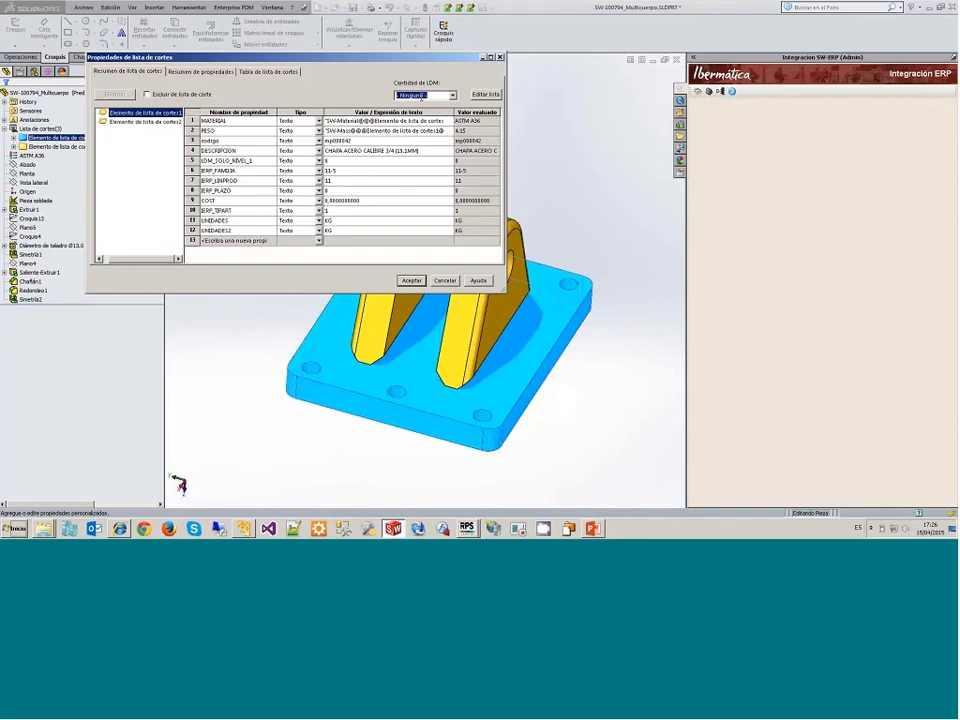
click(453, 95)
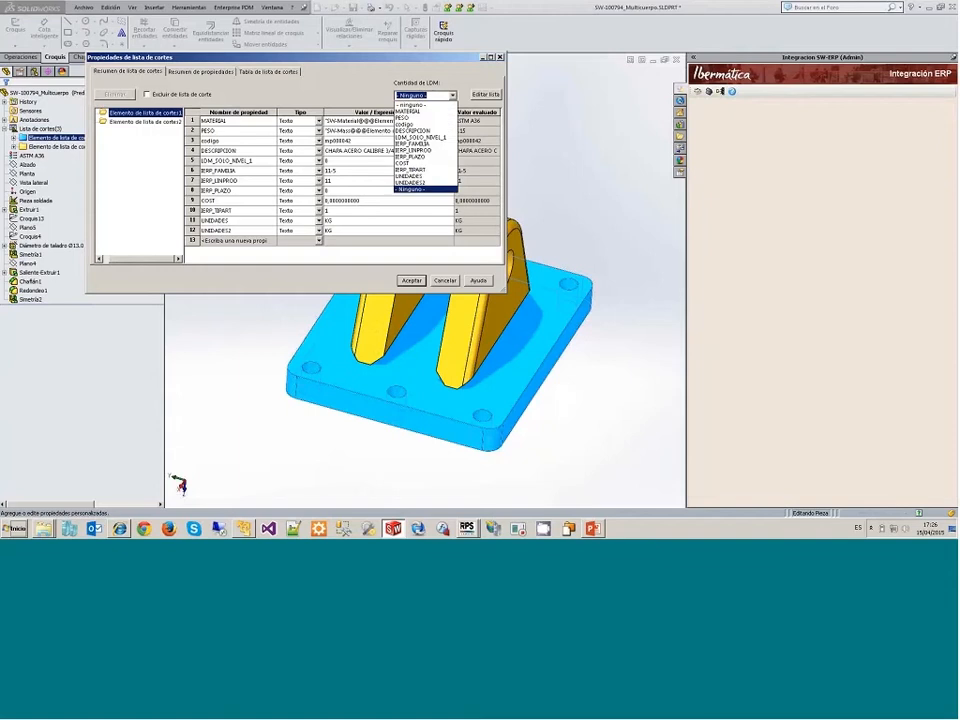
click(430, 118)
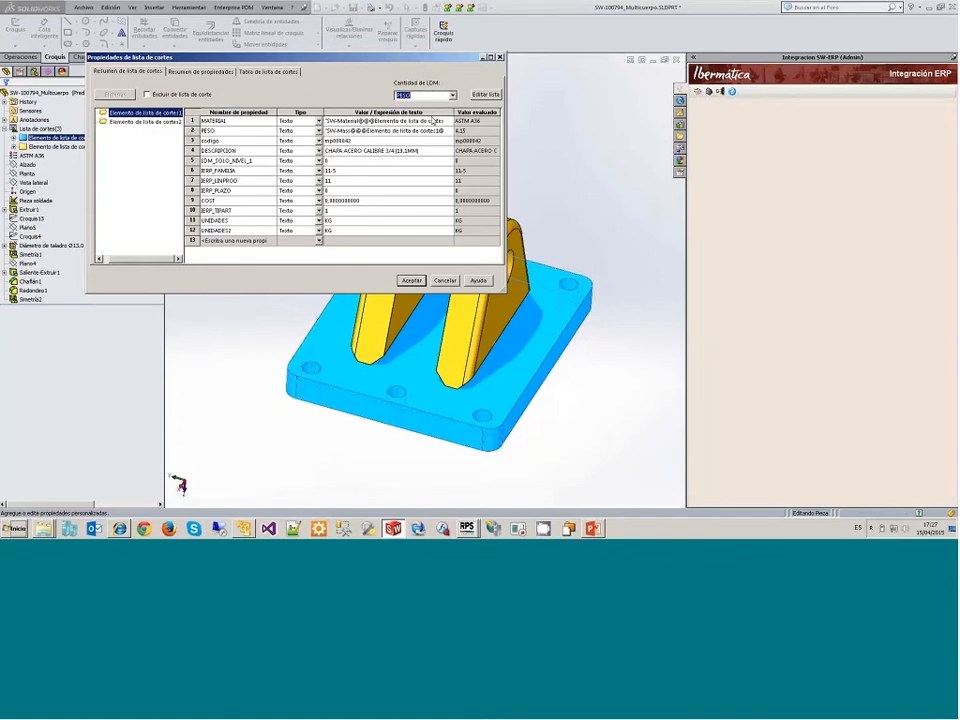
click(145, 122)
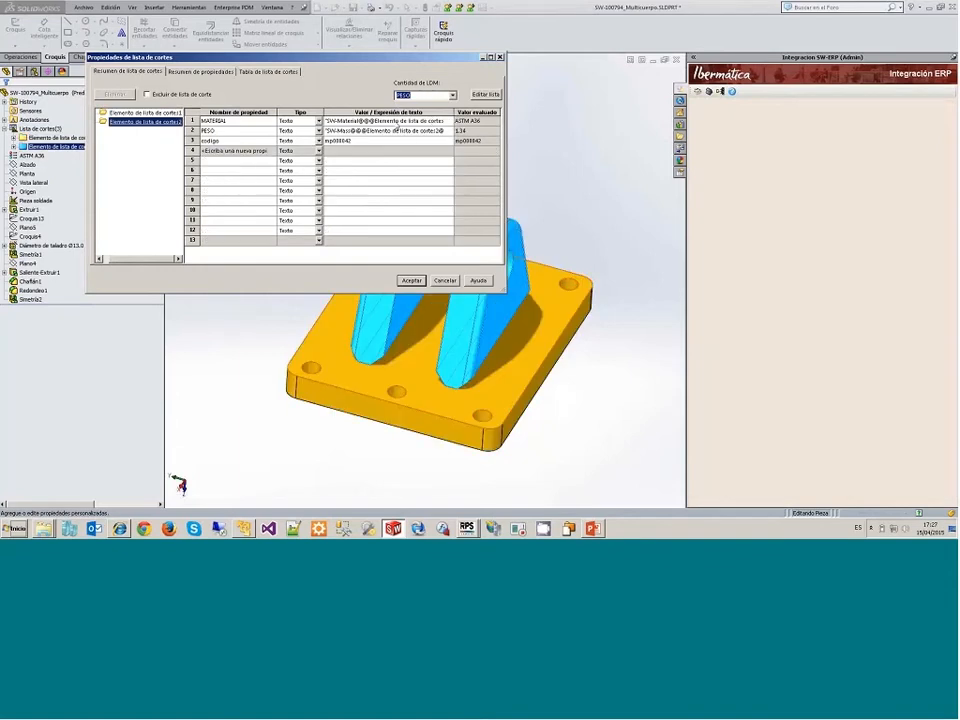
click(249, 132)
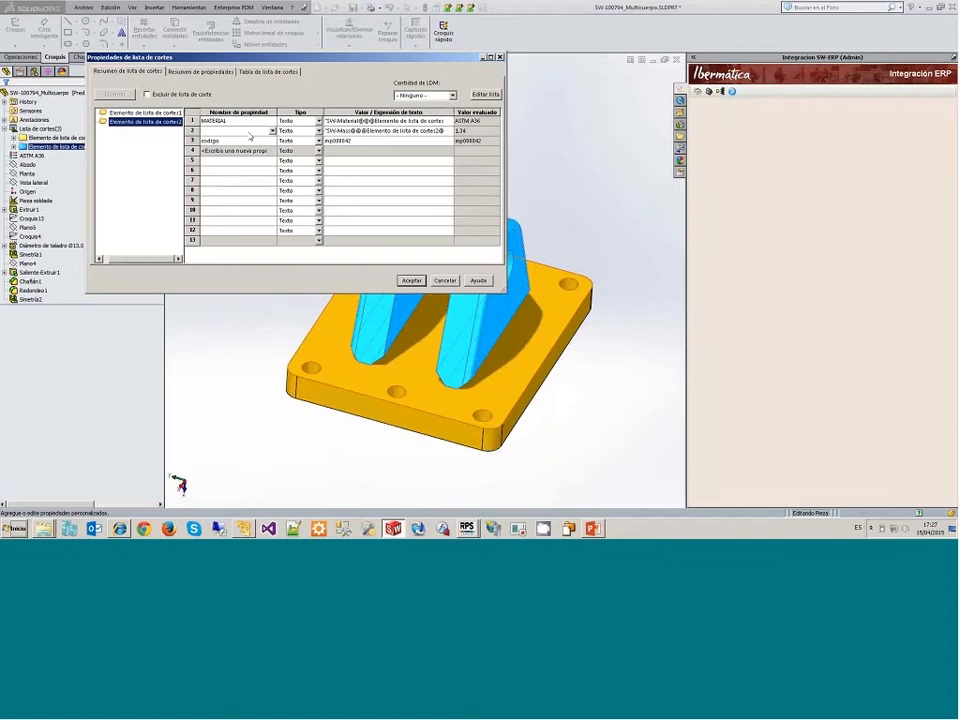
click(430, 95)
click(430, 120)
key(Return)
click(555, 199)
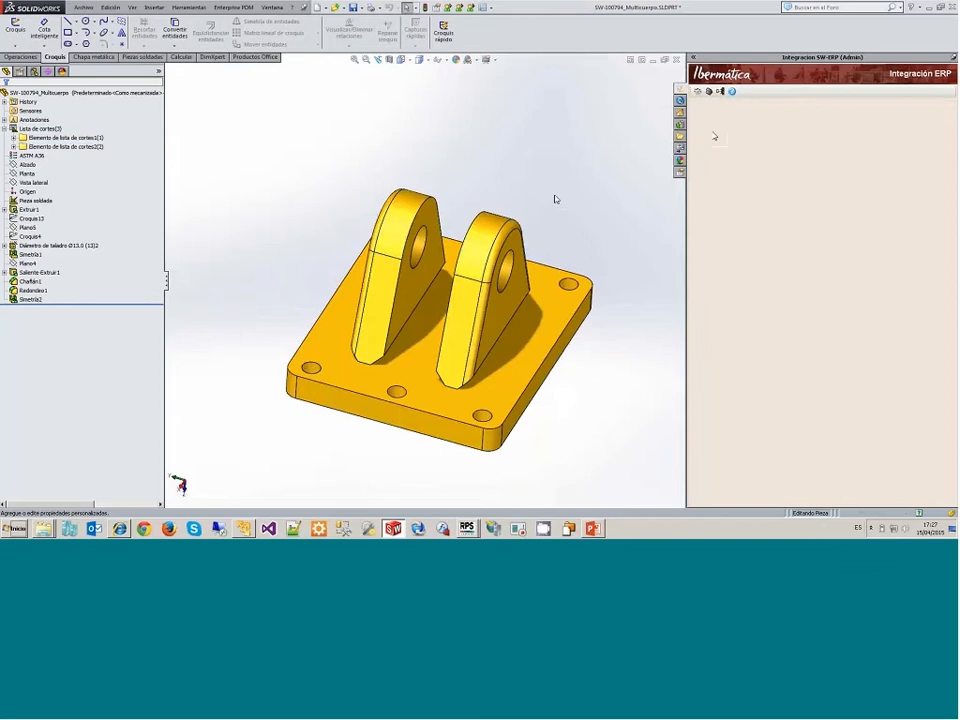
Step: Check the ERP article, weight and bill of materials quantity of both cut-list elements
click(698, 92)
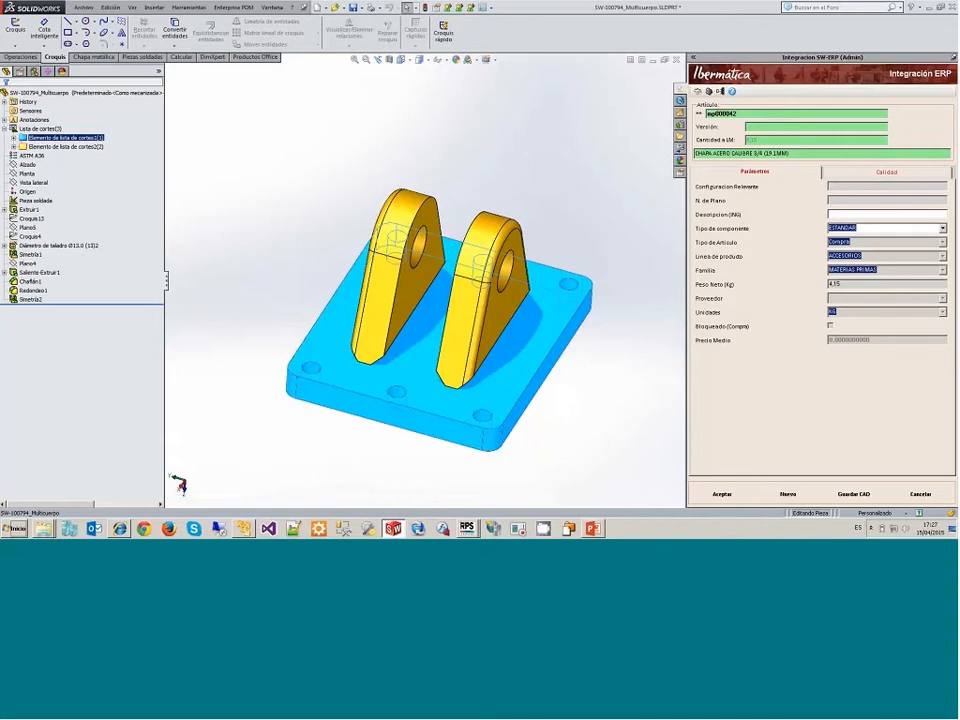
drag(843, 285, 799, 287)
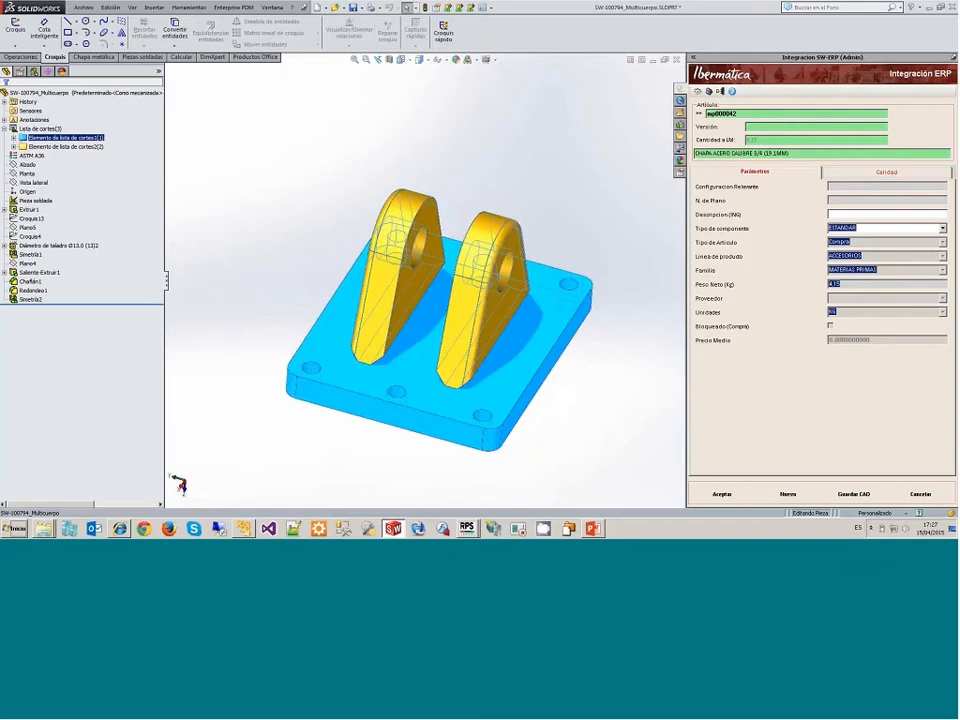
click(66, 147)
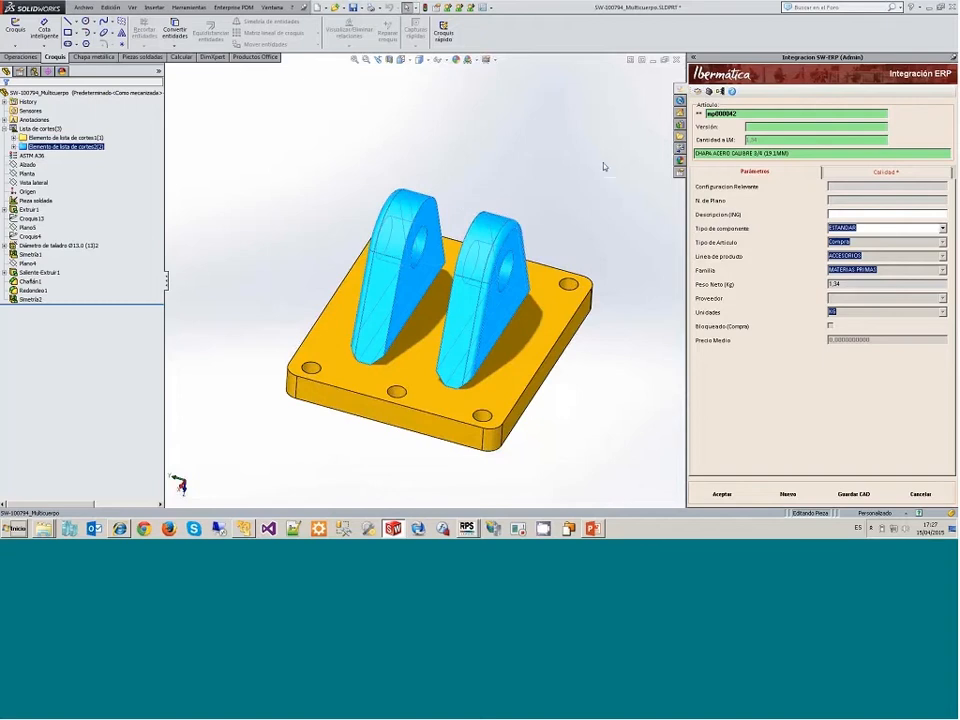
Step: Open the bill of materials transfer, review both mp000042 sheet lines and send the list to the ERP
click(721, 91)
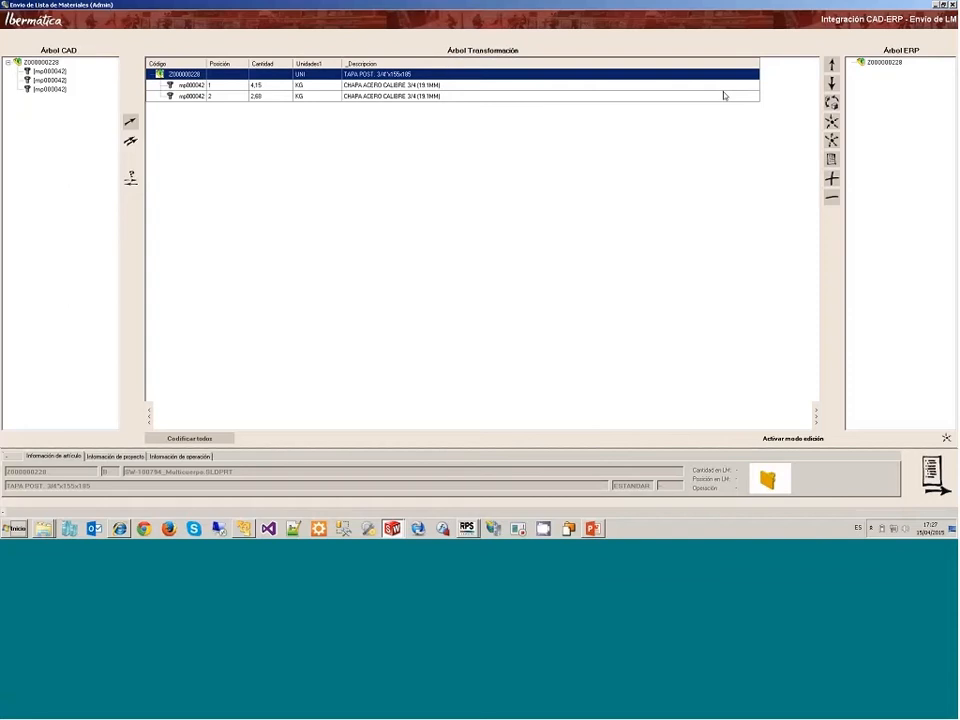
click(193, 97)
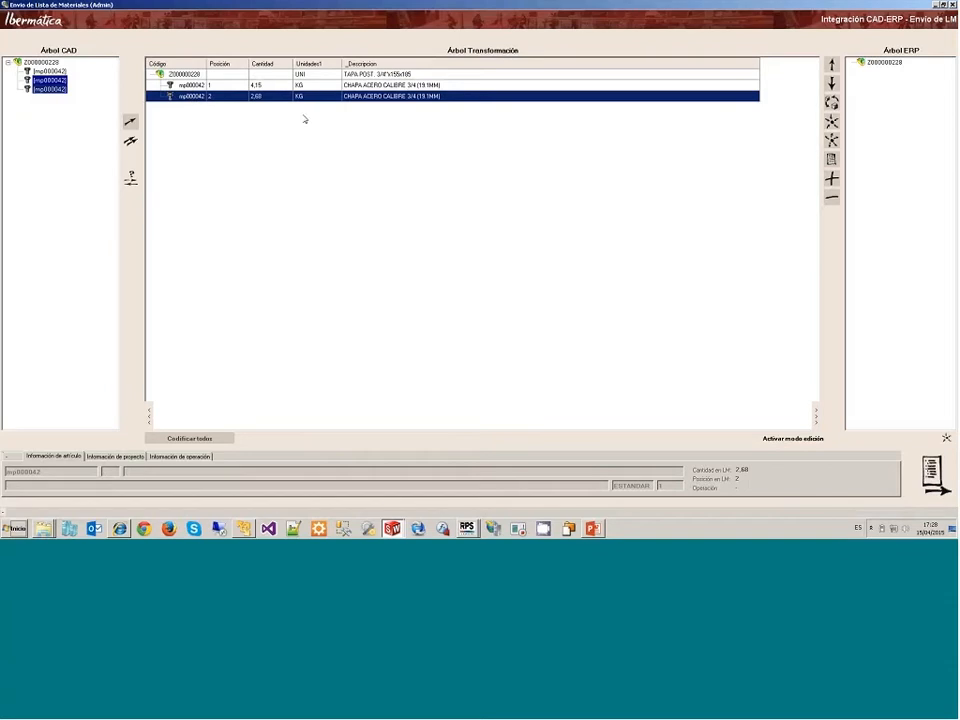
click(301, 86)
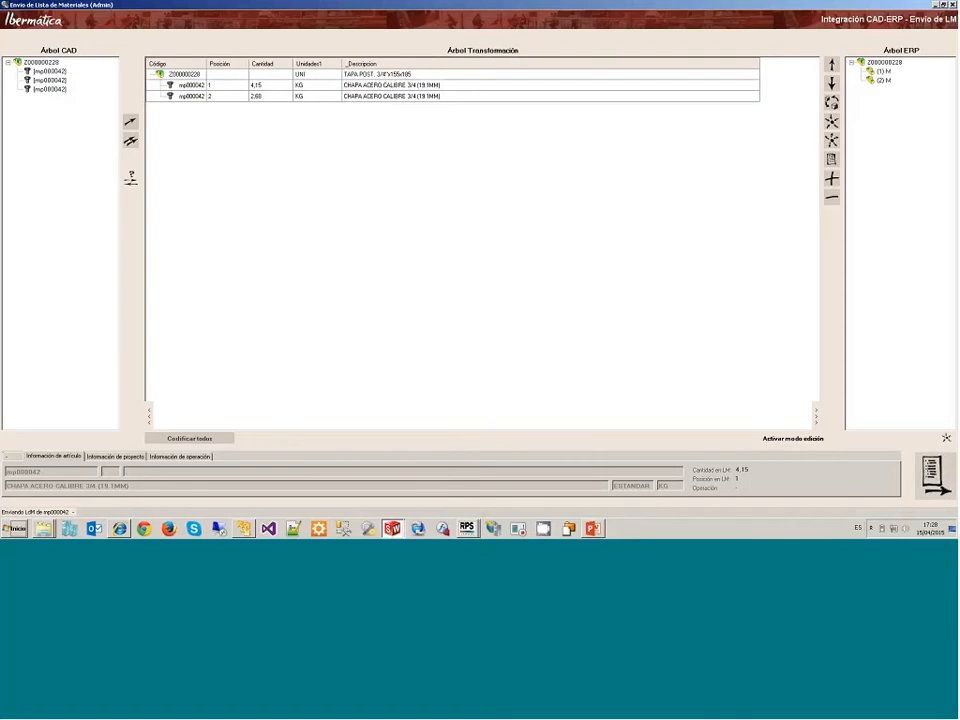
Step: Switch to RPS and filter the articles by code 00228, clearing the description filter
click(466, 528)
click(470, 509)
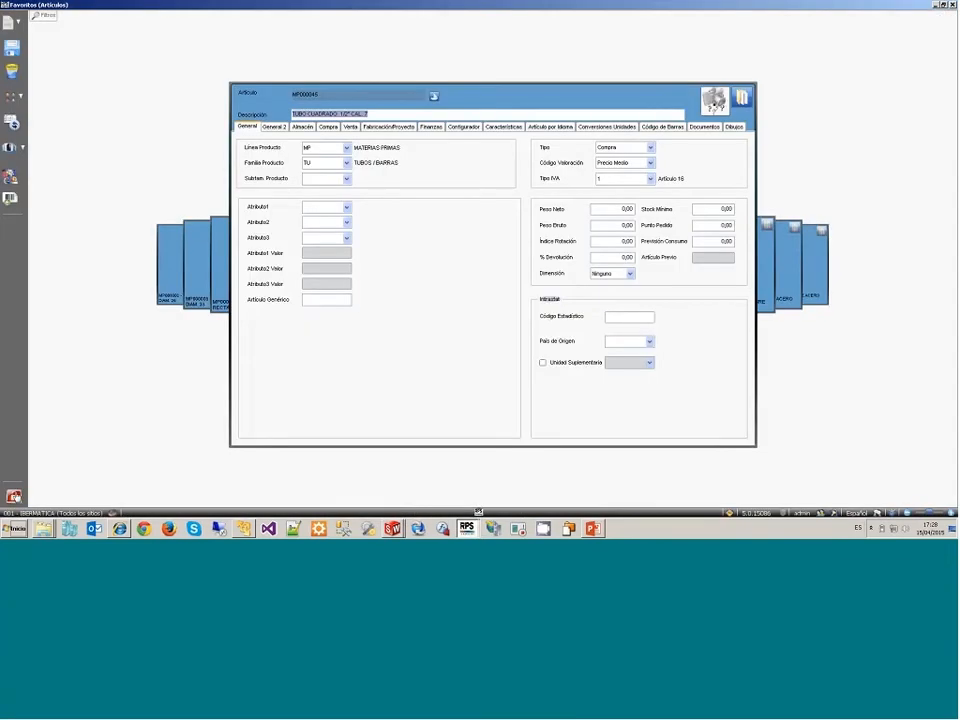
click(45, 16)
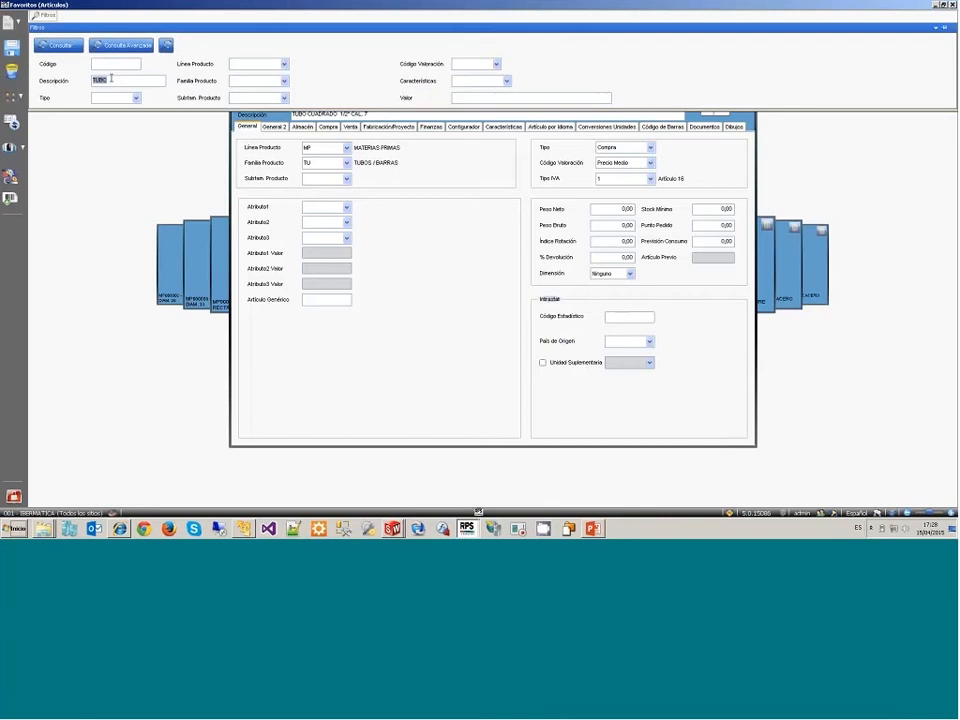
key(Delete)
click(113, 65)
text(00228)
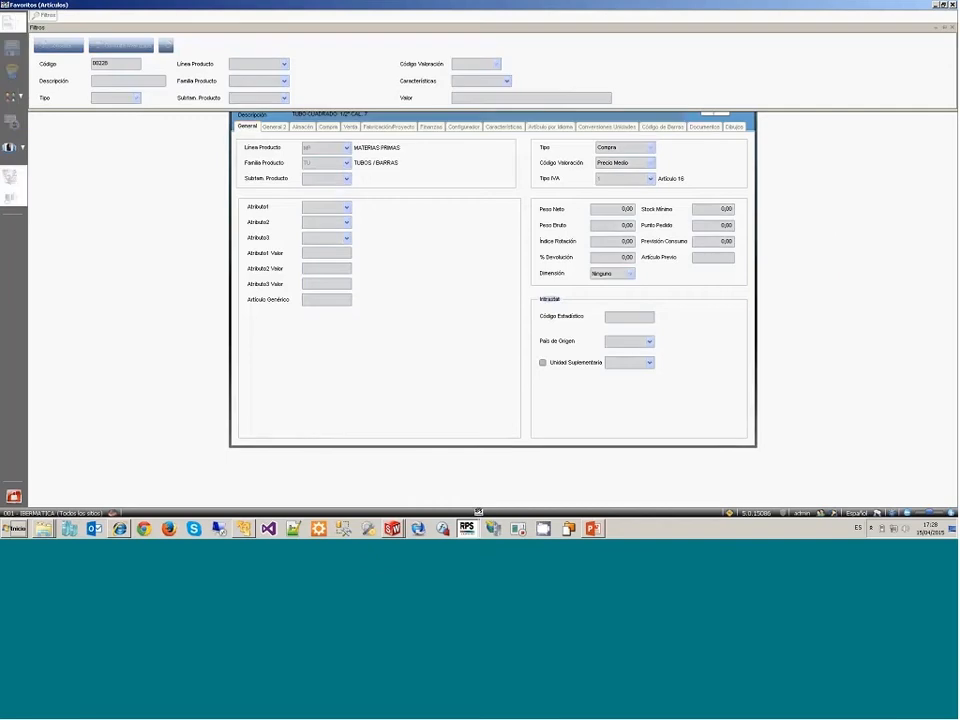
key(Return)
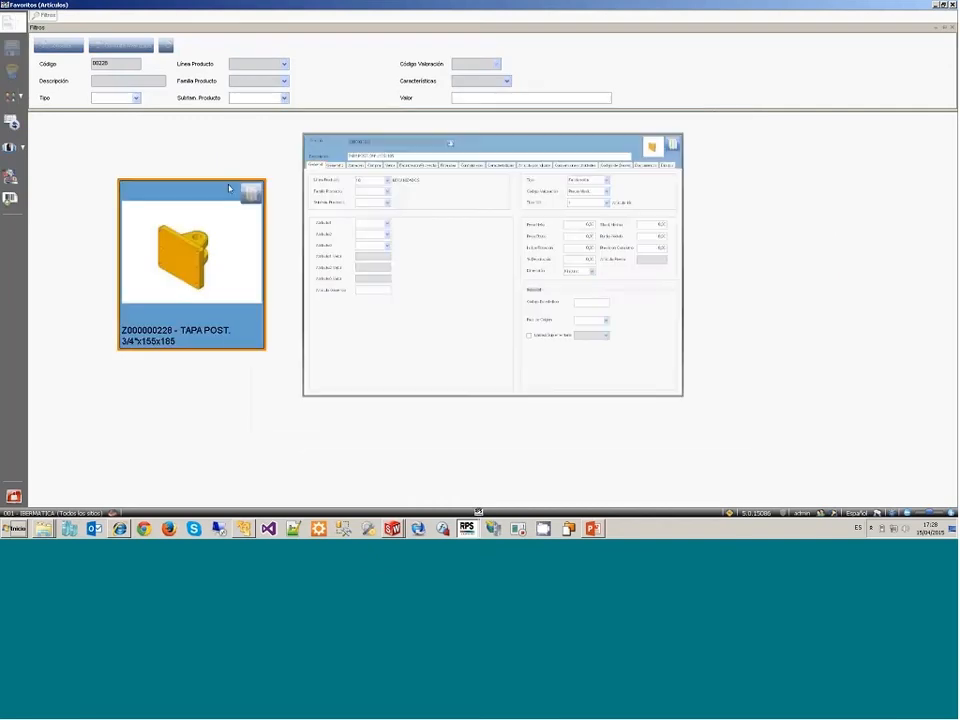
Step: Open the structure of the TAPA POST. article and examine both sheet materials under the TA001 - ACOPIOS task
click(433, 96)
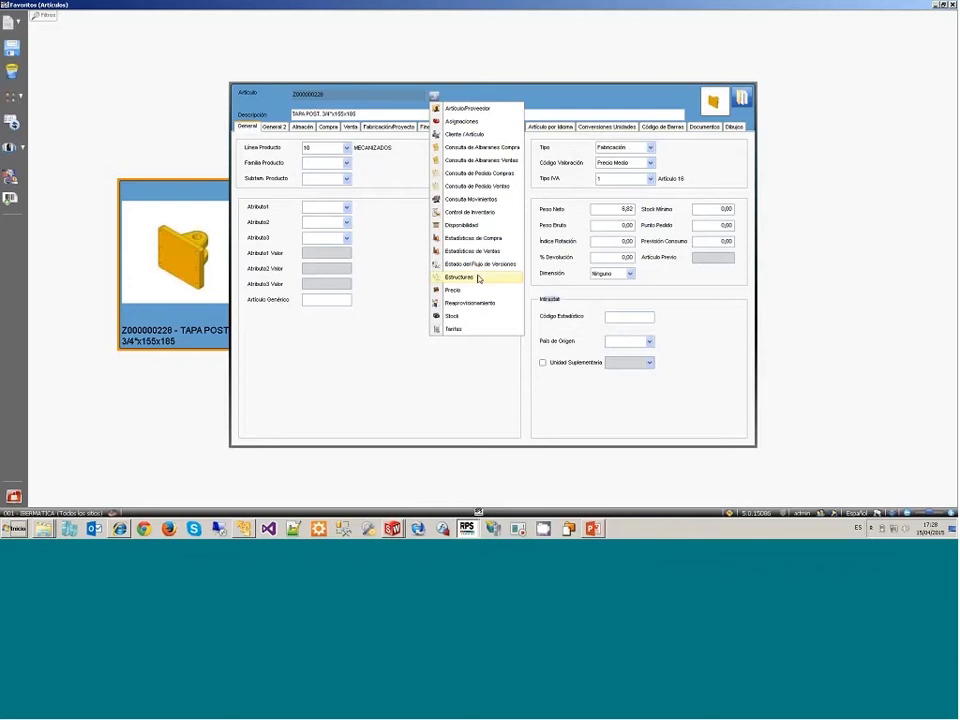
click(478, 278)
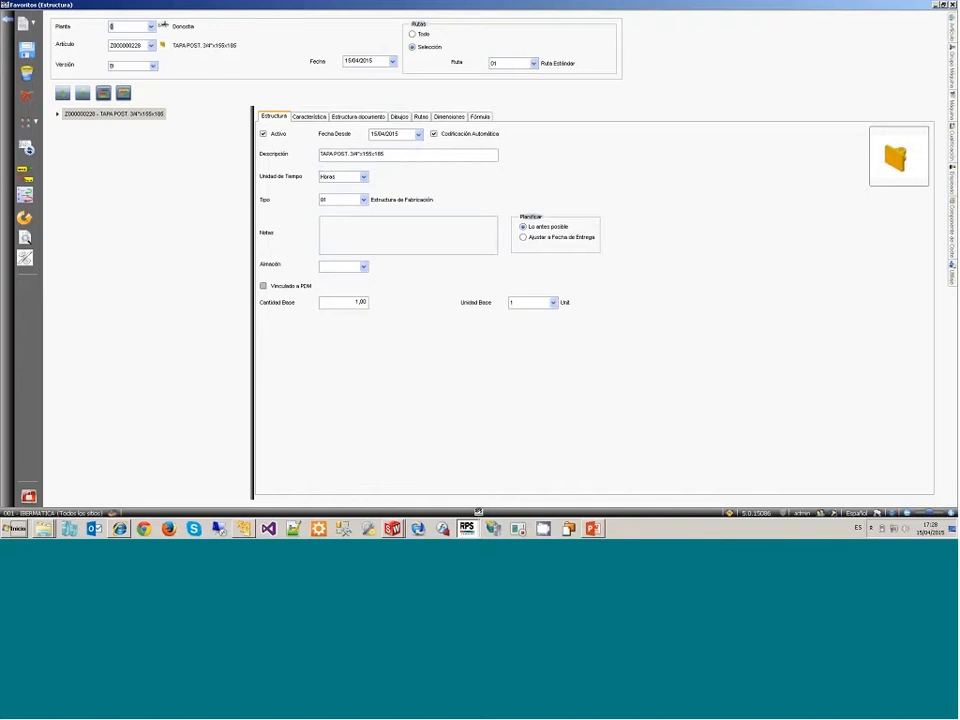
click(58, 115)
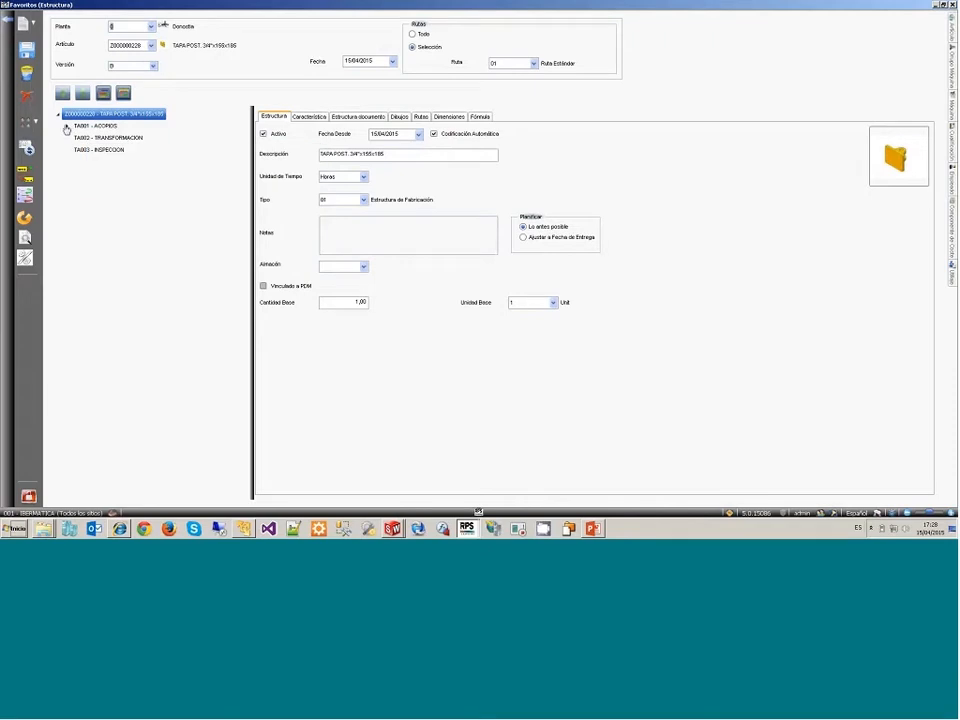
click(66, 129)
click(66, 129)
click(95, 126)
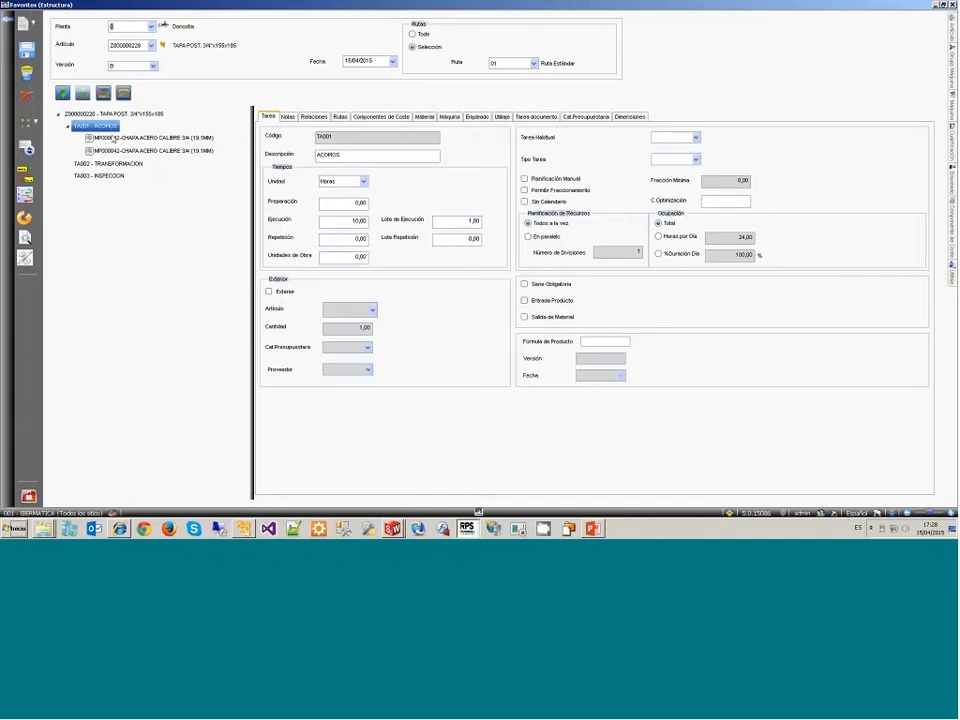
click(113, 138)
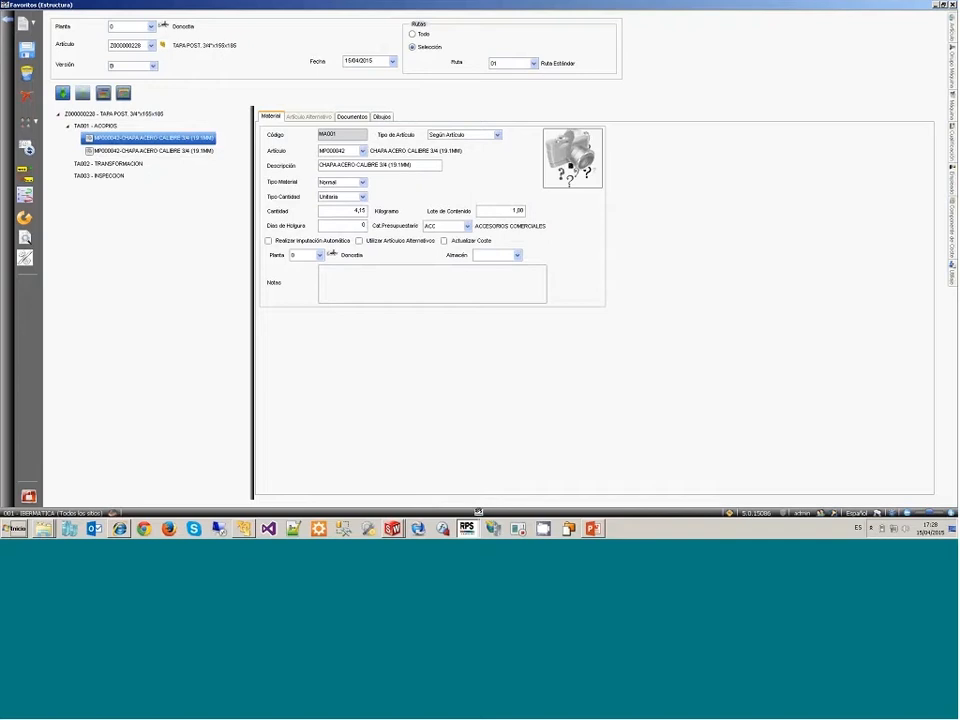
mouse_move(336, 155)
click(158, 151)
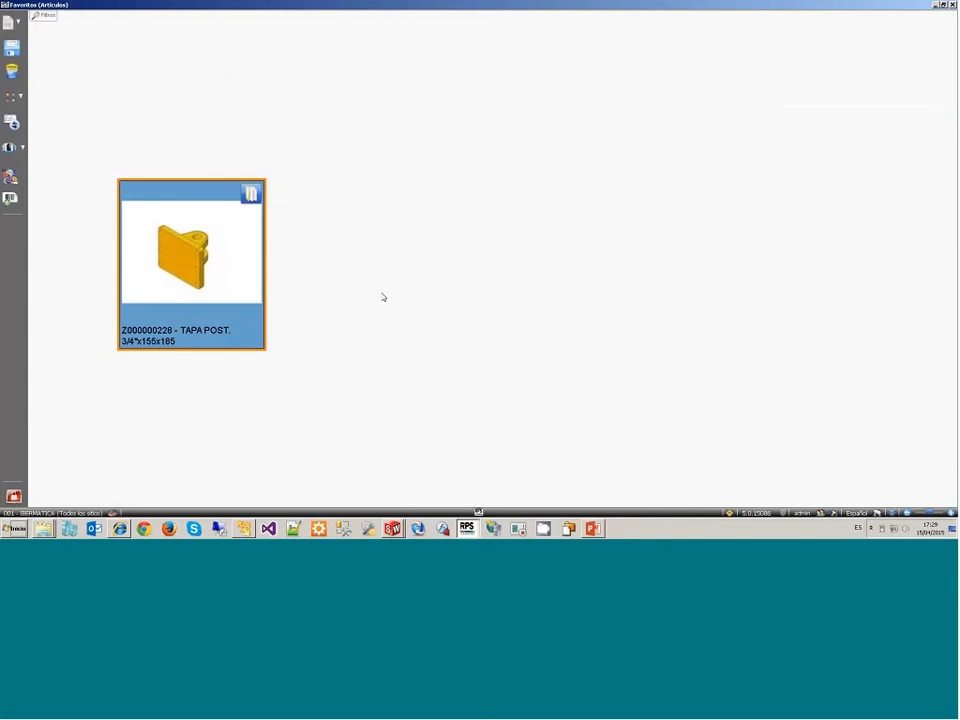
Step: Close the RPS article view, switch to SolidWorks and close the multibody part, saving all modified documents
click(13, 496)
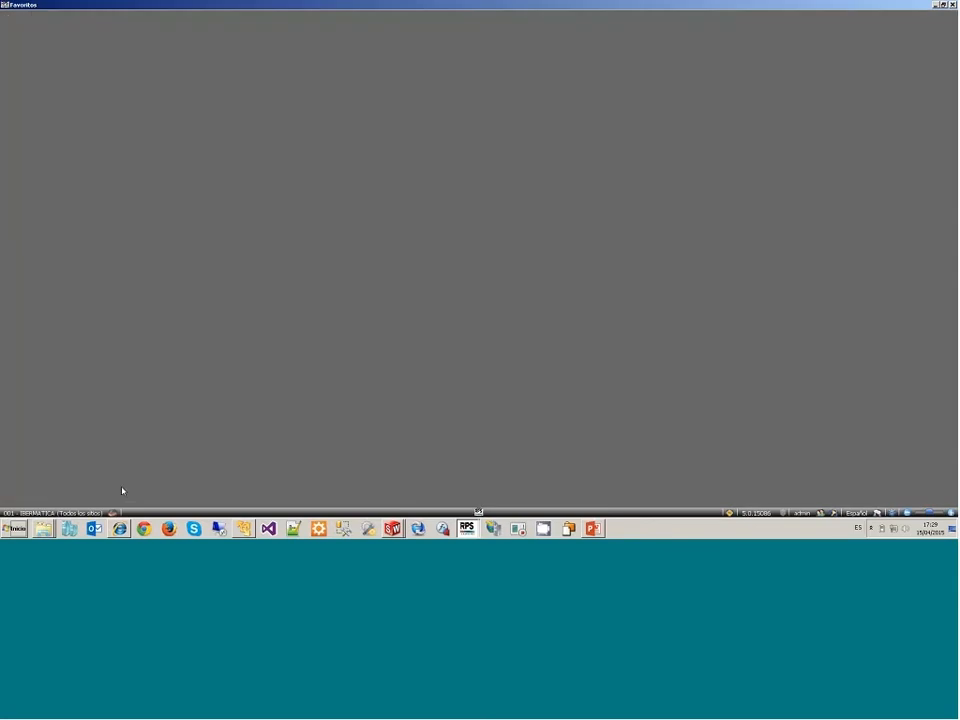
click(392, 528)
click(391, 508)
click(467, 528)
key(alt+Tab)
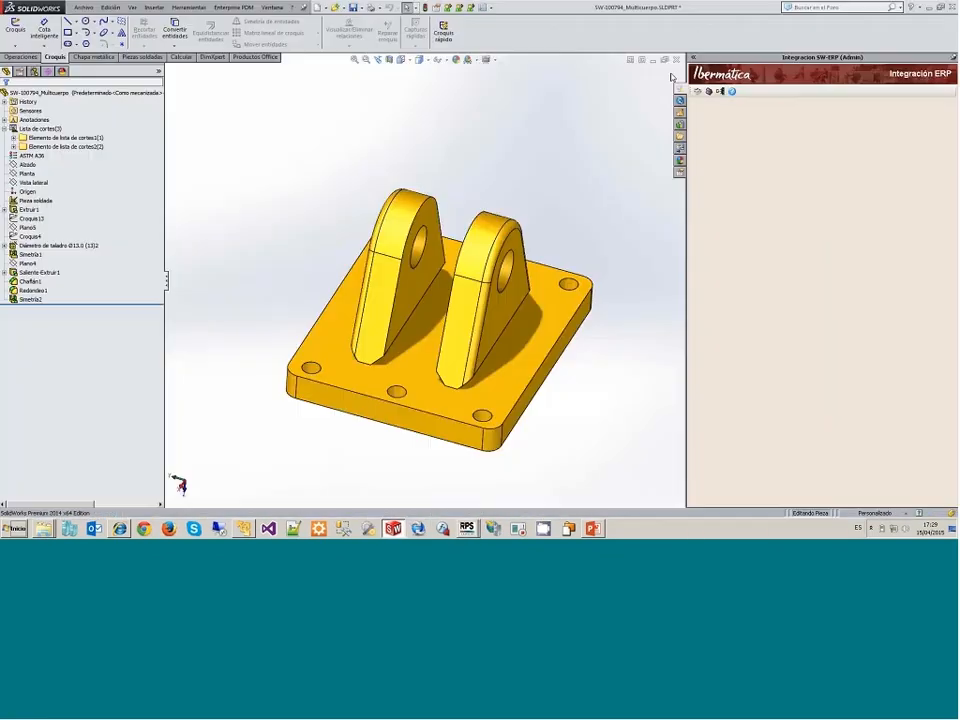
click(676, 60)
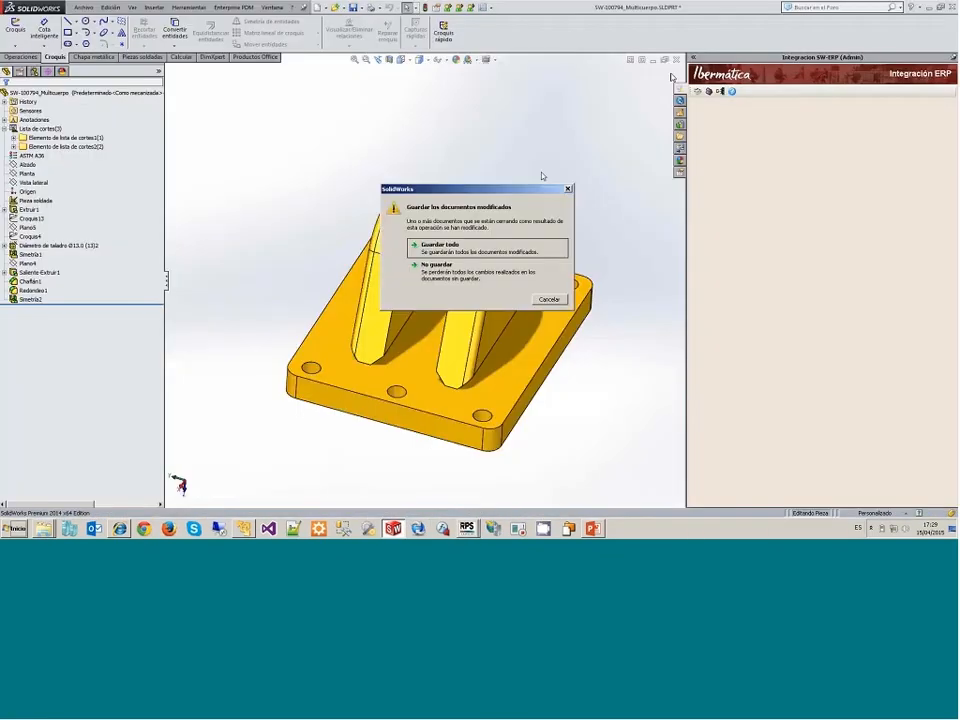
click(451, 243)
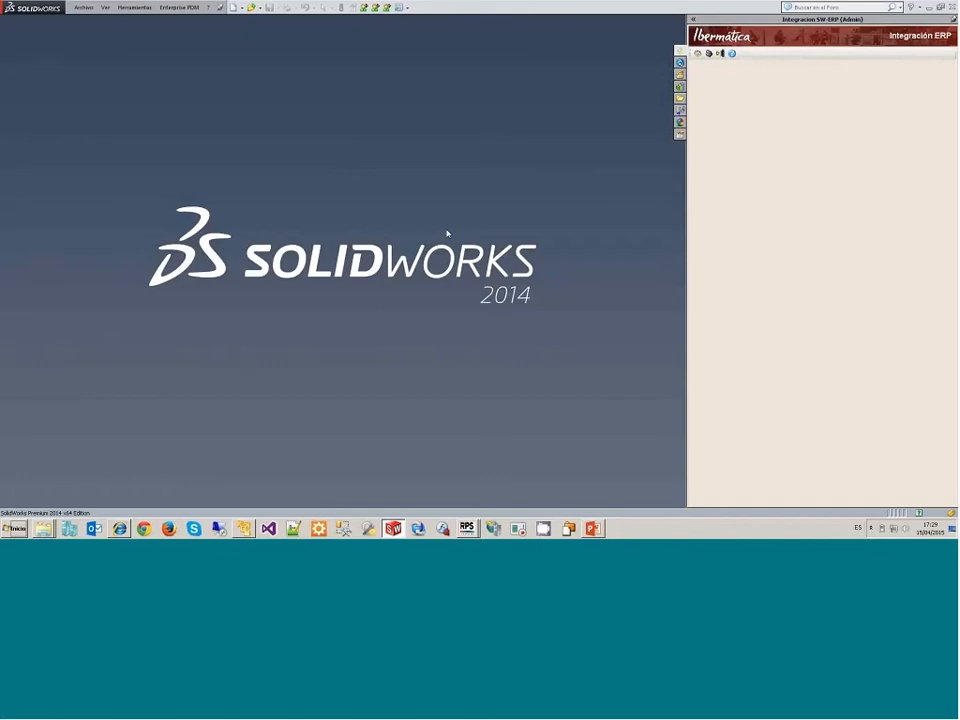
Step: Open the recent assembly SW-100636.SLDASM and rotate the drilling arm model to view it from another angle
click(86, 7)
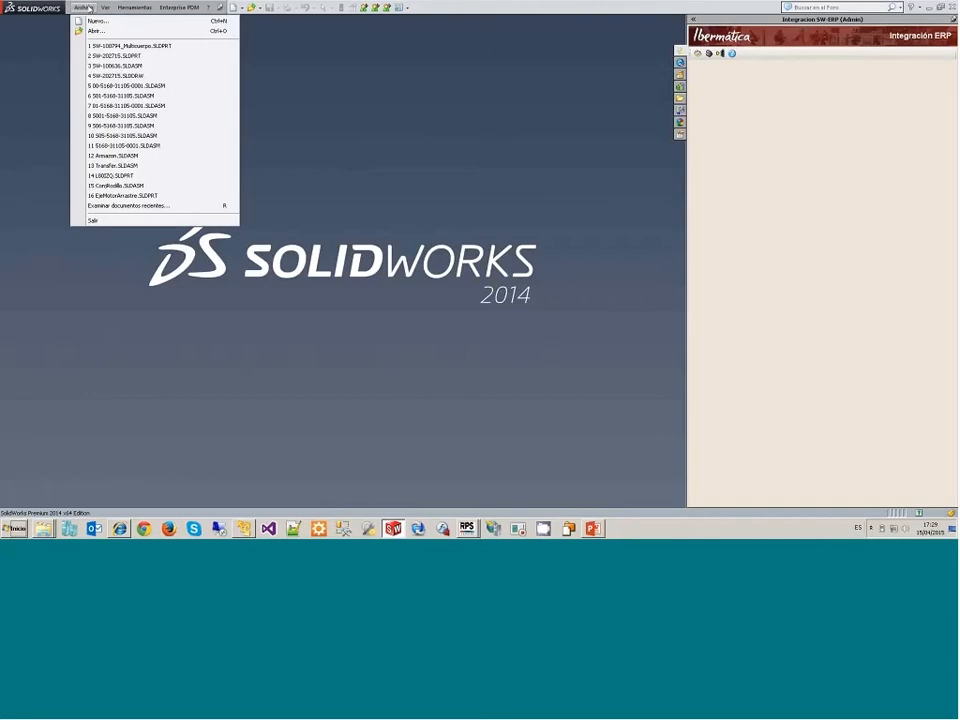
click(113, 65)
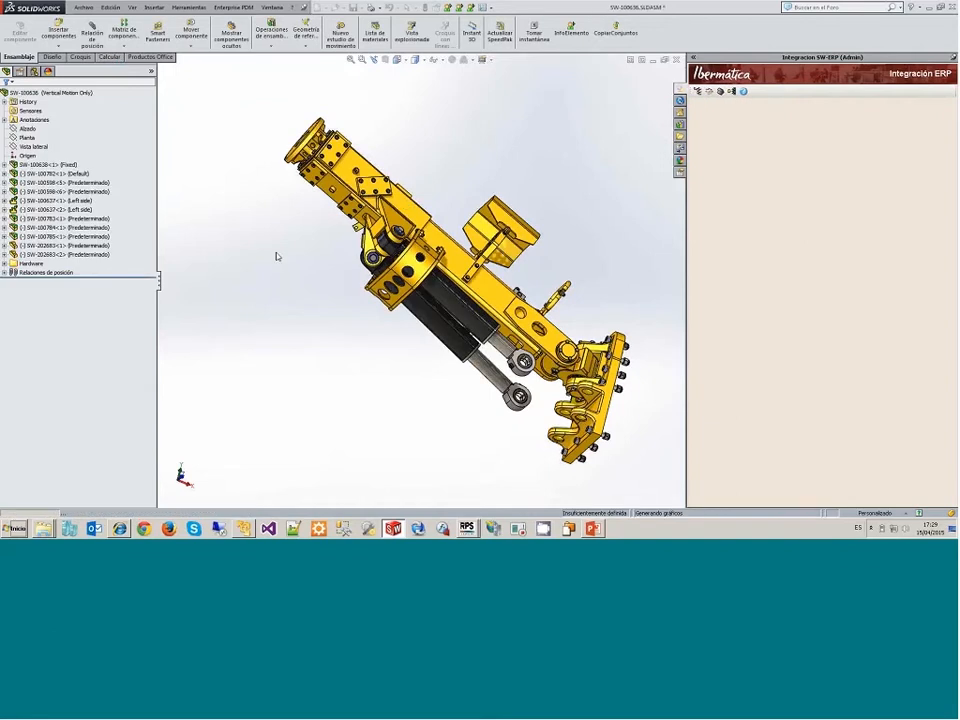
drag(277, 257, 238, 298)
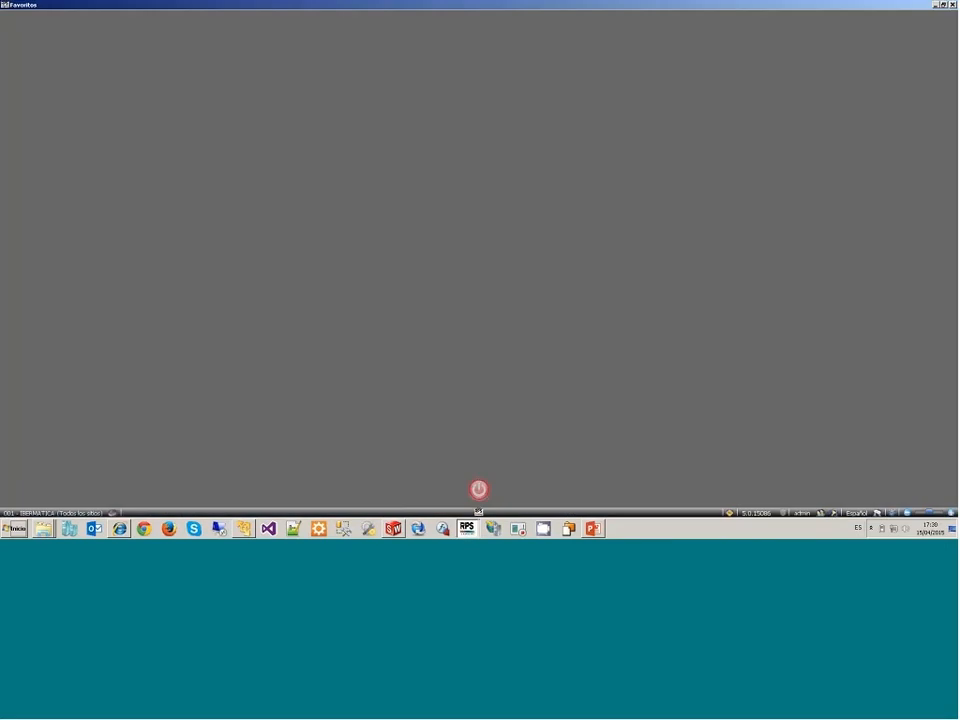
click(394, 528)
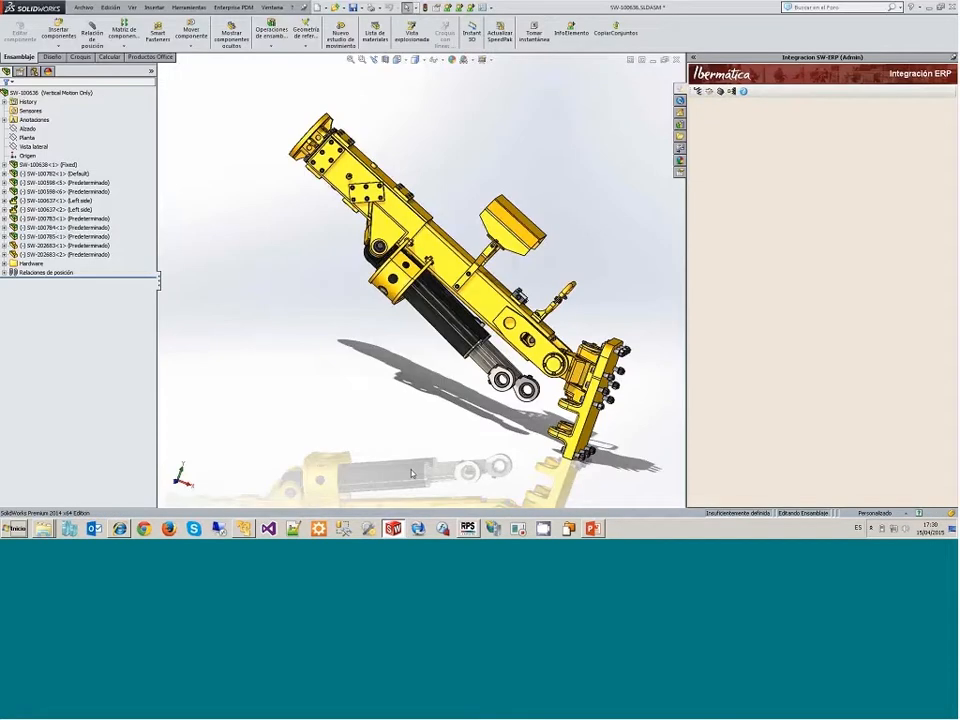
Step: Switch to RPS, load project PMI023 PERFORADORA BOLTER 77D and select its BRAZO PERFORADOR task in the Gantt chart
click(467, 528)
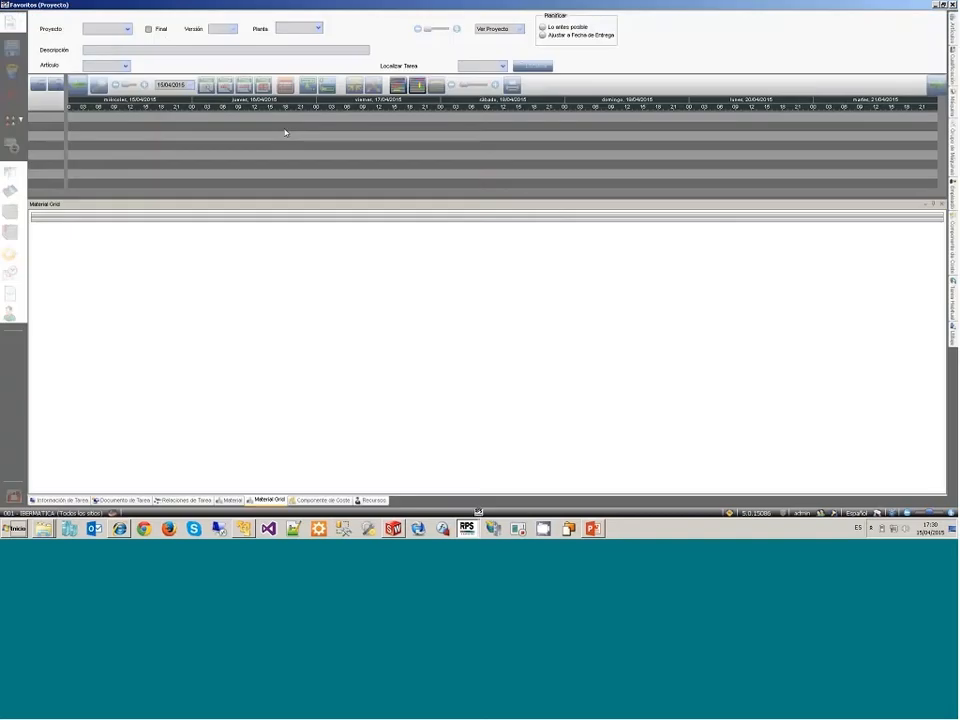
click(127, 29)
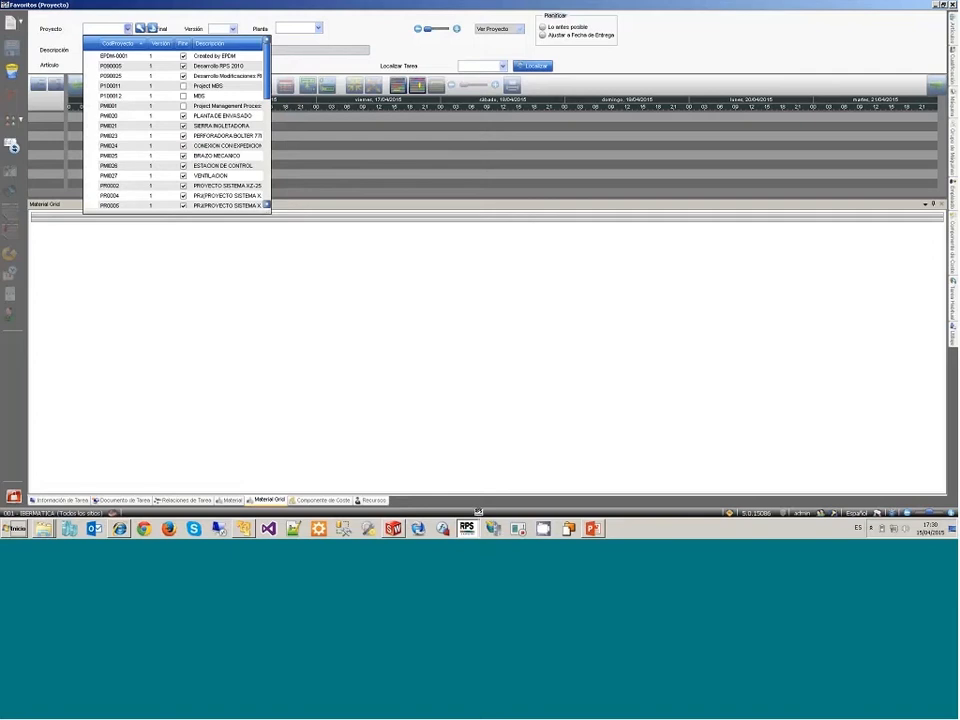
click(220, 136)
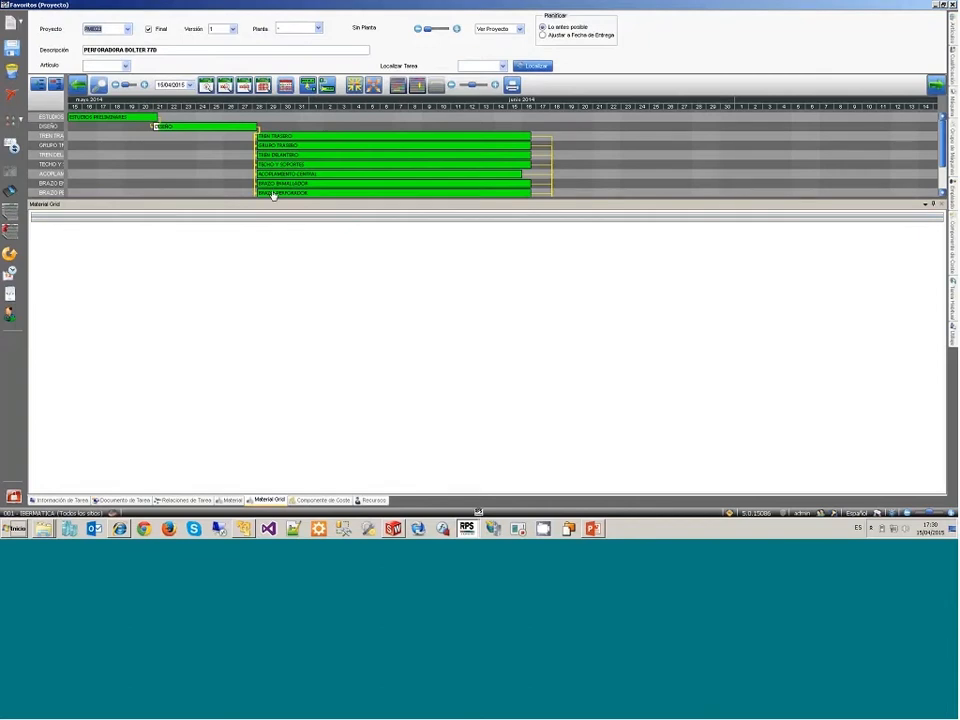
scroll(272, 194, down, 2)
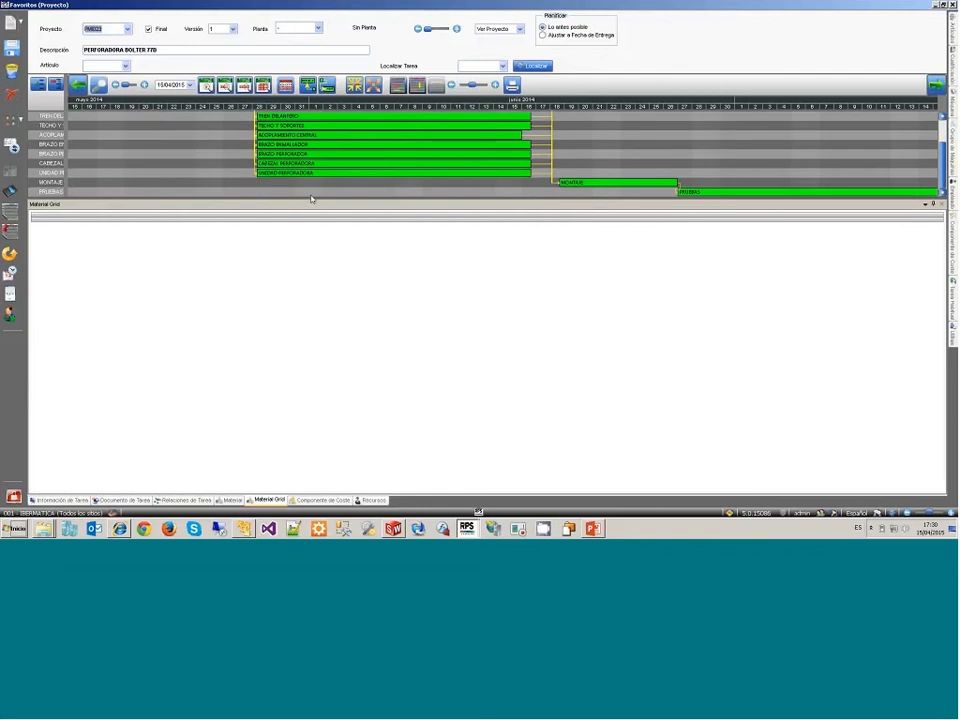
click(296, 155)
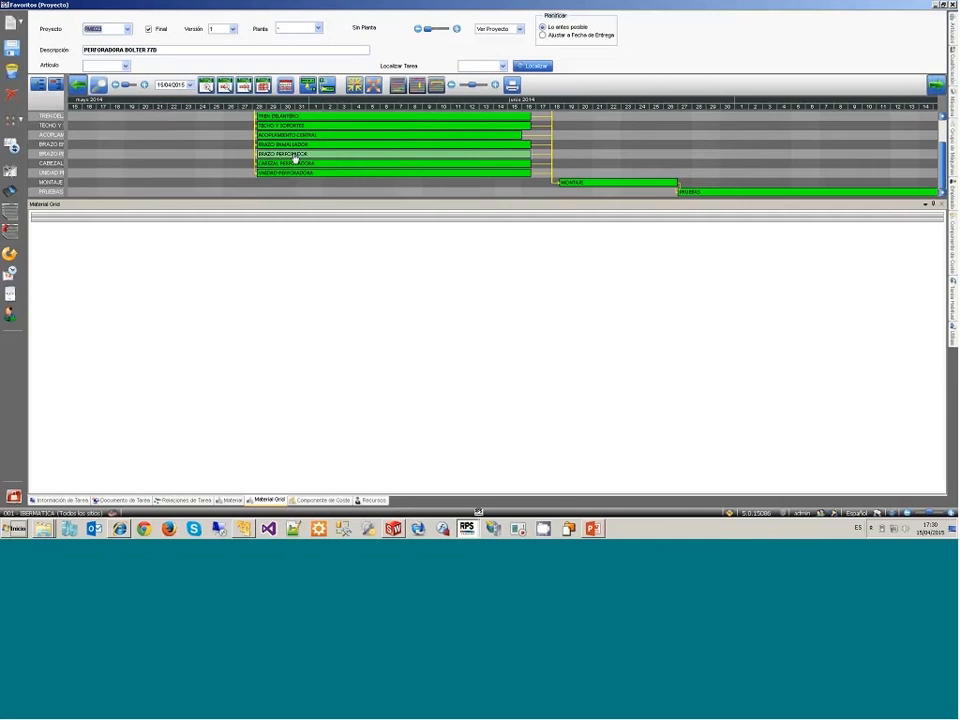
Step: Review the general information, documents and material lines of the BRAZO PERFORADOR task
click(66, 500)
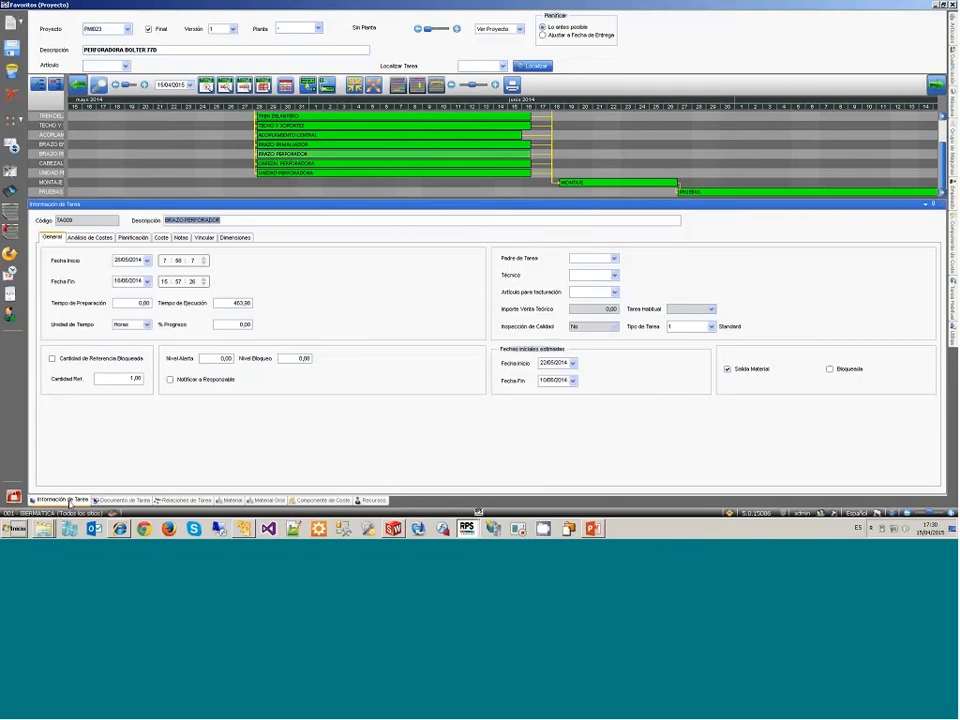
click(122, 500)
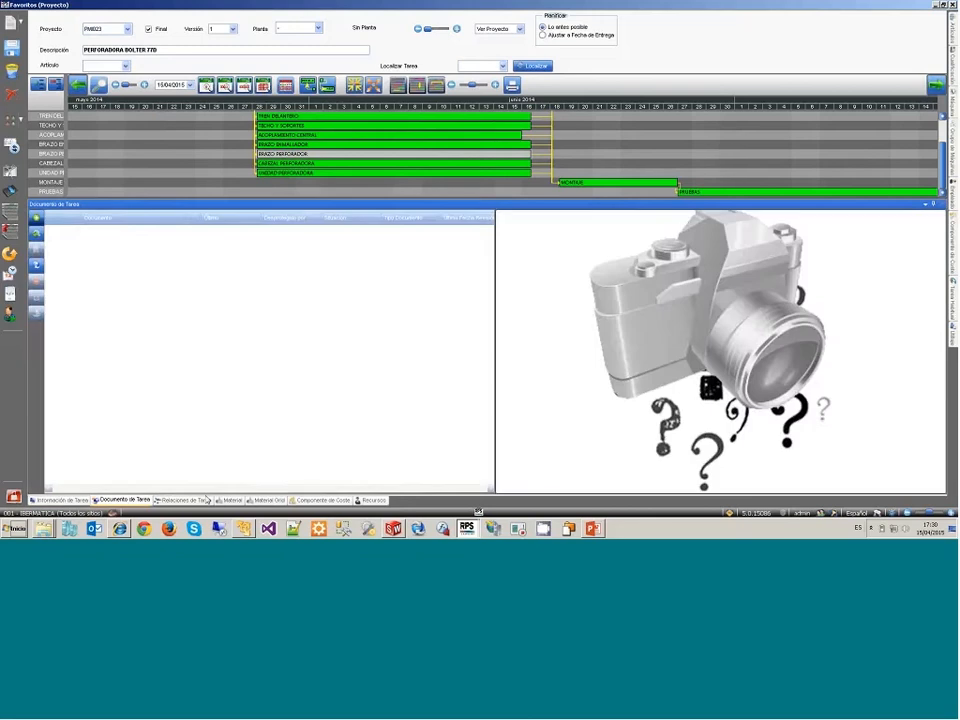
click(265, 500)
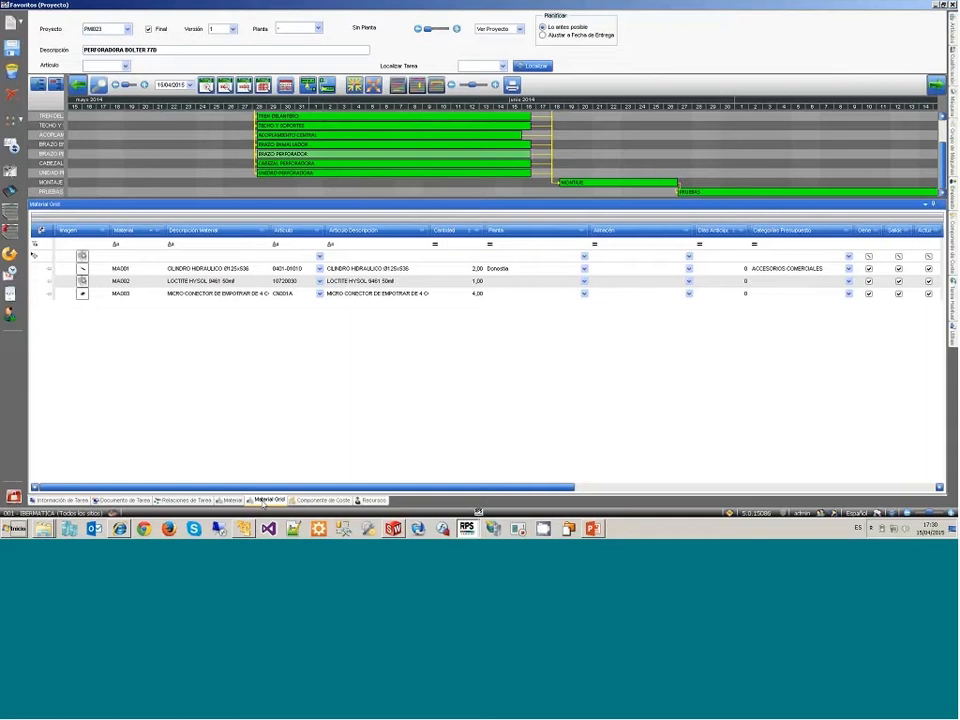
click(319, 283)
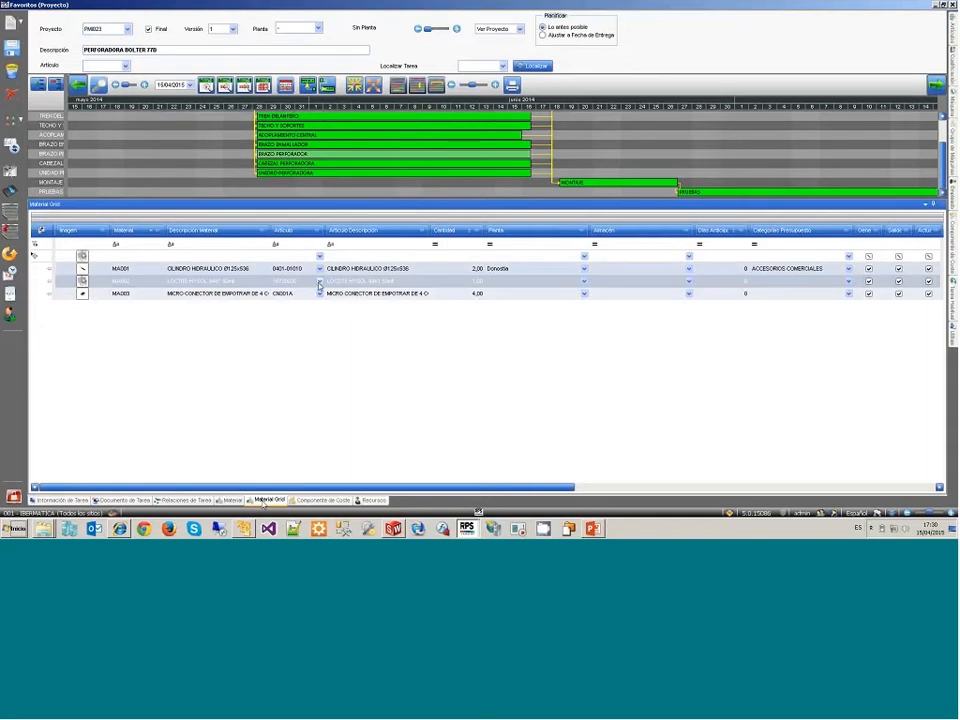
click(310, 270)
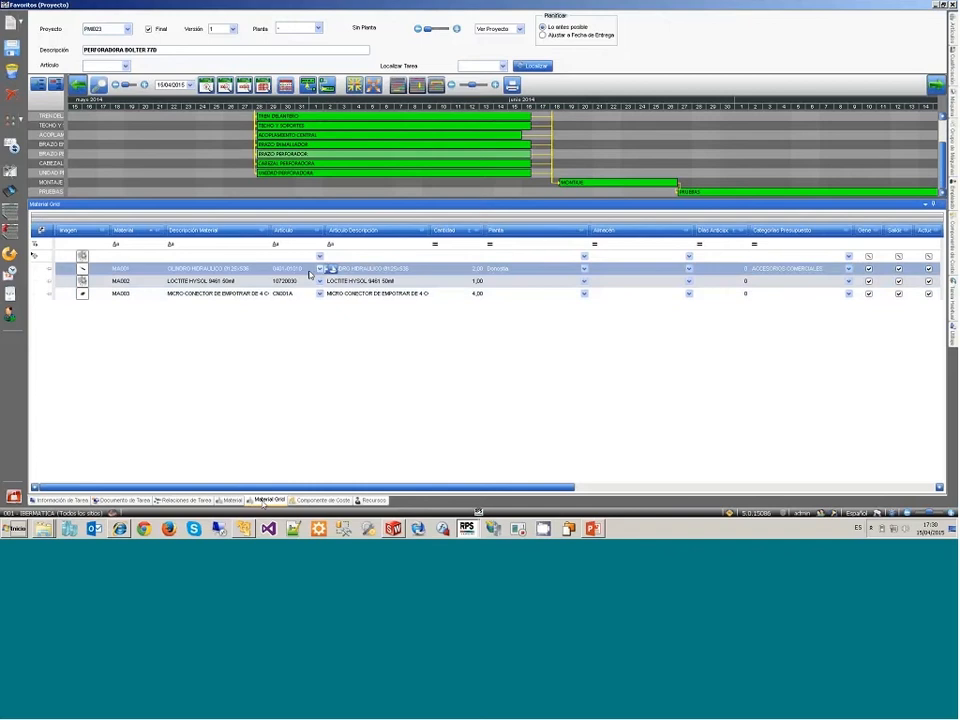
drag(310, 275, 595, 282)
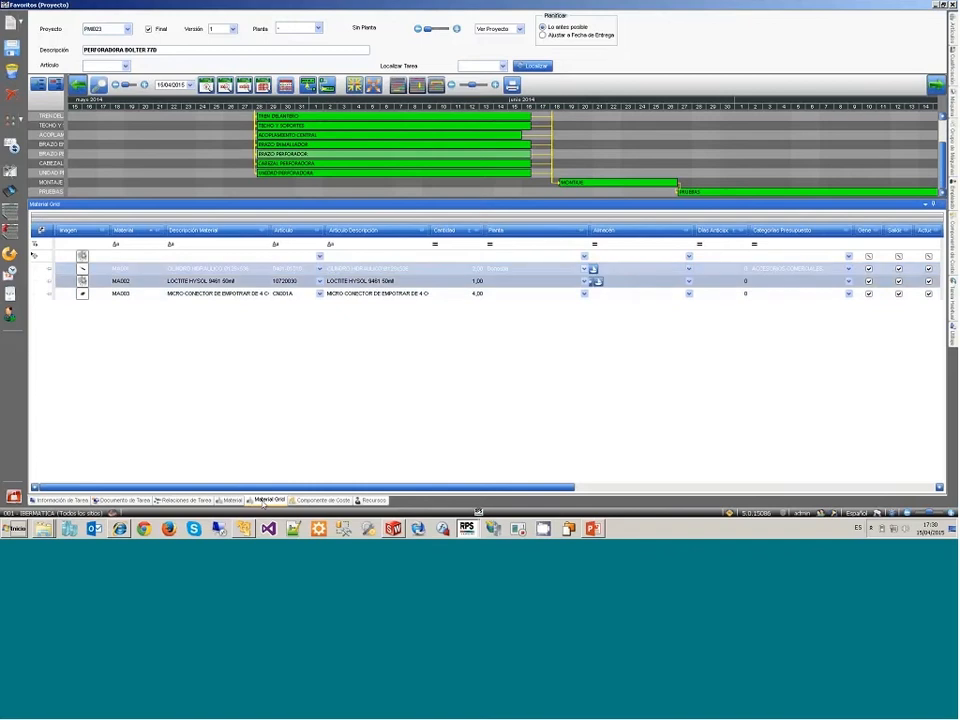
drag(595, 282, 482, 282)
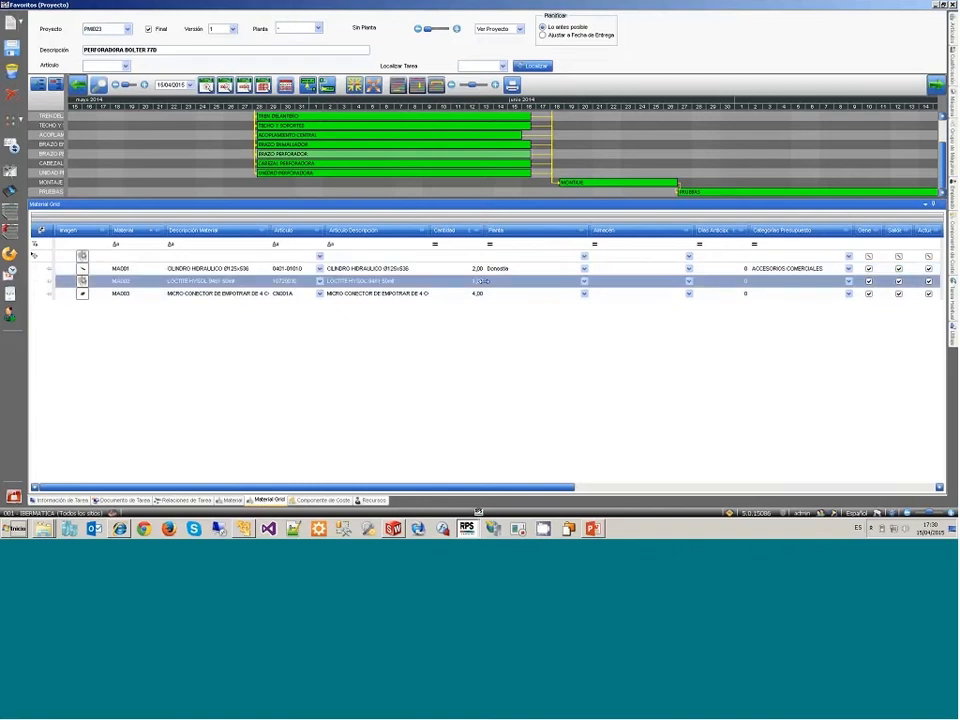
click(486, 294)
mouse_move(489, 299)
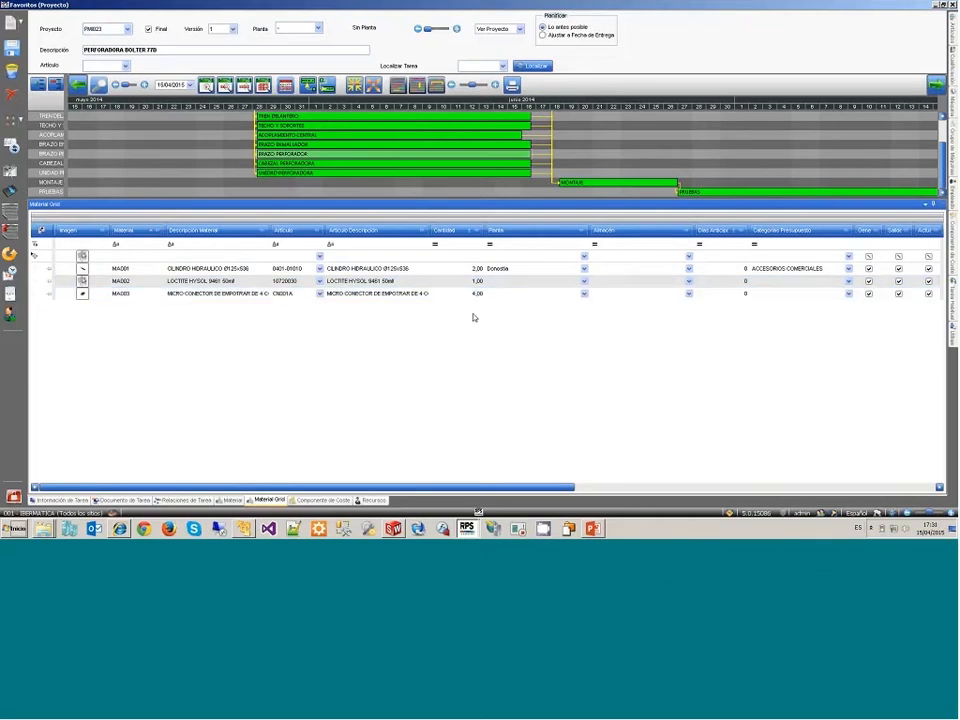
Step: Switch to SolidWorks, check the assembly's ERP project information and custom properties without changing them, and close SolidWorks
click(393, 531)
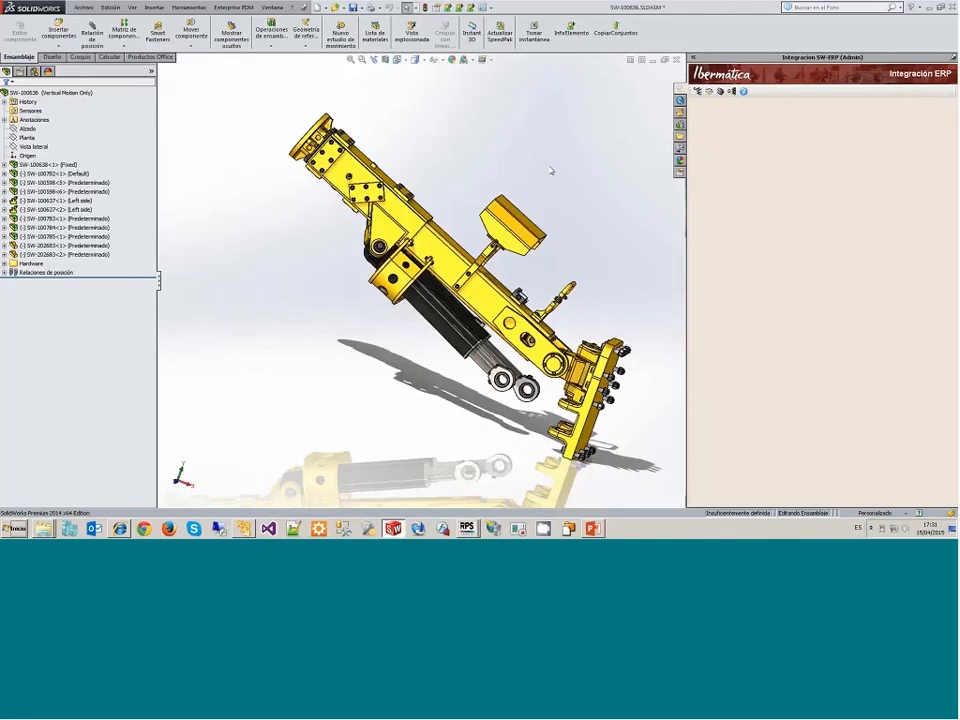
click(697, 91)
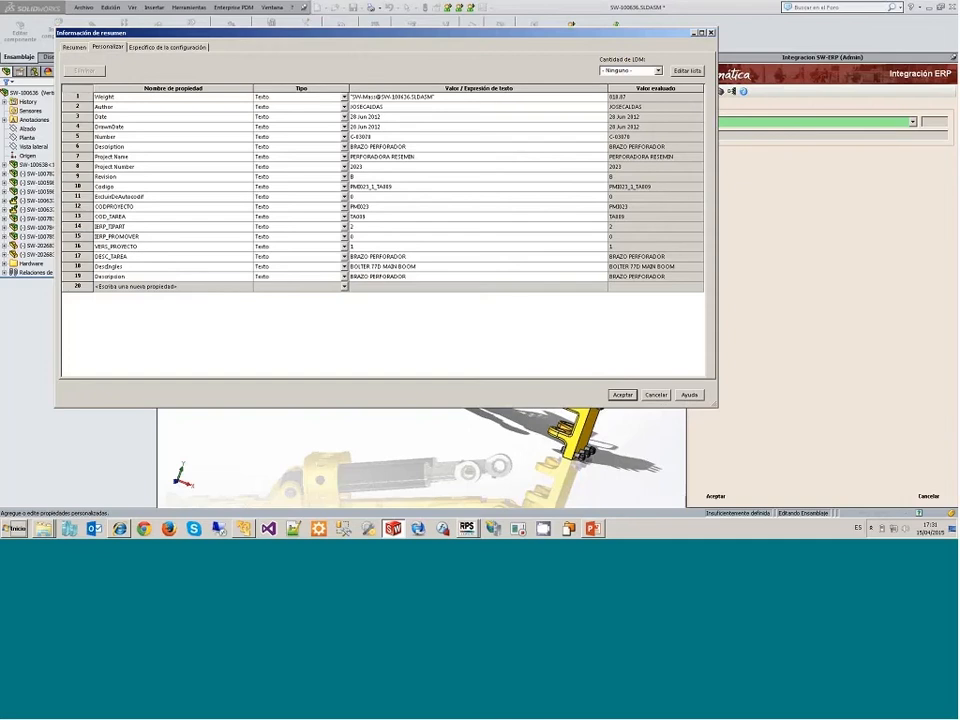
click(656, 395)
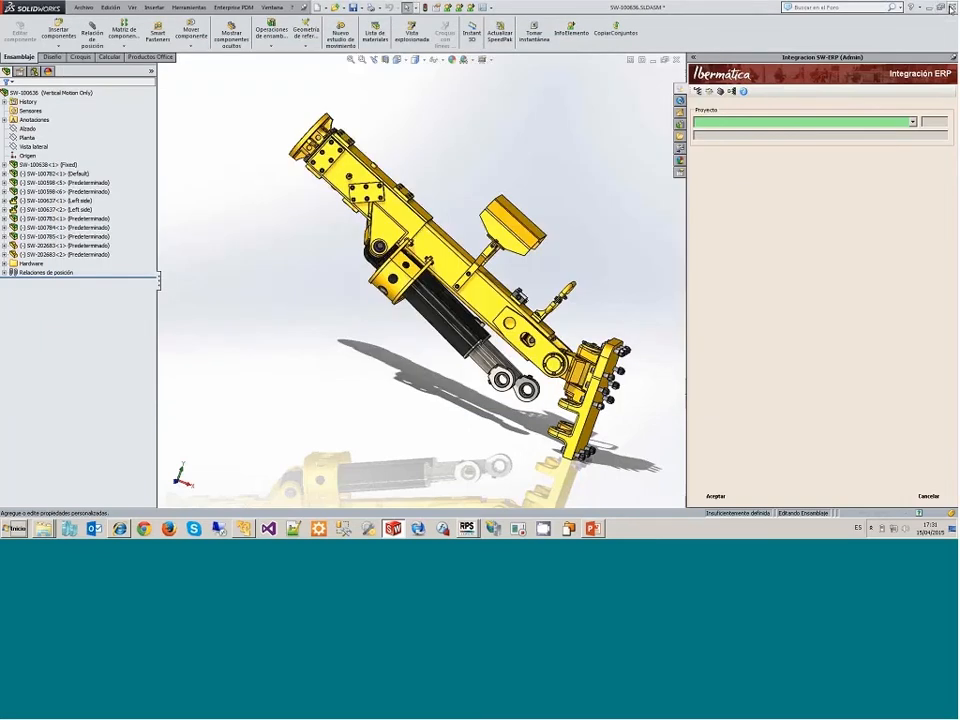
click(951, 7)
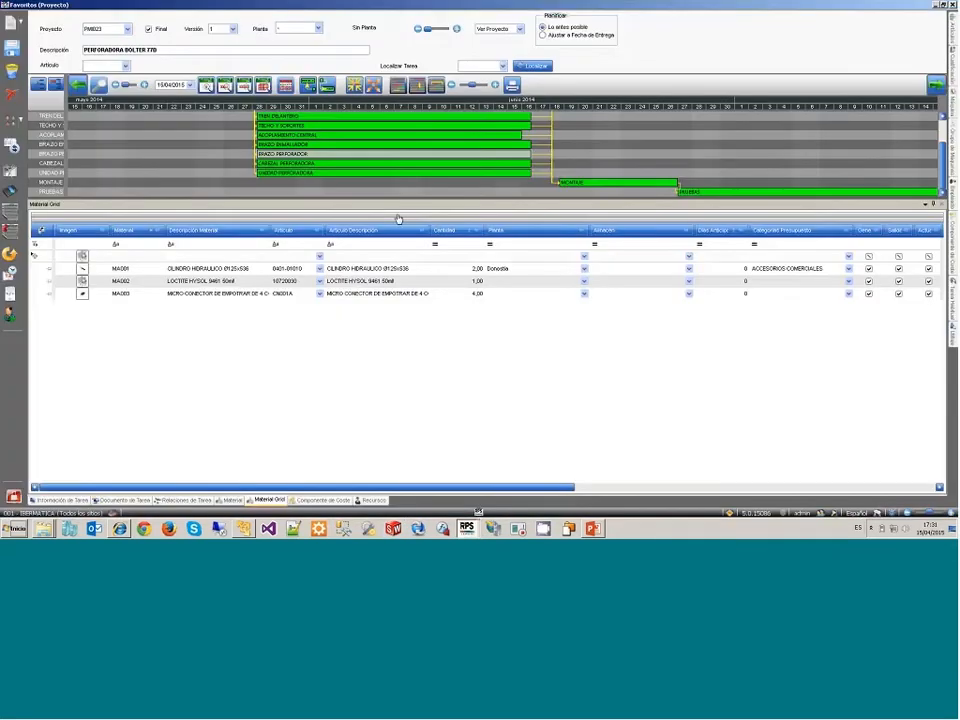
Step: Return from the project's material grid to the RPS desktop and exit RPS
click(398, 218)
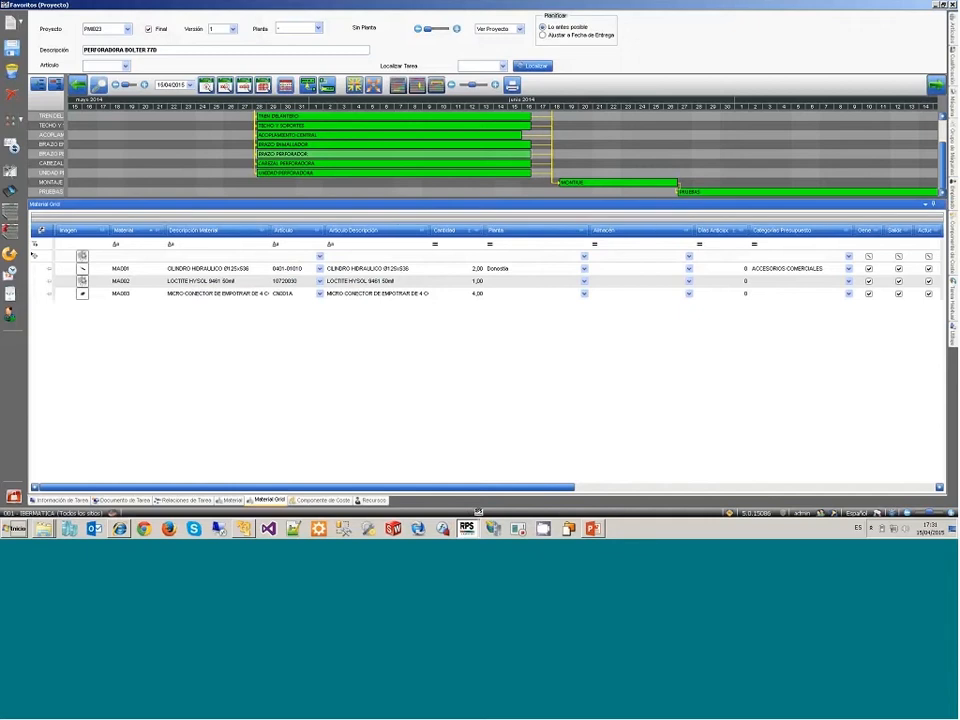
click(478, 511)
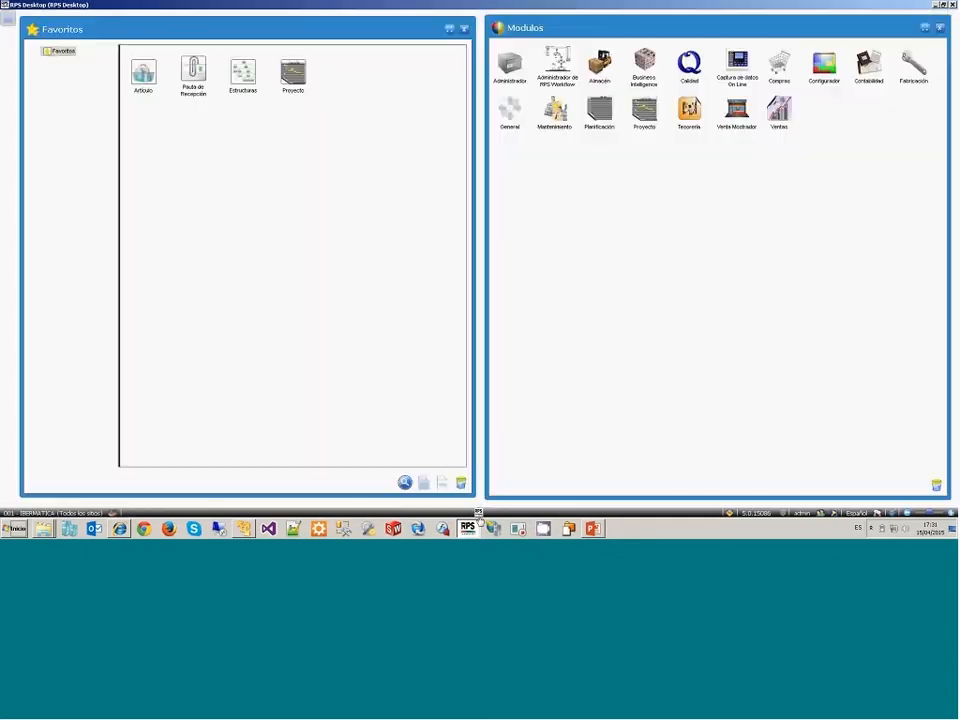
click(478, 513)
click(478, 492)
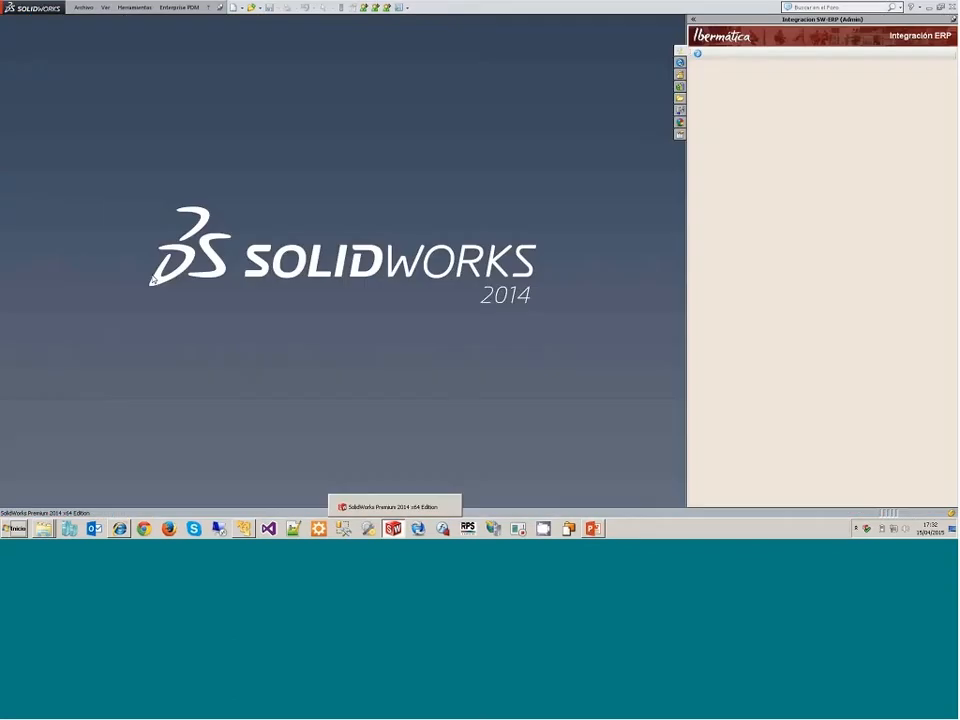
Step: Reopen assembly SW-100636.SLDASM in SolidWorks with its ERP project information, and close the program without saving the modified documents
click(82, 8)
mouse_move(101, 48)
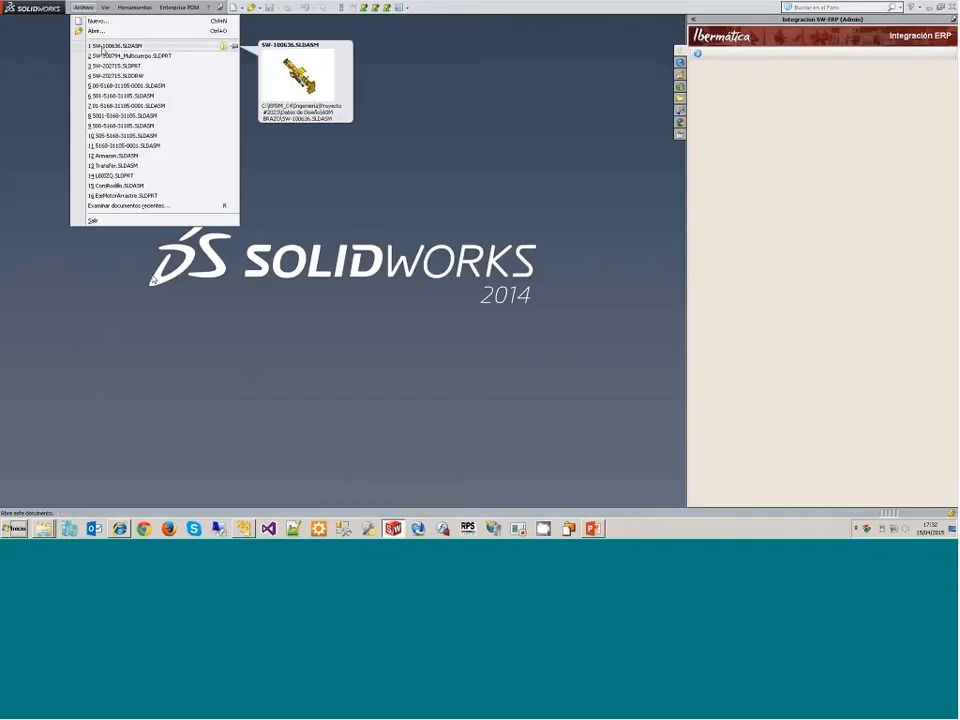
click(102, 48)
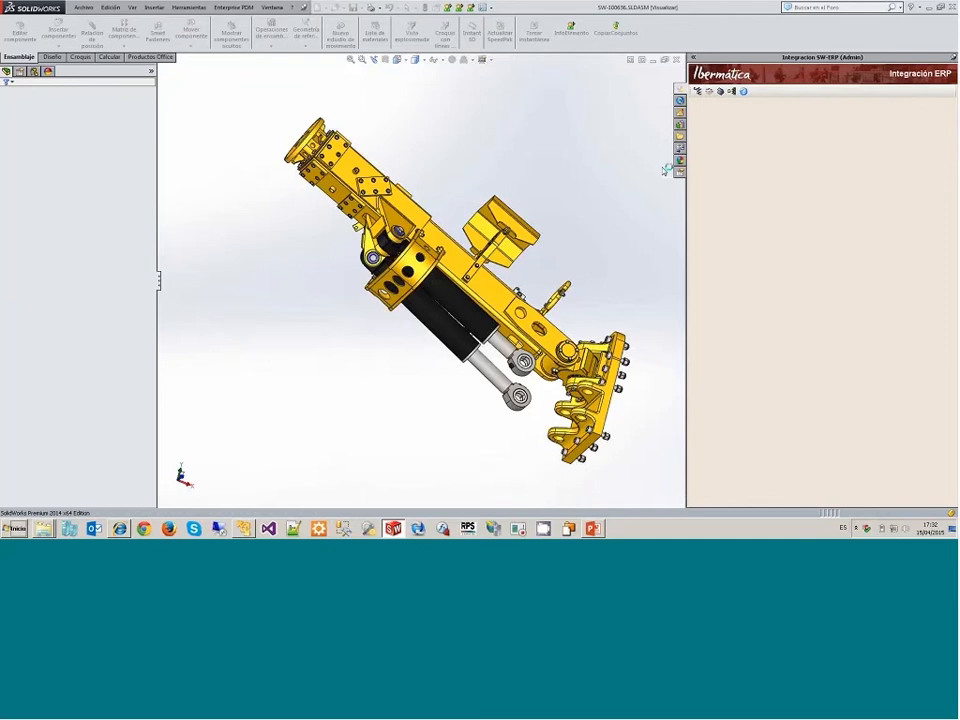
click(698, 91)
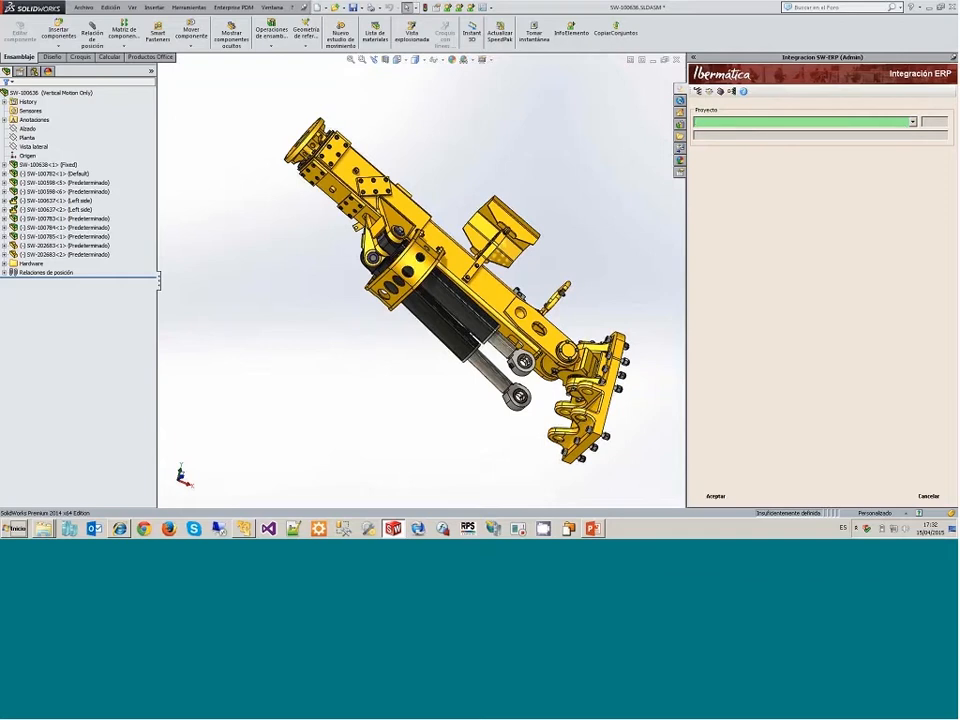
click(953, 7)
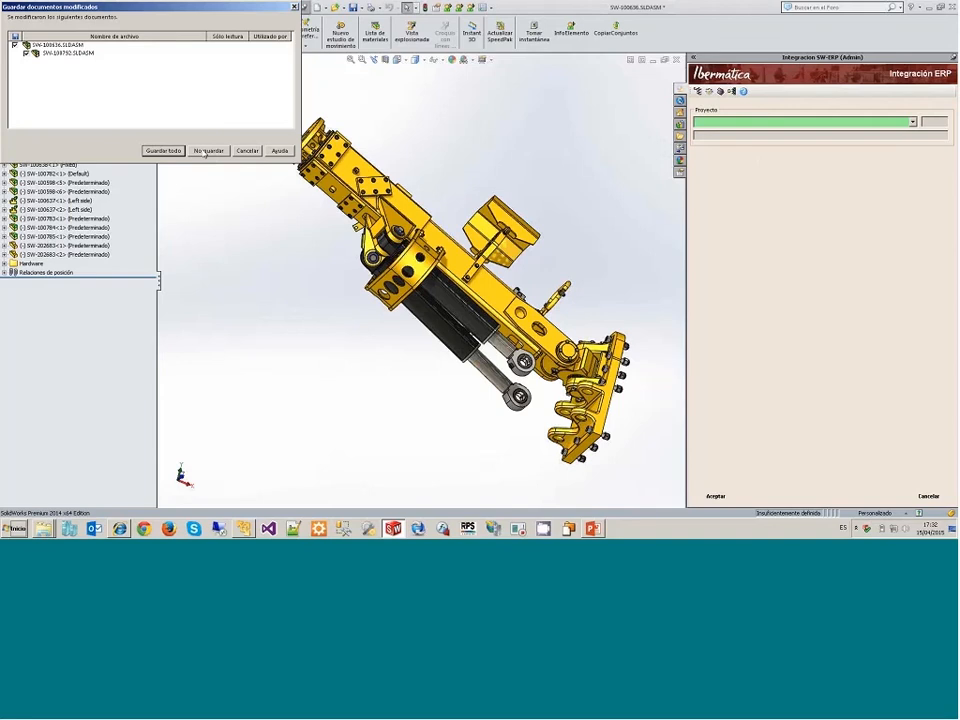
click(208, 151)
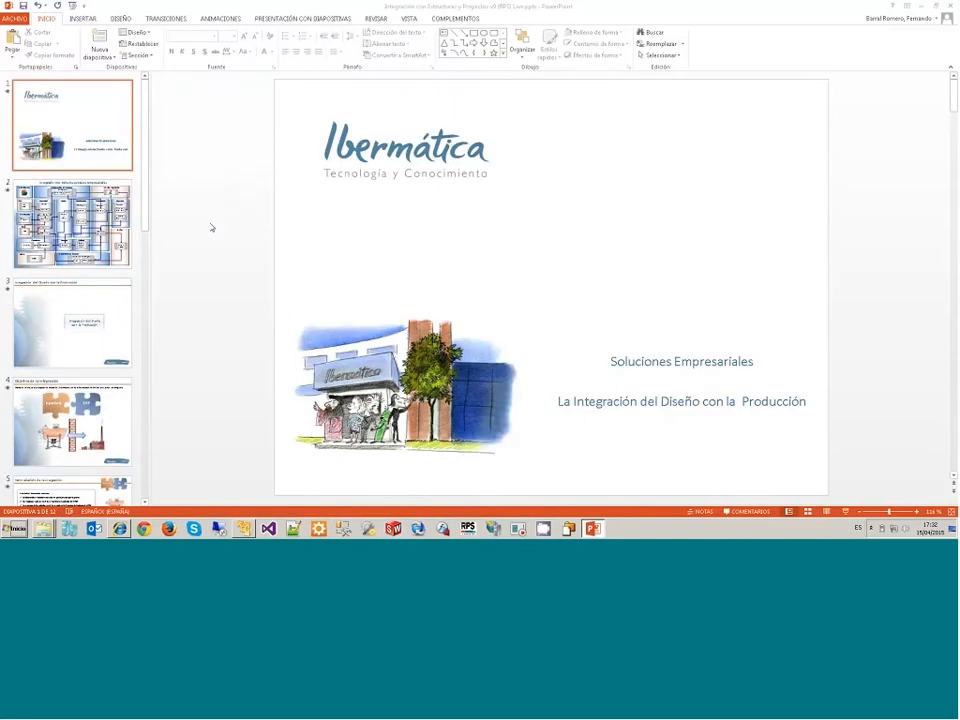
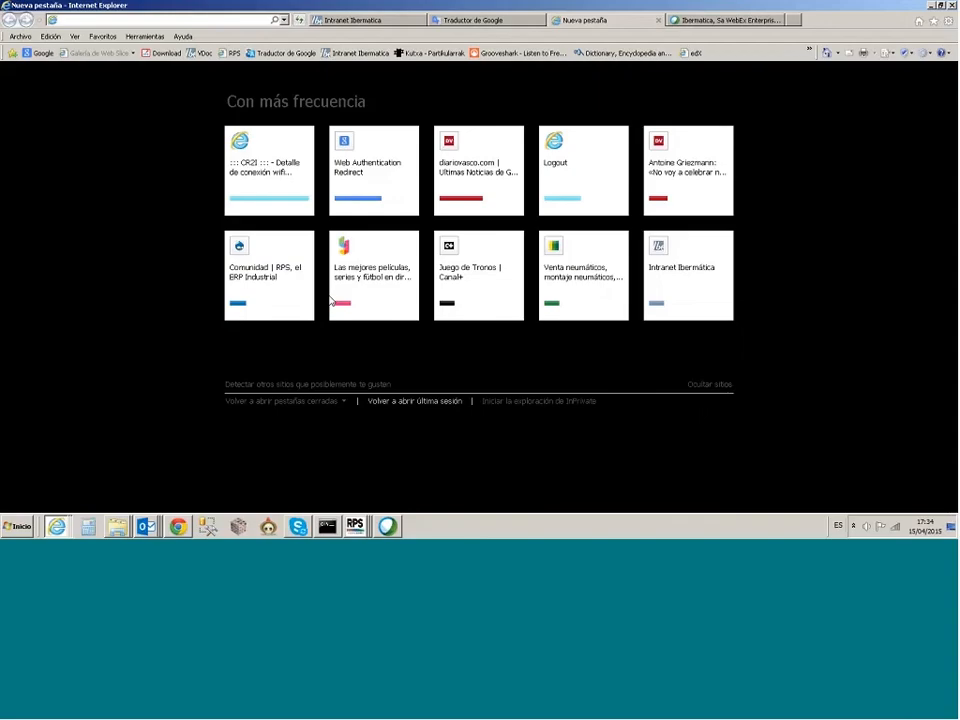
Step: Switch to the RPS desktop and look through its list of modules
click(355, 526)
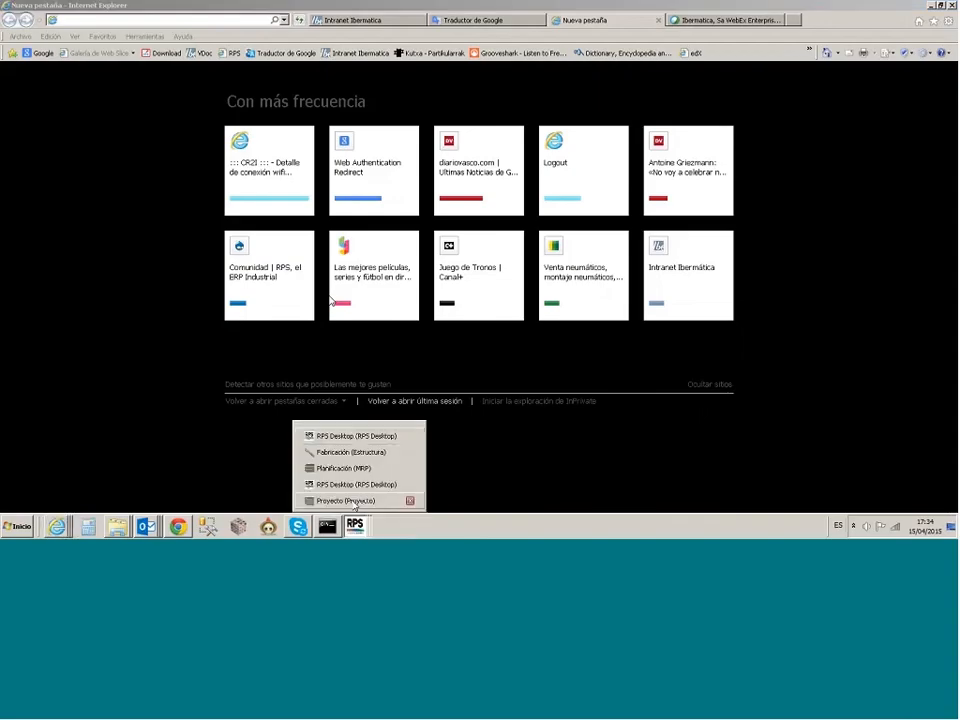
click(357, 436)
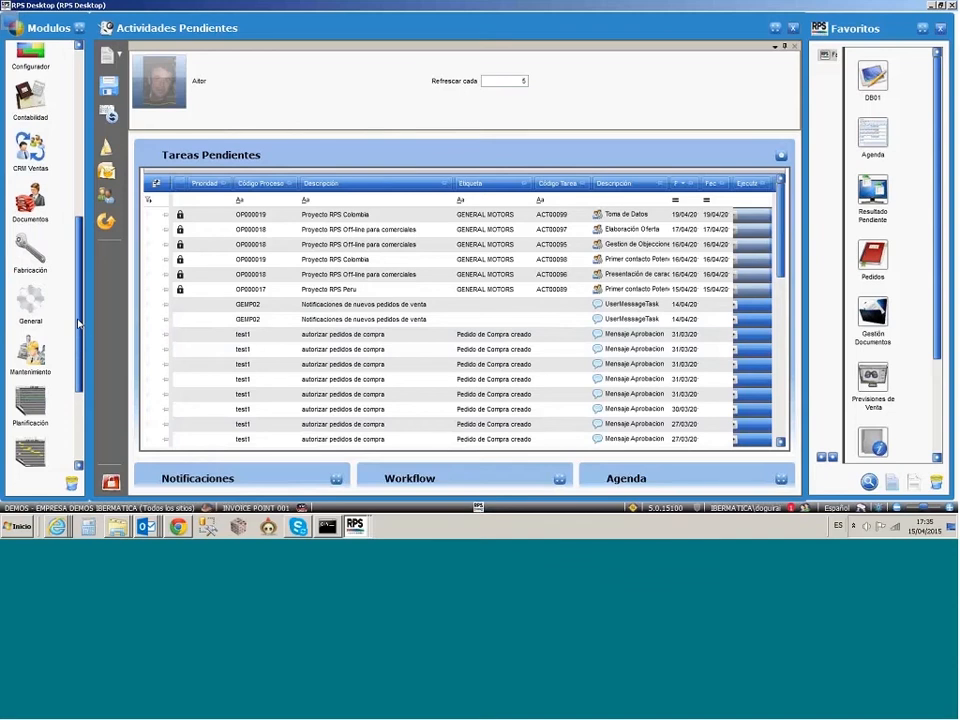
drag(78, 323, 80, 152)
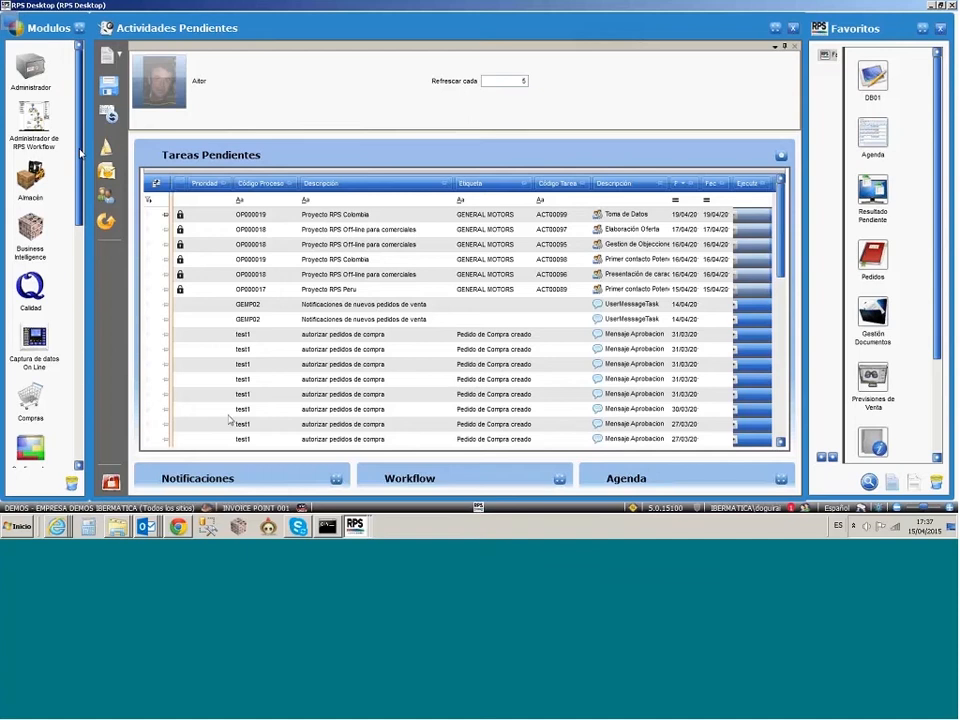
Step: Show the manufacturing structure of the CAMIONETA LUBDIMAX GM (CHASIS) article
click(355, 526)
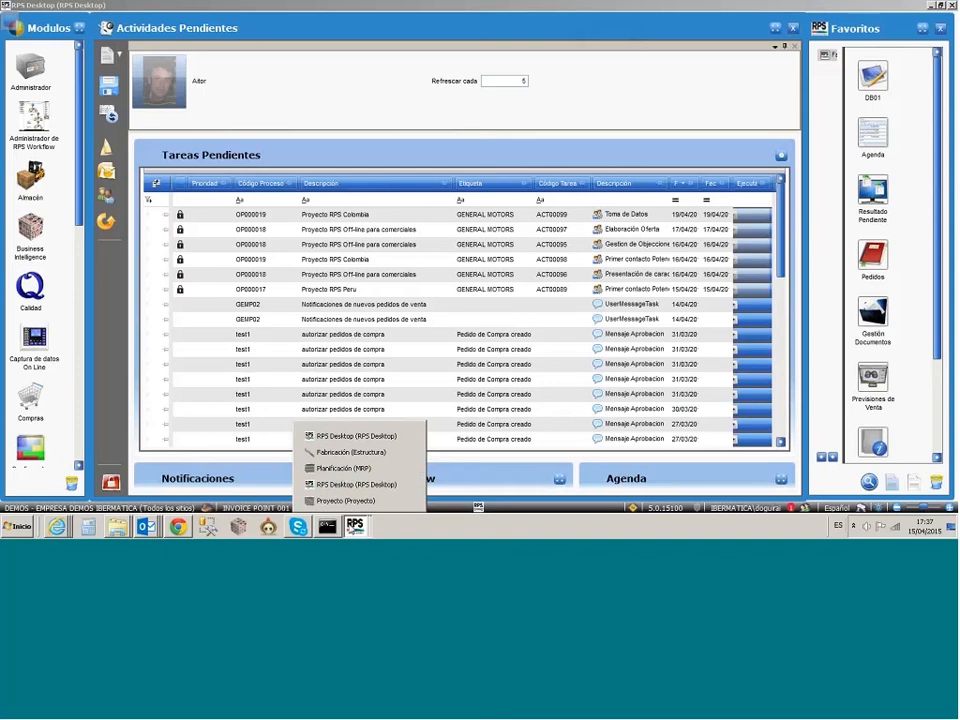
click(350, 452)
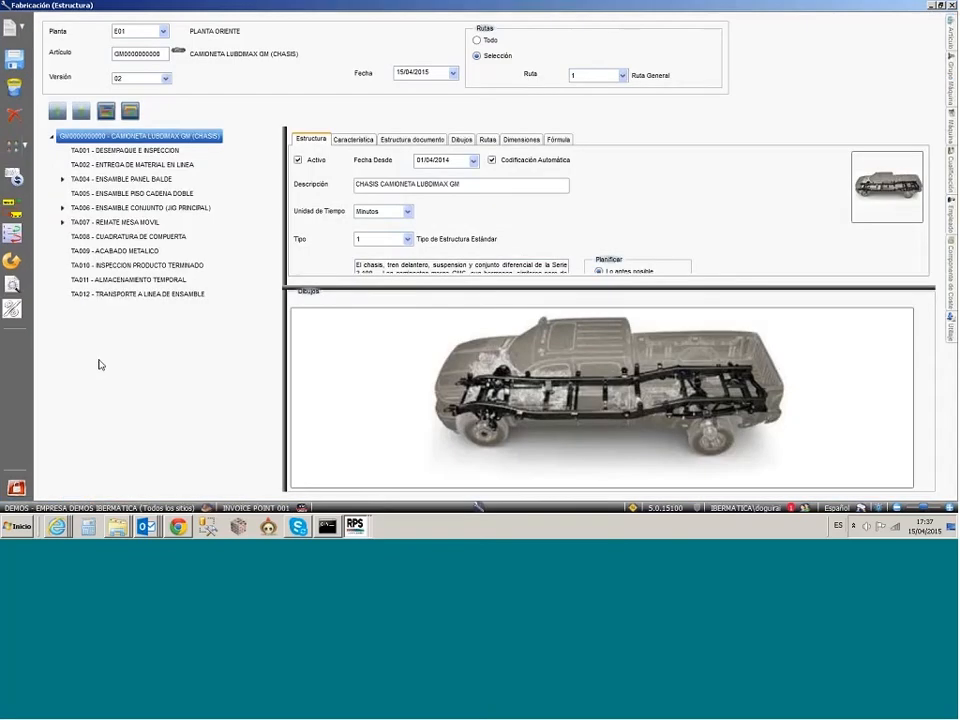
mouse_move(145, 141)
Step: Return to the FLOTA VIGO BUQUE REPNAVAL project, show its cost analysis and set the Gantt view to the planned/initial comparison
click(355, 527)
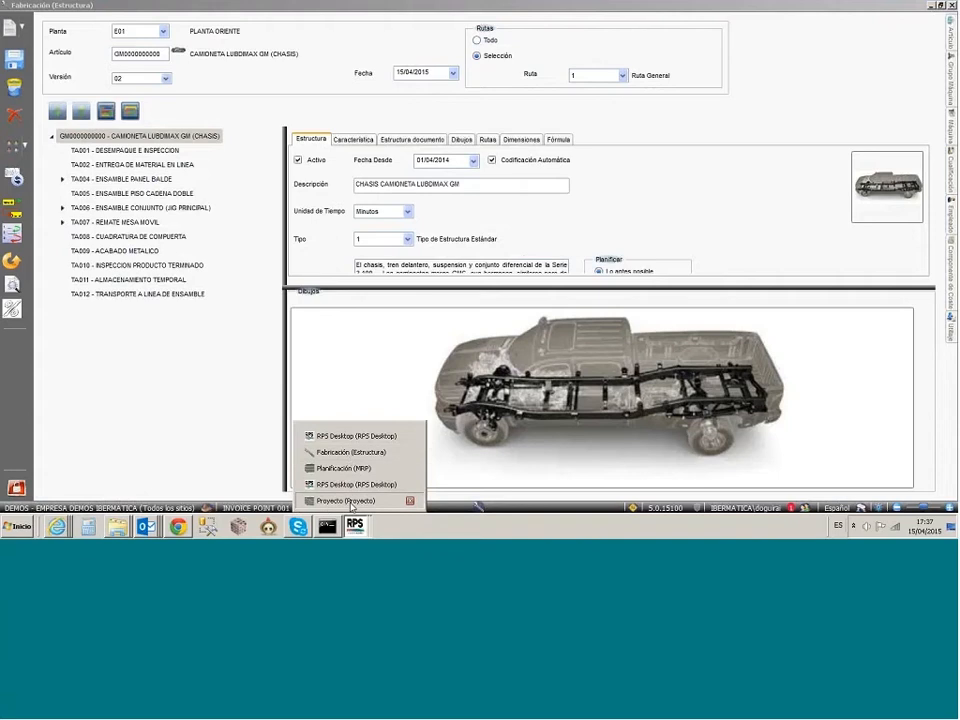
click(348, 500)
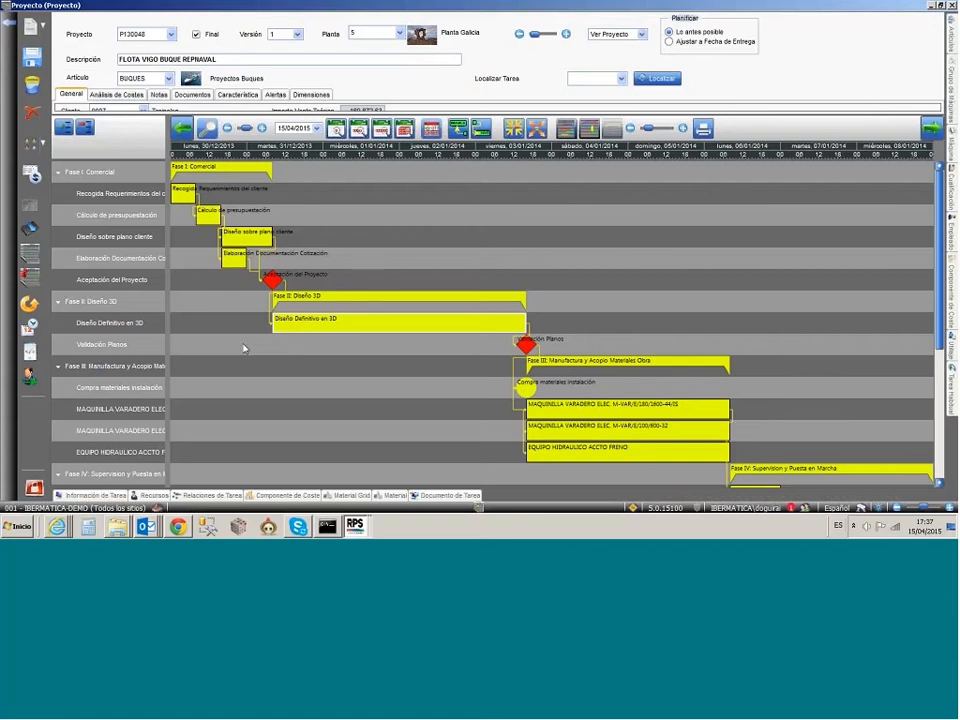
click(117, 94)
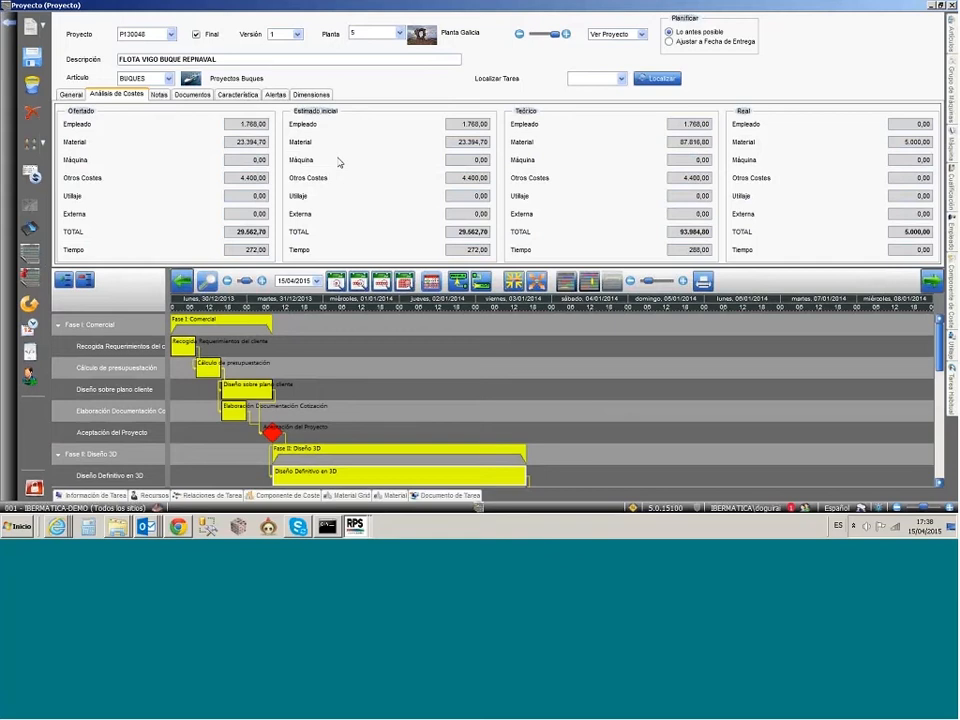
click(641, 35)
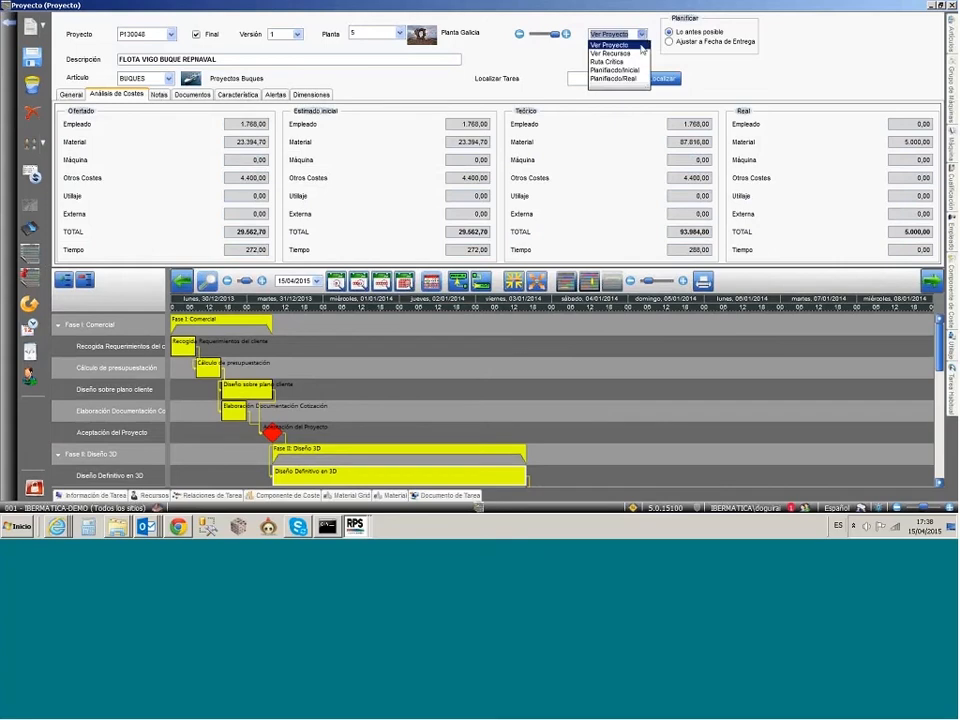
click(640, 46)
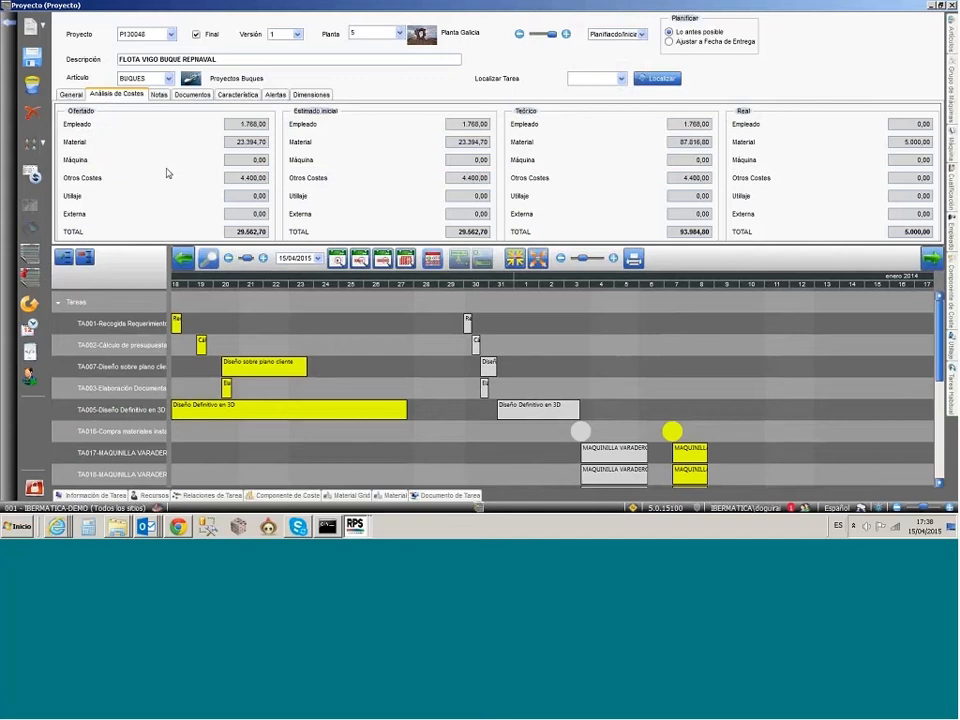
Step: Review the tracking, profitability and sales orders in the project's Centro de Información, and return to the project
click(200, 34)
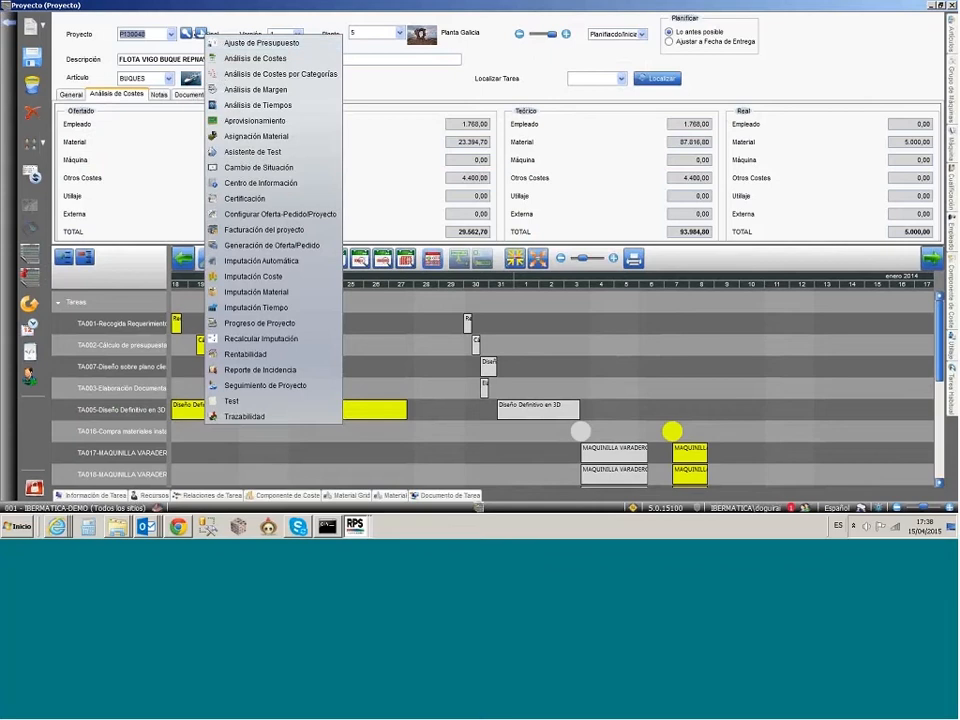
click(258, 183)
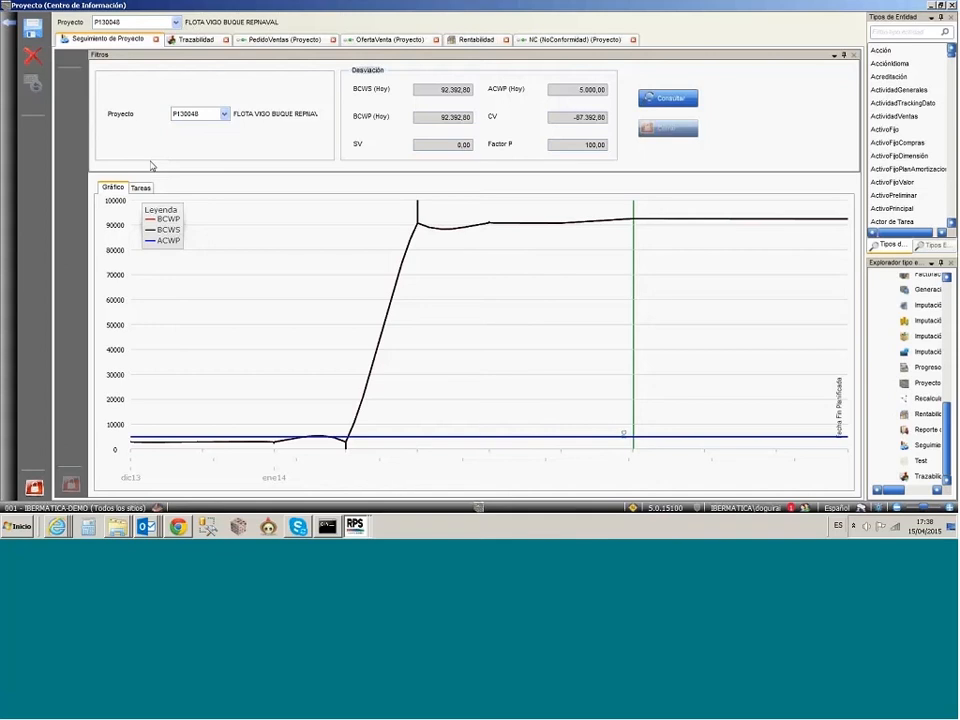
mouse_move(208, 17)
click(477, 40)
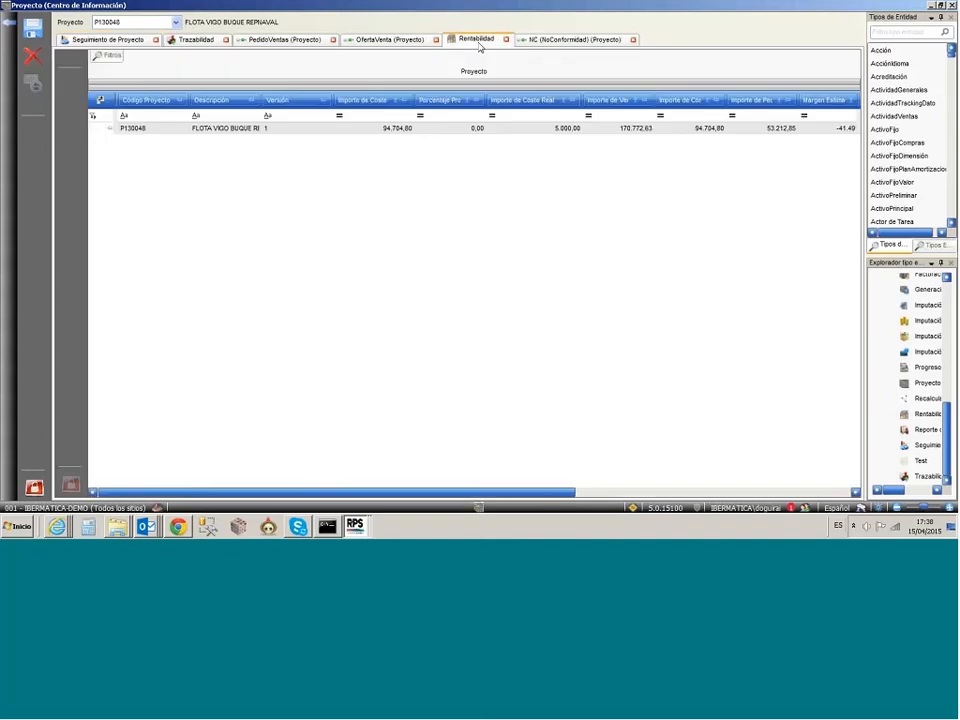
click(272, 40)
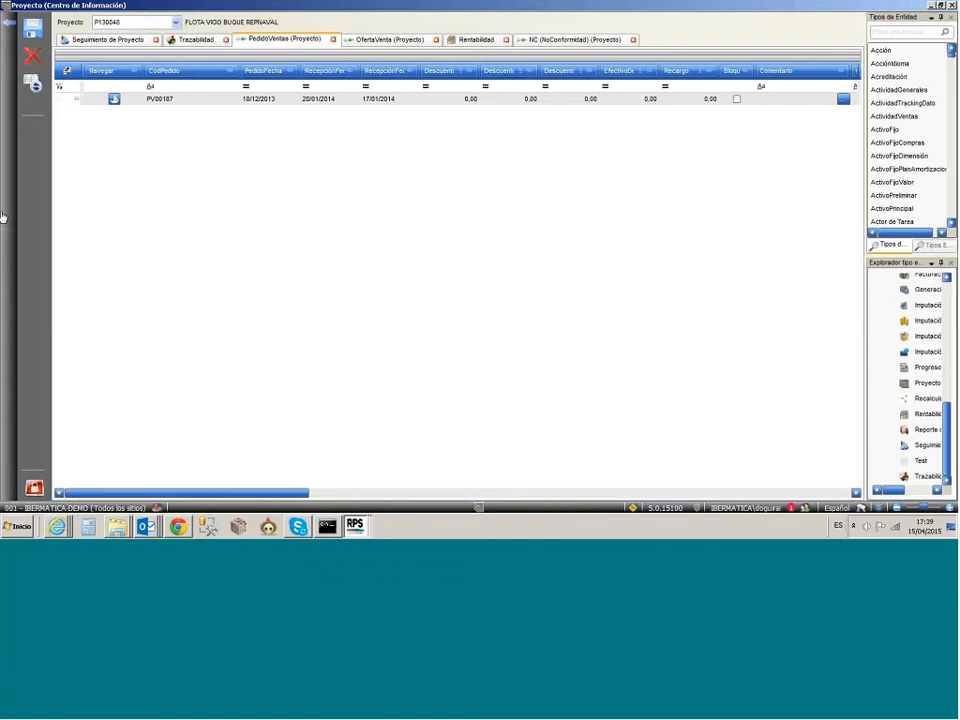
mouse_move(2, 215)
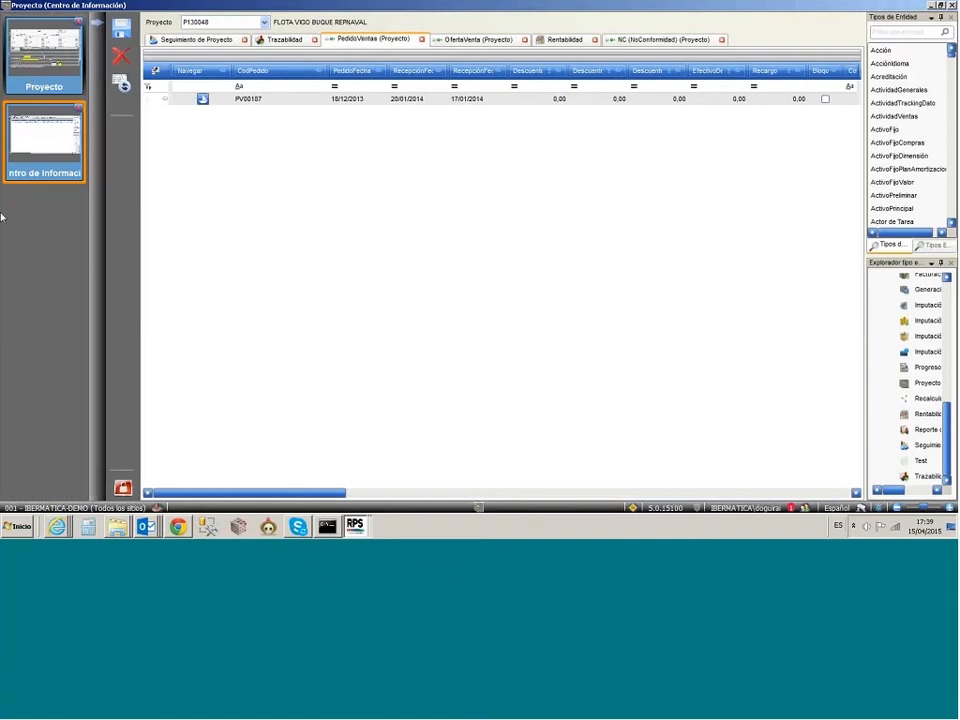
click(30, 78)
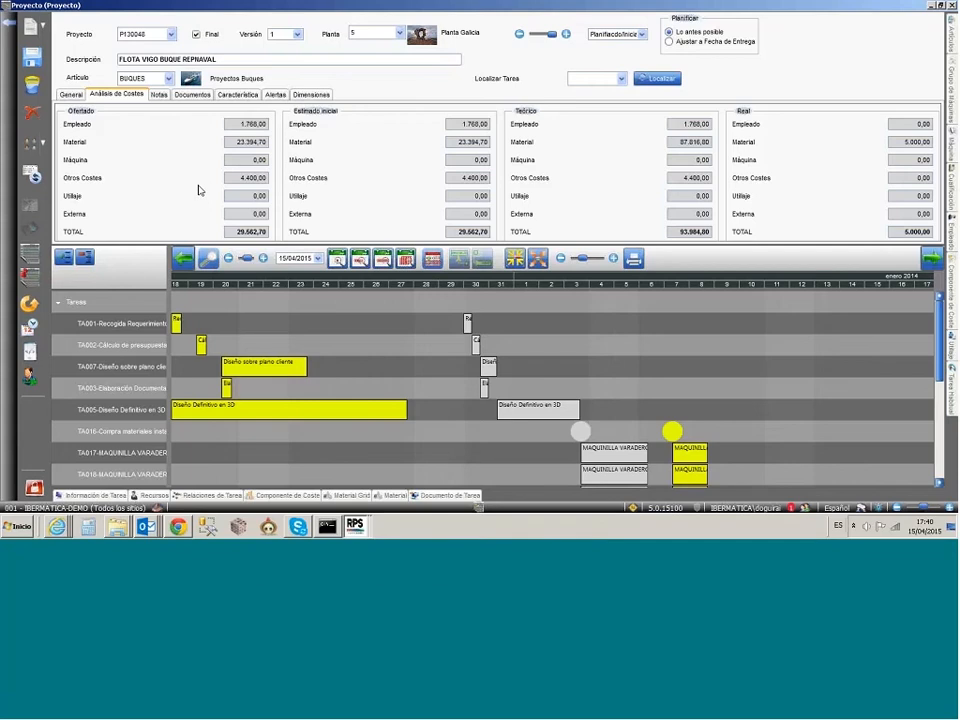
Step: Switch back to the chassis manufacturing structure and inspect task TA004 - ENSAMBLE PANEL BALDE and its panel material
click(355, 525)
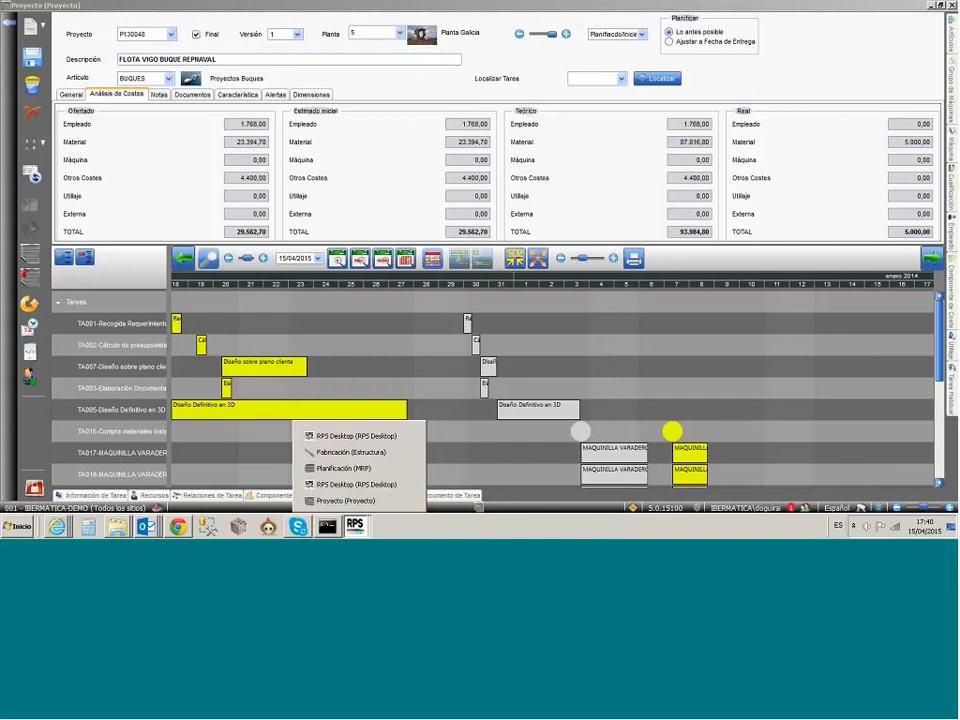
click(350, 452)
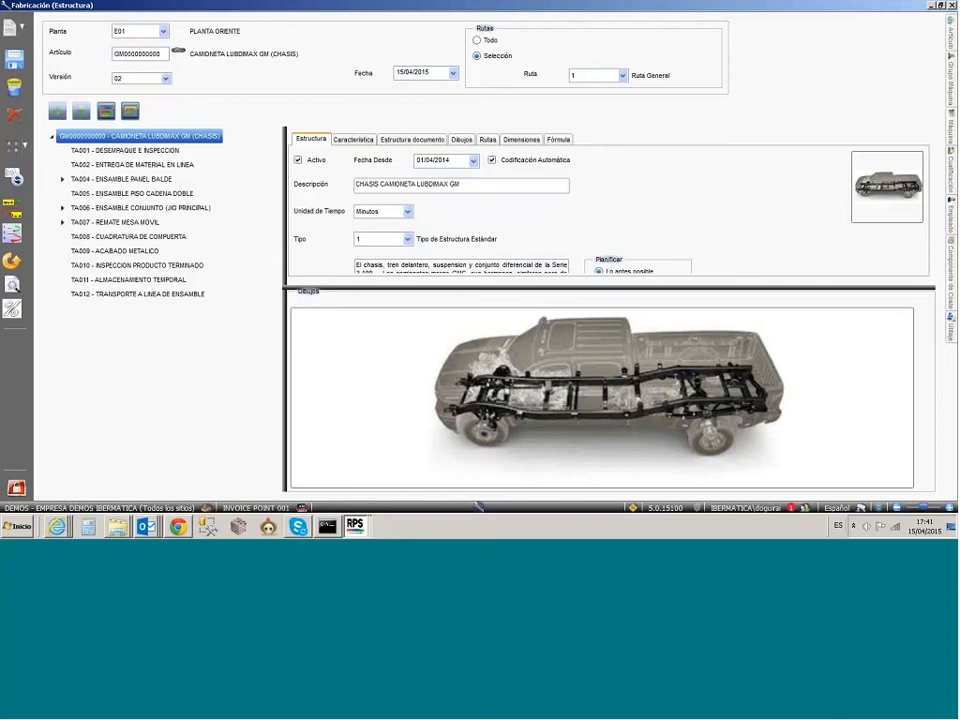
click(356, 526)
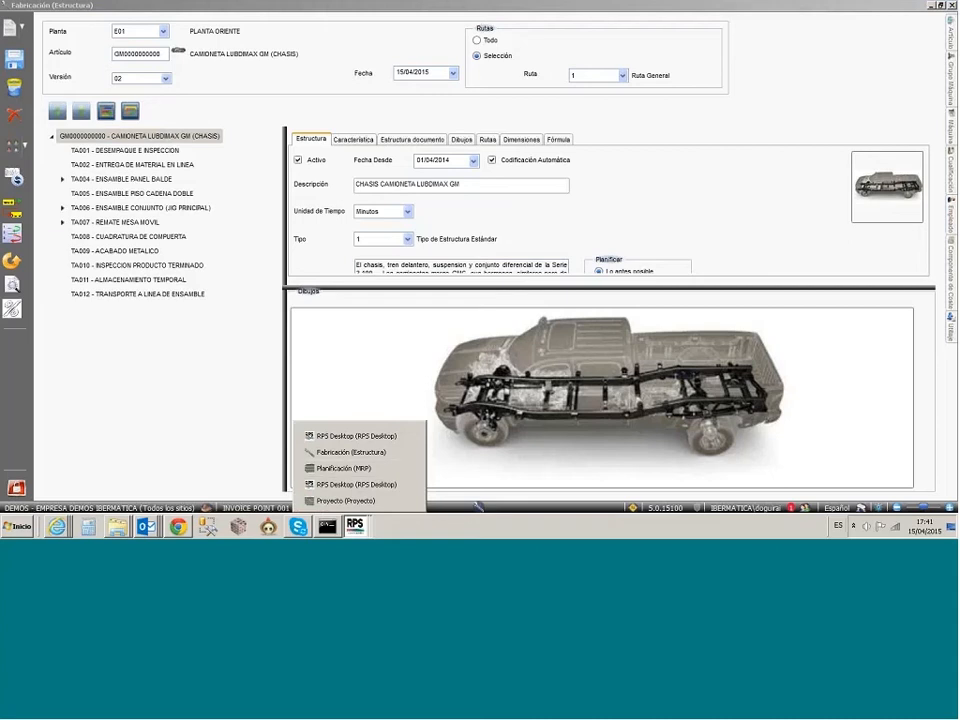
click(96, 138)
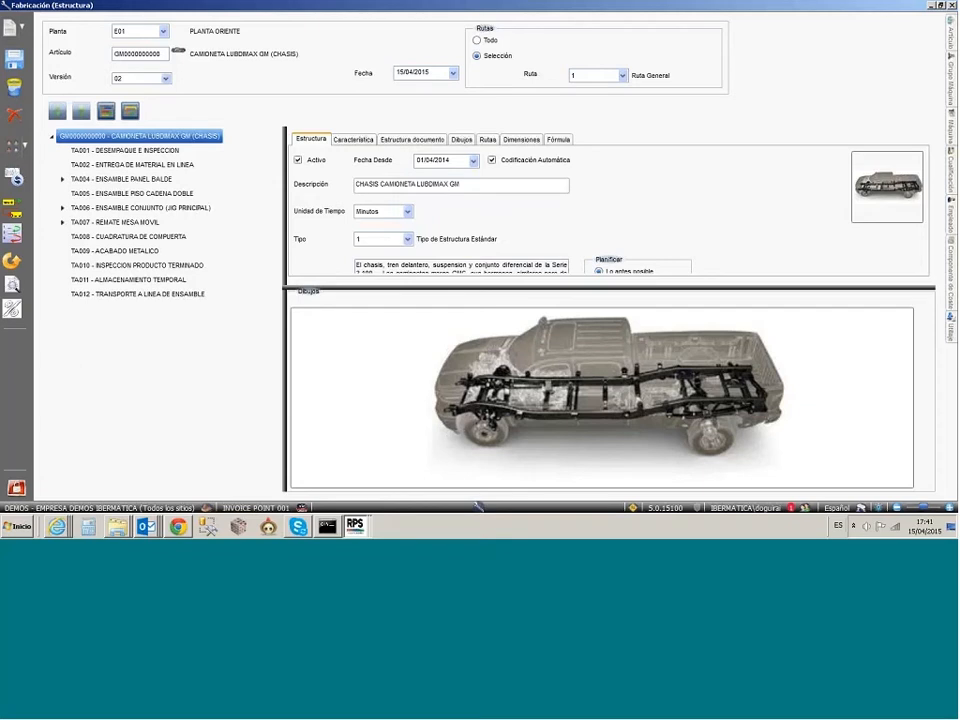
mouse_move(106, 180)
click(98, 180)
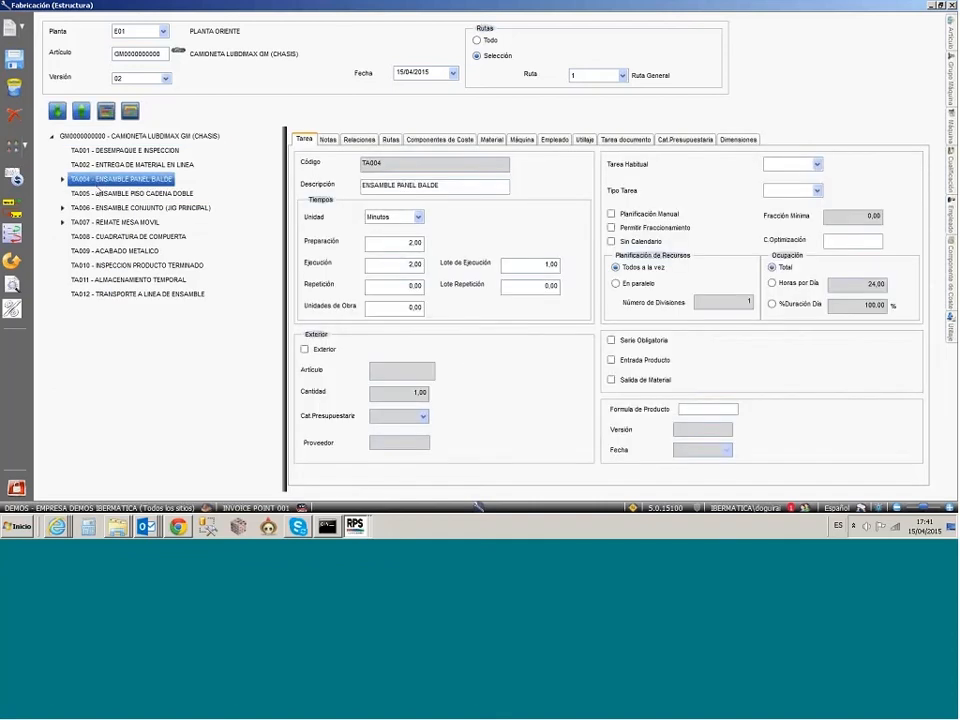
click(63, 182)
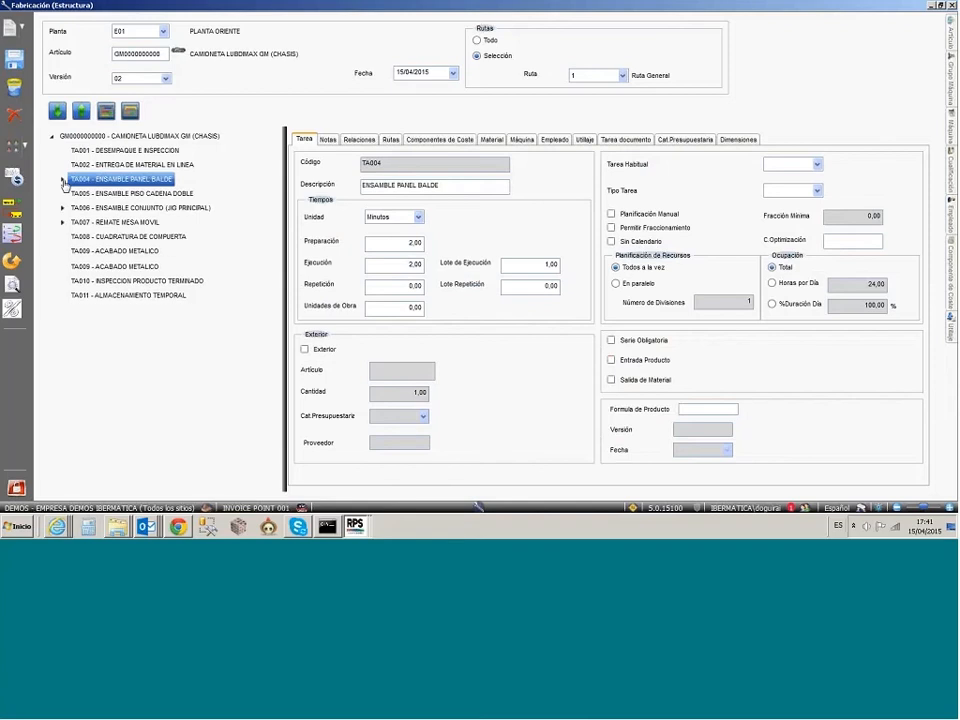
click(134, 197)
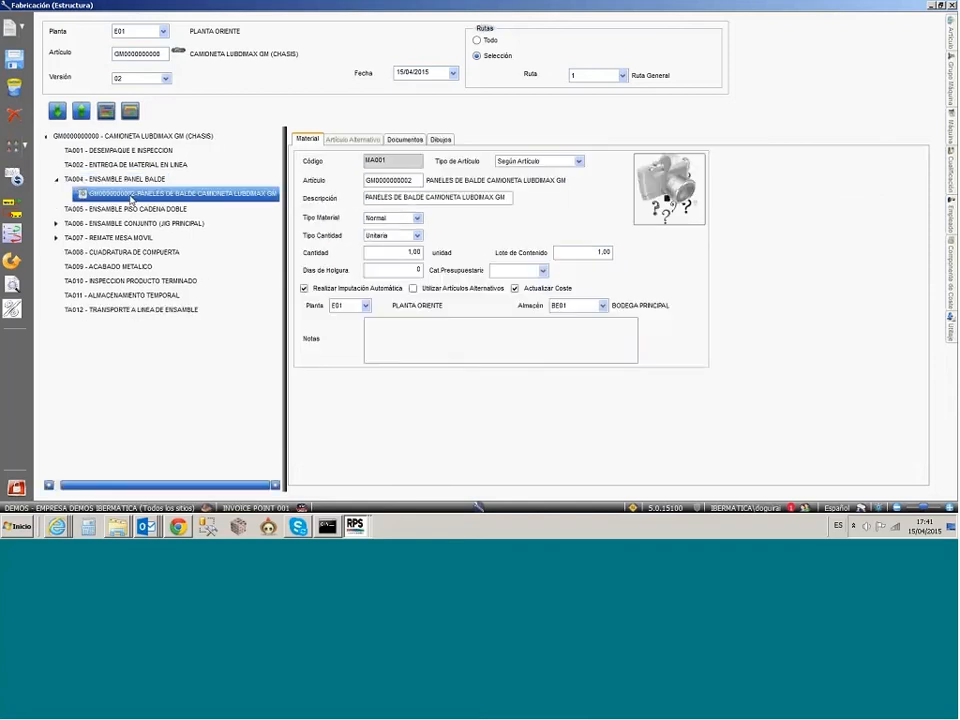
mouse_move(131, 200)
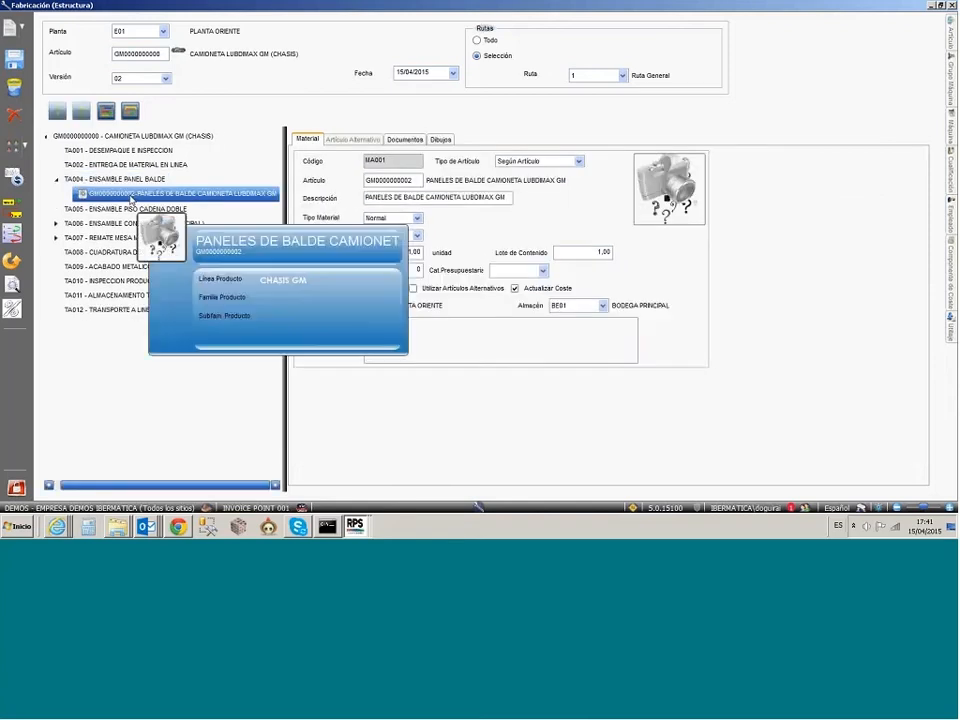
Step: Expand the bumper under TA006 - ENSAMBLE CONJUNTO and examine its Conjunto Bóveda group and the Refuerzo Central and PINTURA materials
click(57, 224)
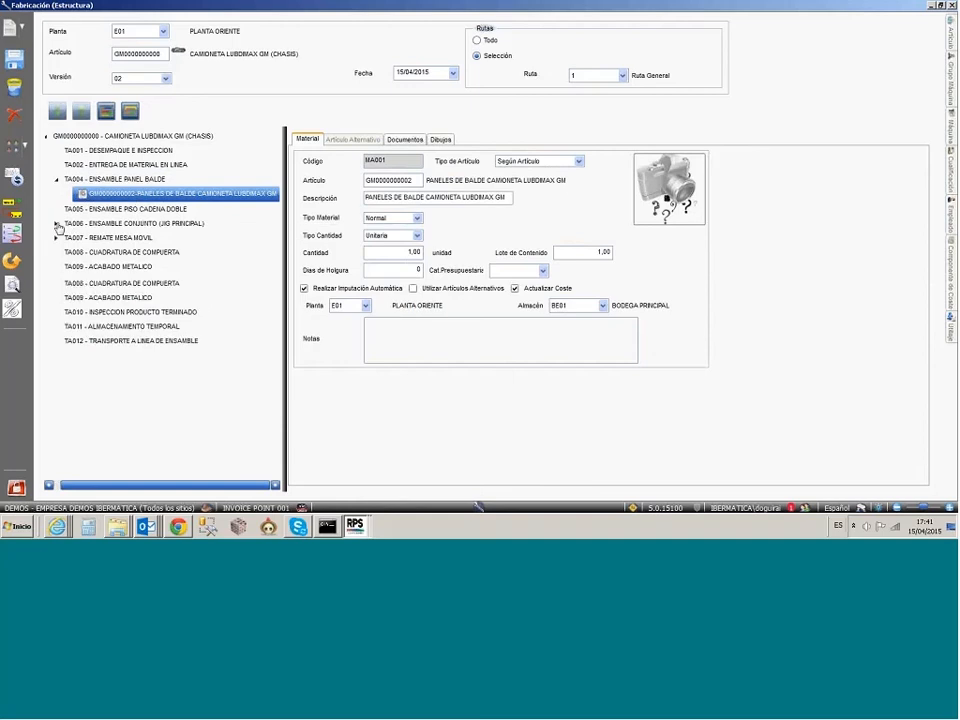
click(67, 239)
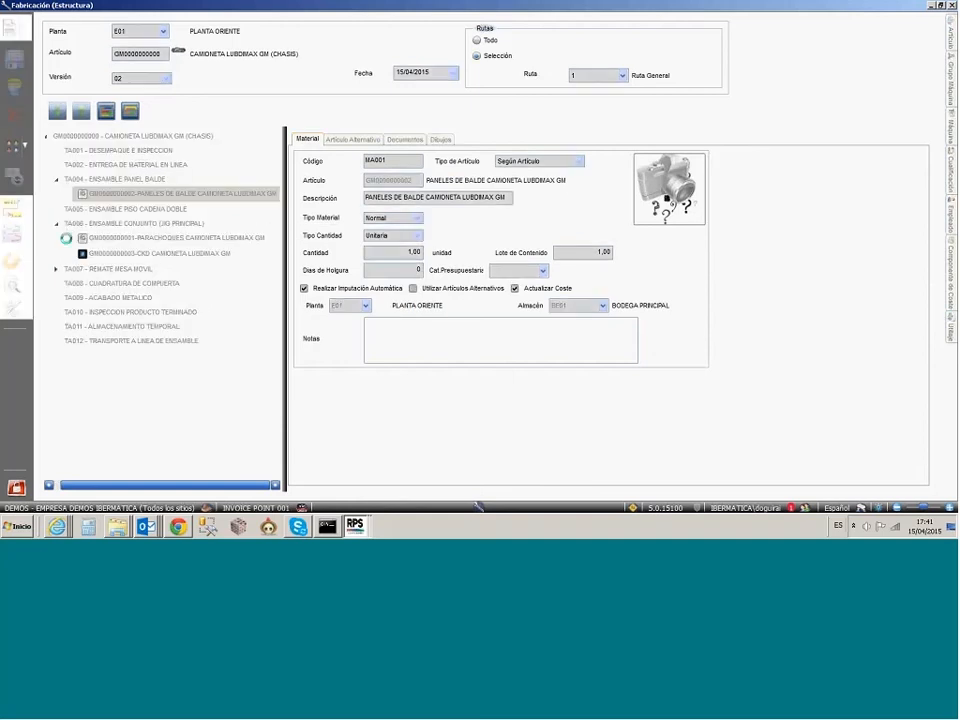
mouse_move(93, 246)
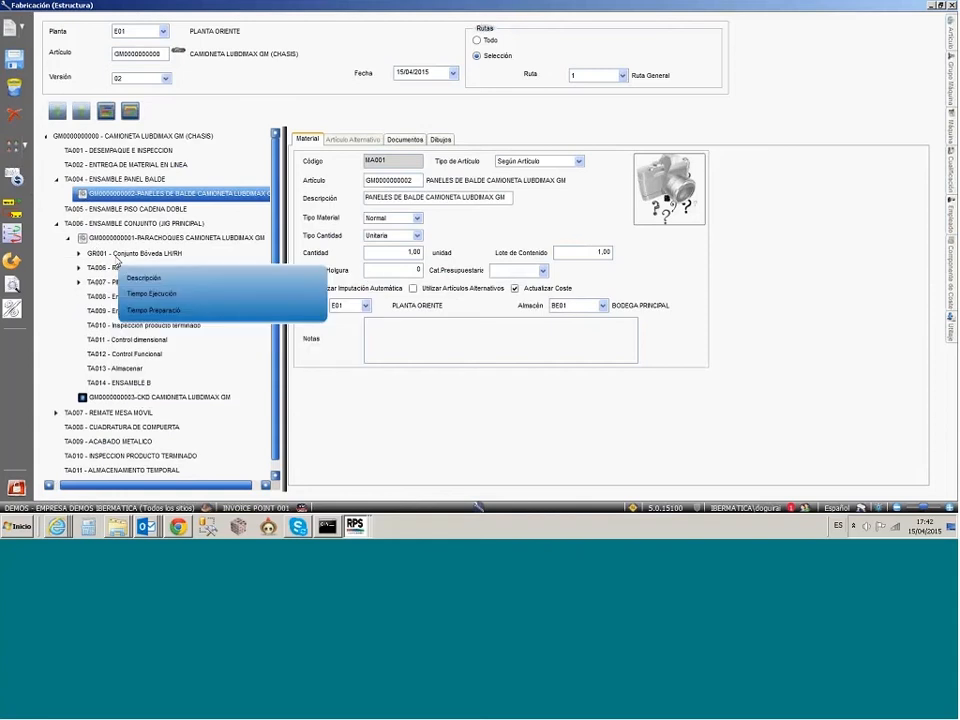
click(120, 254)
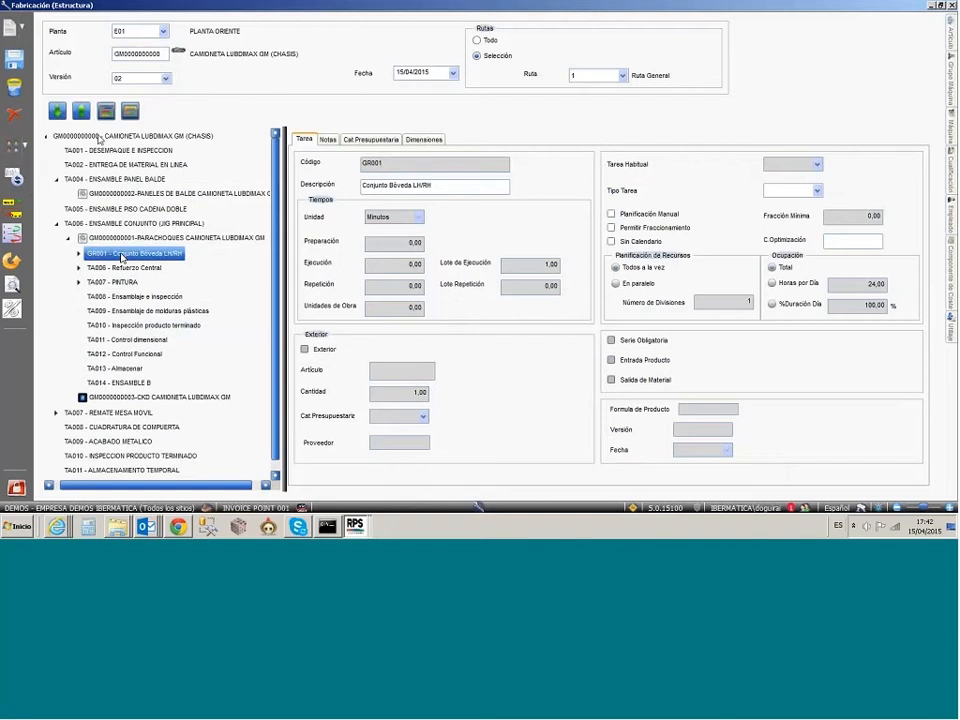
mouse_move(98, 139)
click(79, 269)
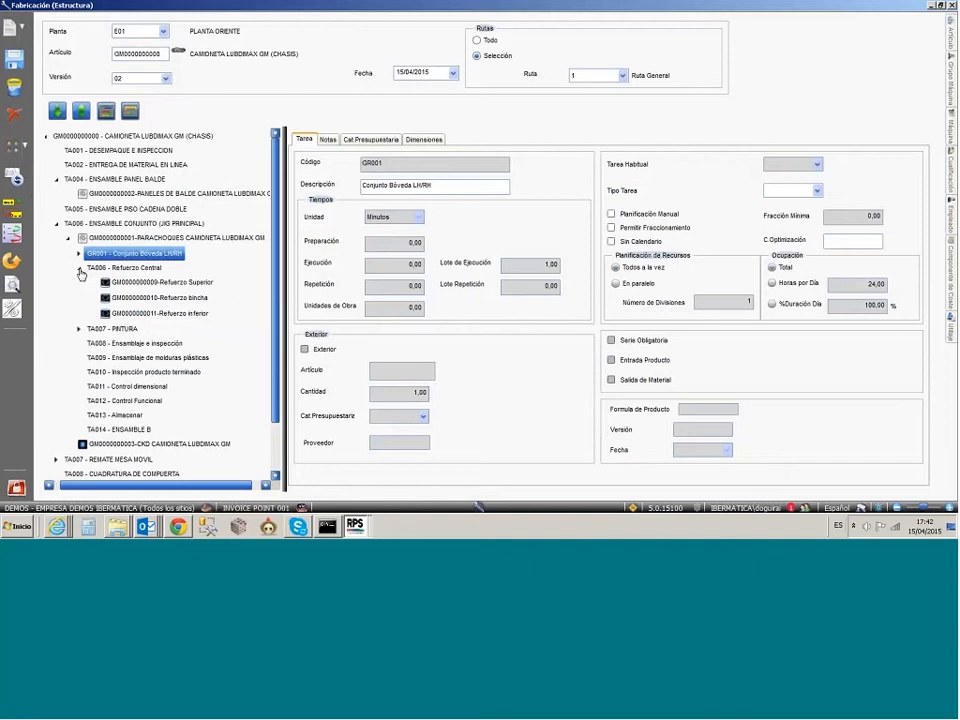
click(79, 329)
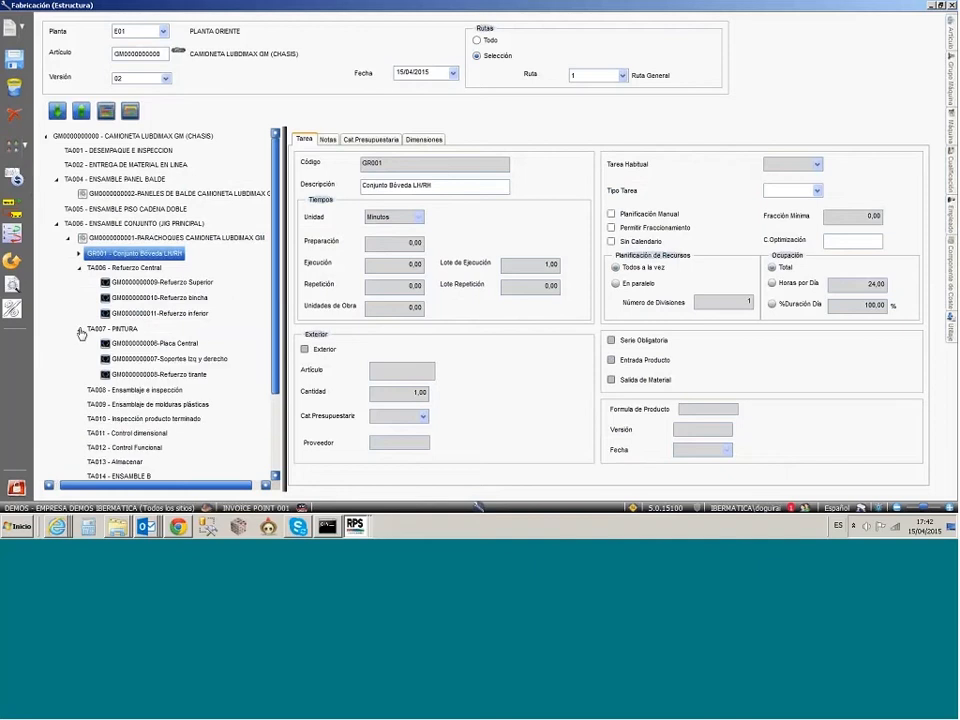
scroll(80, 333, down, 5)
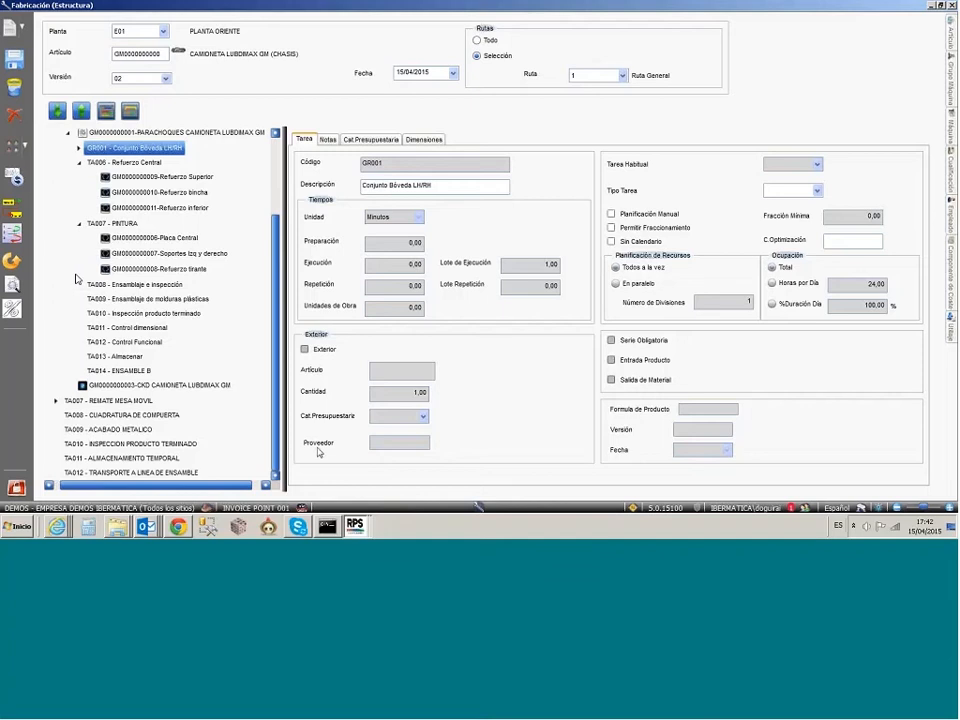
Step: Switch to the MRP planning window and shrink its filter area to show the purchase proposals for the chassis
click(358, 528)
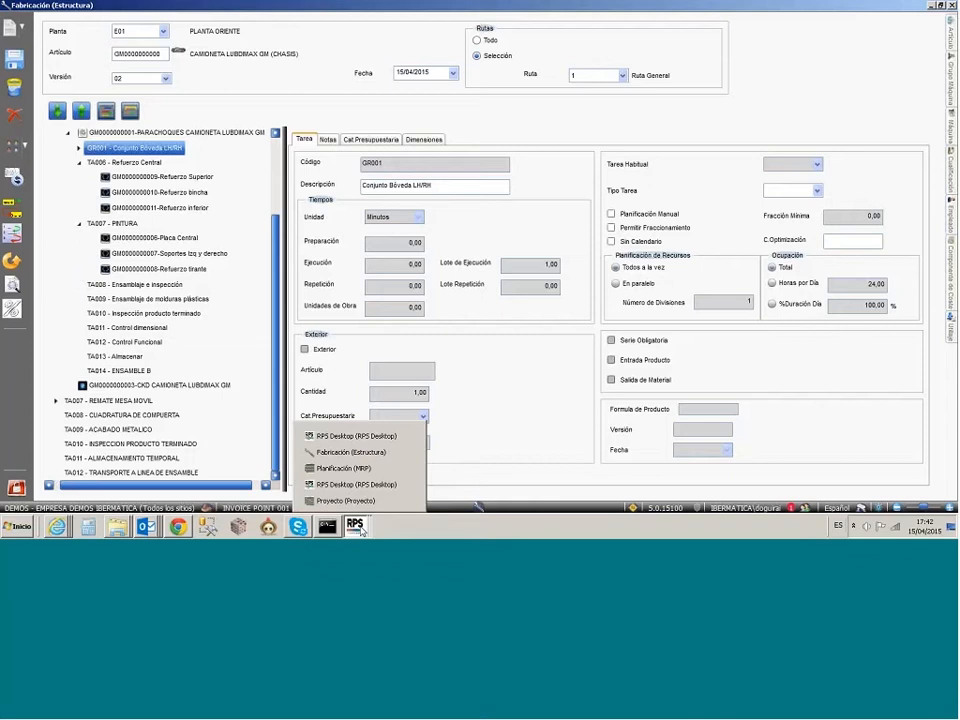
click(345, 470)
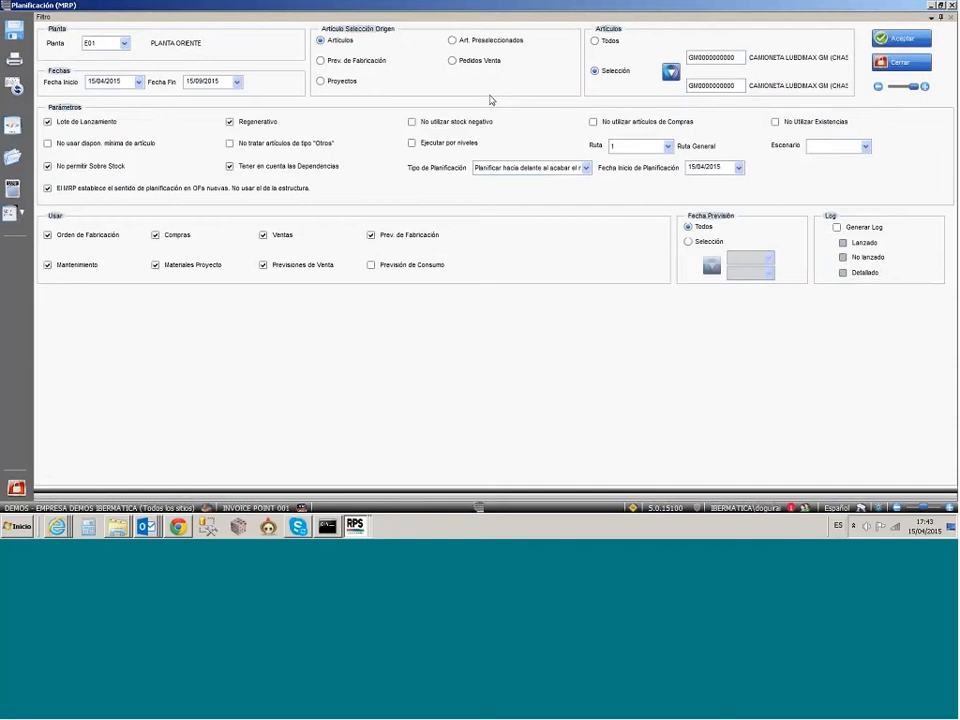
click(847, 99)
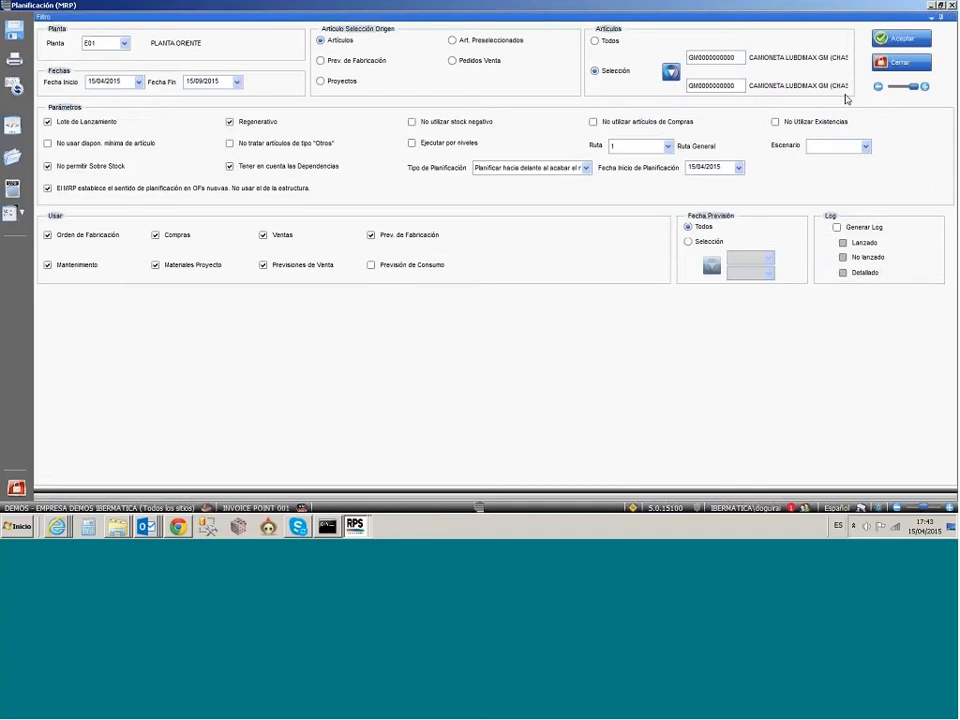
click(914, 89)
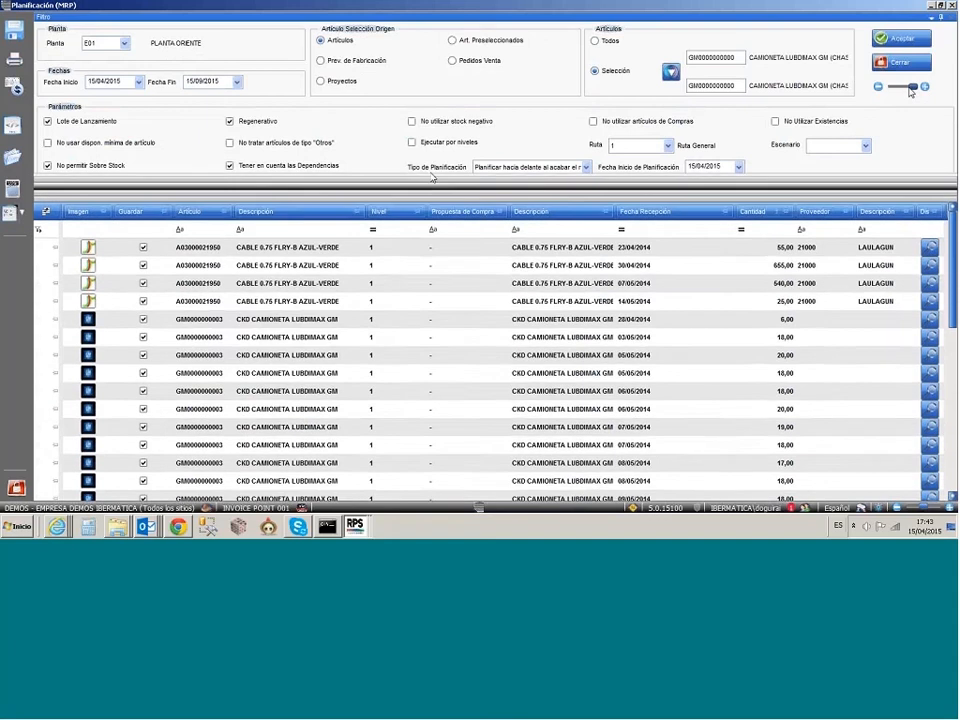
Step: Enlarge the manufacturing proposals grid over the purchase proposals and examine the level 0 chassis proposals
click(368, 192)
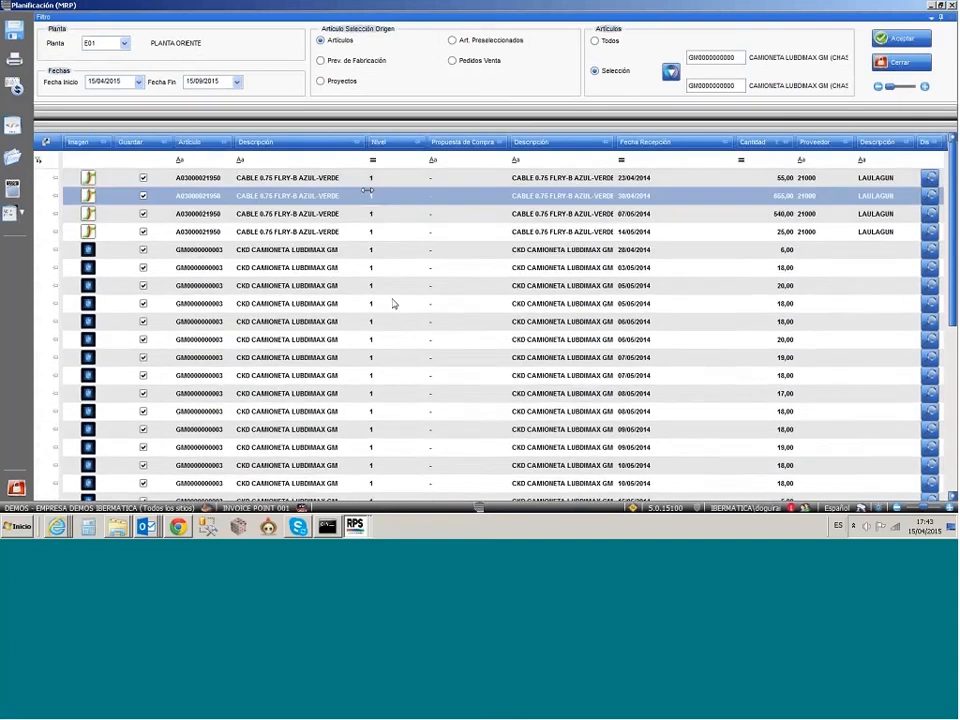
drag(380, 126, 389, 500)
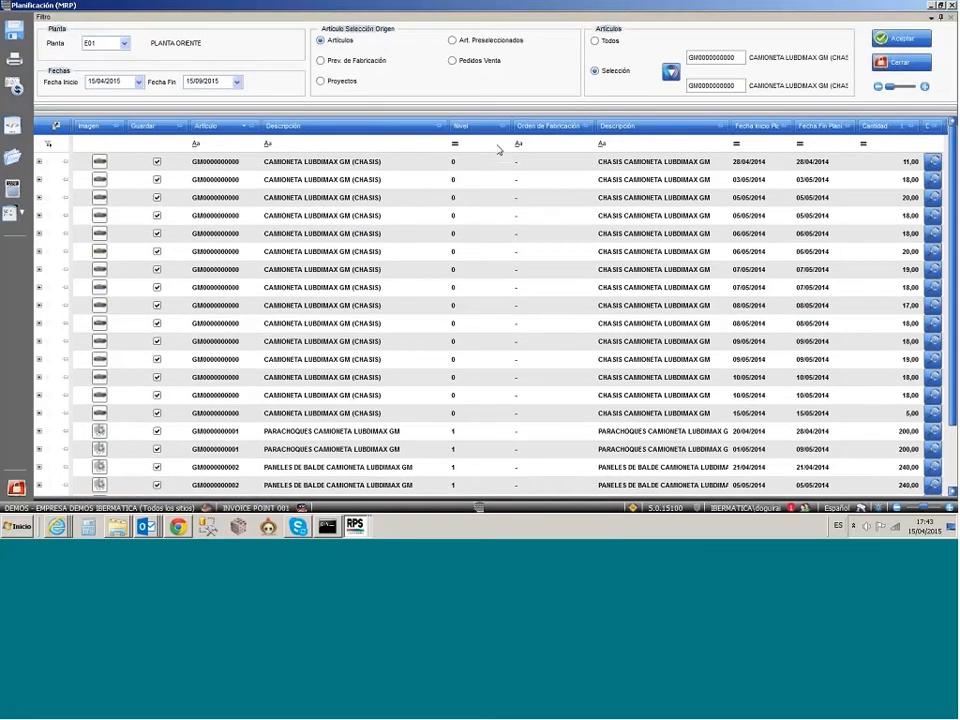
click(509, 292)
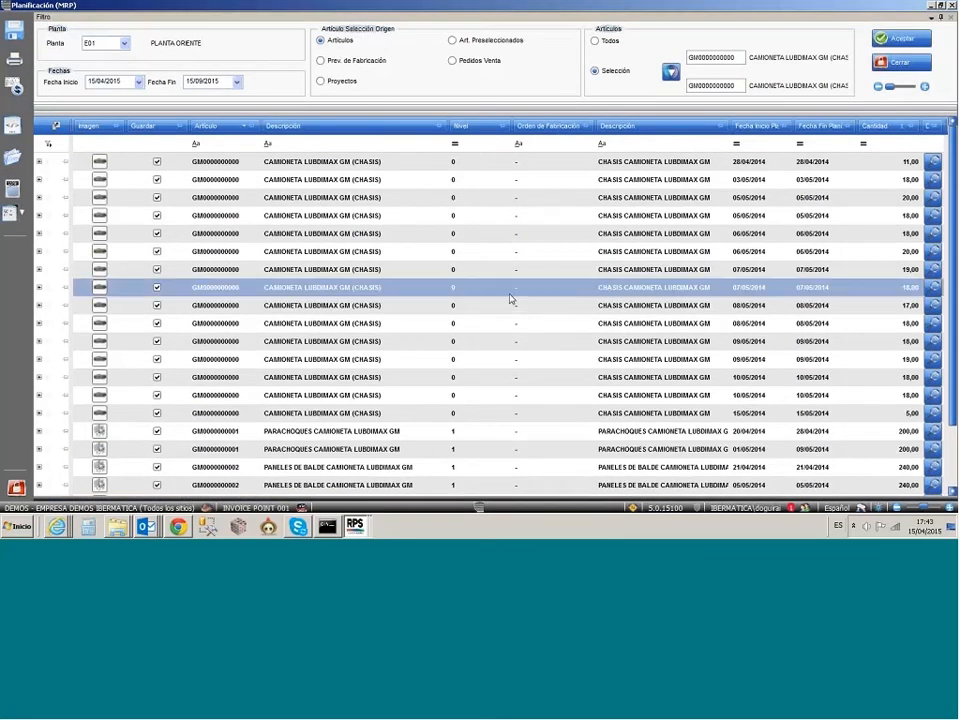
click(688, 270)
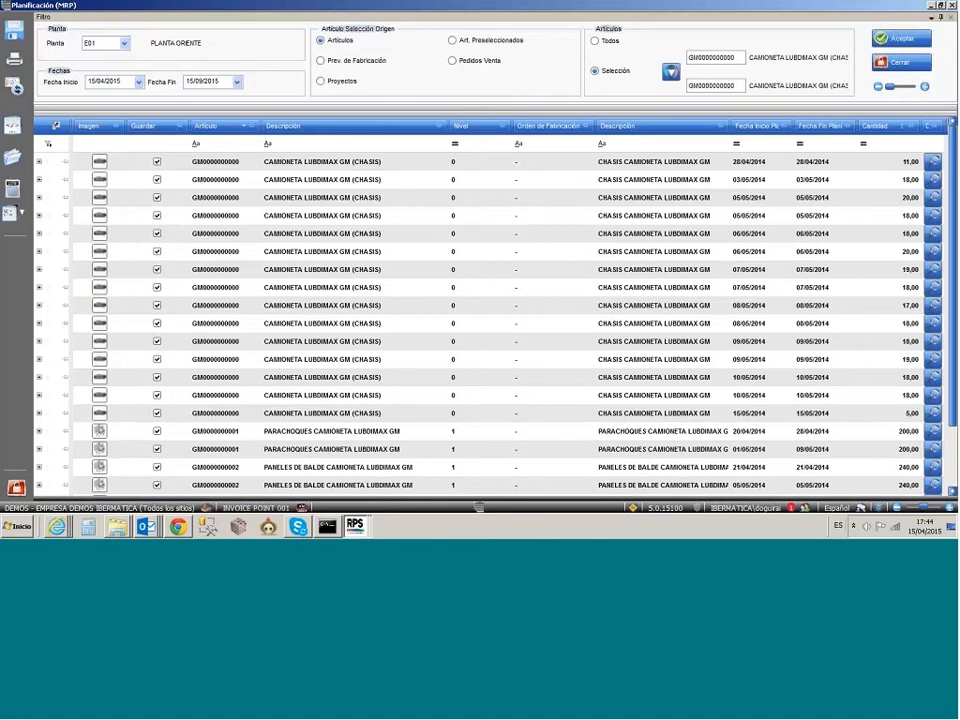
Step: Open the availability of the chassis proposal dated 28/04/2014, examine its projection chart, and shrink the filter area again
click(846, 168)
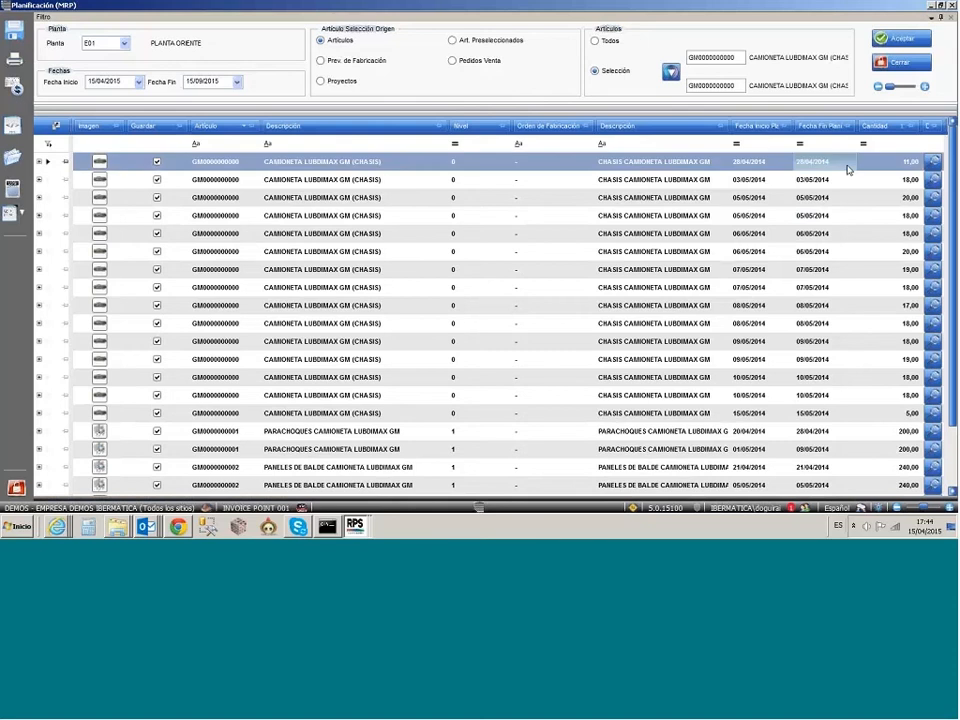
click(936, 167)
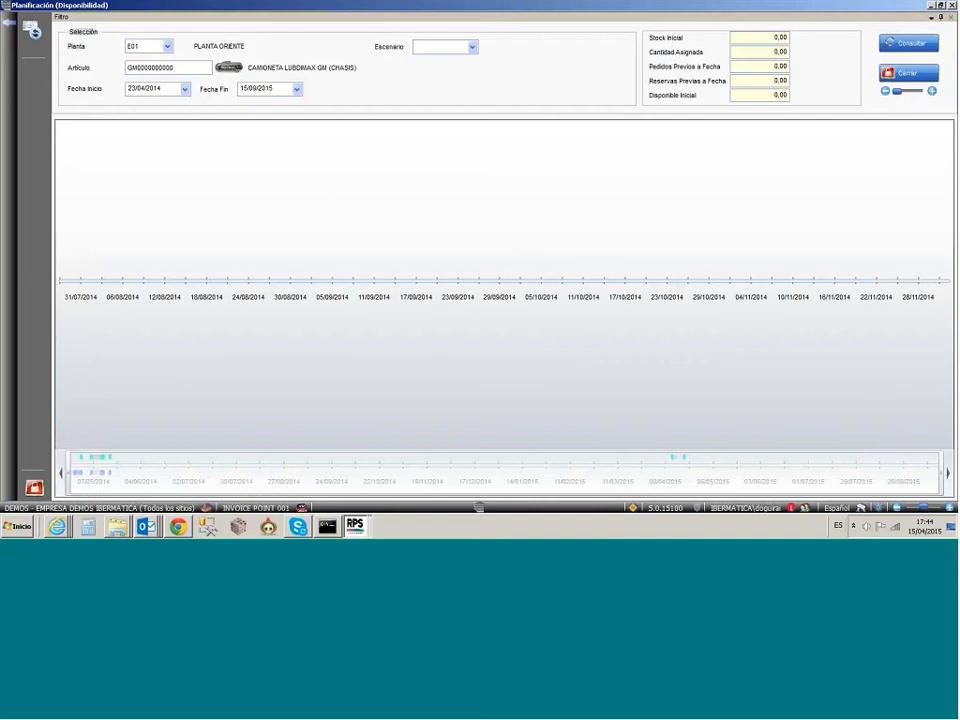
click(931, 92)
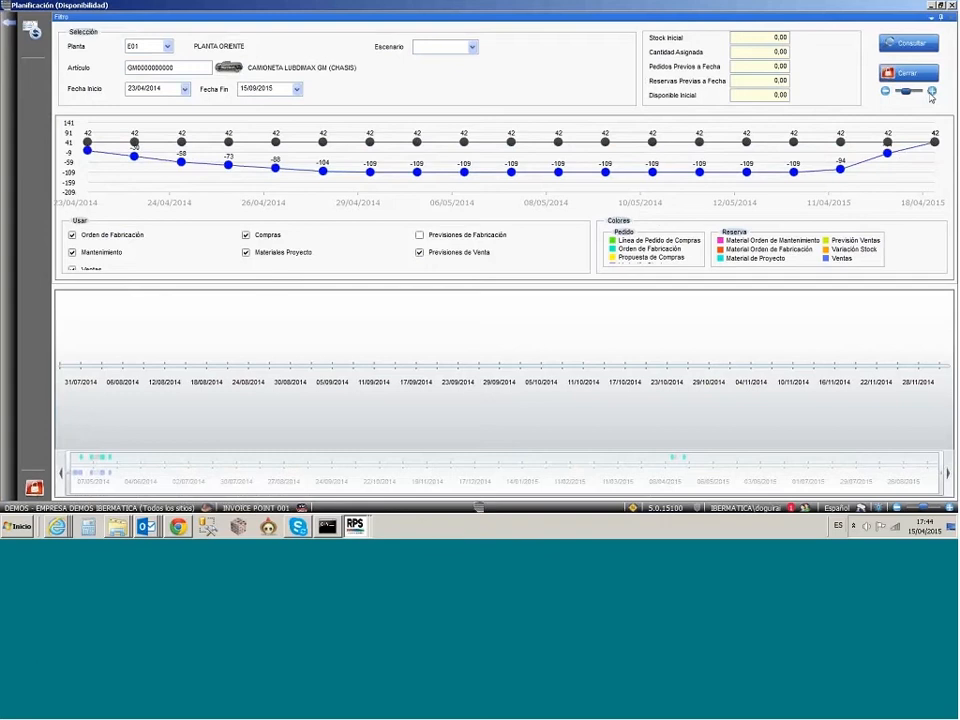
click(931, 93)
drag(922, 91, 896, 92)
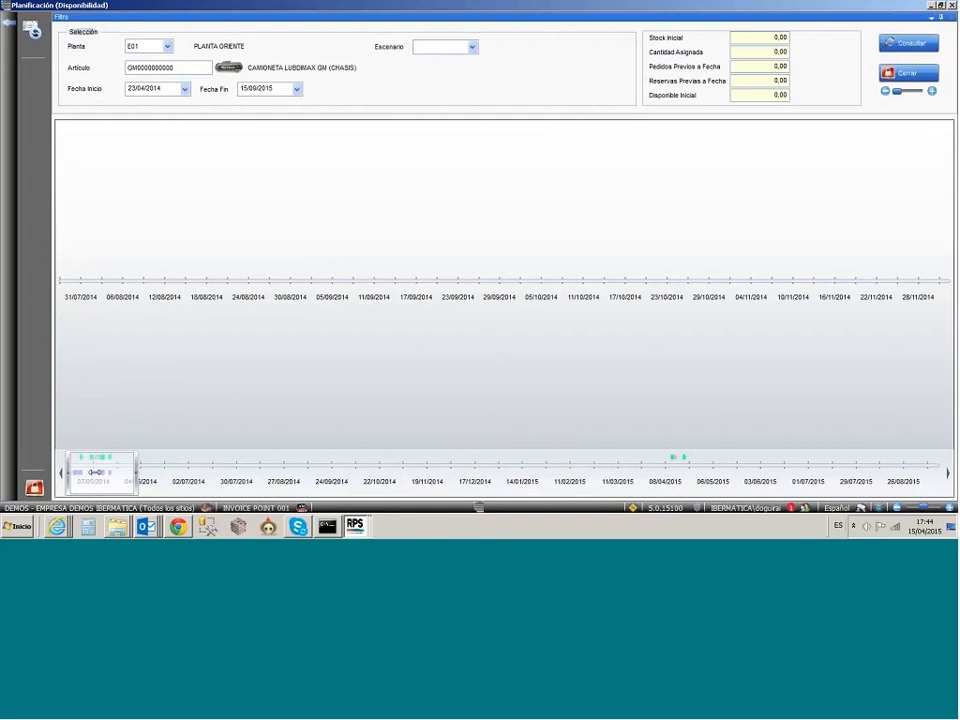
Step: Focus the availability timeline on late April to early June 2014, inspect the 29/04/2014 Ventas entry, and return to the MRP proposals
drag(96, 472, 87, 483)
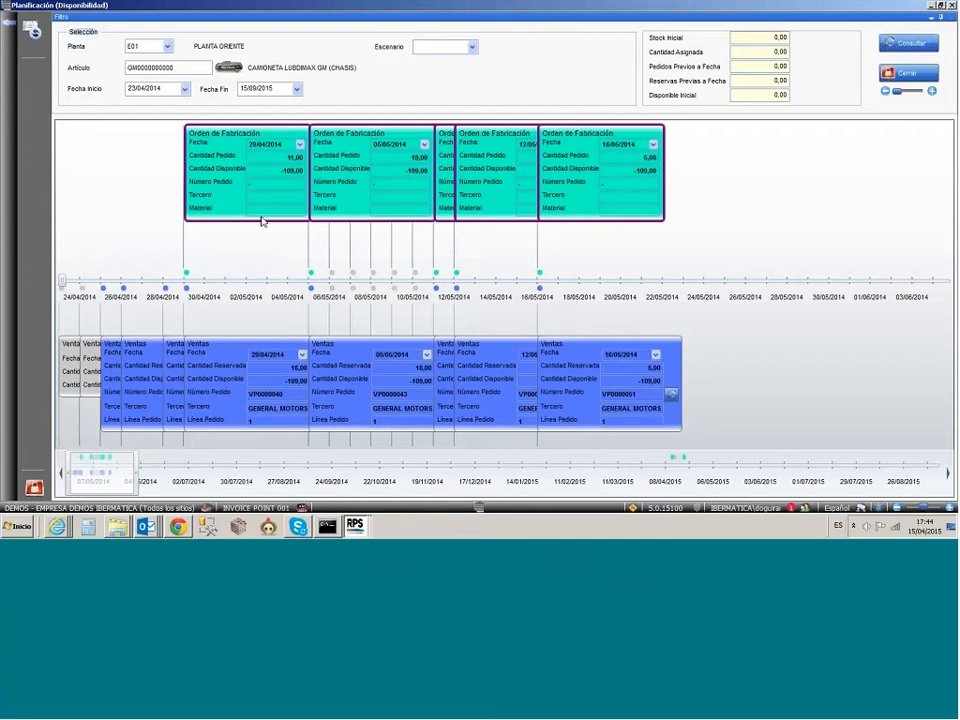
click(217, 352)
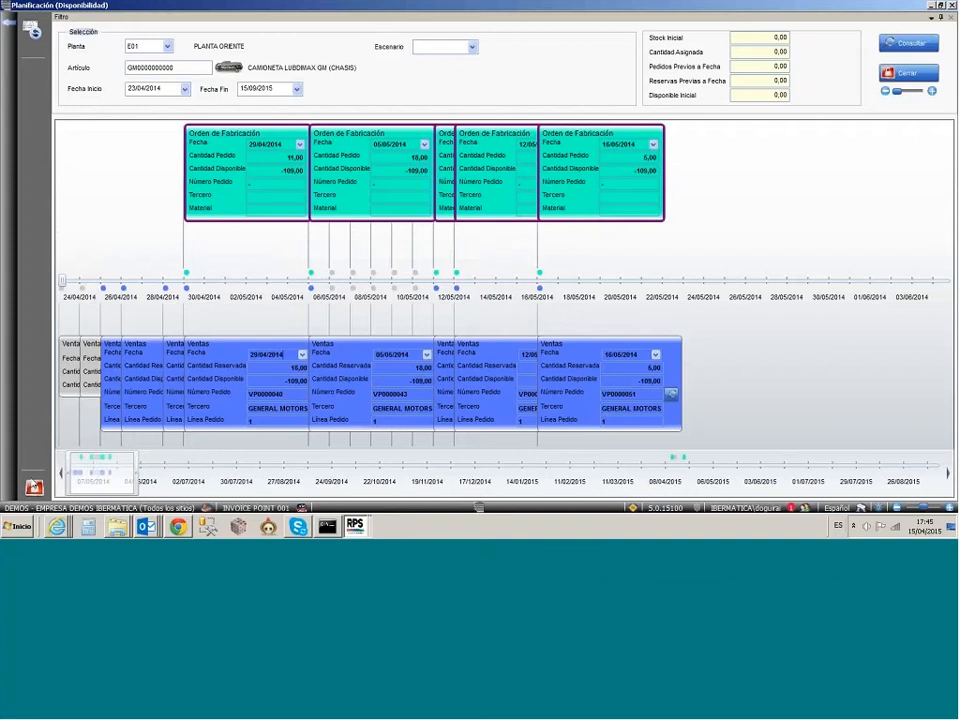
click(34, 487)
click(604, 305)
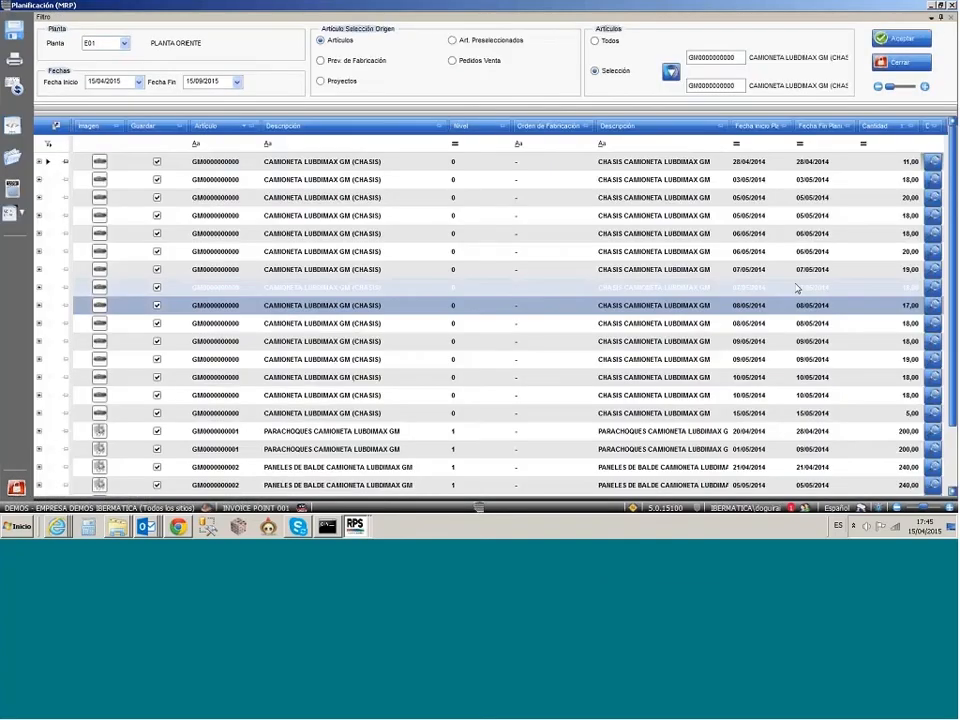
Step: Review the manufacturing proposals from the chassis down to Pieza Cortada de excesos, including the dates of the 15/05/2014 chassis proposal
click(894, 252)
scroll(895, 263, down, 1)
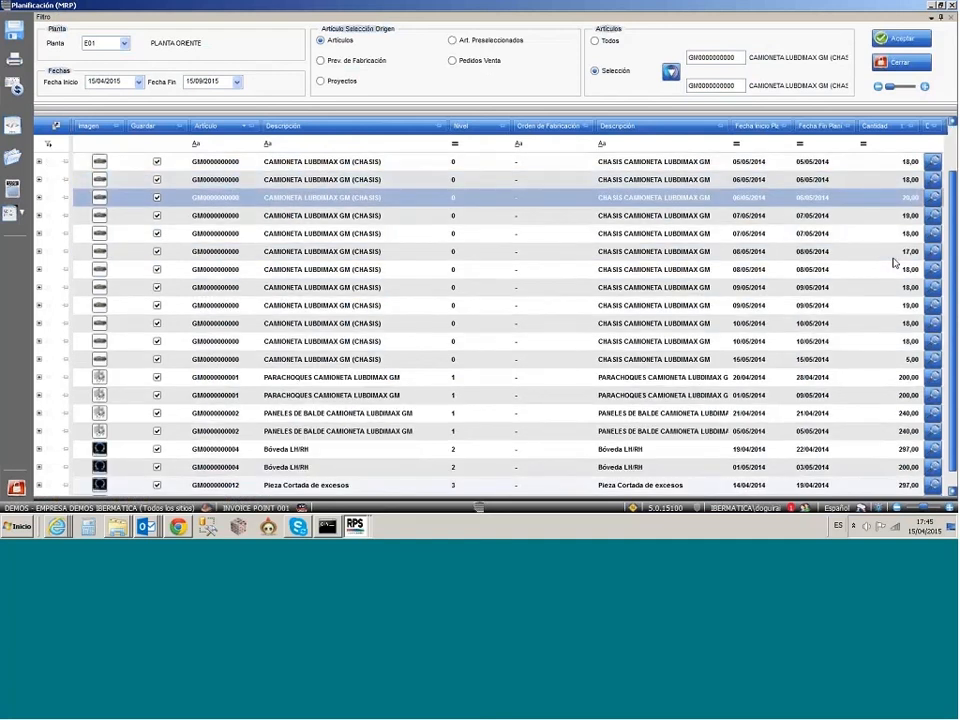
scroll(900, 300, down, 1)
click(912, 343)
click(825, 346)
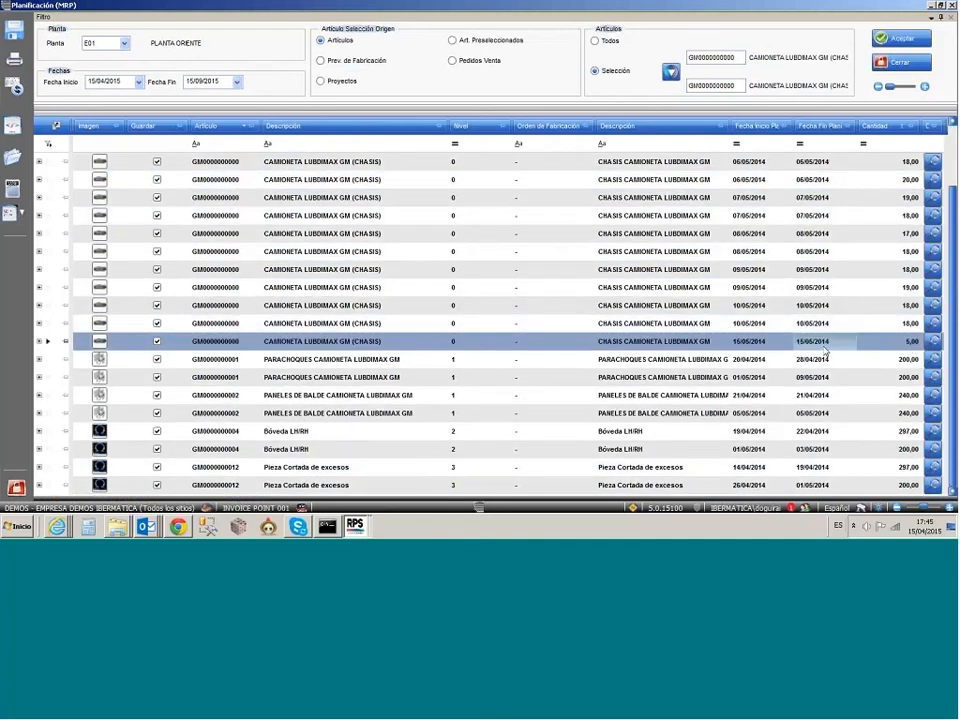
click(761, 343)
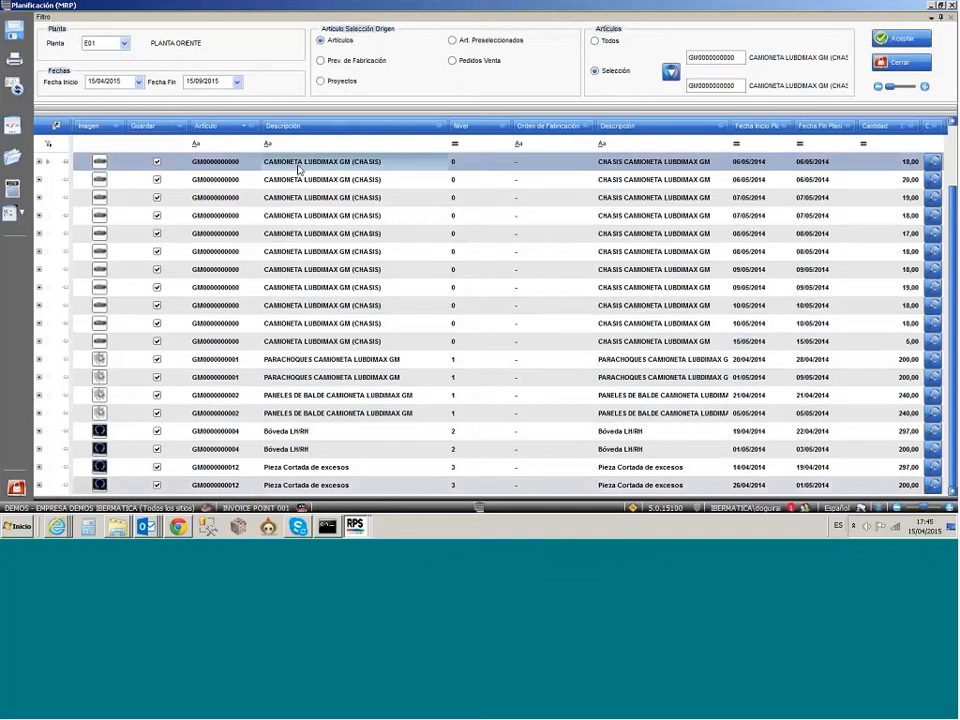
click(298, 167)
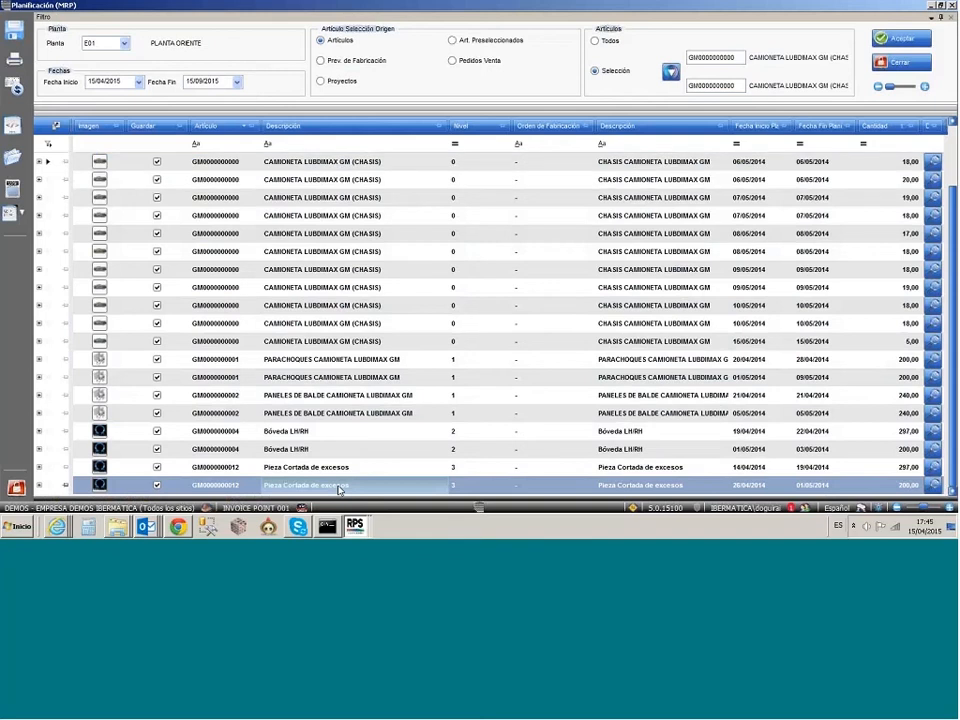
click(373, 485)
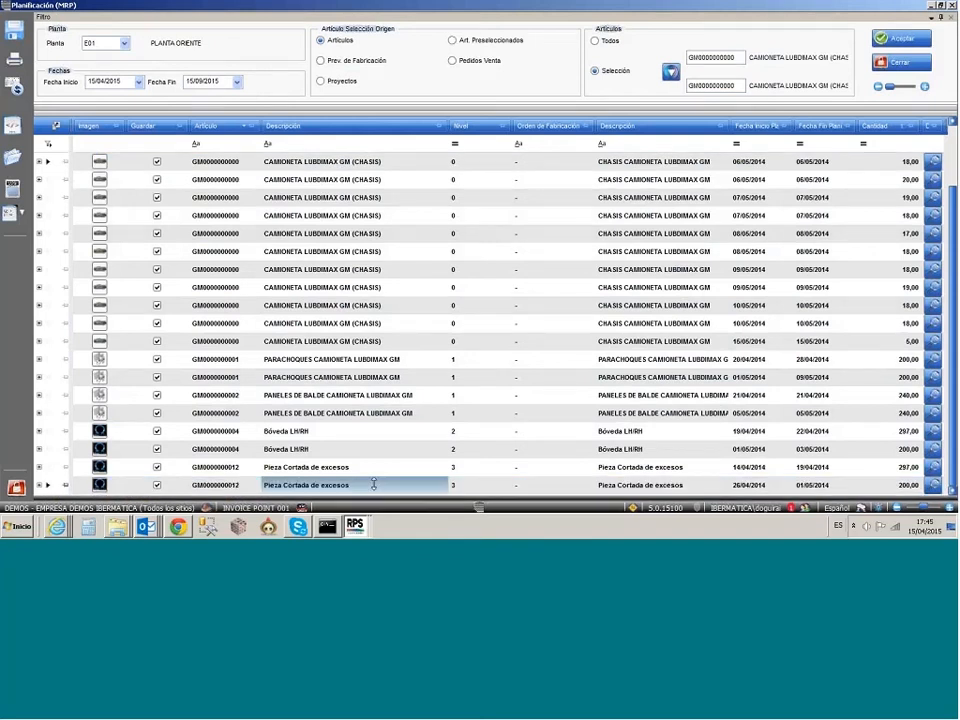
Step: Bring back the purchase proposals, inspect the CABLE 0.75 FLRY-B AZUL-VERDE reception dates, and close the MRP planning without saving
drag(374, 485, 391, 136)
click(277, 200)
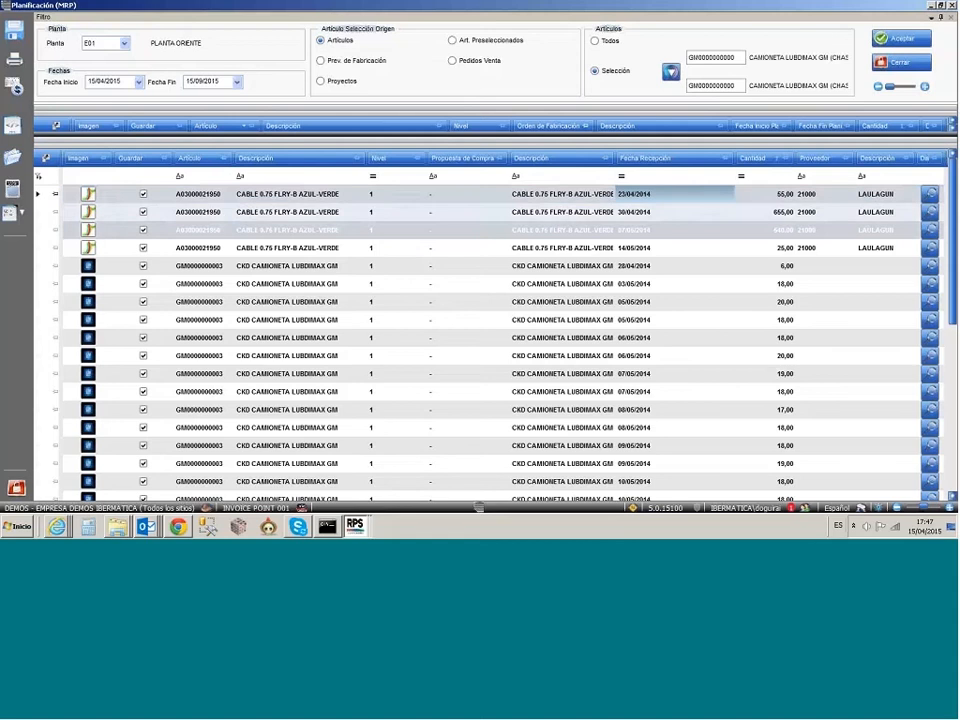
click(644, 214)
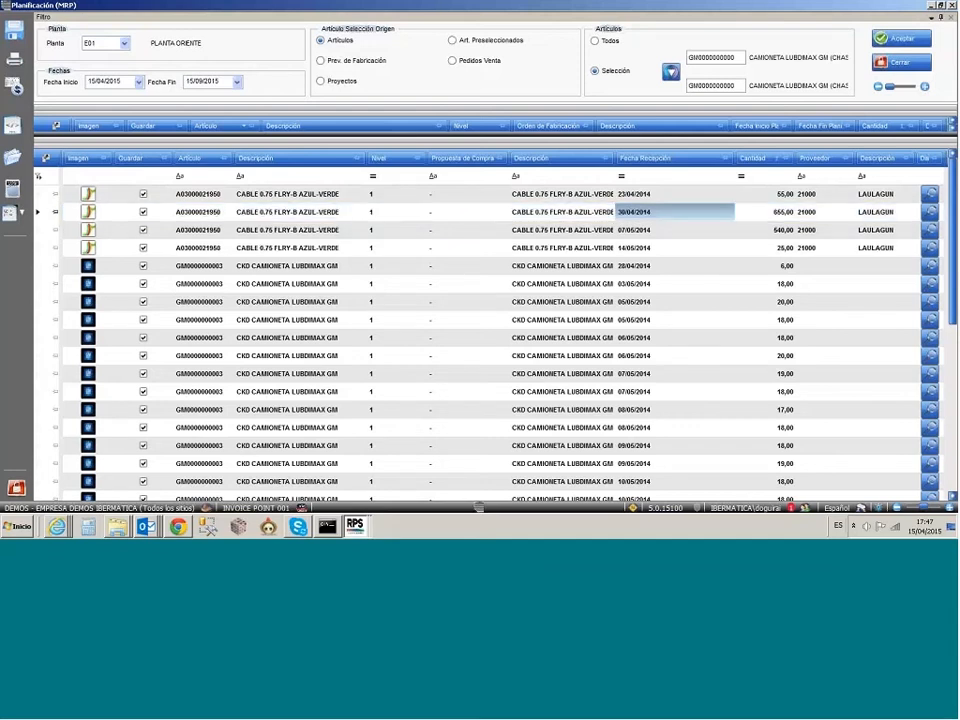
click(16, 488)
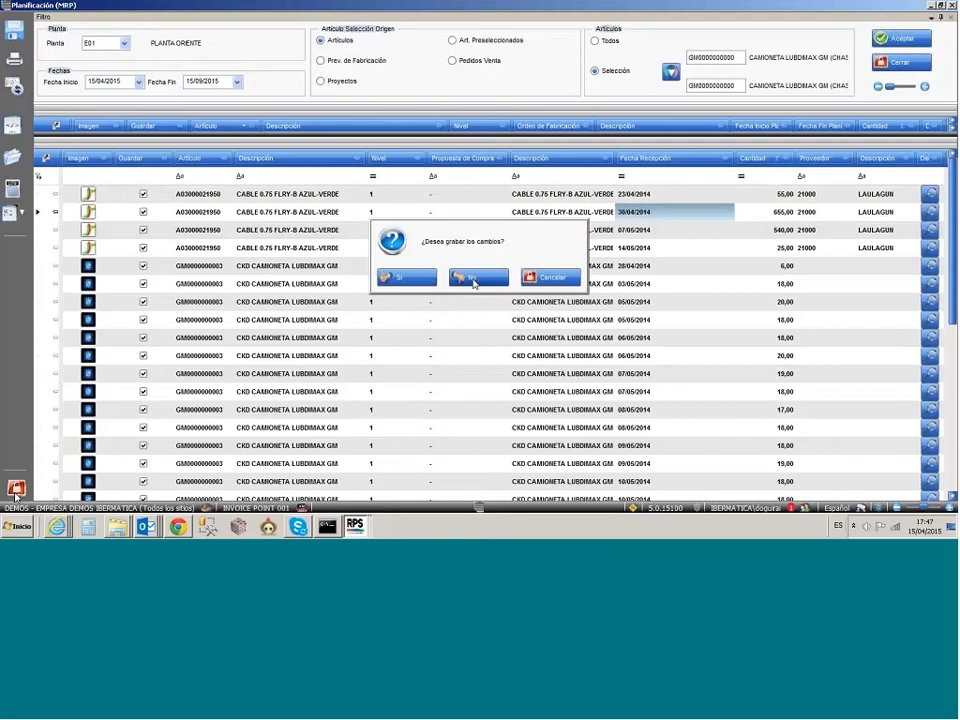
click(474, 280)
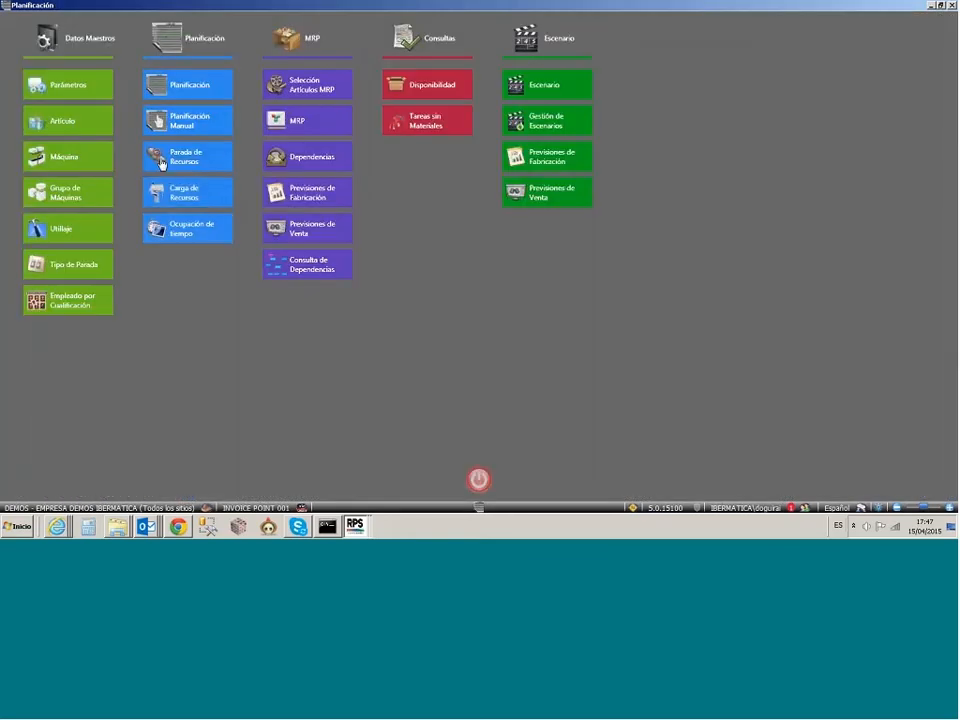
Step: Open the Planificación board for plant ECU, expand all its resources, and inspect the CRISTALIZACION tasks
click(188, 85)
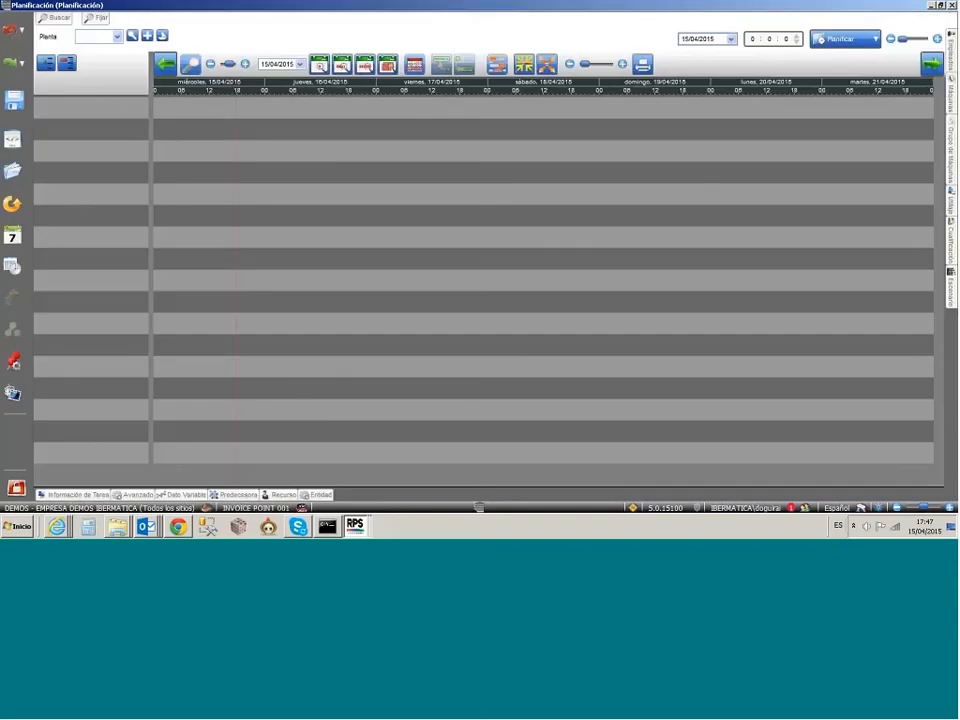
text(ECU)
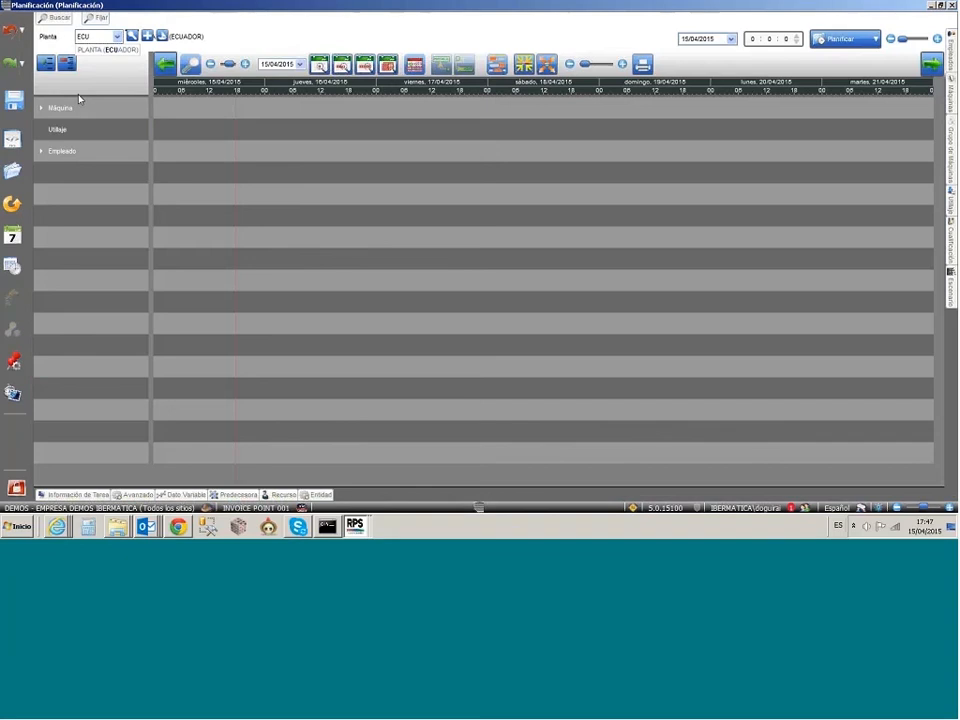
click(45, 64)
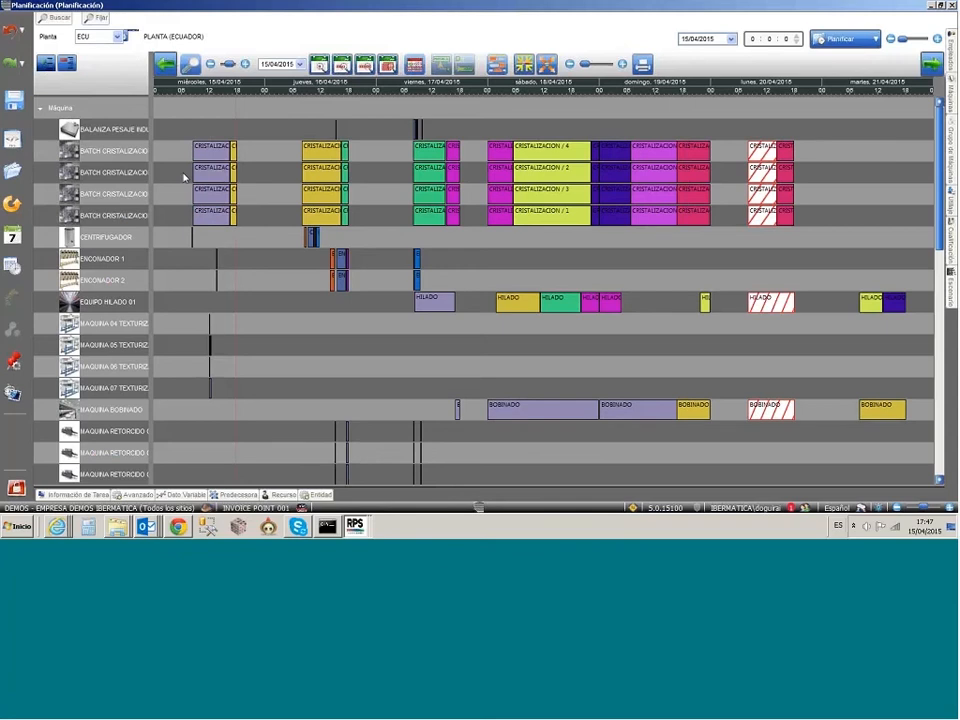
mouse_move(206, 155)
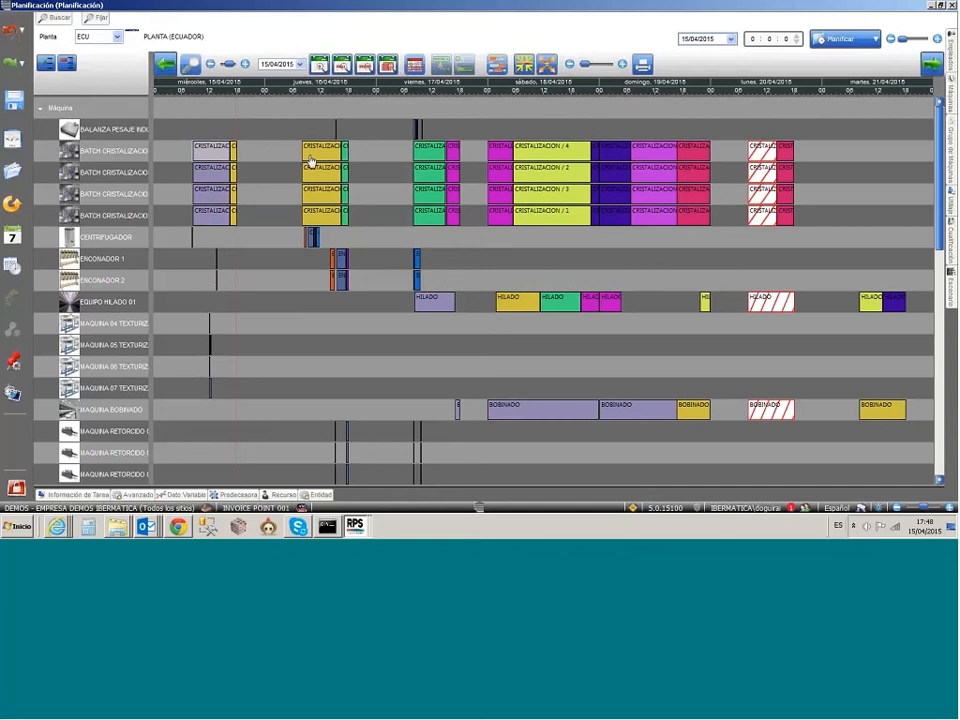
mouse_move(311, 161)
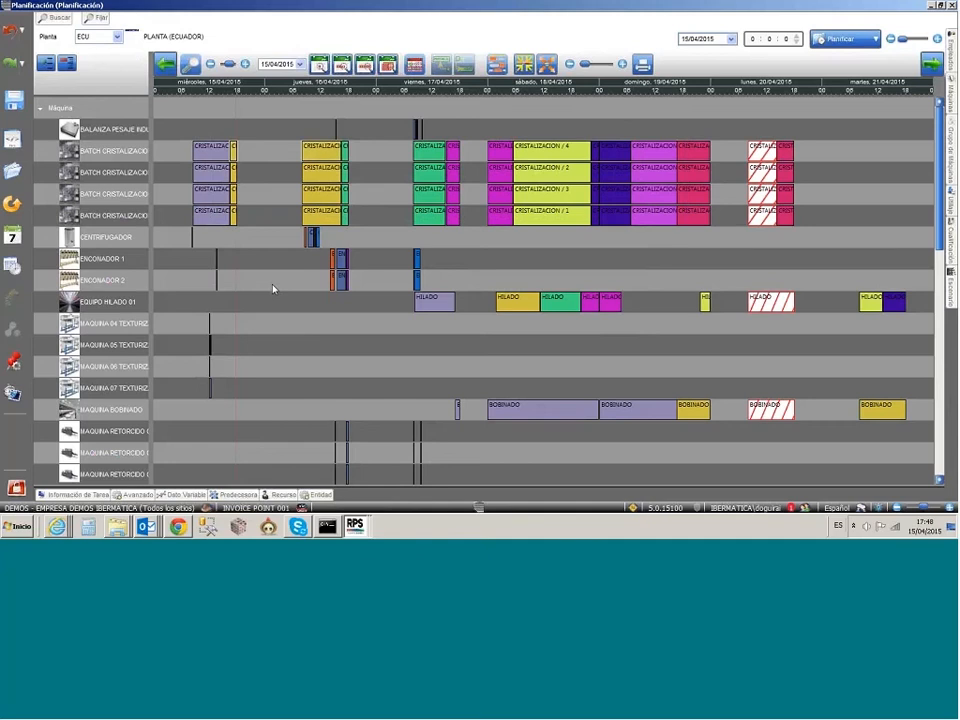
Step: Add Prioridad de la tarea and Fecha de entrega de entidad to the planning criteria, adjust the priority's sort direction, and accept
click(10, 272)
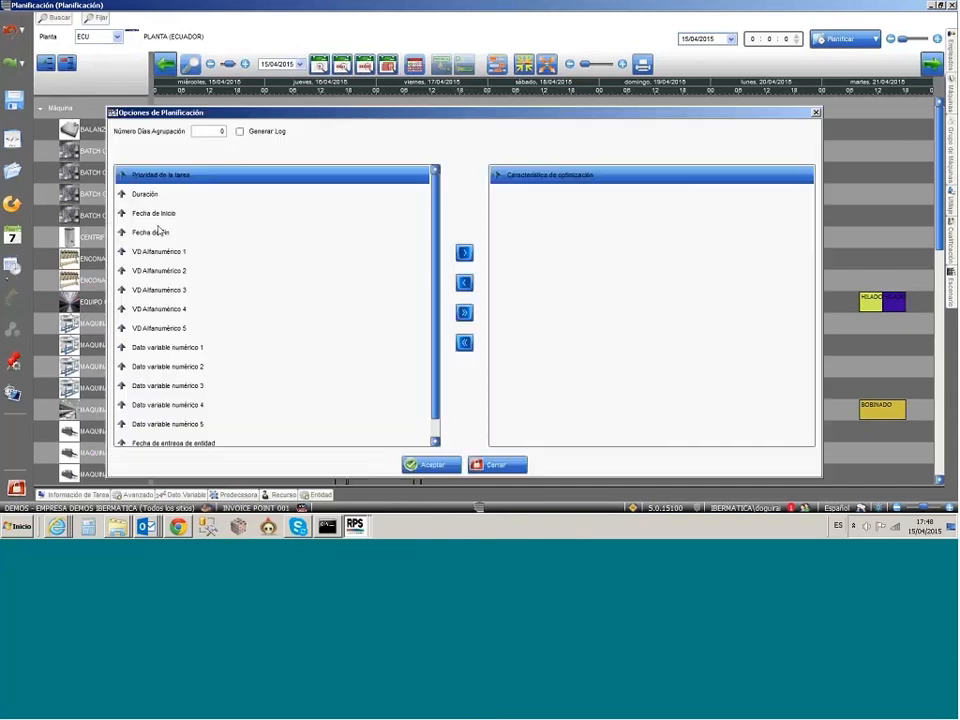
click(464, 253)
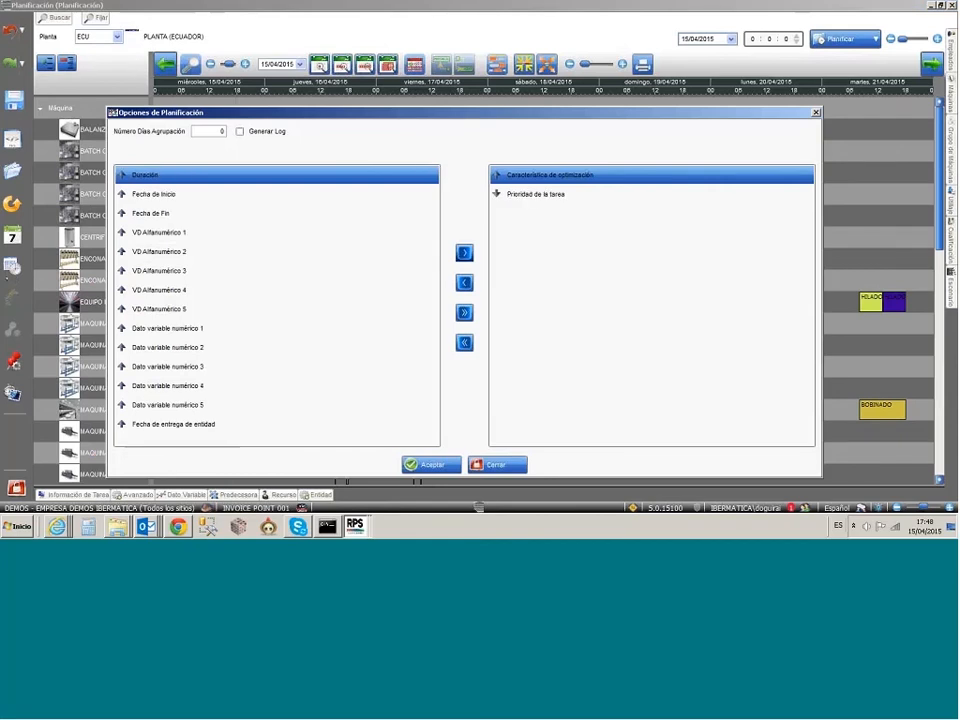
click(497, 194)
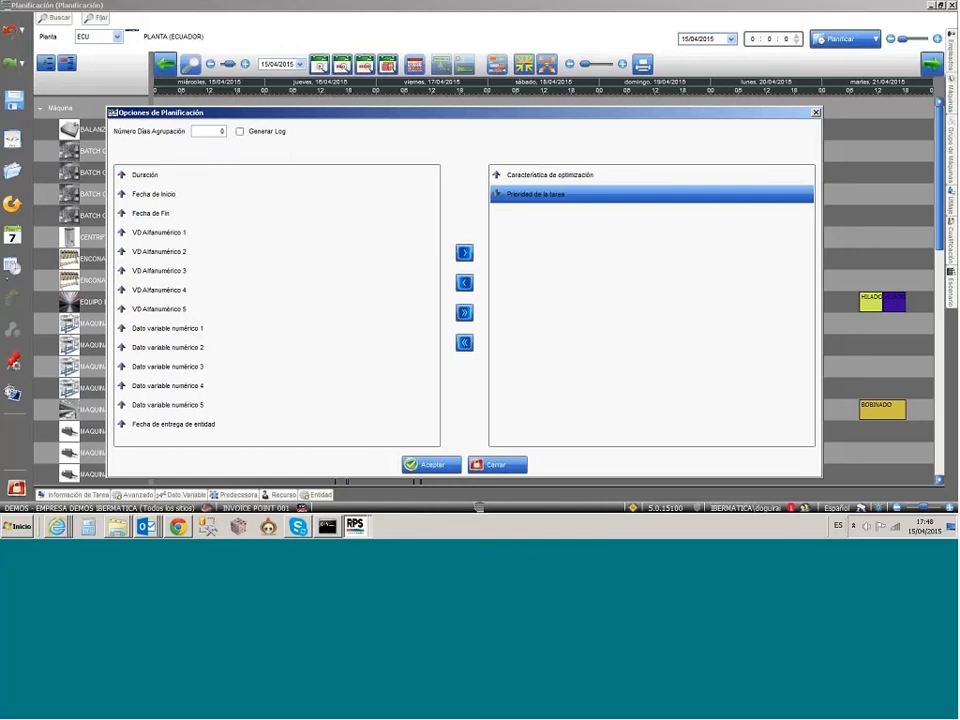
click(464, 253)
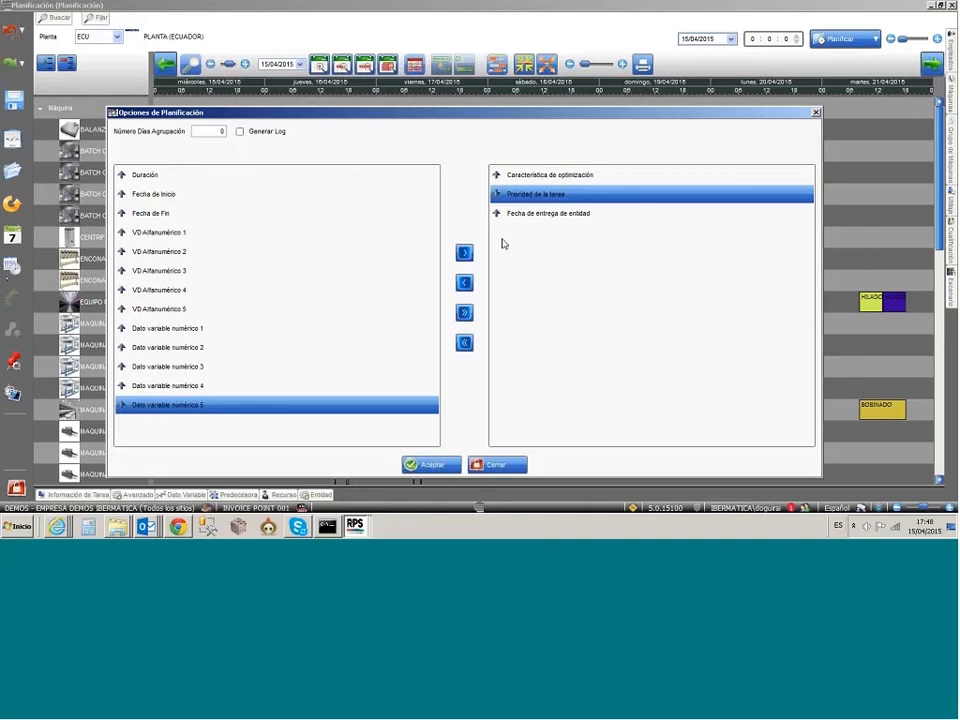
click(430, 465)
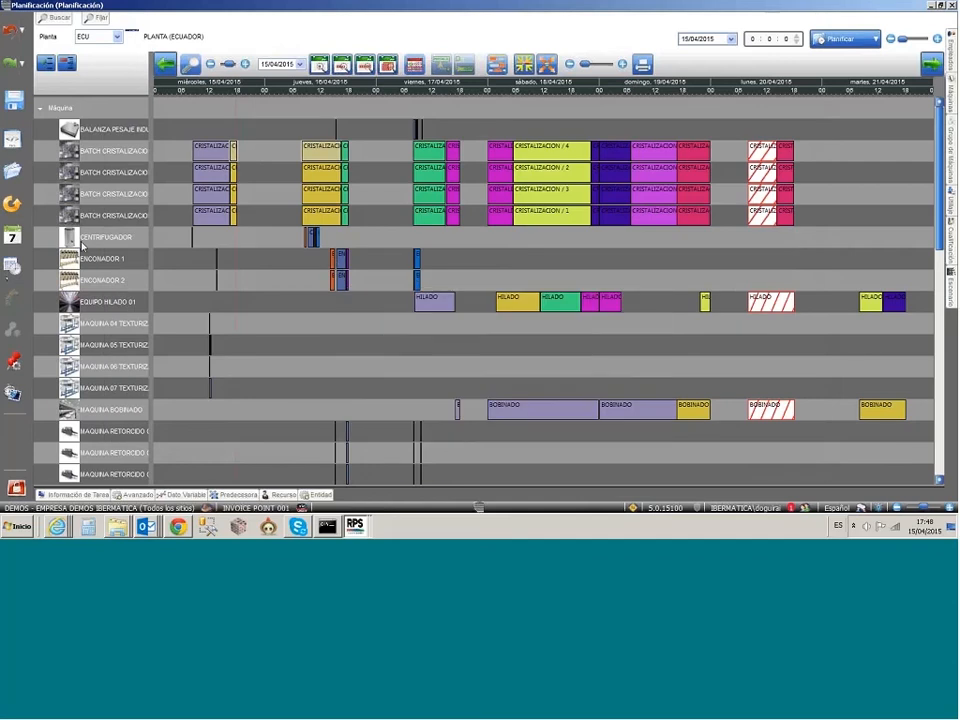
Step: Replan the ECU plant with the new criteria and review the rescheduled tasks from the machines down to the employees
click(14, 266)
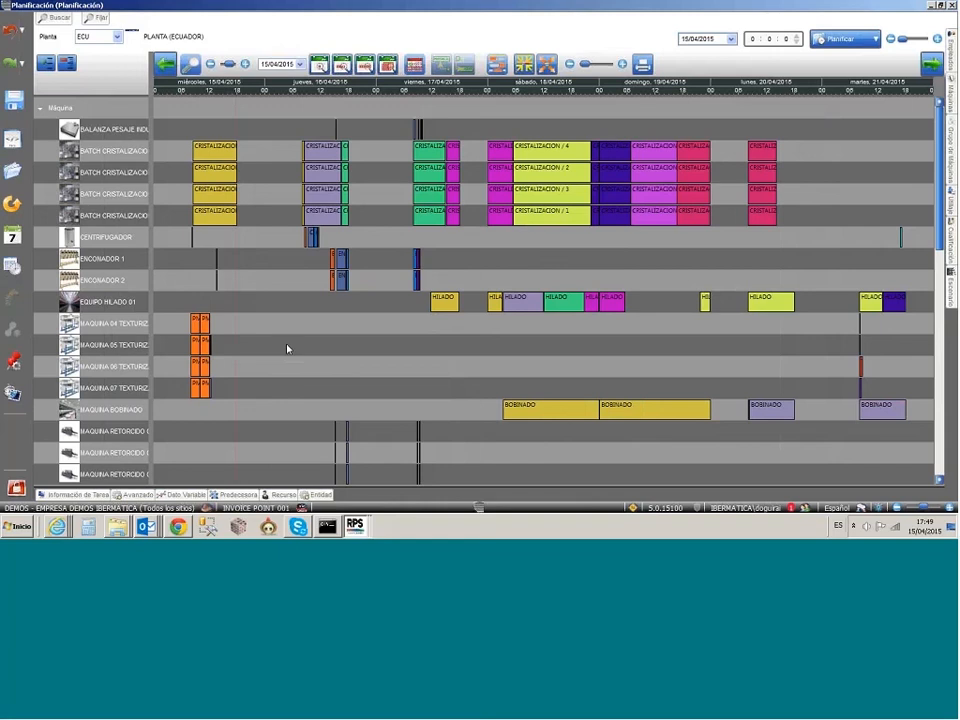
scroll(287, 348, down, 5)
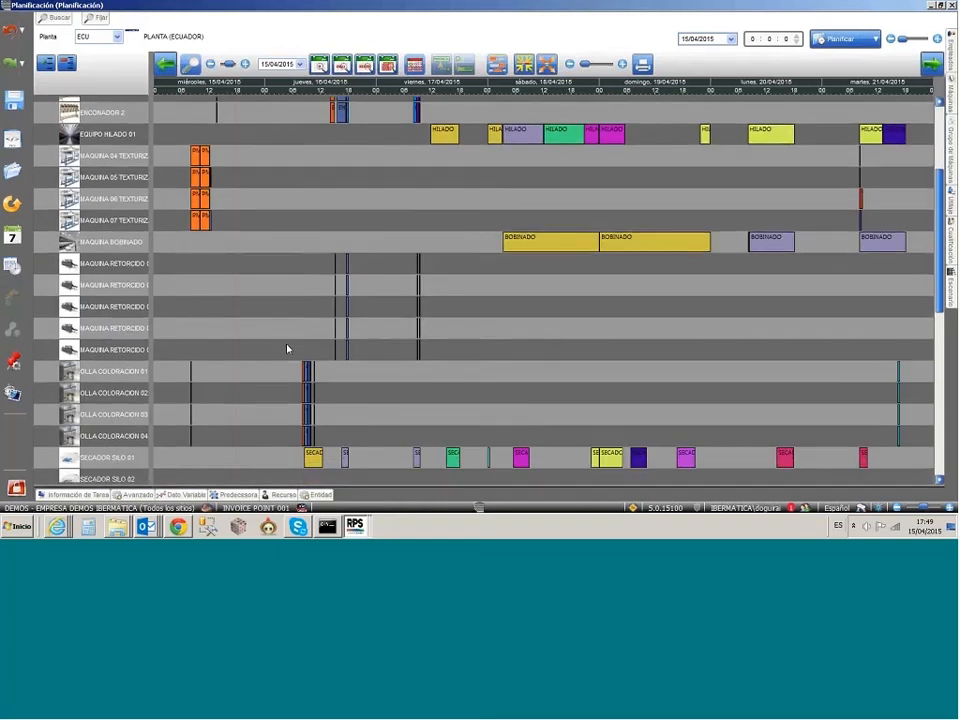
scroll(287, 348, down, 5)
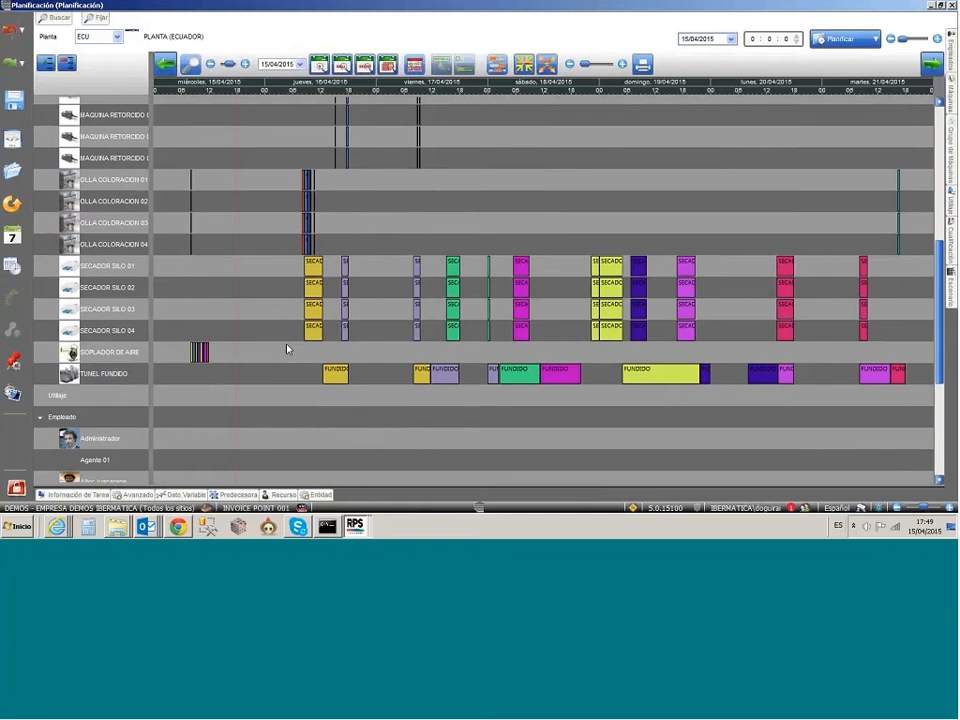
scroll(287, 348, down, 5)
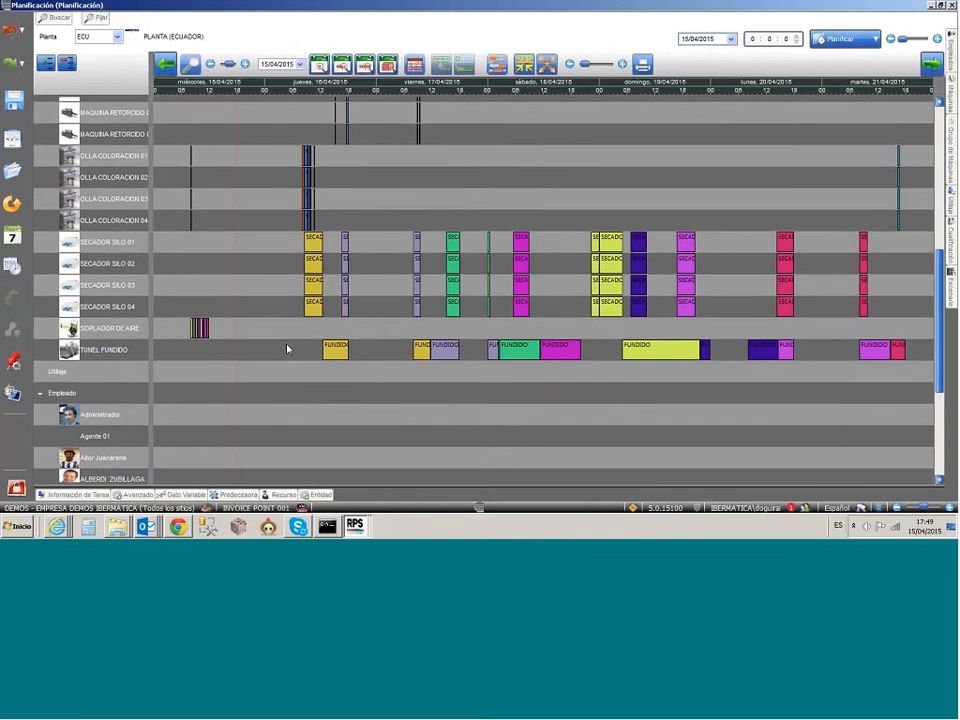
scroll(287, 348, down, 2)
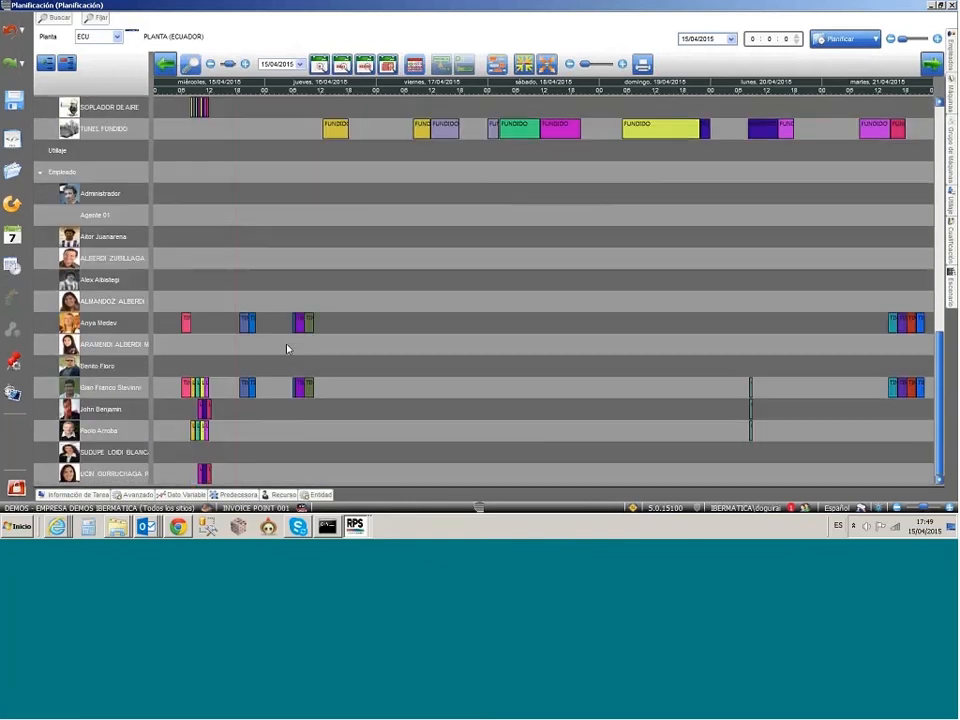
Step: Reassign the employee task starting on the evening of 15/04/2015 to another employee on the ECU board
mouse_move(189, 389)
drag(243, 387, 243, 366)
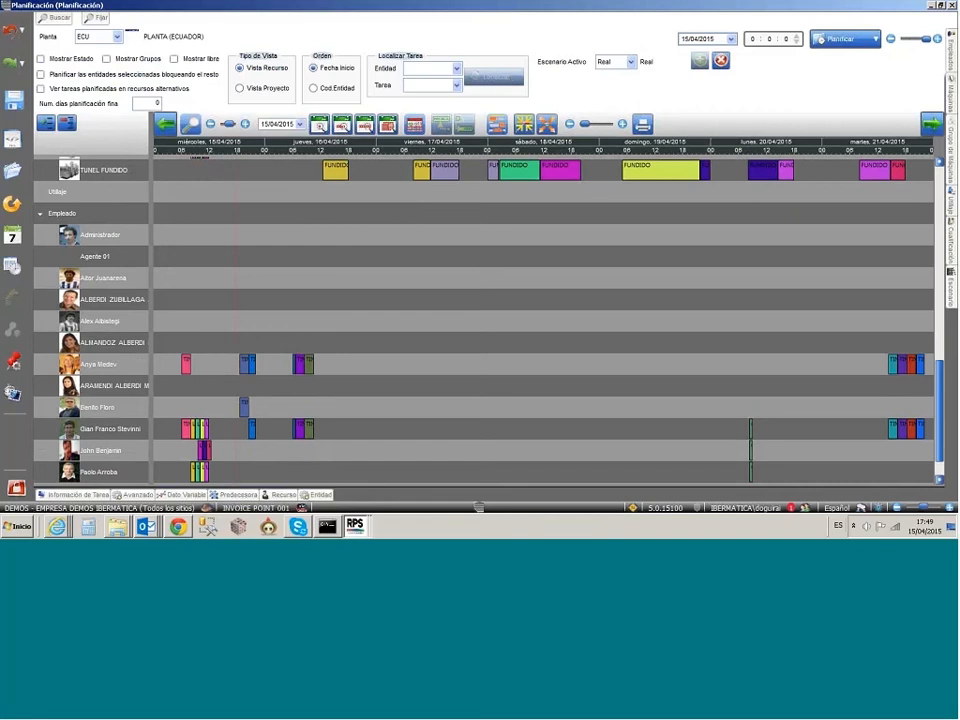
Step: Display the tasks coloured by status, restore their normal colours, and return to the machine rows
click(58, 62)
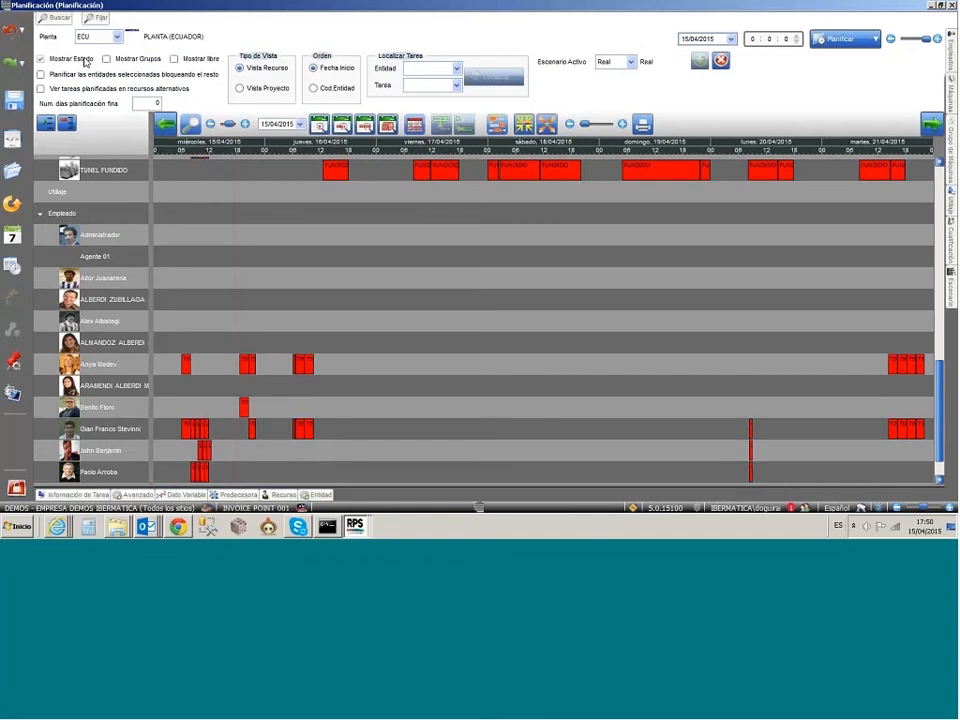
click(86, 62)
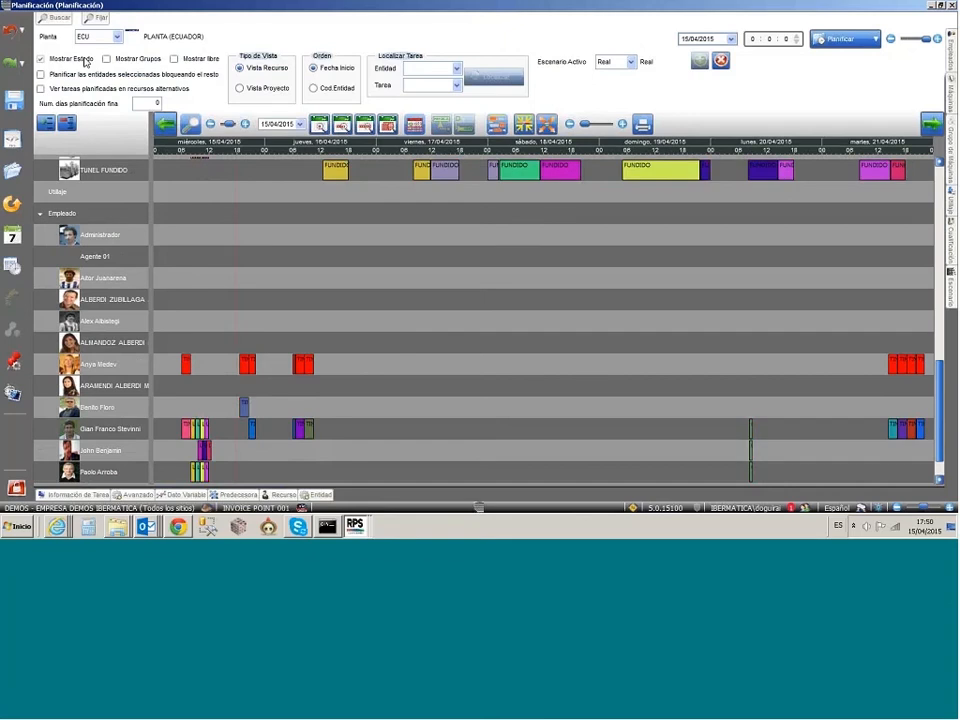
scroll(311, 268, up, 4)
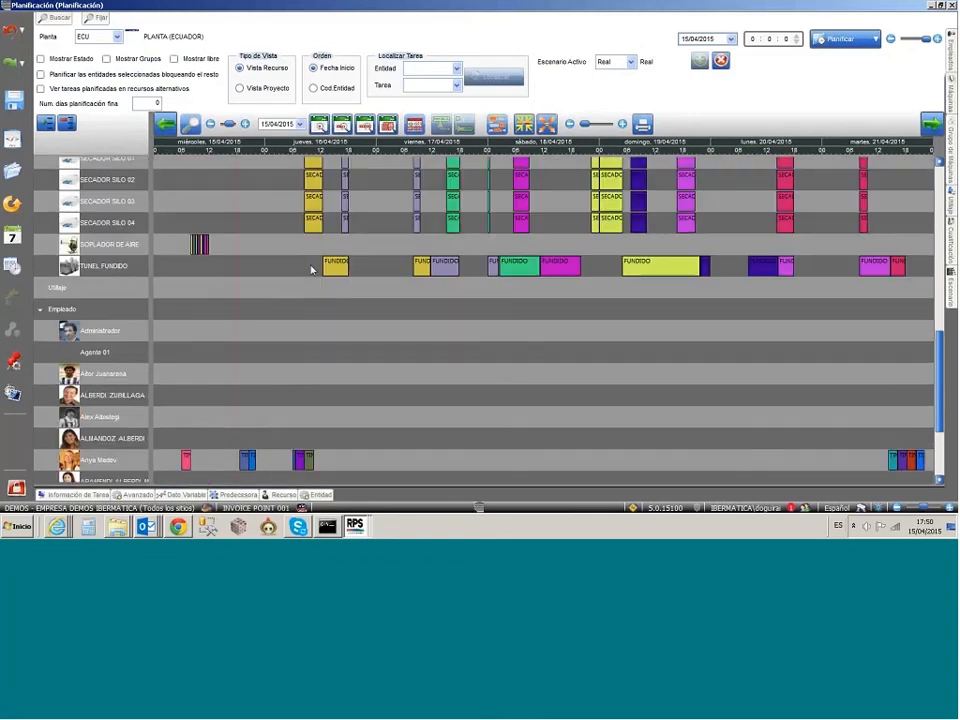
scroll(311, 268, up, 1)
scroll(311, 268, up, 14)
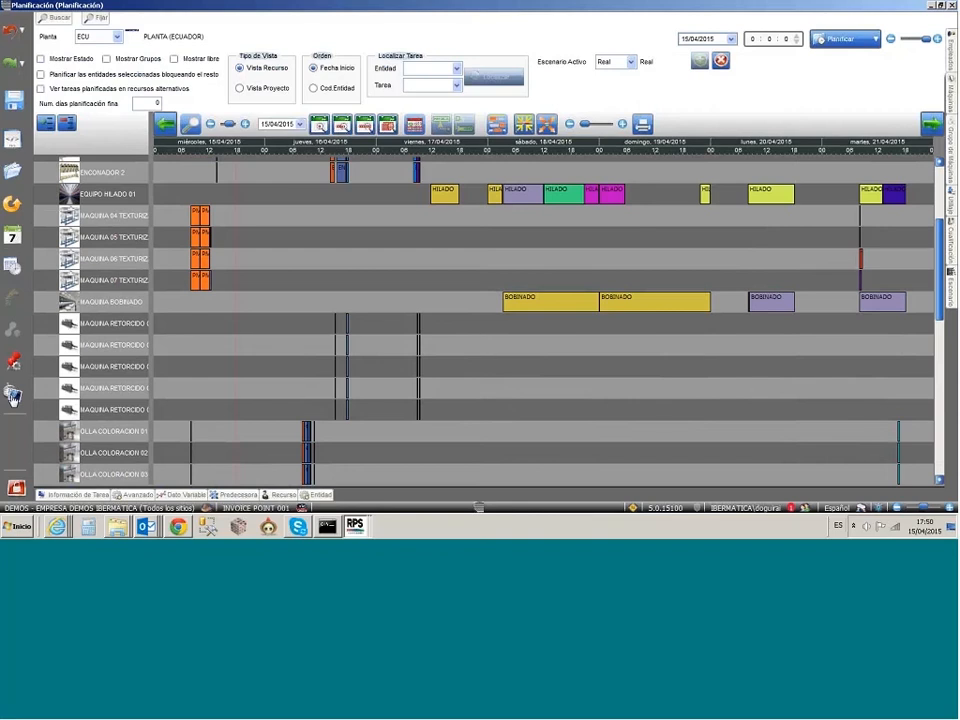
Step: Open the Ocupación de tiempo analysis, break it down by month of 2015, and inspect the April Otros tasks of OPERARIOS FABRICA
click(13, 395)
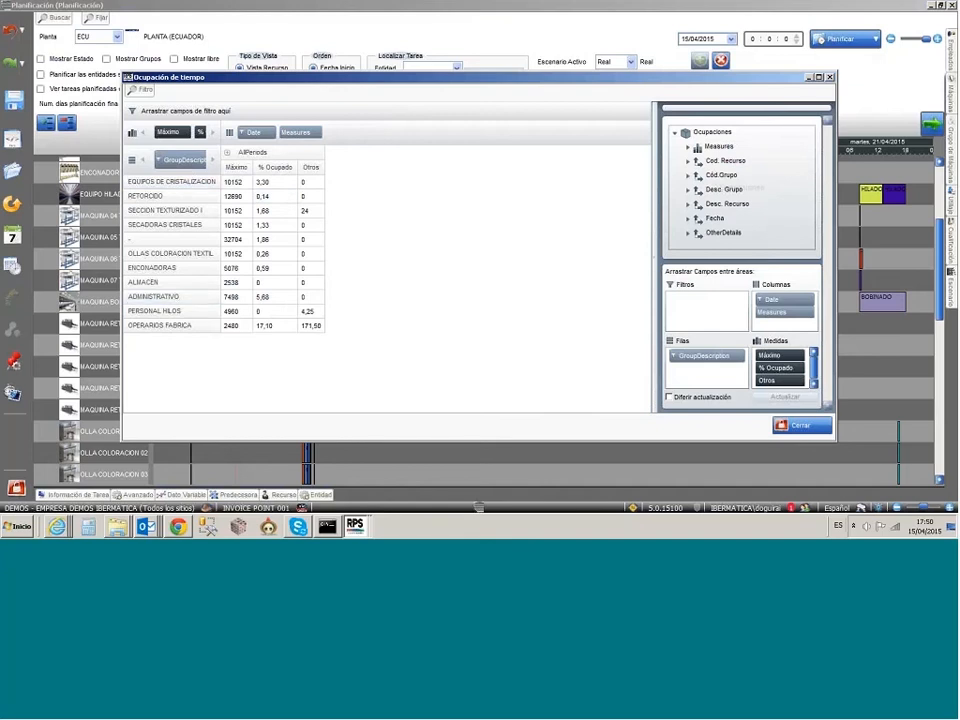
click(227, 153)
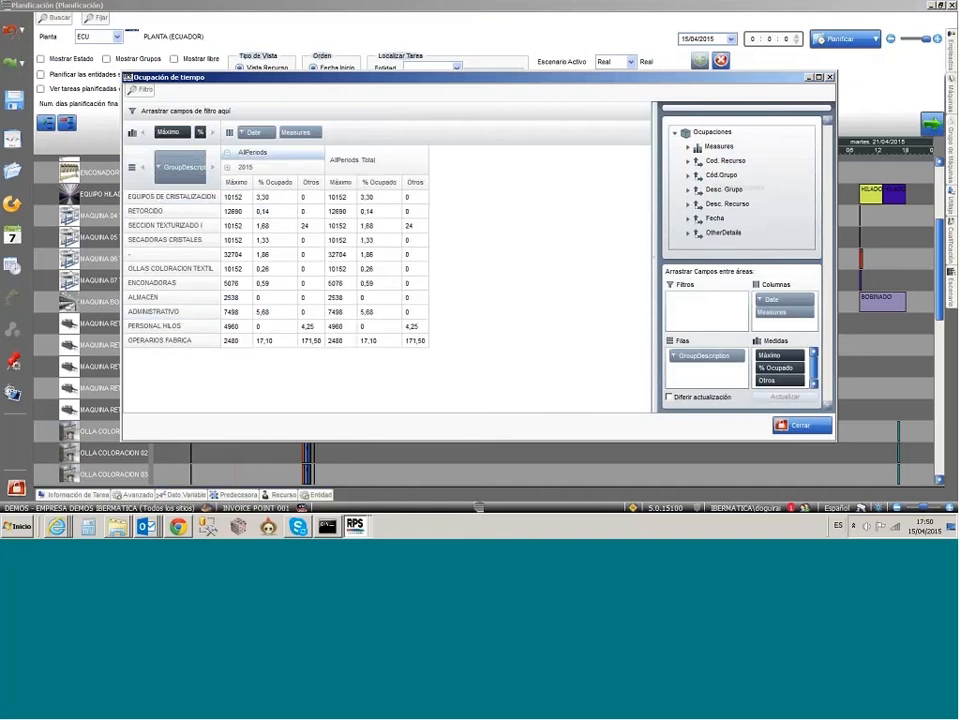
click(228, 167)
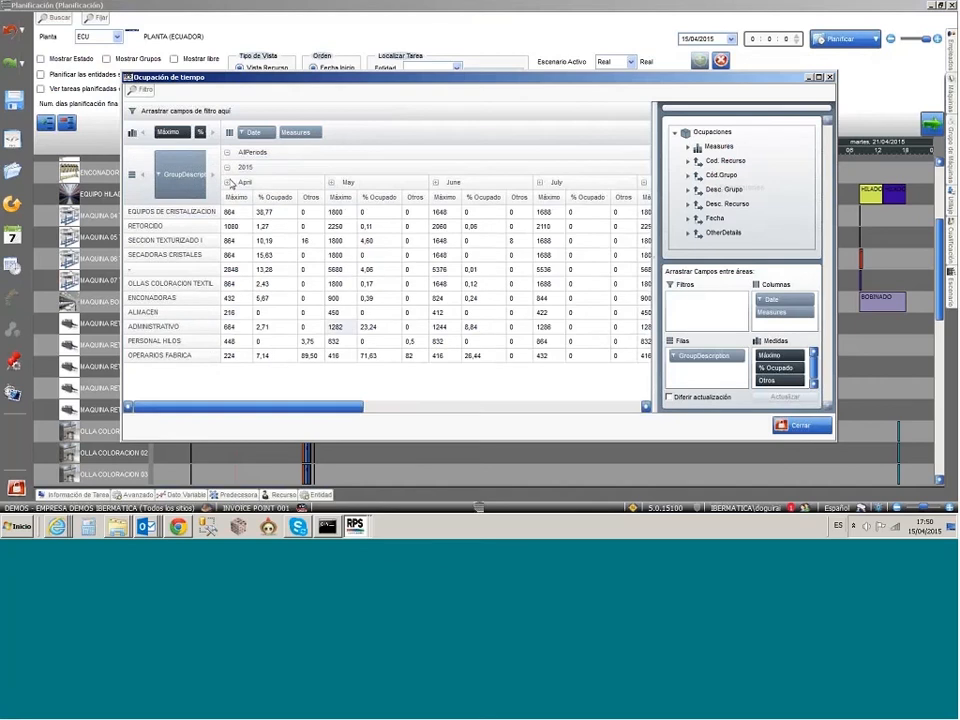
double_click(310, 356)
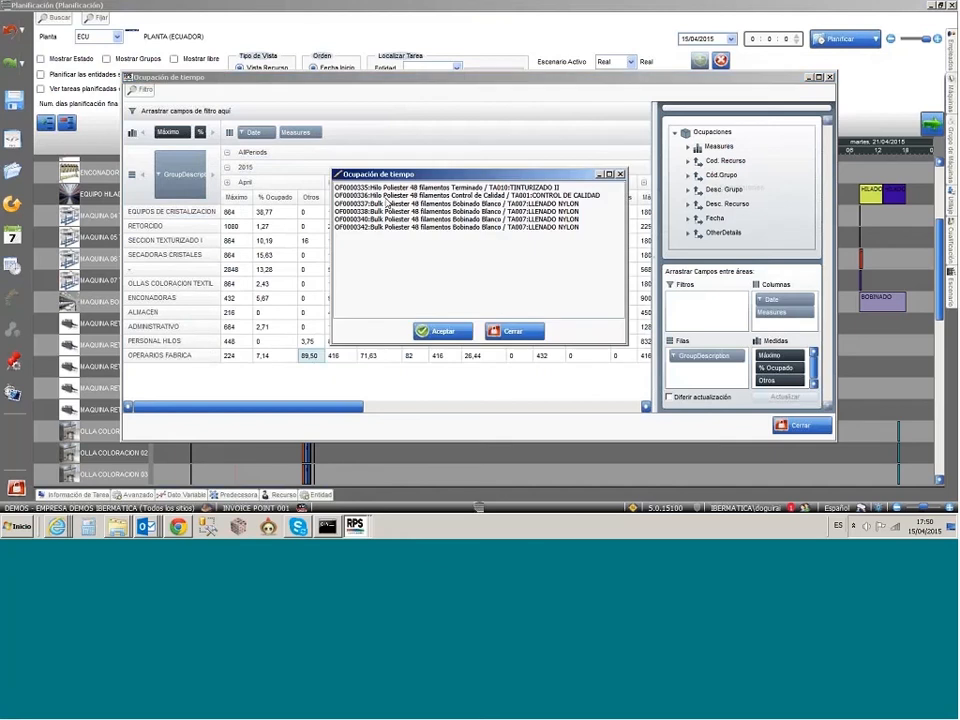
click(507, 333)
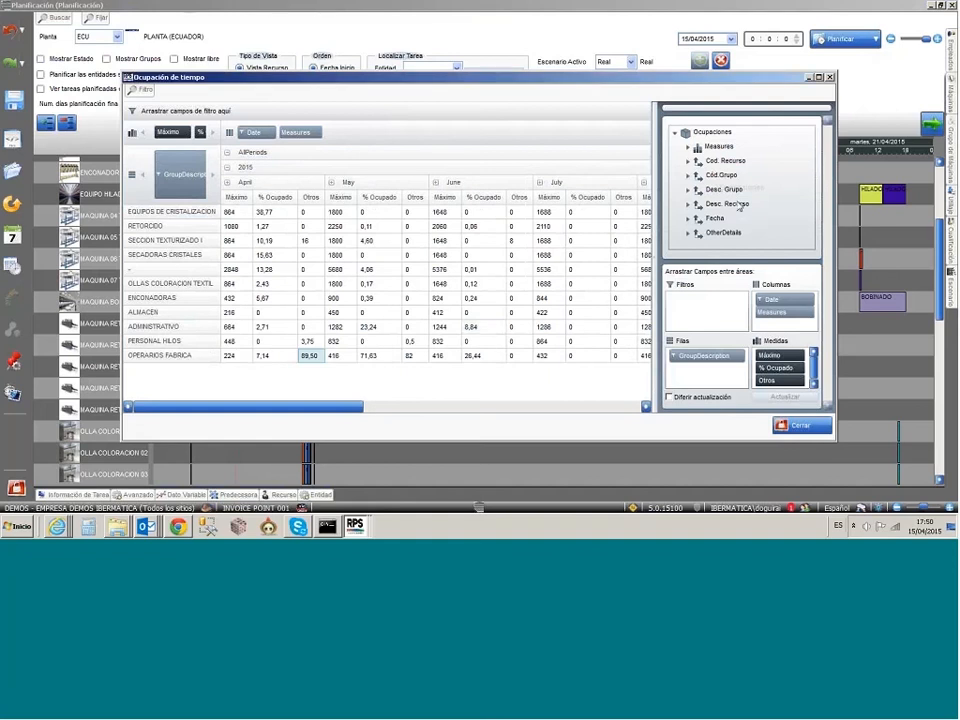
Step: Add Desc. Recurso to the occupation analysis rows, review the occupation per resource, and close the analysis
drag(728, 207, 205, 178)
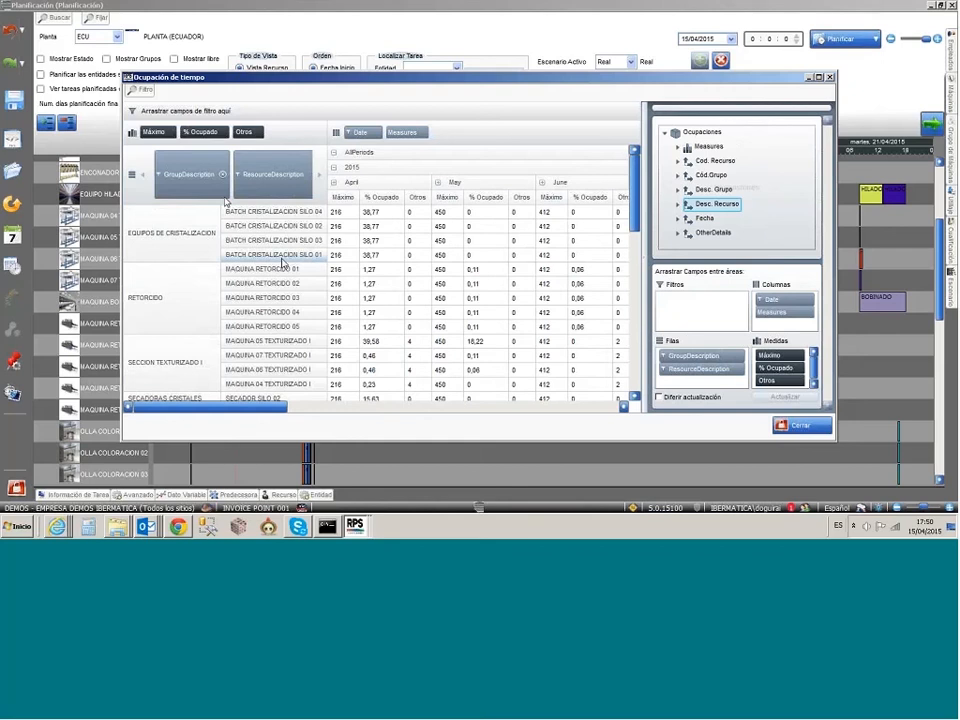
scroll(288, 275, down, 3)
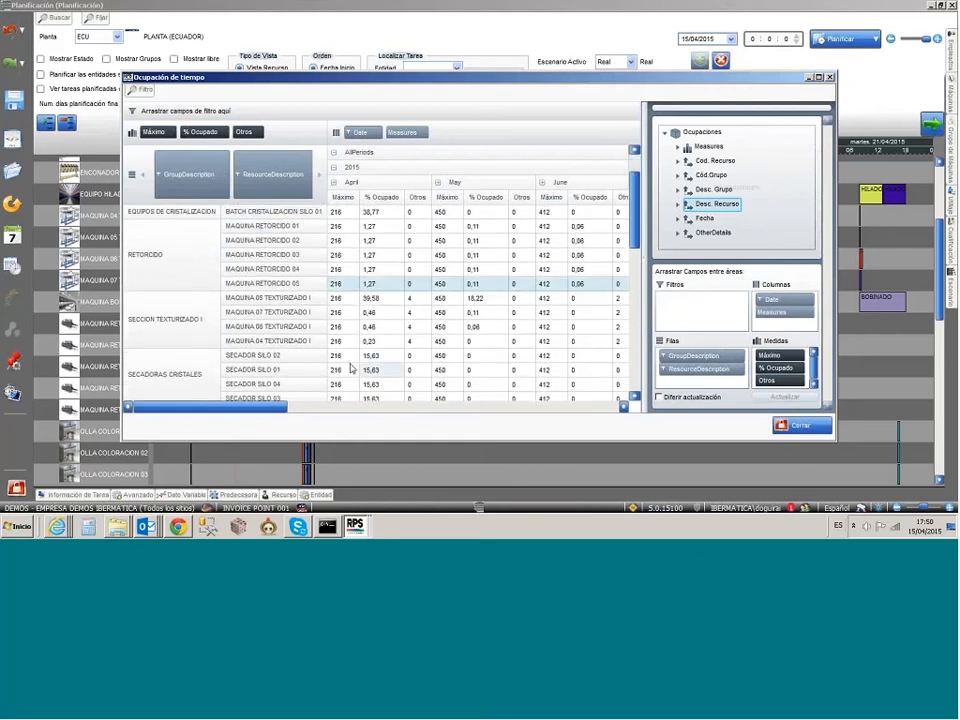
scroll(288, 280, down, 1)
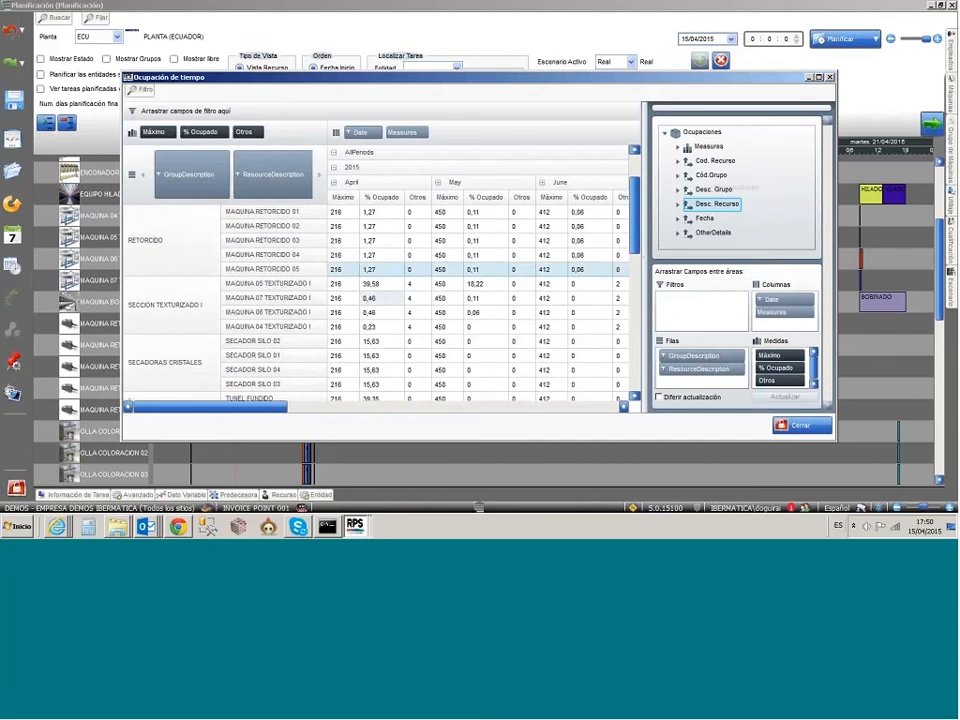
scroll(382, 300, down, 4)
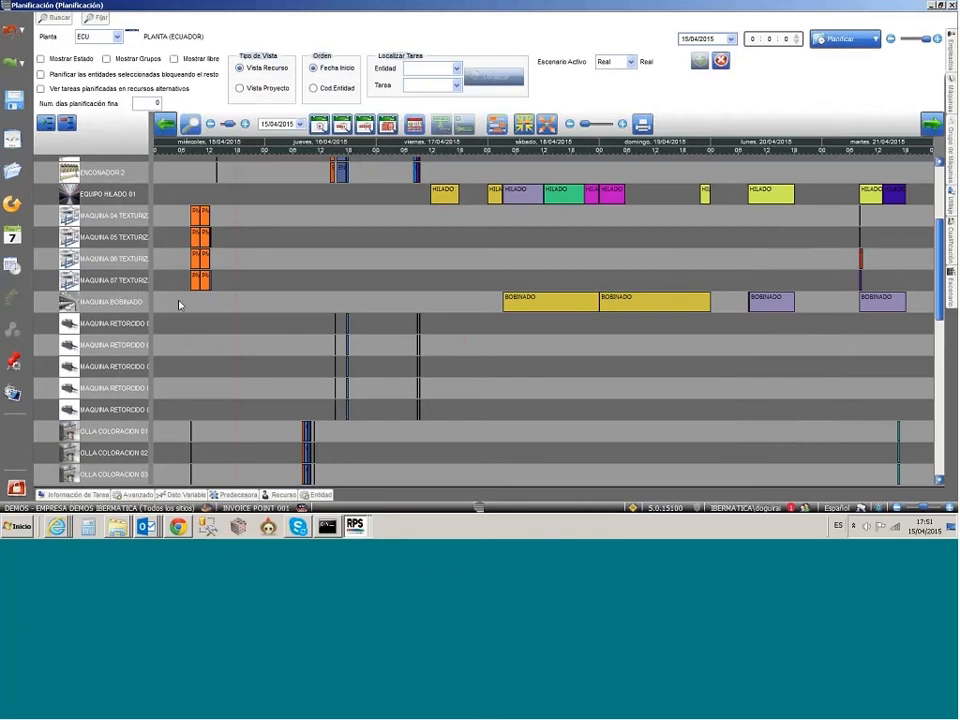
Step: Examine the PMI2014001 tasks on MAQUINA 04 to 07 TEXTURIZADO and the TEXTURIZADO tasks that follow them
drag(186, 201, 218, 300)
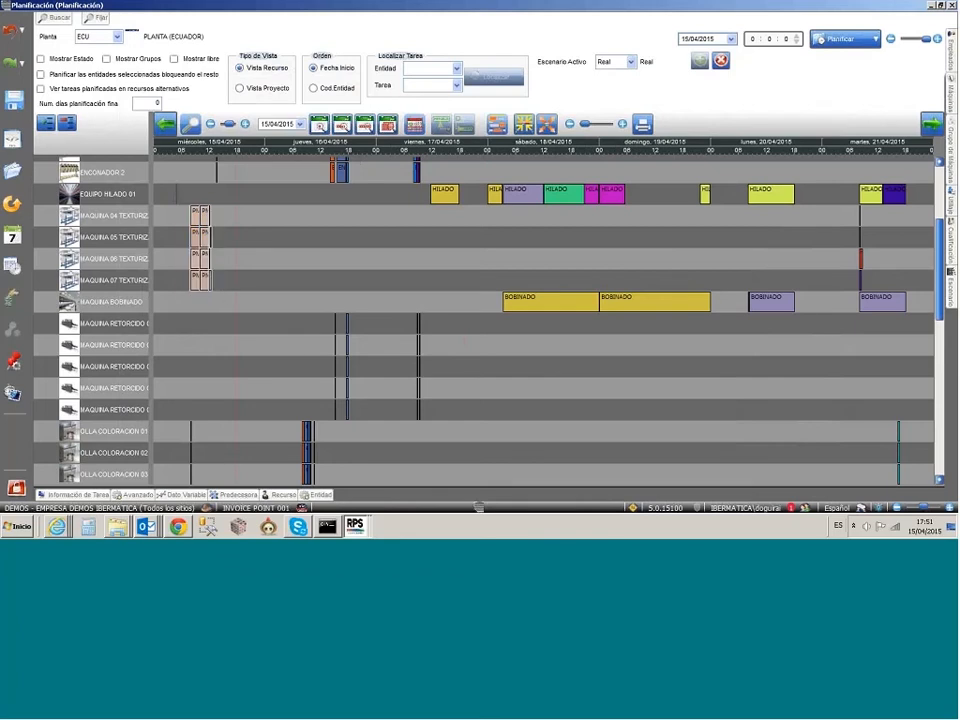
click(364, 288)
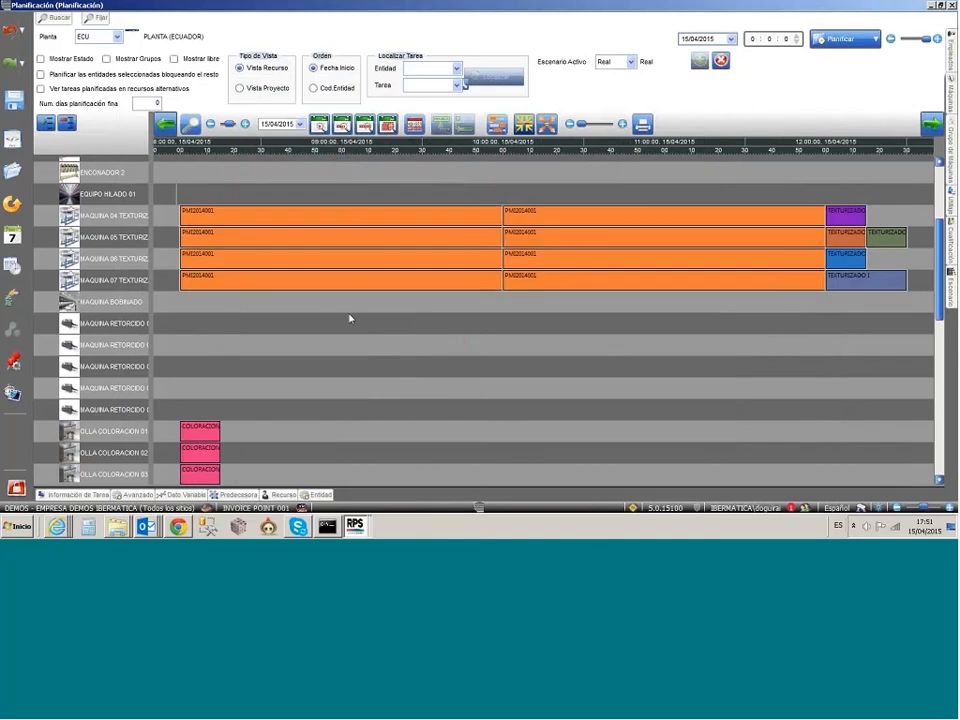
mouse_move(265, 223)
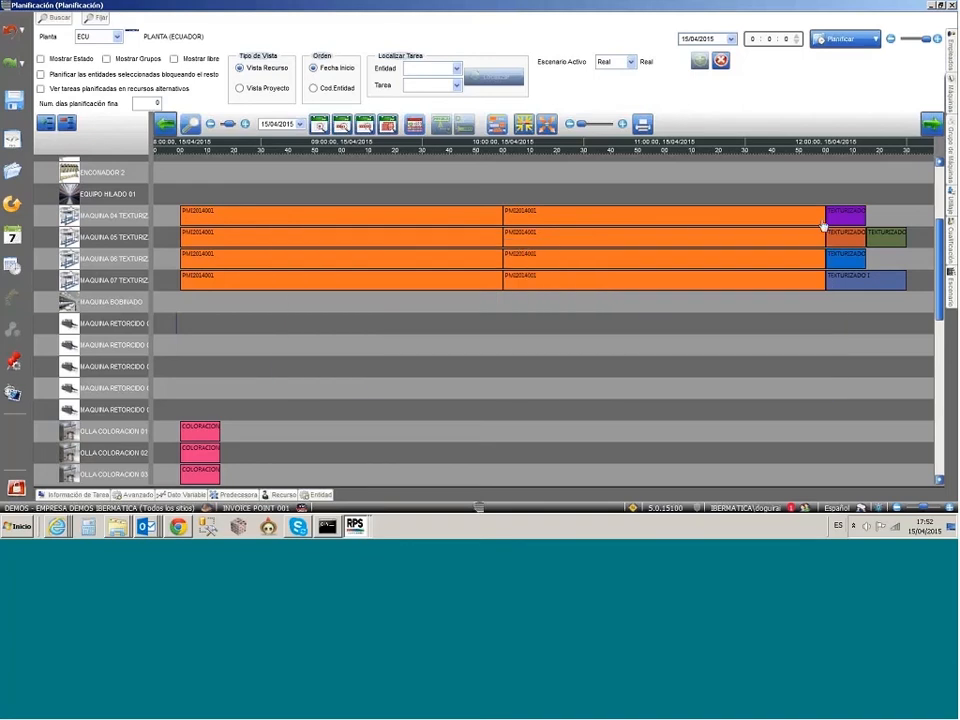
Step: Switch the planning board to plant E01 and fit its whole schedule in the time range down to the employees
mouse_move(857, 226)
click(92, 38)
text(E01)
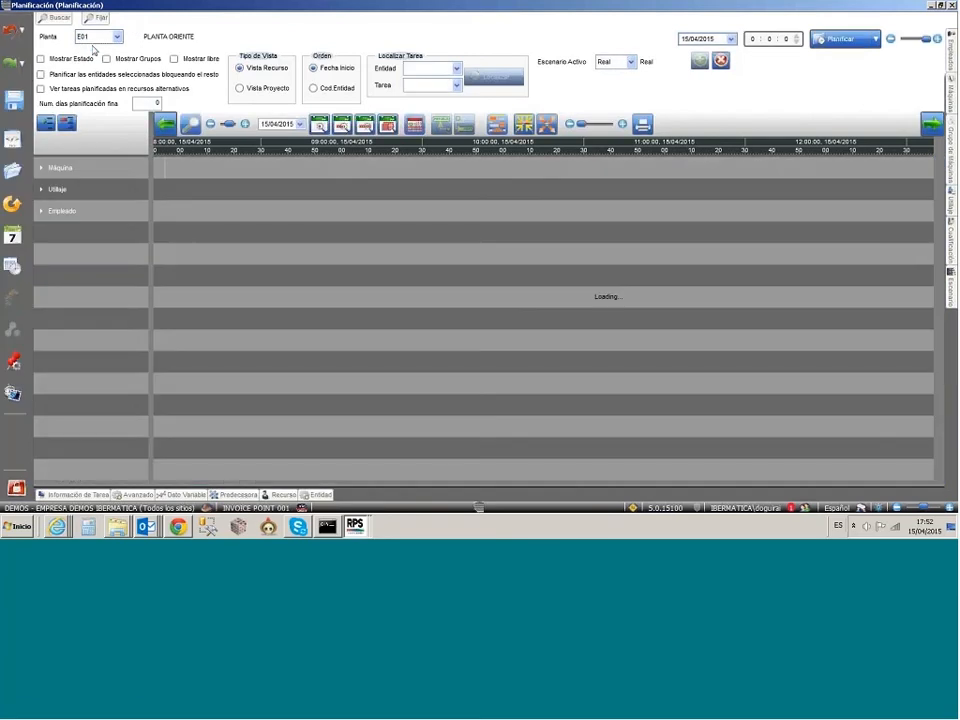
click(544, 124)
scroll(533, 268, down, 5)
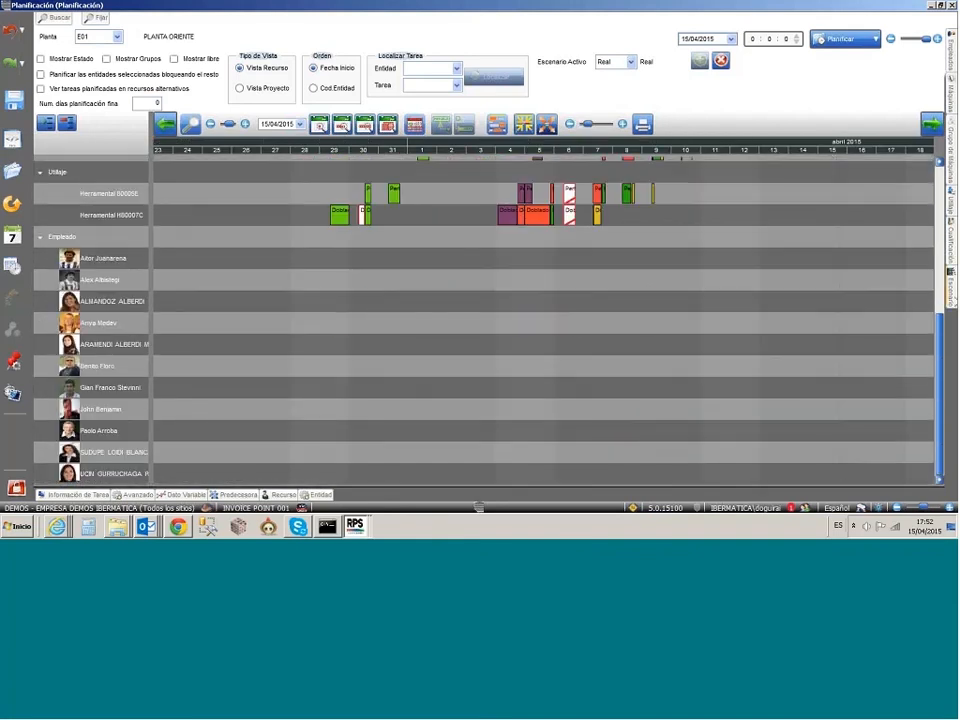
Step: Load scenario 01 - Escenario Optimista alongside the real plan of plant E01 and review the real plan up to its machines
click(951, 292)
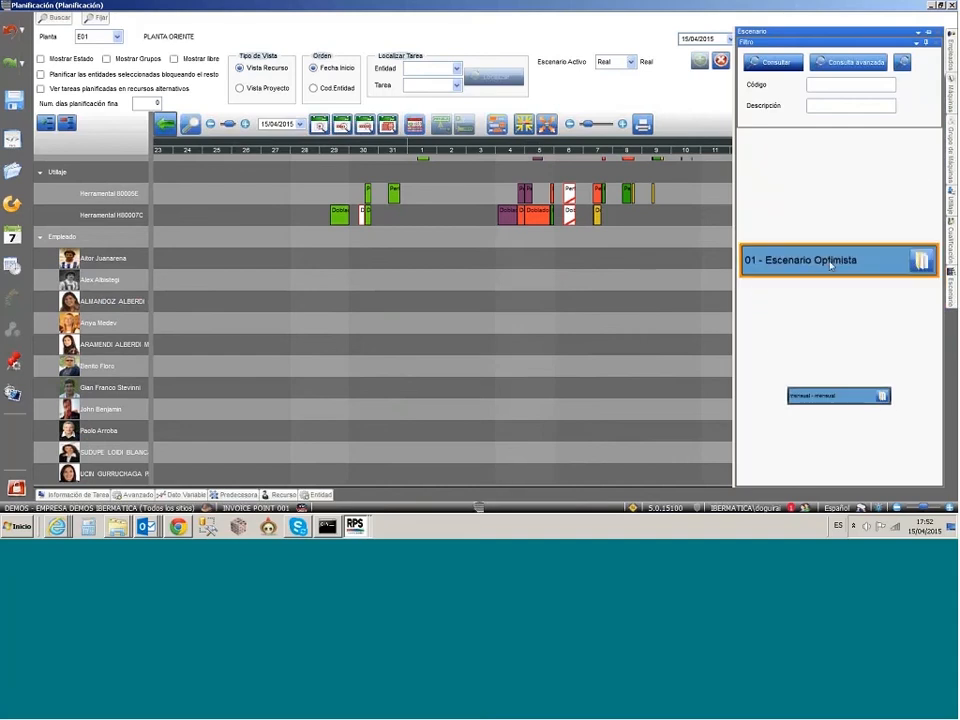
drag(829, 265, 413, 319)
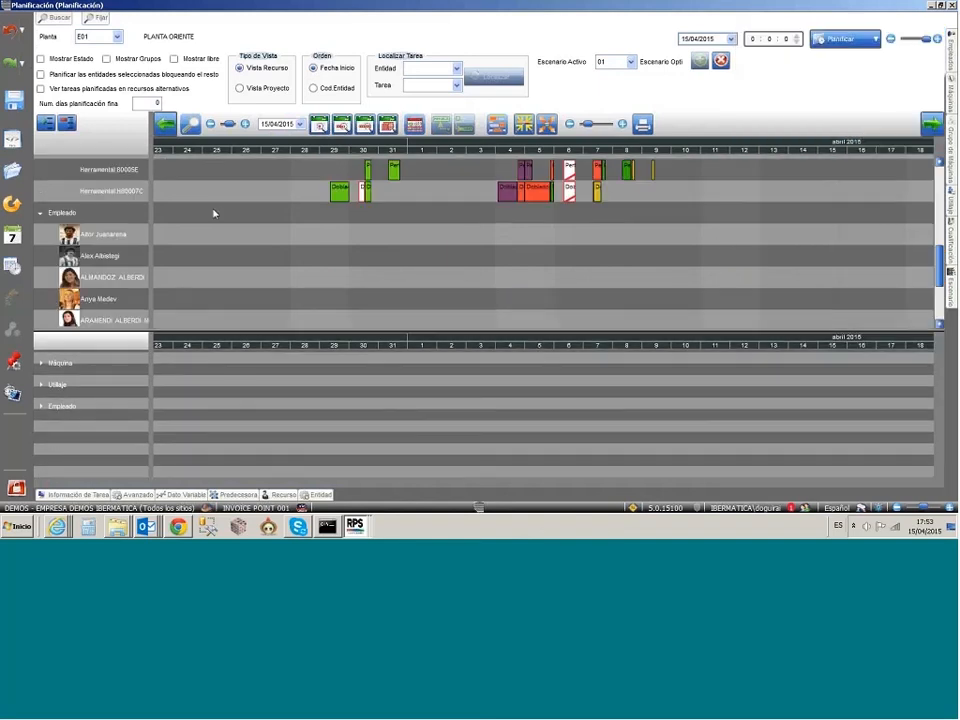
scroll(343, 219, up, 2)
scroll(343, 219, down, 1)
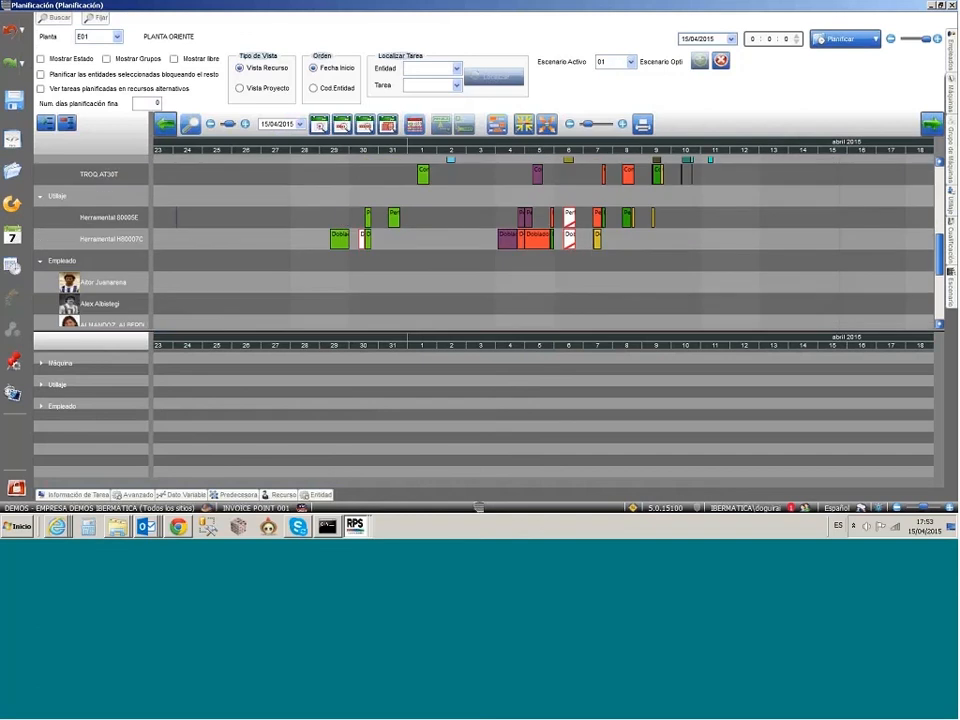
scroll(649, 221, up, 5)
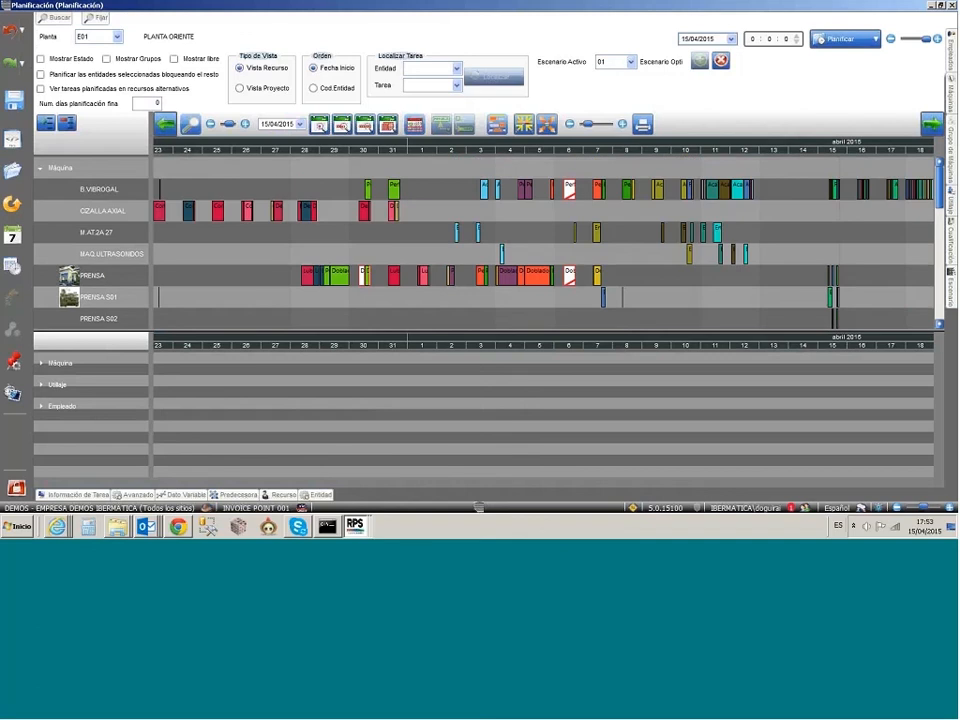
Step: Expand the Máquina resources of the optimistic scenario and enlarge the scenario's chart area
click(41, 363)
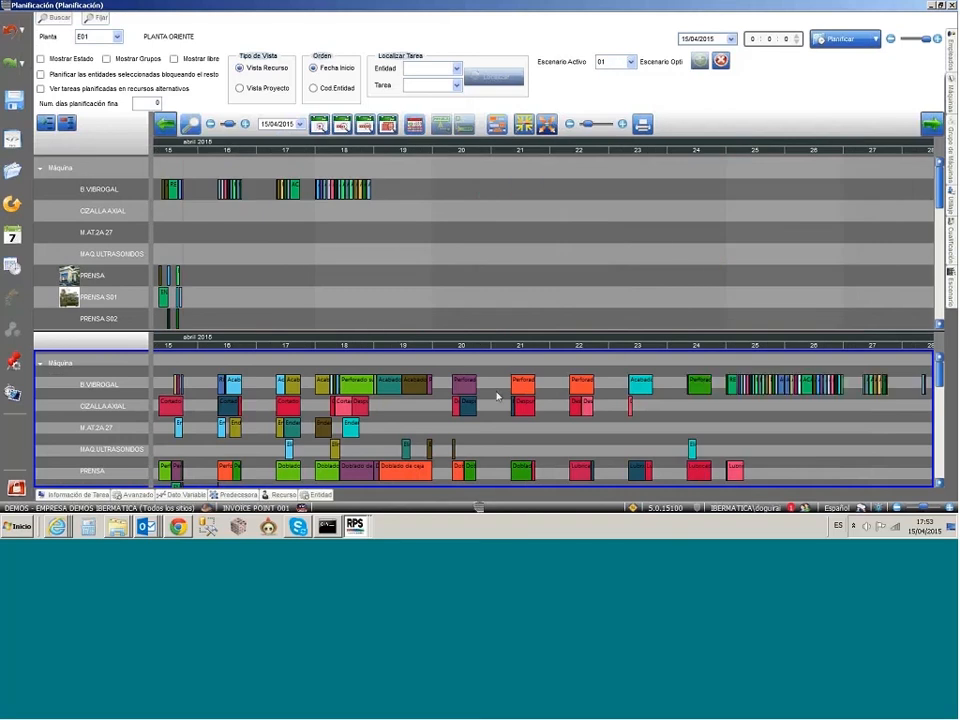
drag(465, 330, 463, 247)
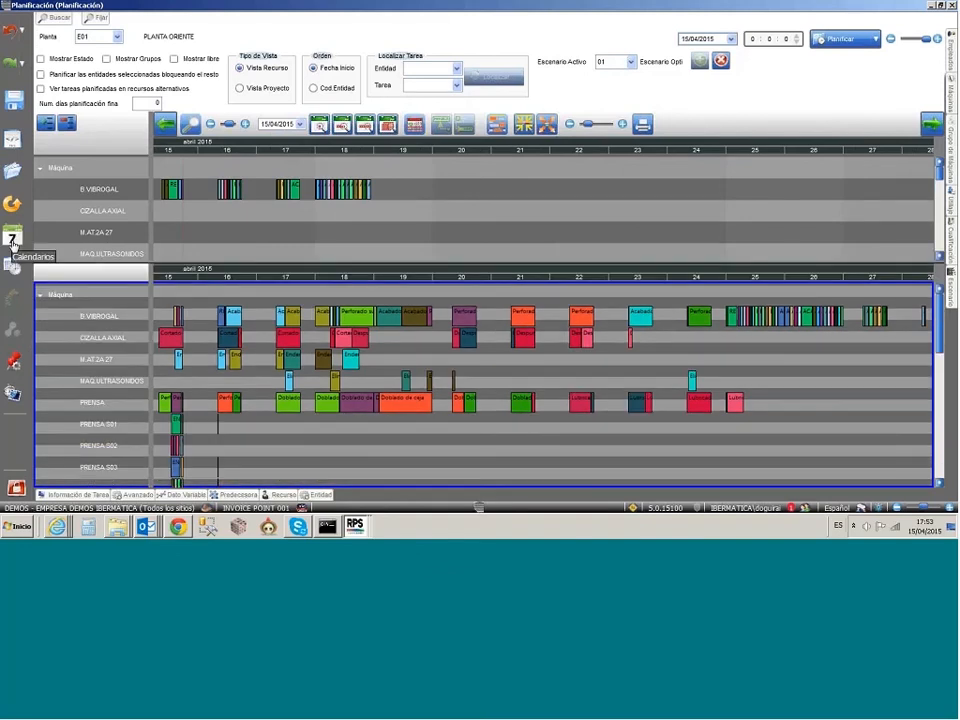
Step: Open the scenario's calendars and display the monthly view of 1 - Calendario por defecto para la empresa
click(12, 240)
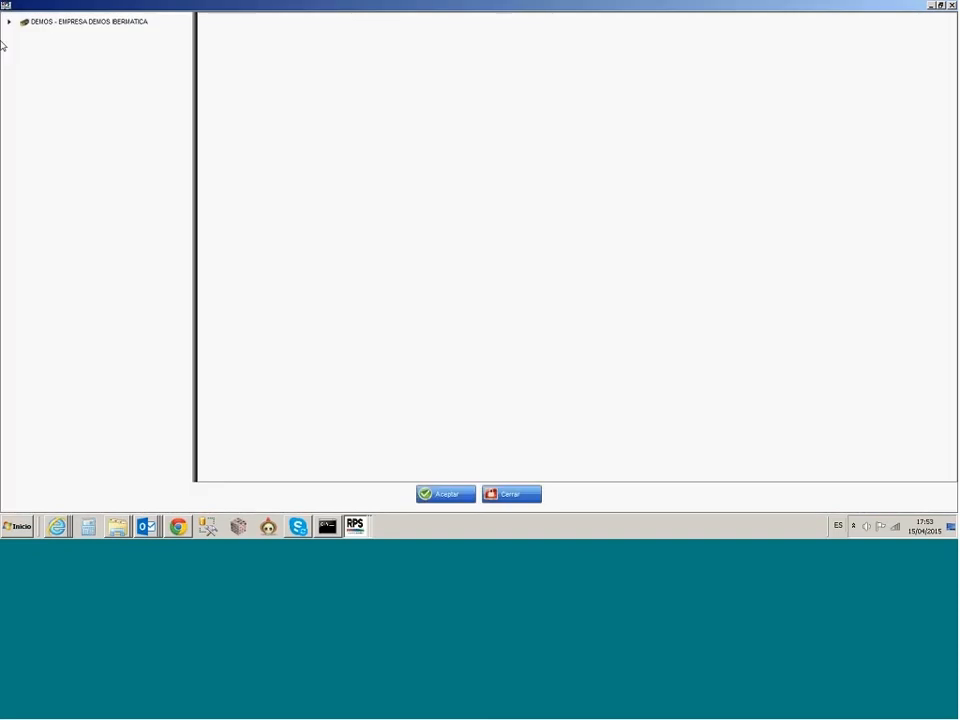
click(9, 22)
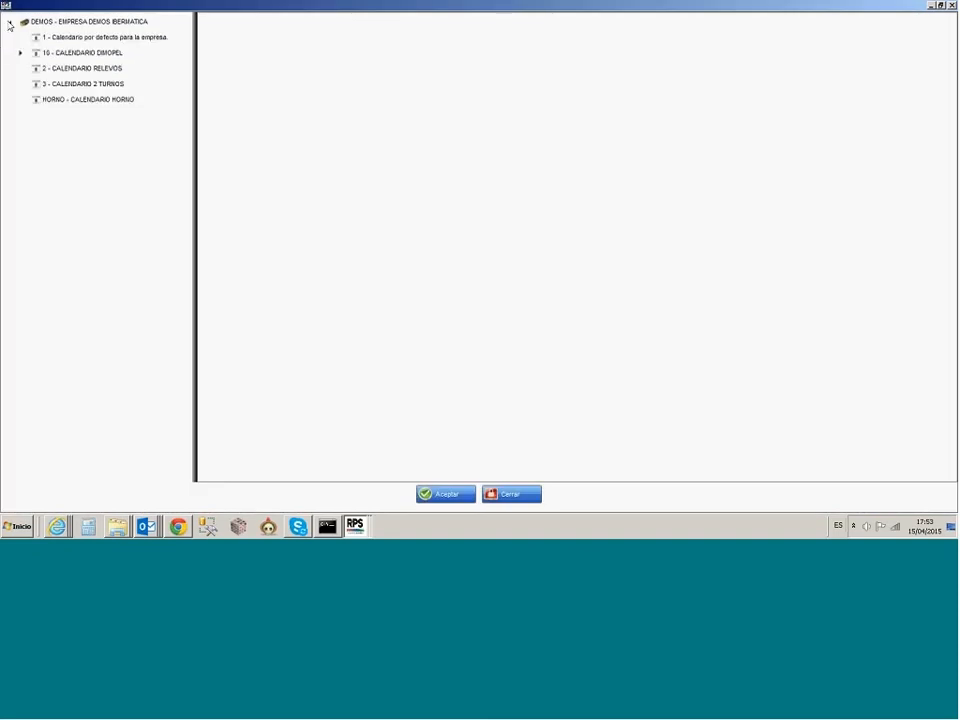
click(50, 38)
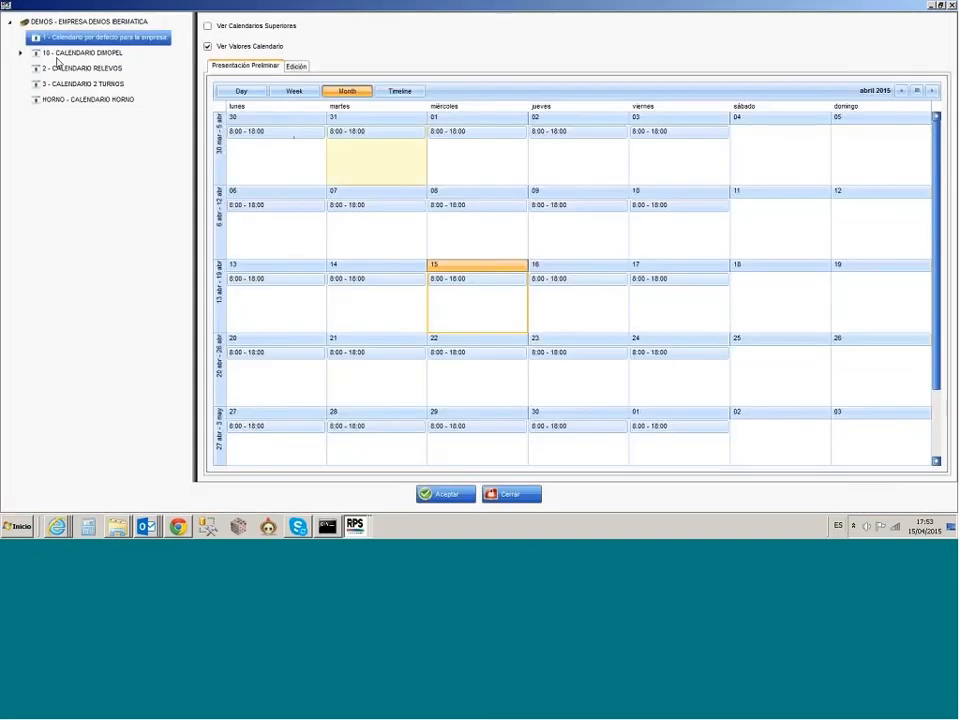
click(267, 138)
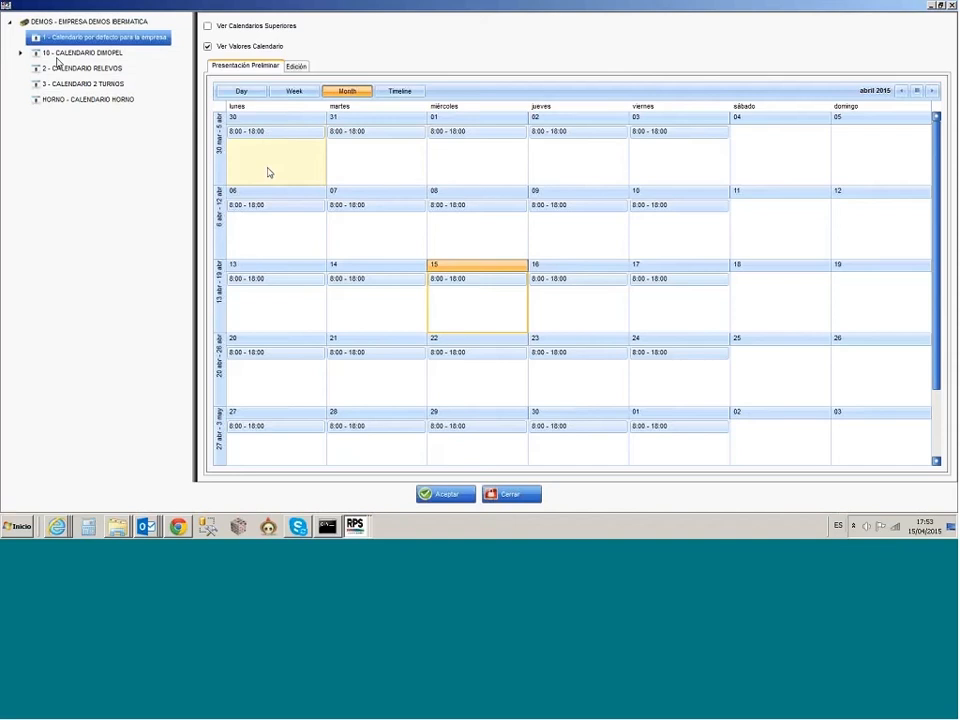
Step: In the default company calendar's definition, clear the Fecha Hasta of the Cada día entry and delete the Calendario entry
click(296, 67)
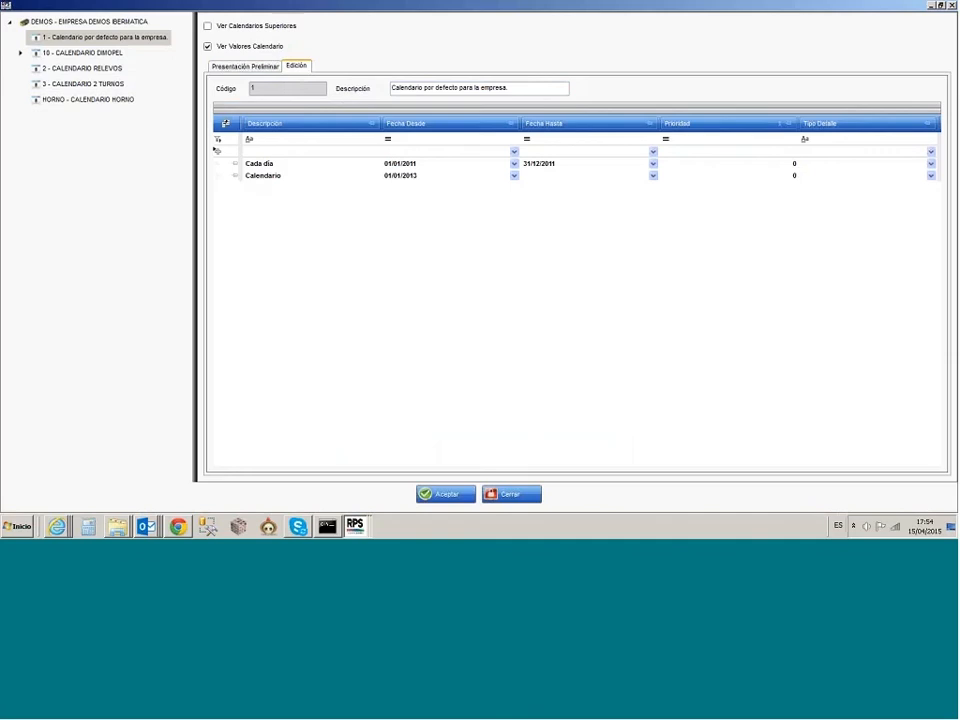
click(566, 165)
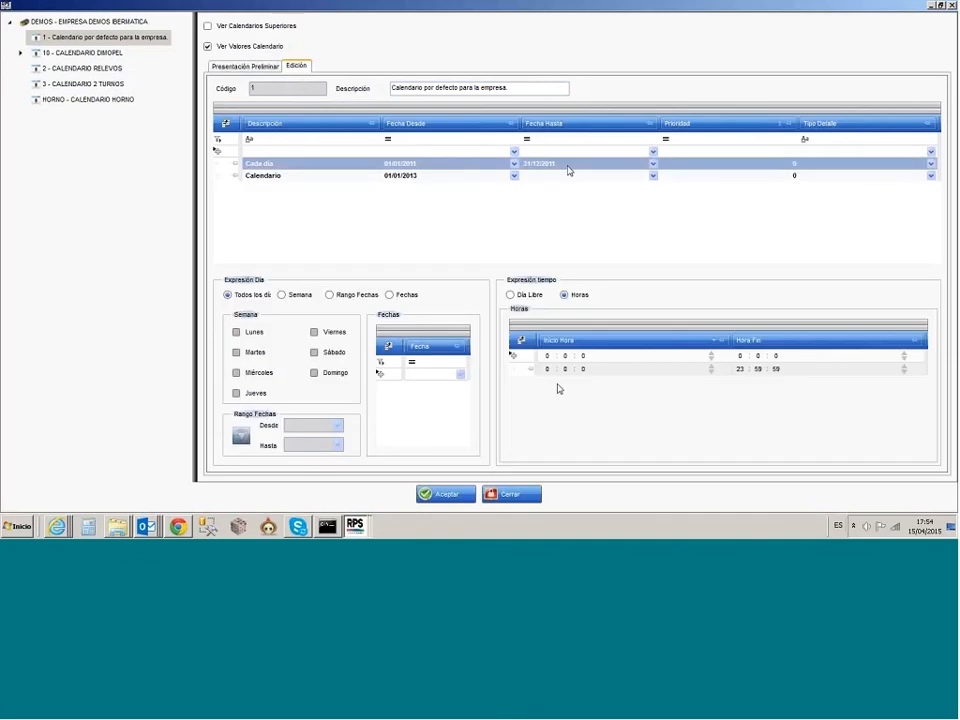
click(568, 166)
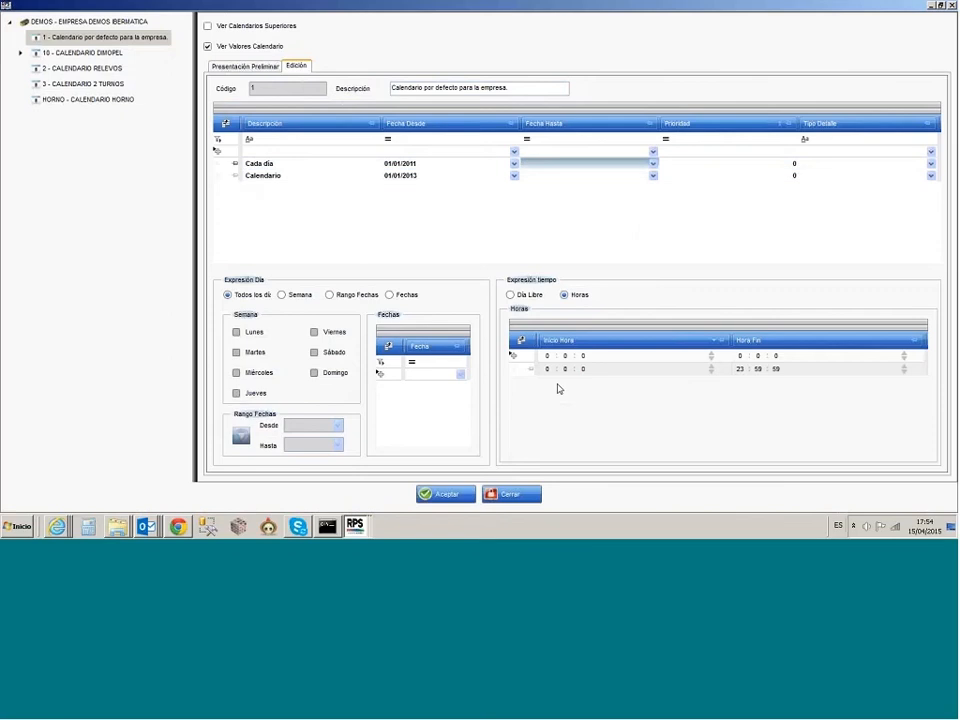
click(530, 370)
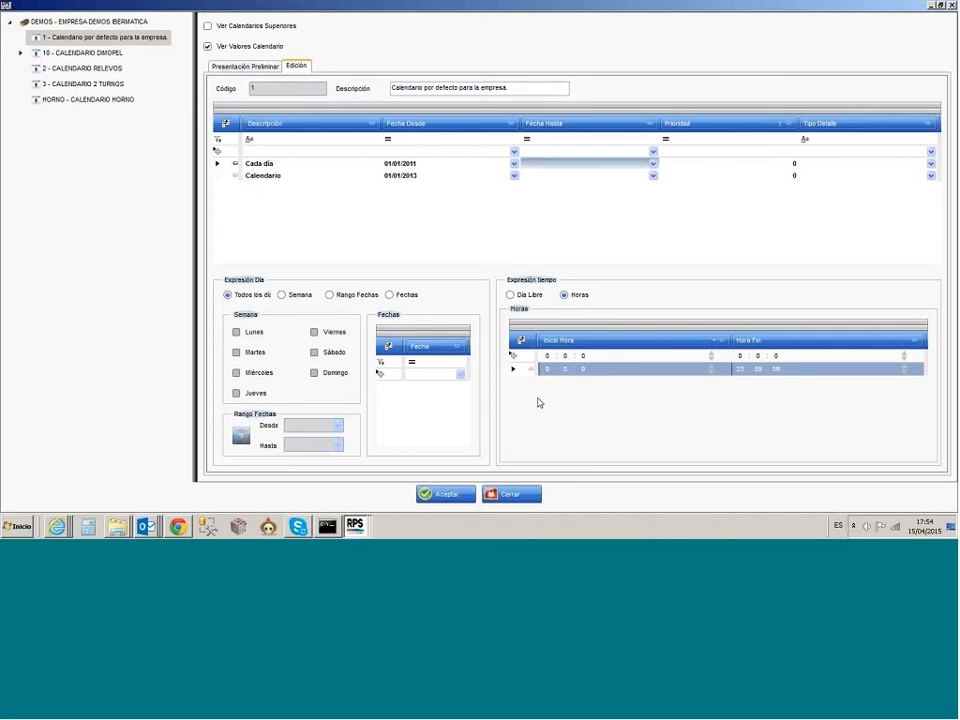
click(217, 178)
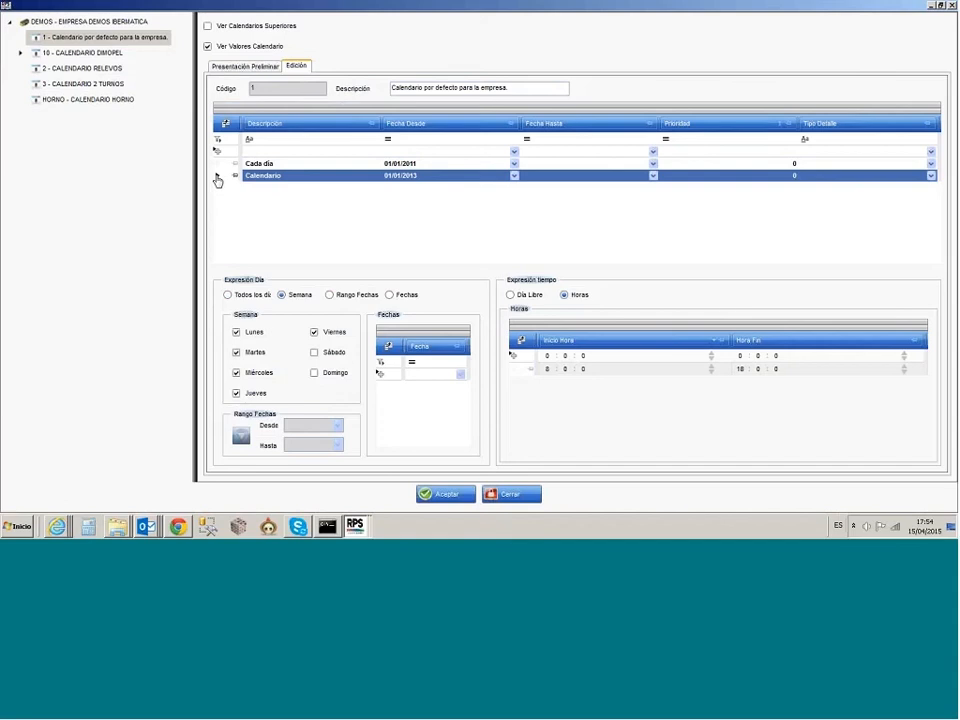
key(Delete)
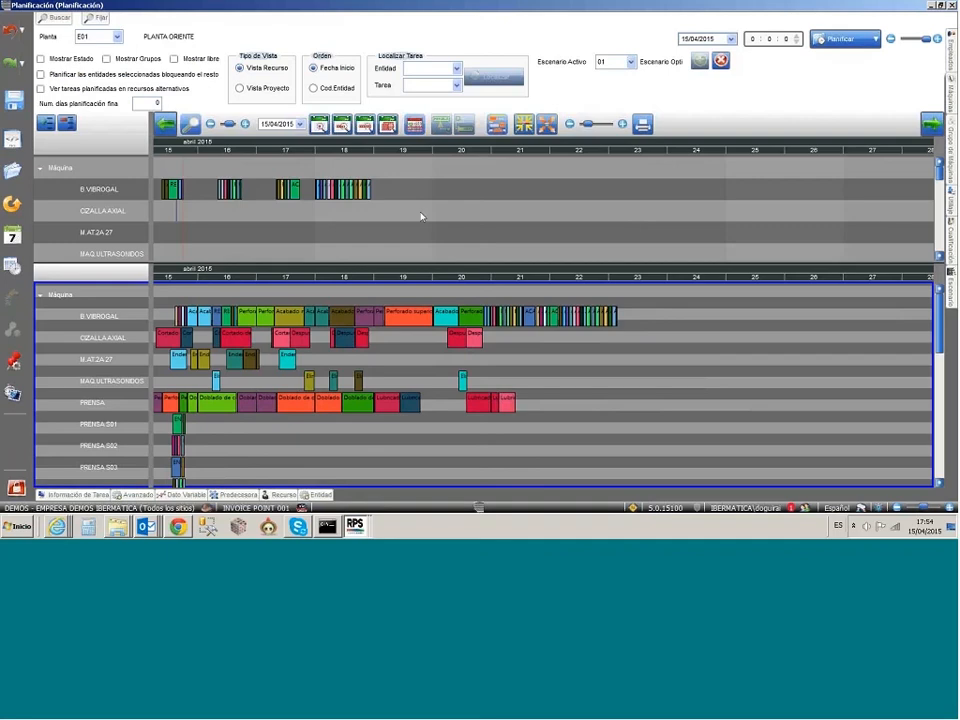
Step: Close scenario 01 - Escenario Optimista and display only the real plan of plant E01 in the monthly view
click(421, 217)
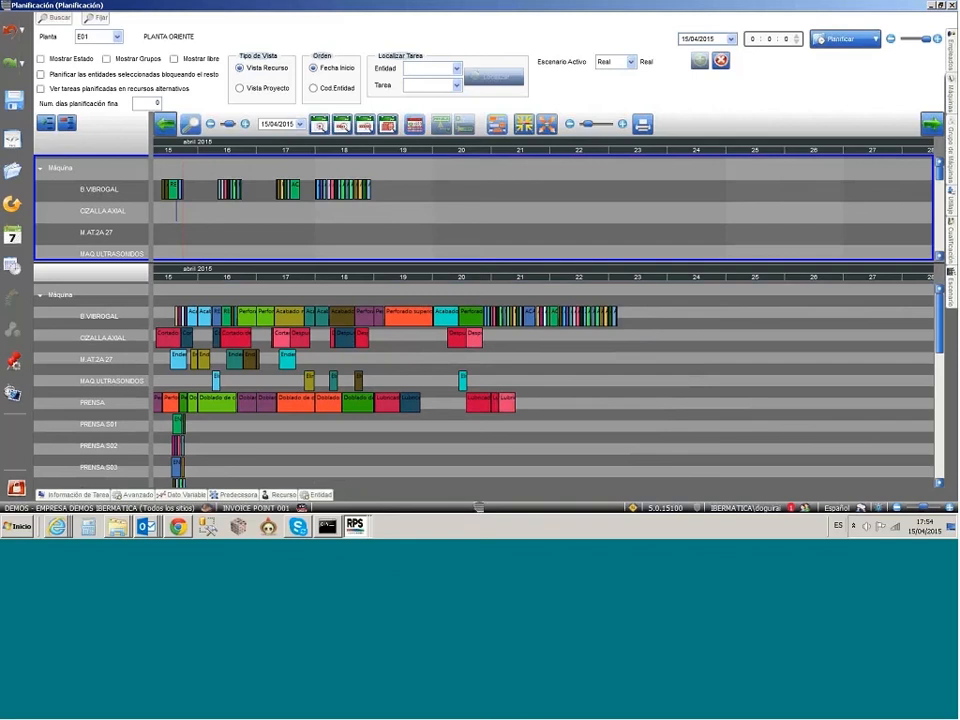
click(630, 62)
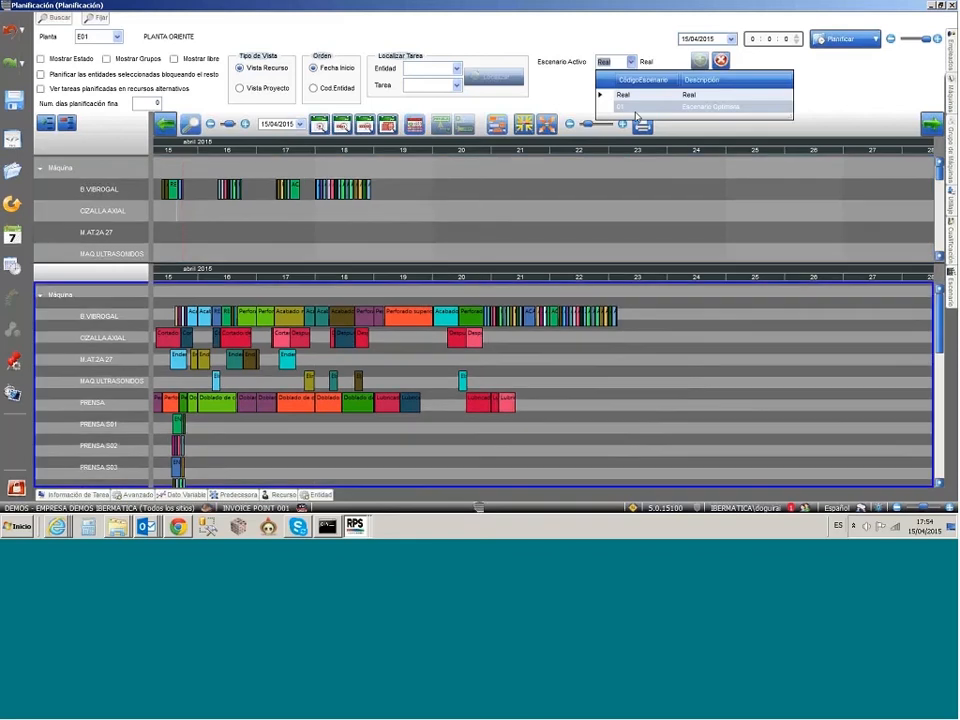
click(636, 108)
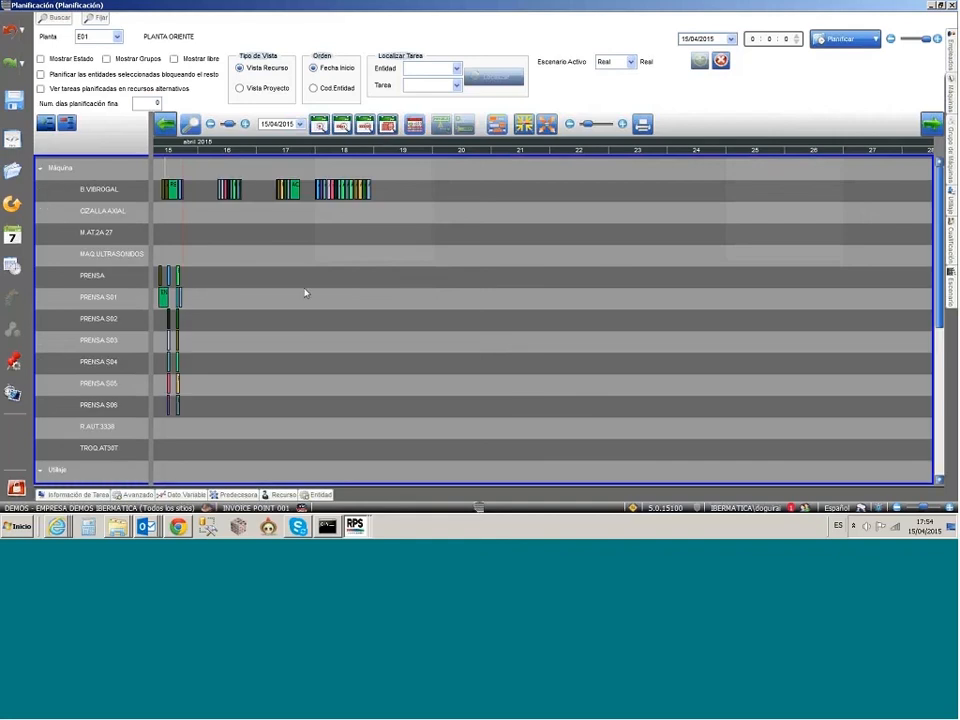
click(342, 125)
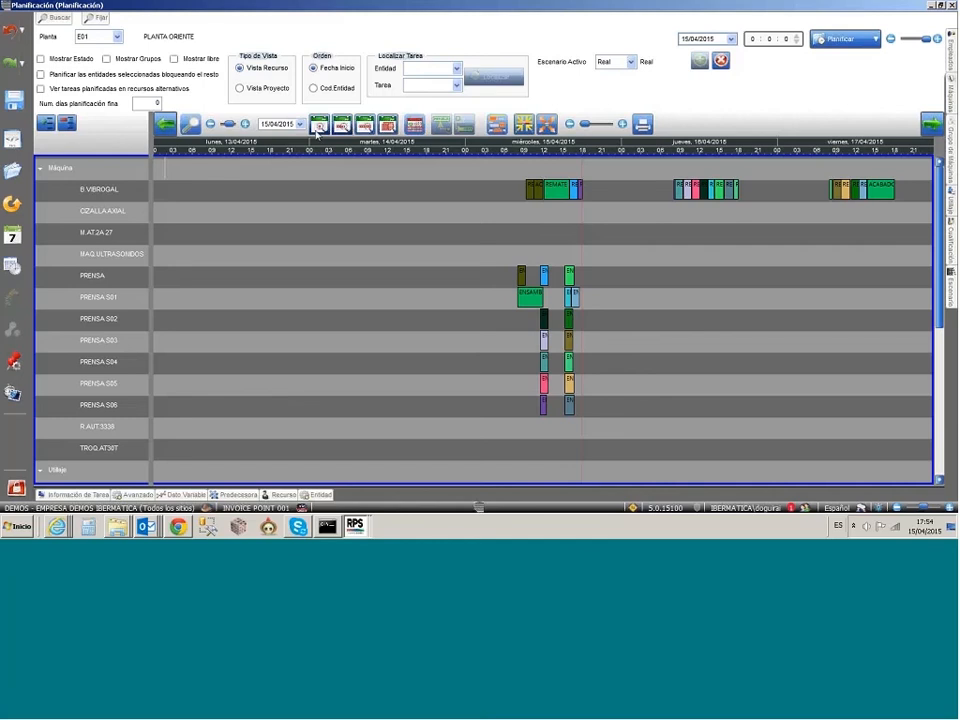
click(387, 125)
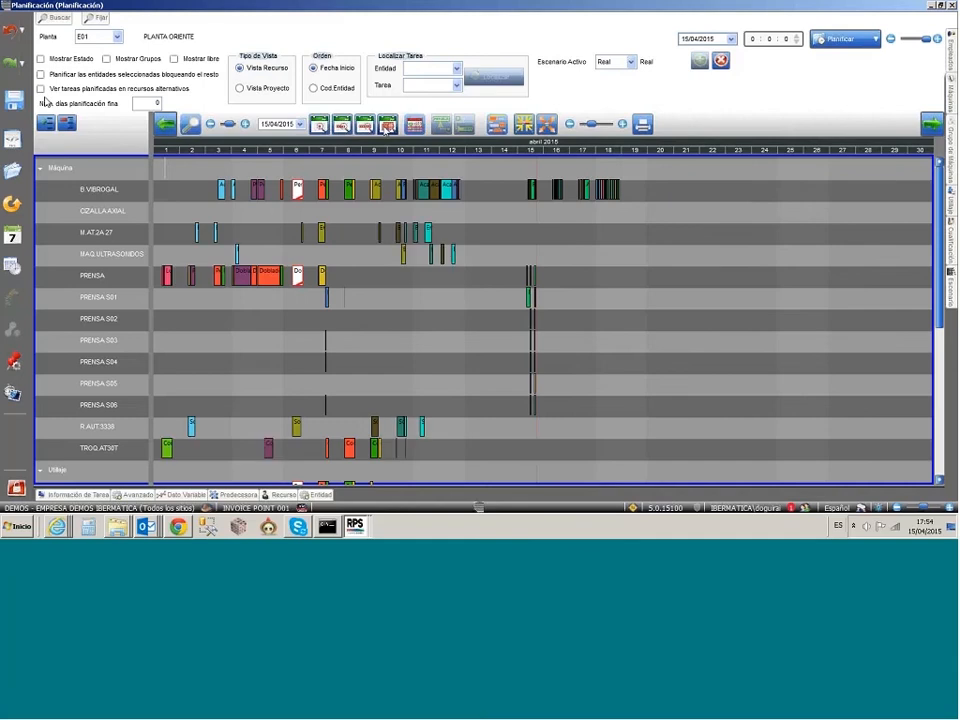
Step: Review the resource search filters, including the OPERARIOS FABRICA group and machine TROQ.AT30T, and return to the plan
click(60, 19)
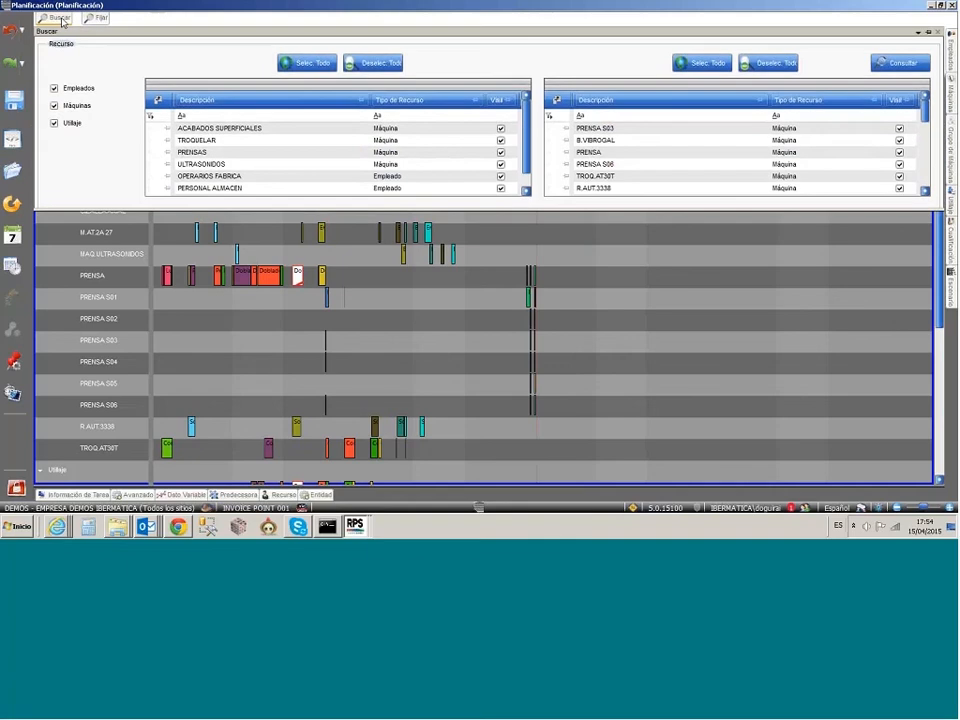
click(259, 177)
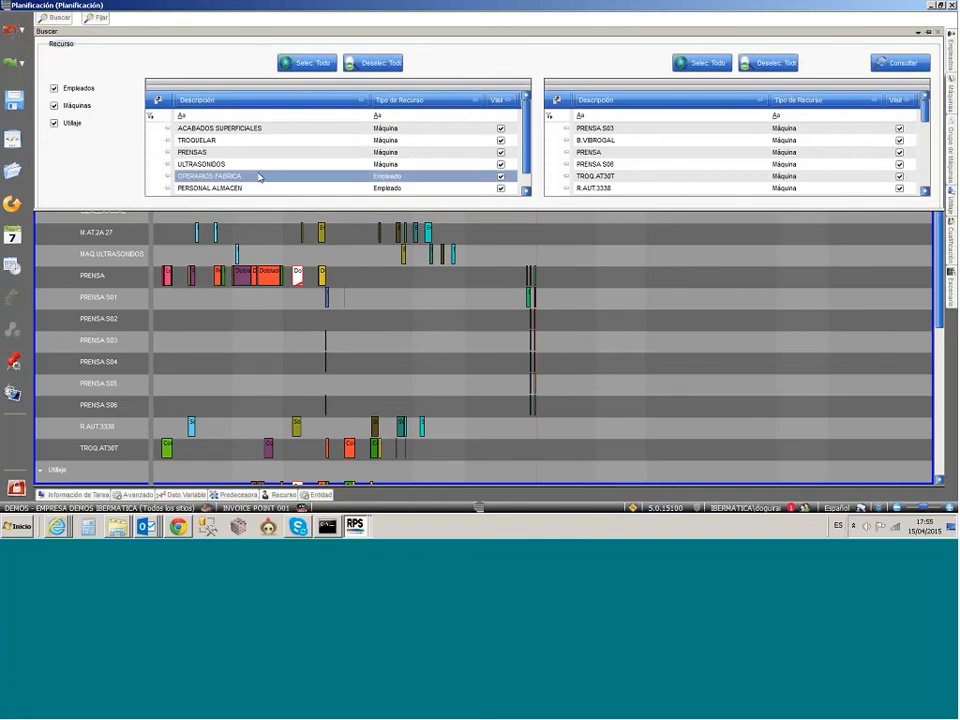
click(622, 177)
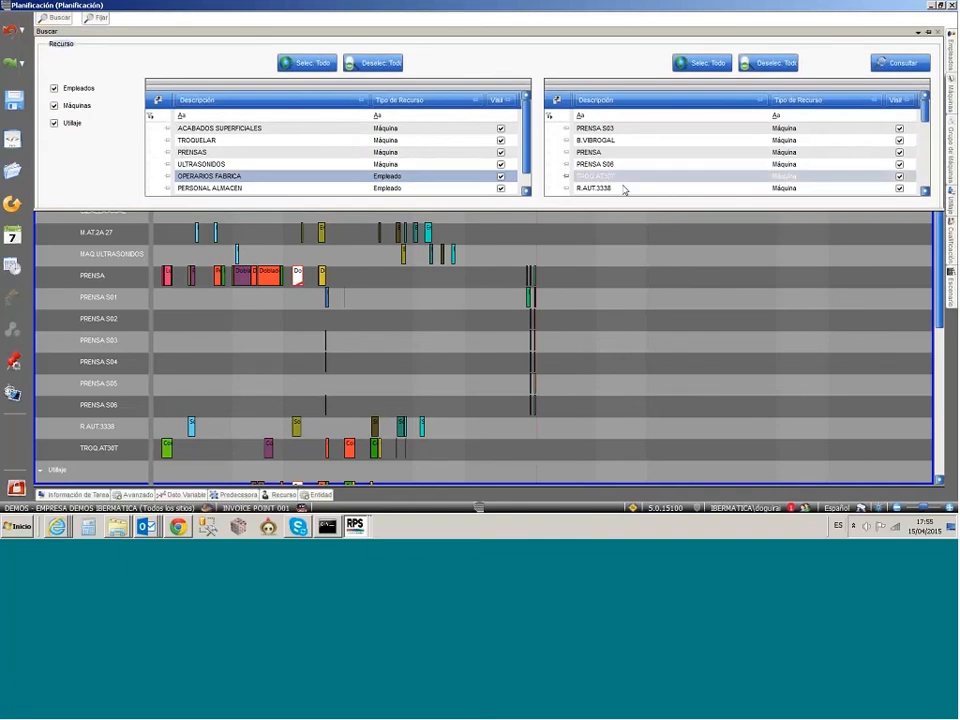
click(102, 18)
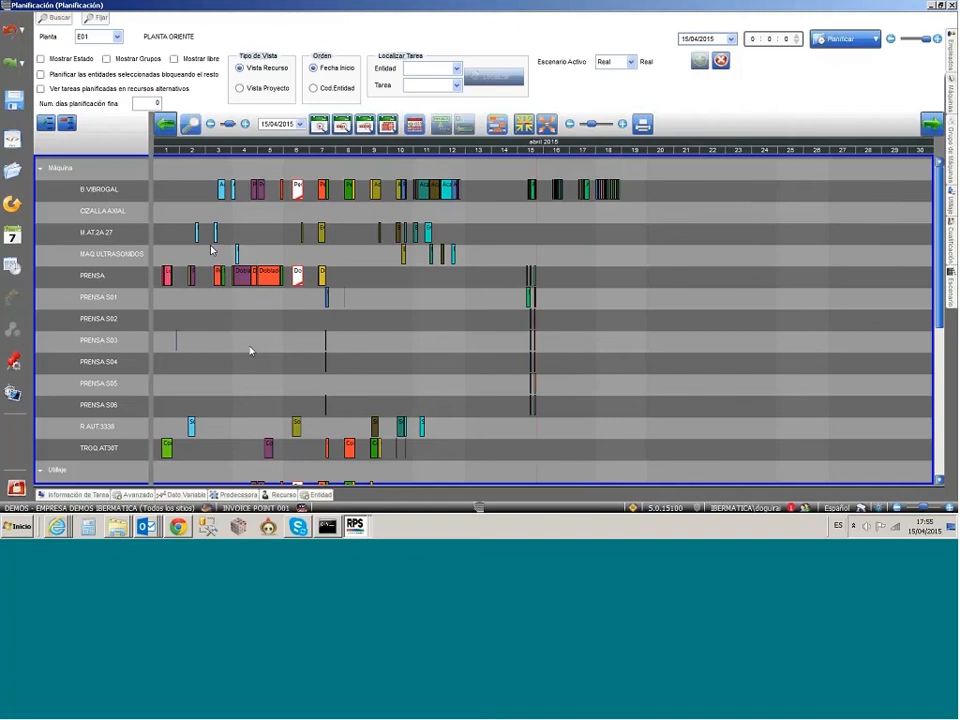
Step: Switch to the Fabricación module, close the open structure and open Captura de Datos
click(355, 525)
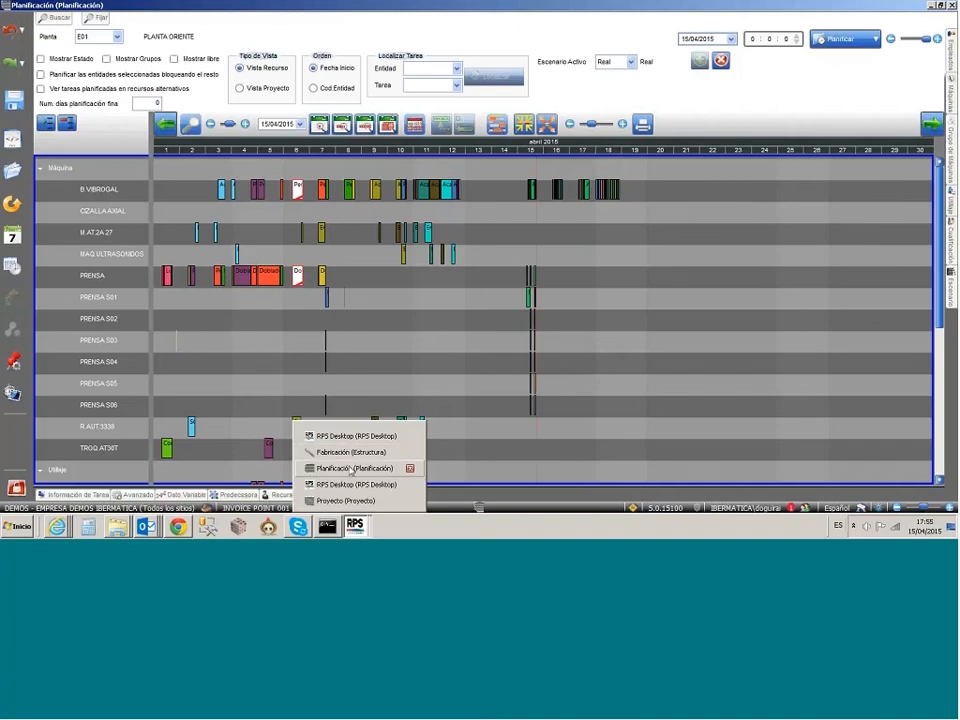
click(352, 453)
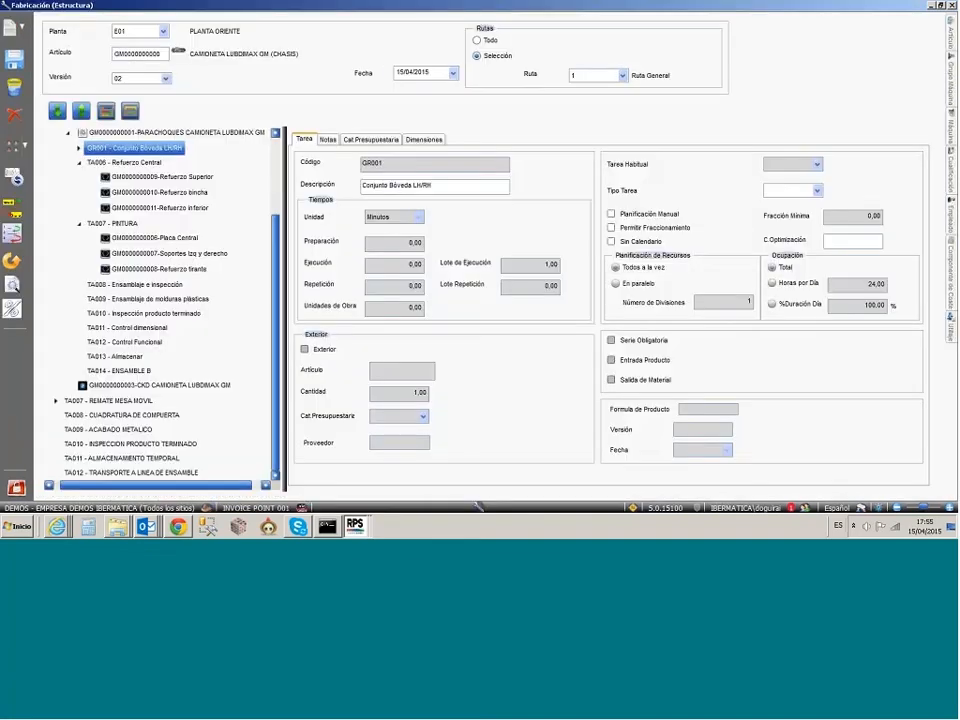
click(16, 488)
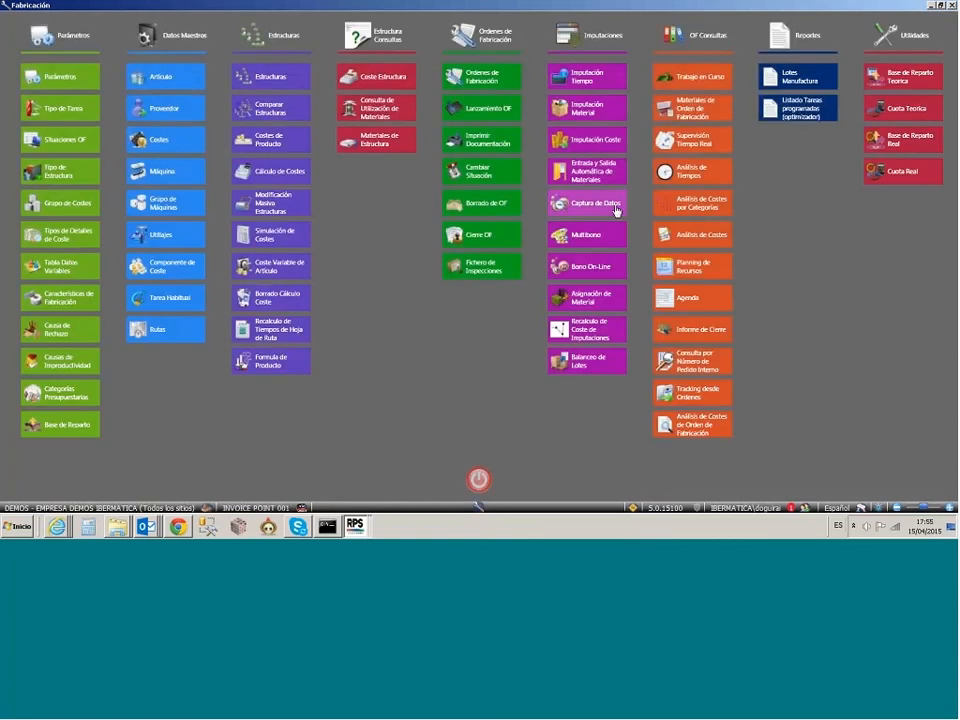
click(615, 208)
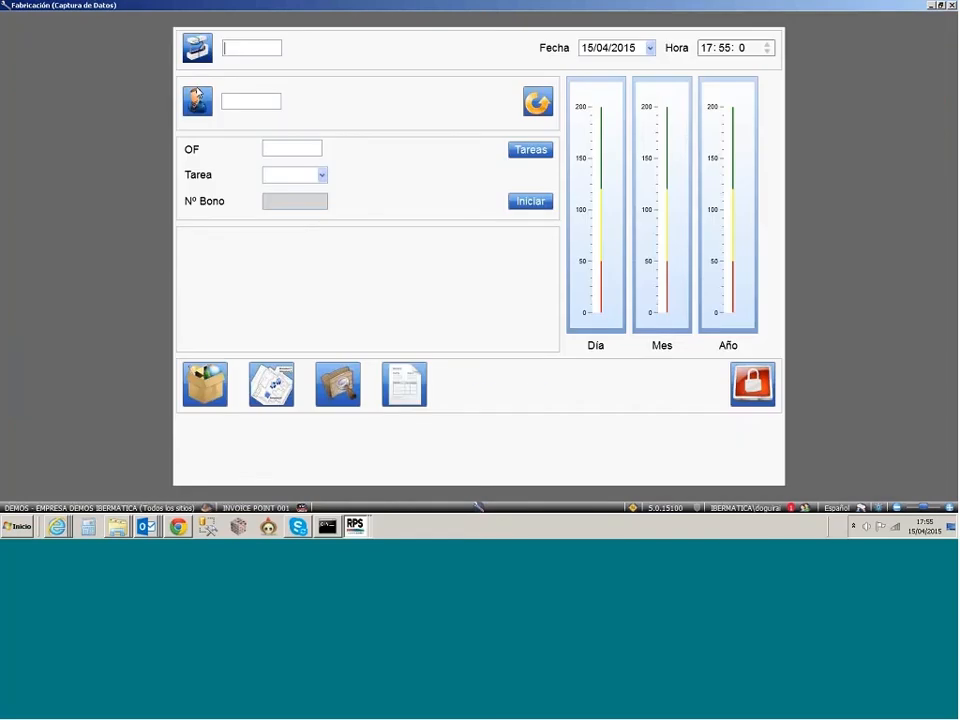
Step: Choose an employee from the photo gallery and load their first Bulk Poliester 48 filamentos Bobinado Blanco manufacturing order
click(197, 97)
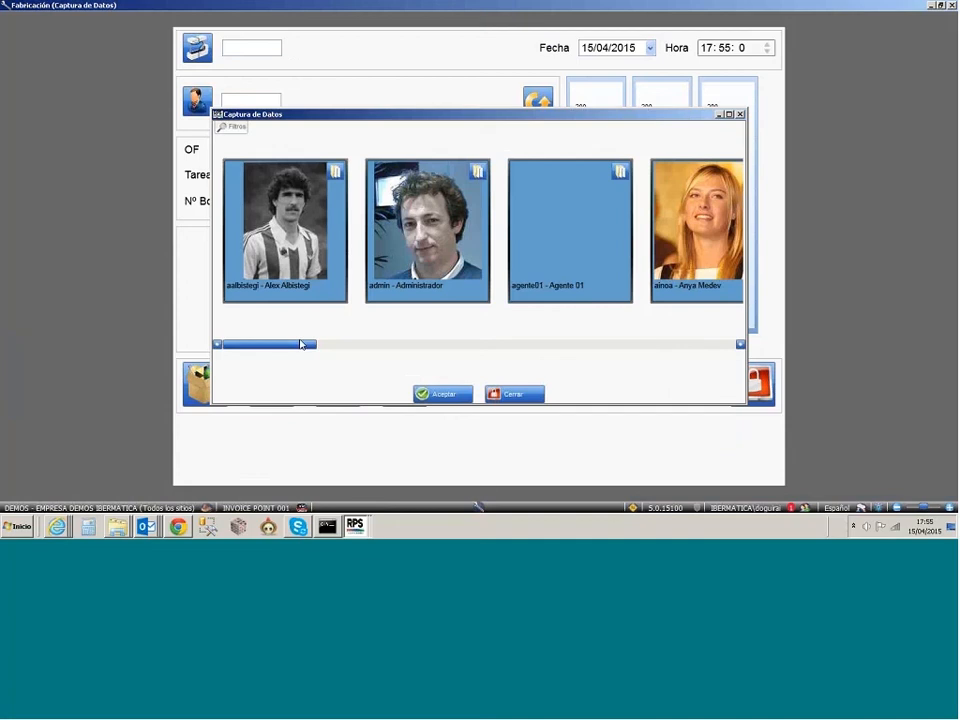
drag(300, 344, 415, 344)
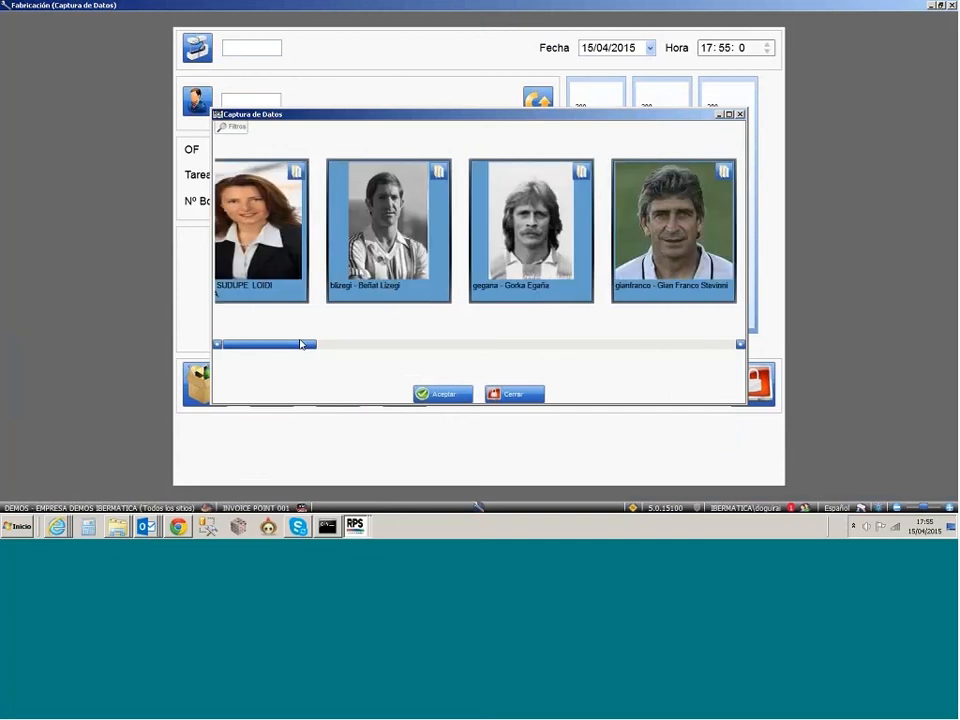
drag(300, 344, 545, 344)
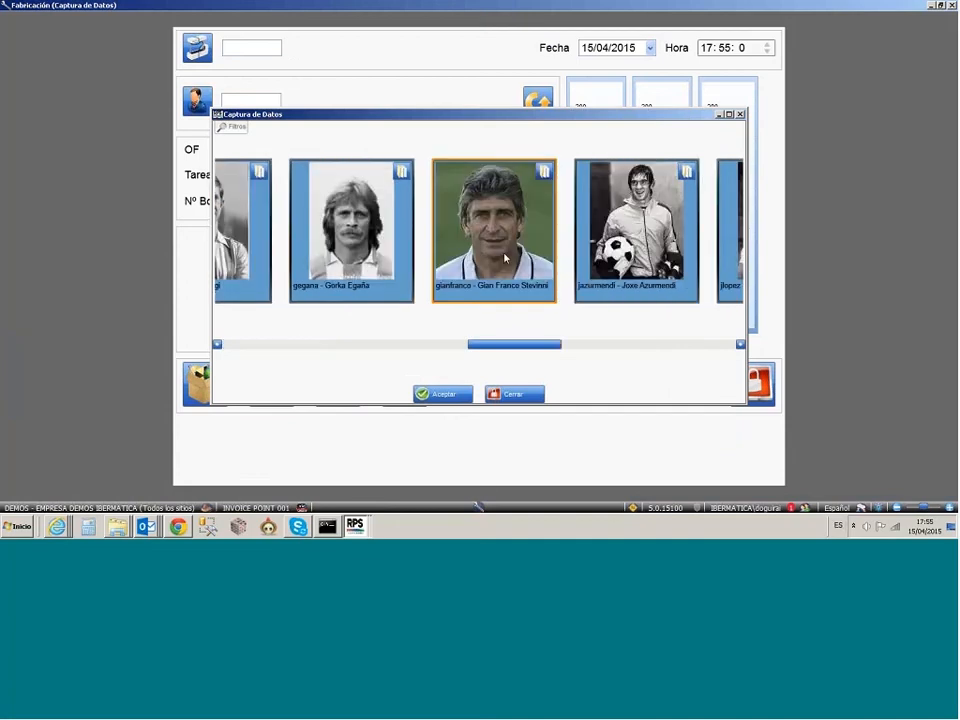
click(505, 258)
click(505, 264)
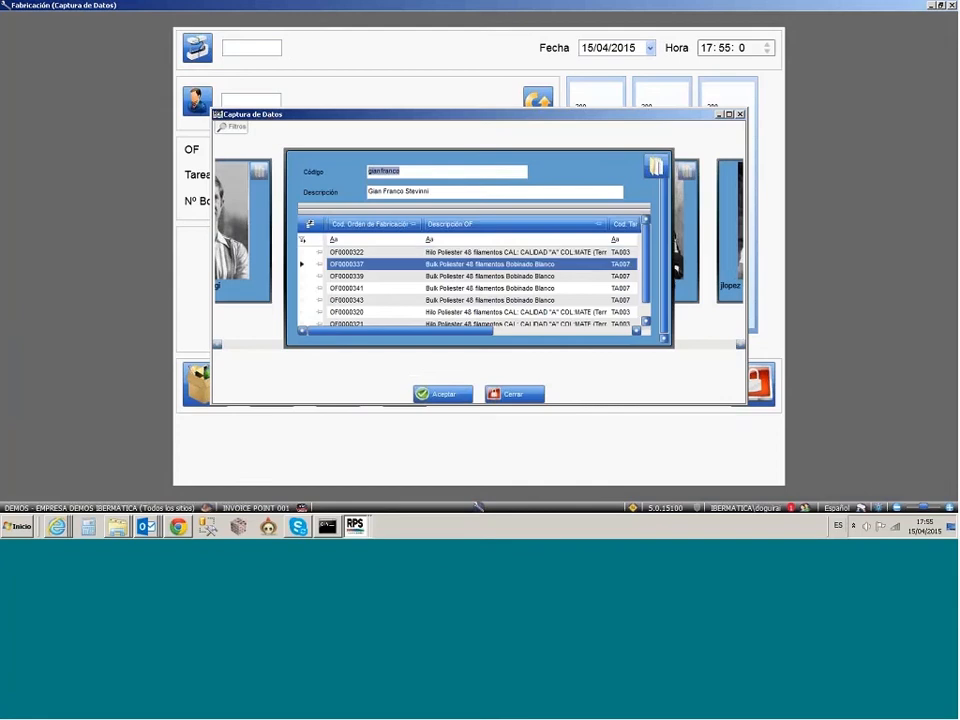
double_click(345, 259)
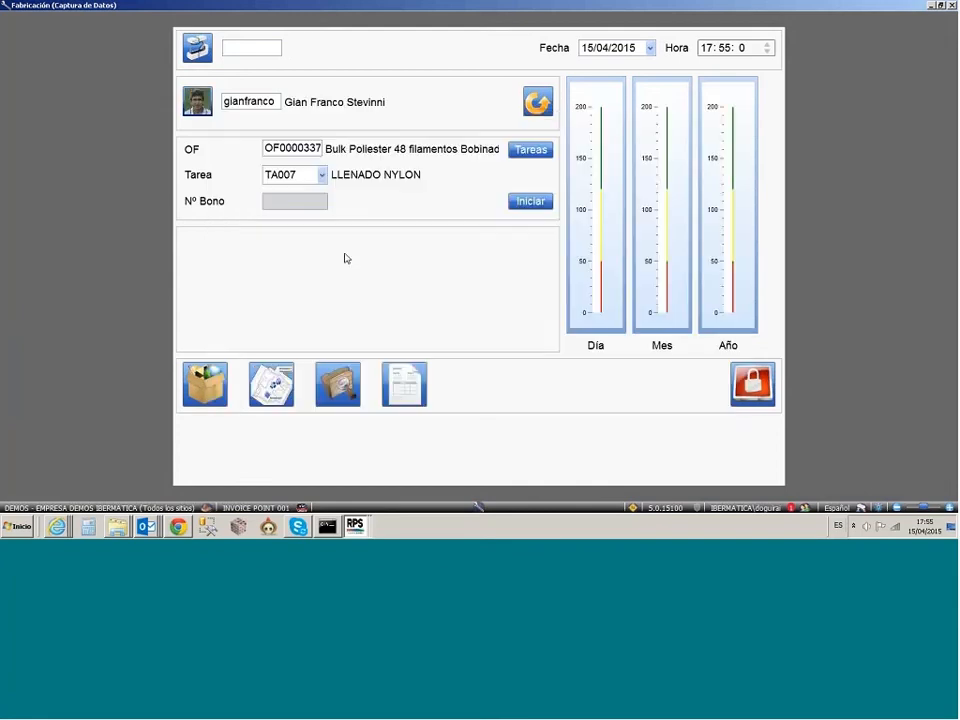
Step: Change the Tarea to TA001 - LLENADO POLYESTER and try to start it
click(322, 174)
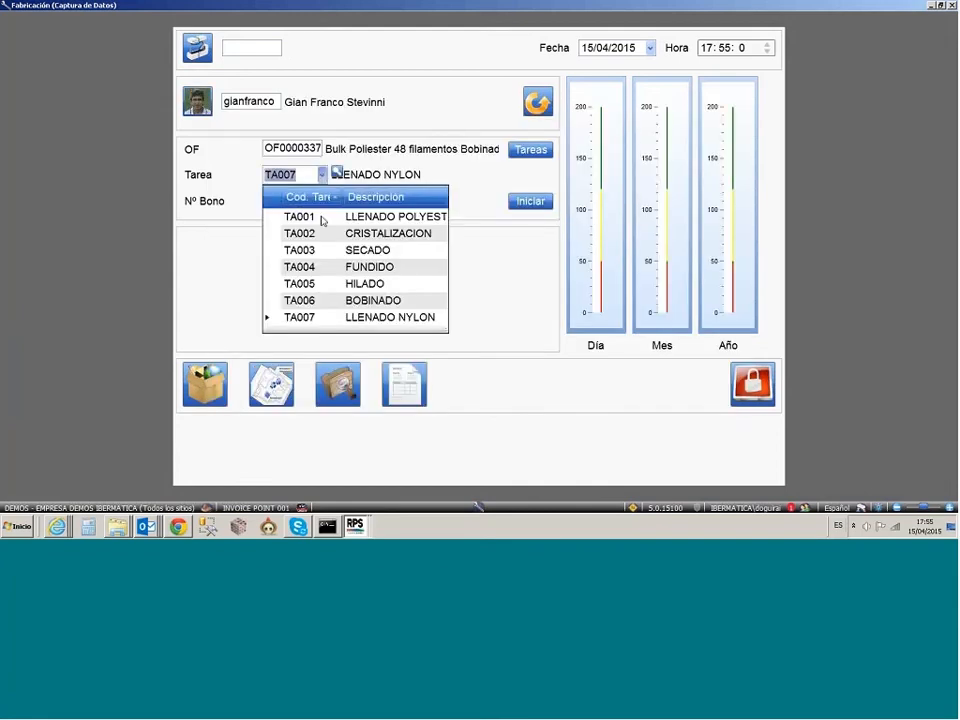
click(294, 217)
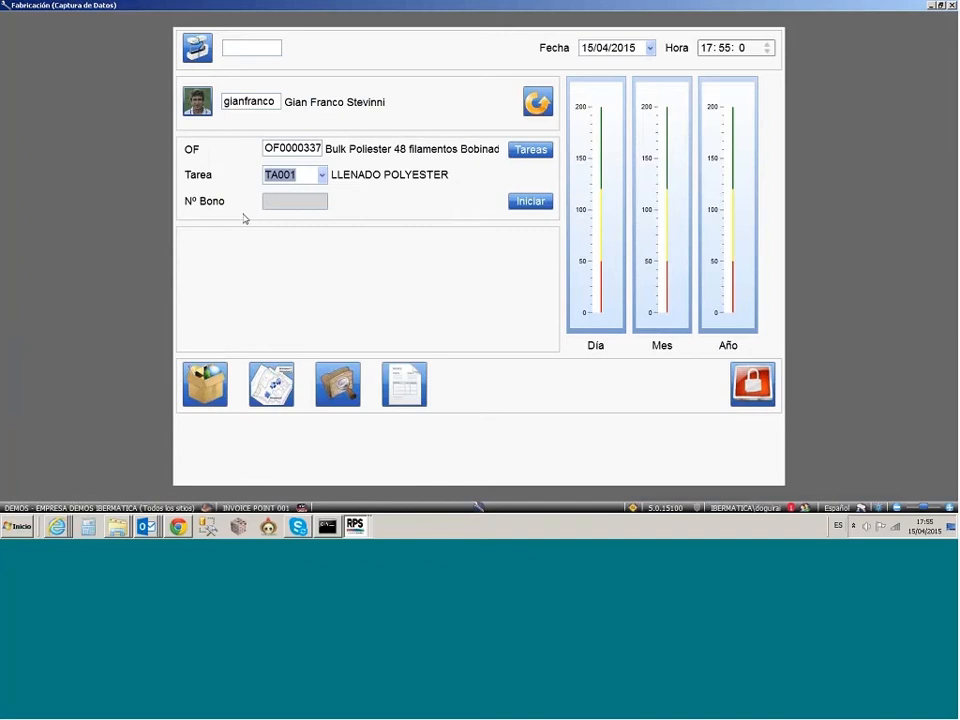
click(531, 203)
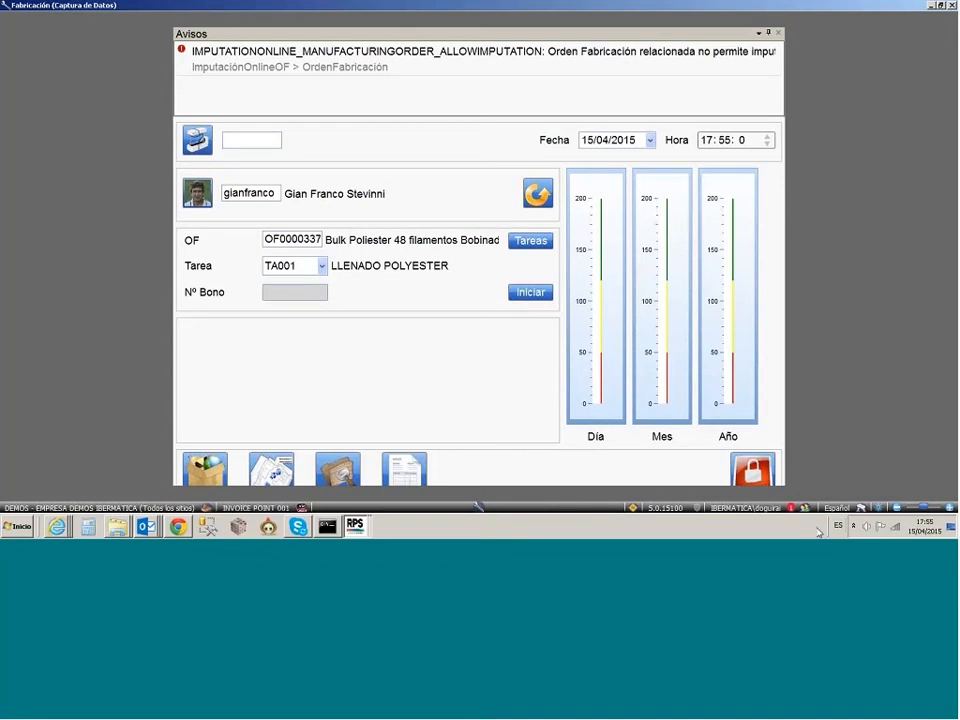
Step: Open Supervisión en Tiempo Real, examine the status of employees and machines on the plant layout, and return to Captura de Datos
click(478, 507)
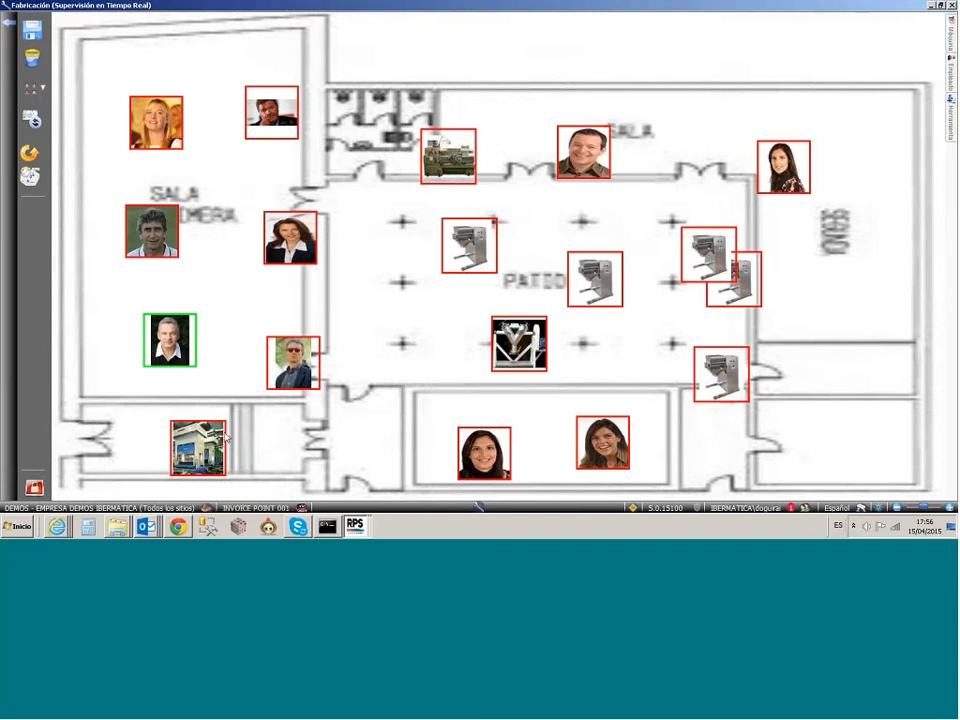
mouse_move(478, 265)
mouse_move(165, 338)
click(35, 492)
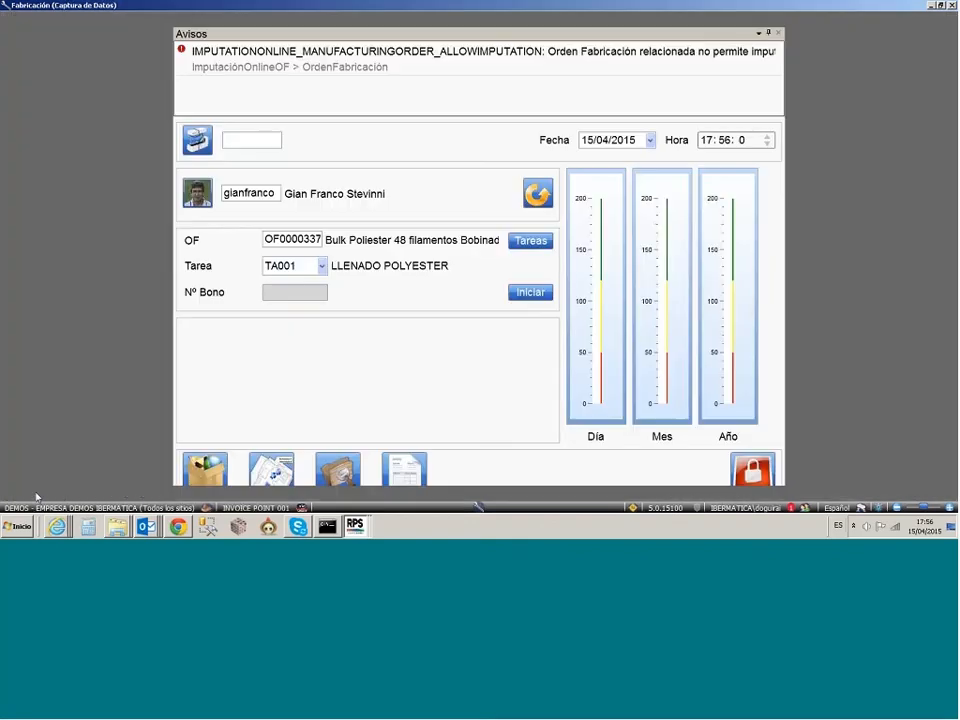
Step: Select the employee whose TA001 - FRESADO task is in progress and collapse the Avisos pane
click(251, 203)
drag(281, 346, 415, 346)
click(289, 238)
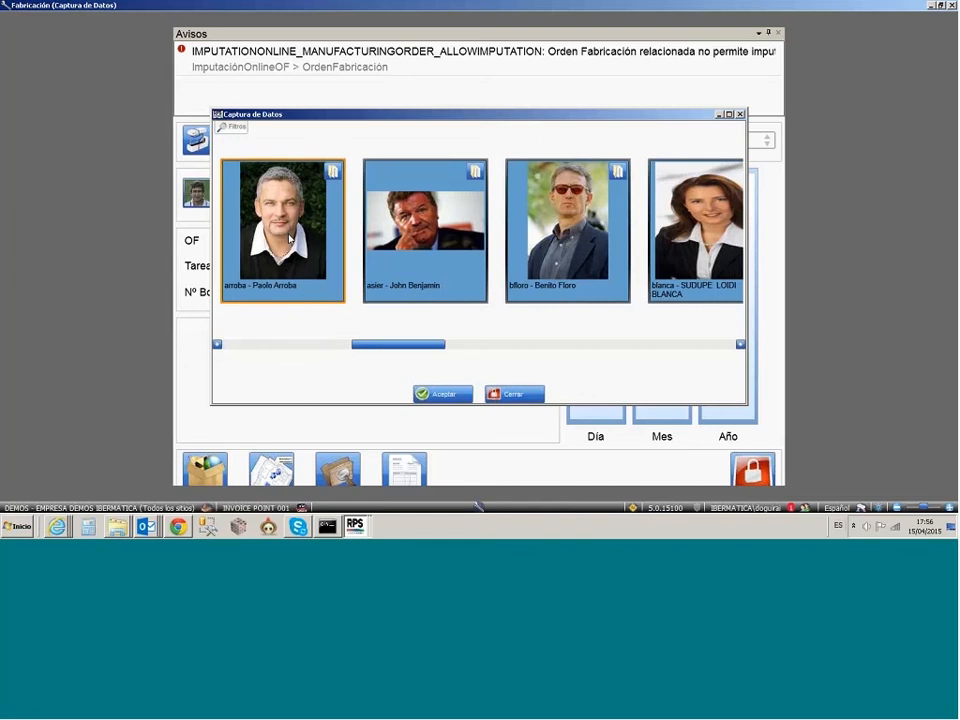
click(443, 394)
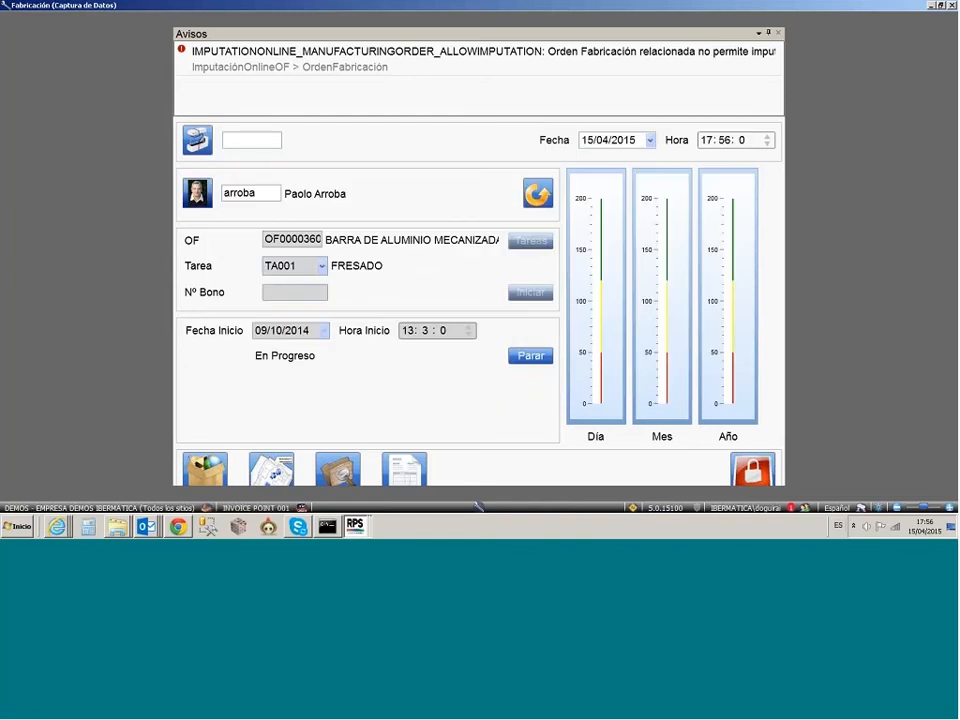
click(768, 33)
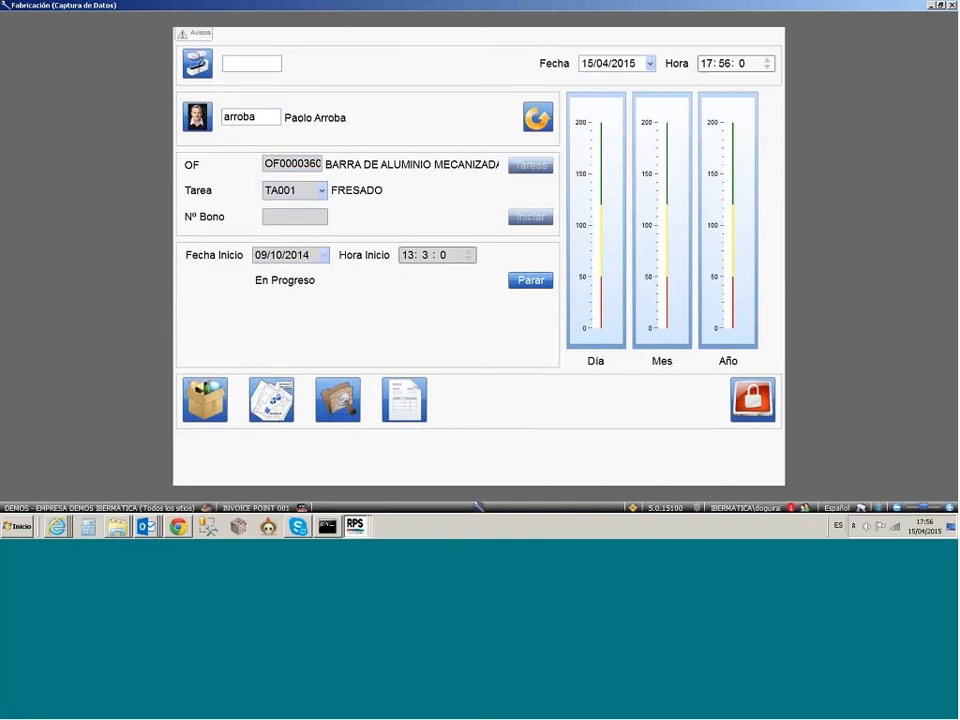
Step: View the documents attached to the FRESADO job, including the 3D model 09.004.0000001, and close the viewer
click(340, 403)
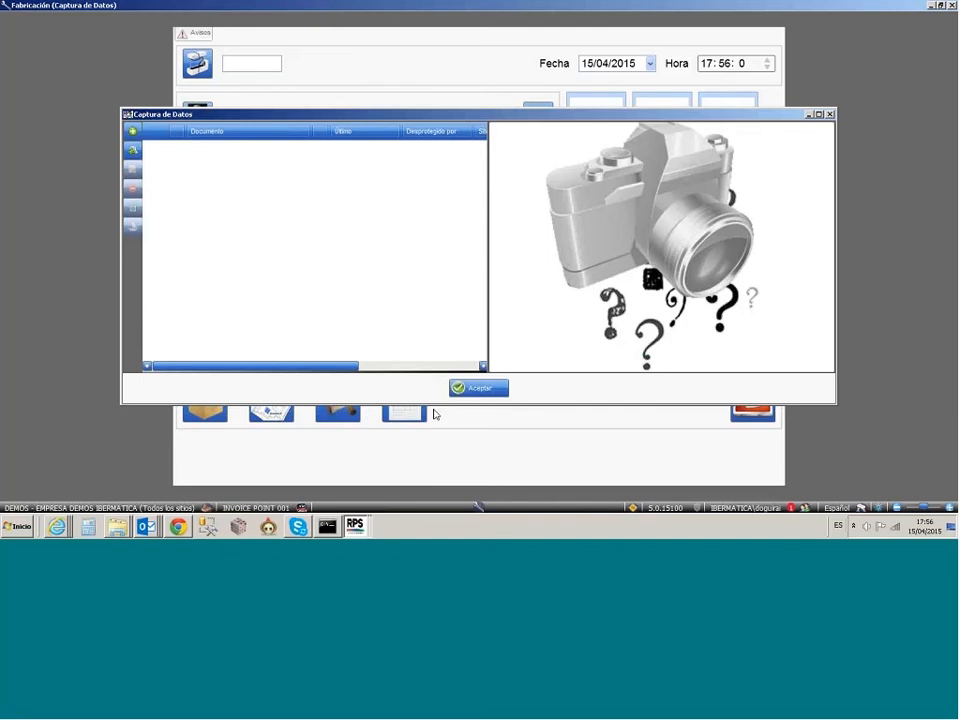
click(479, 388)
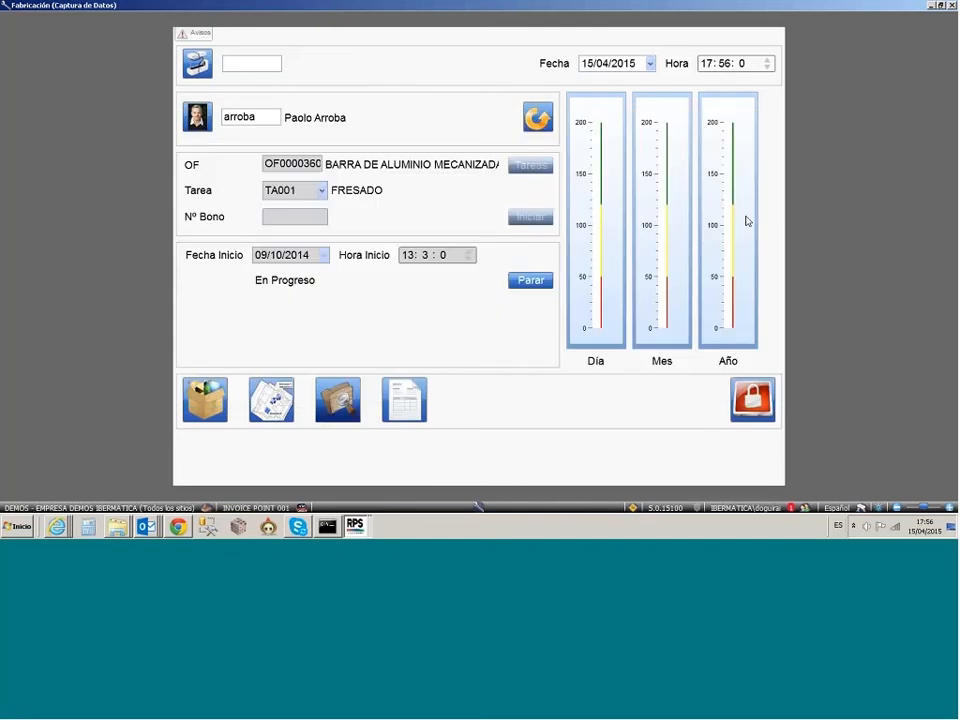
click(271, 400)
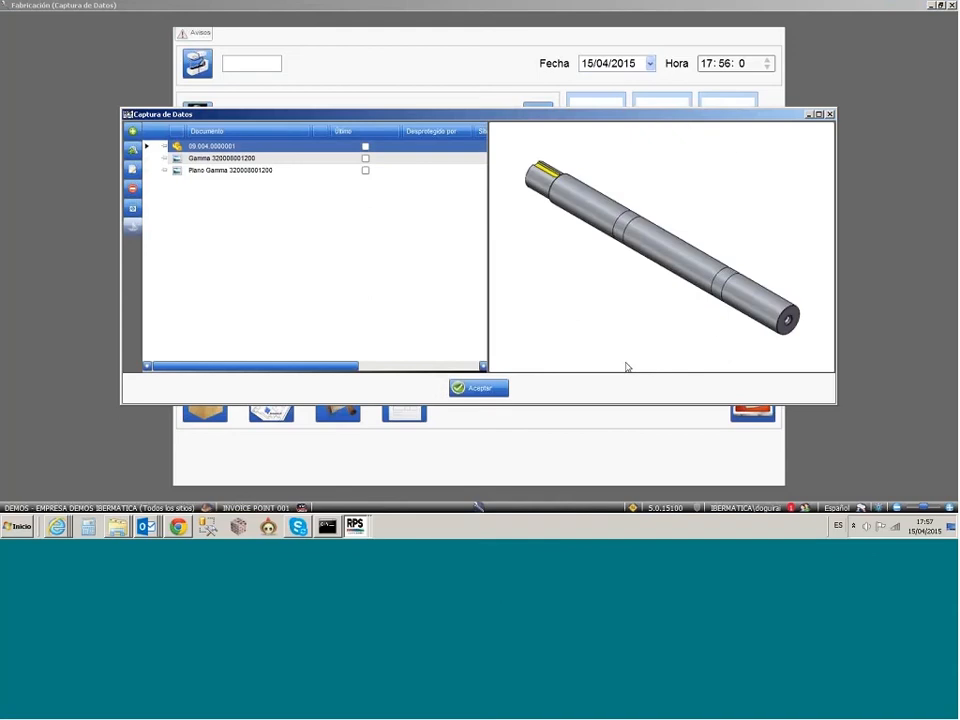
click(482, 388)
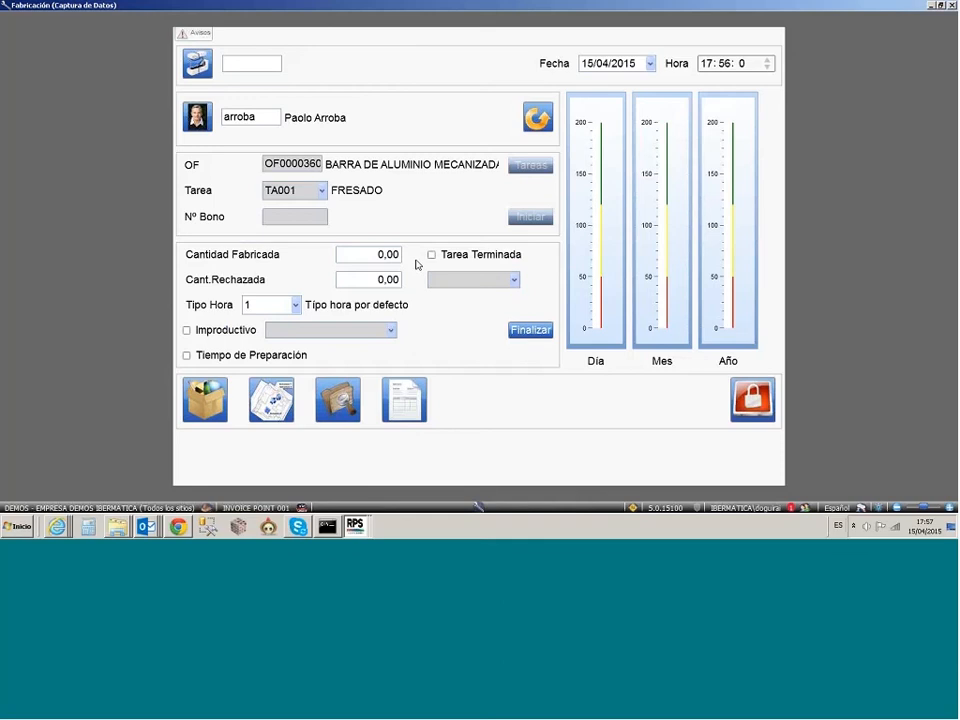
Step: Stop the FRESADO task, set Cantidad Fabricada to 1 and Cant.Rechazada to 0, and submit it for completion
text(1)
key(Tab)
key(Tab)
text(1)
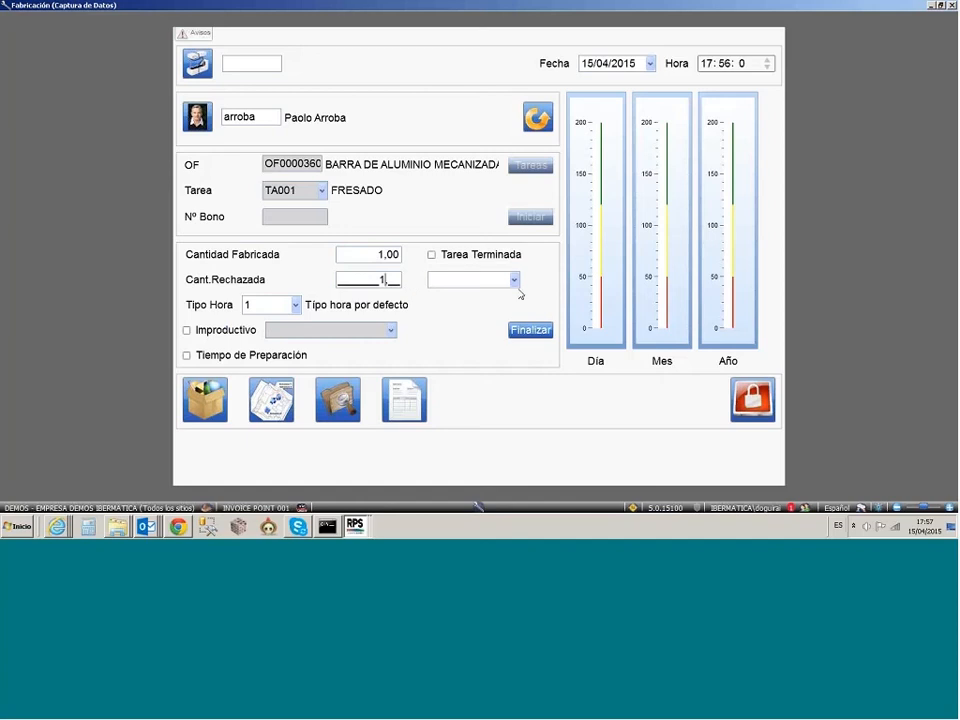
click(515, 281)
click(515, 283)
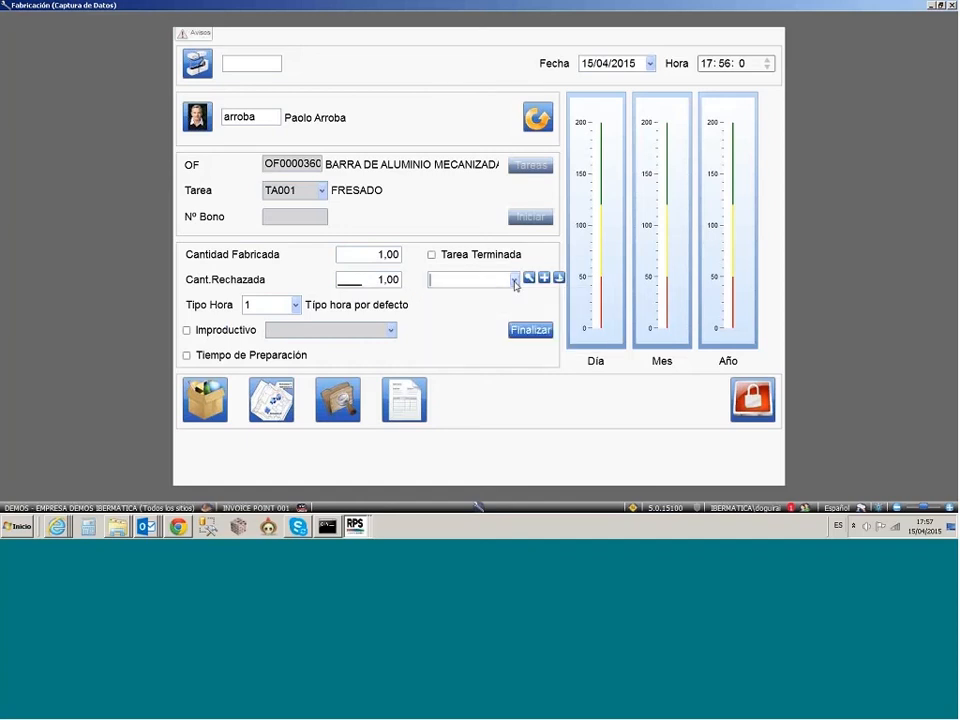
click(370, 285)
text(0)
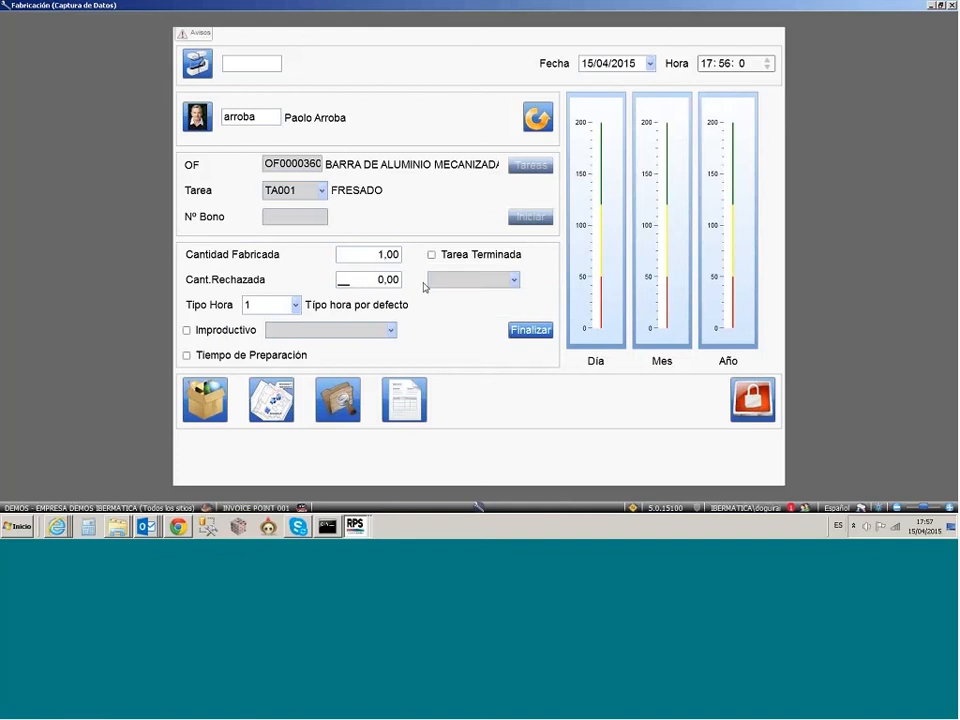
key(Tab)
click(527, 335)
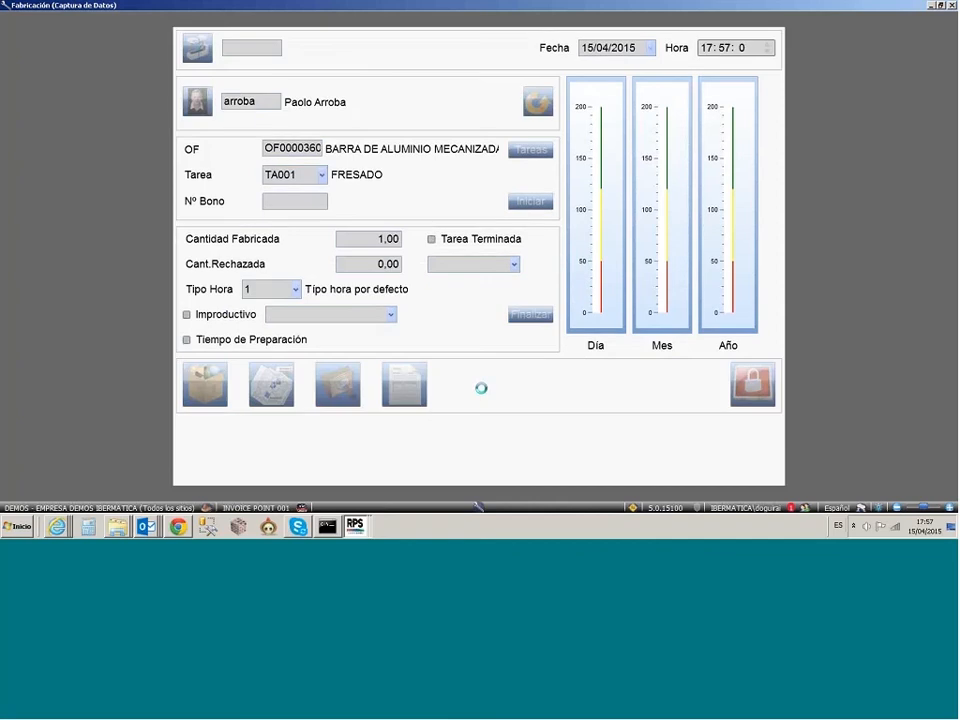
key(Return)
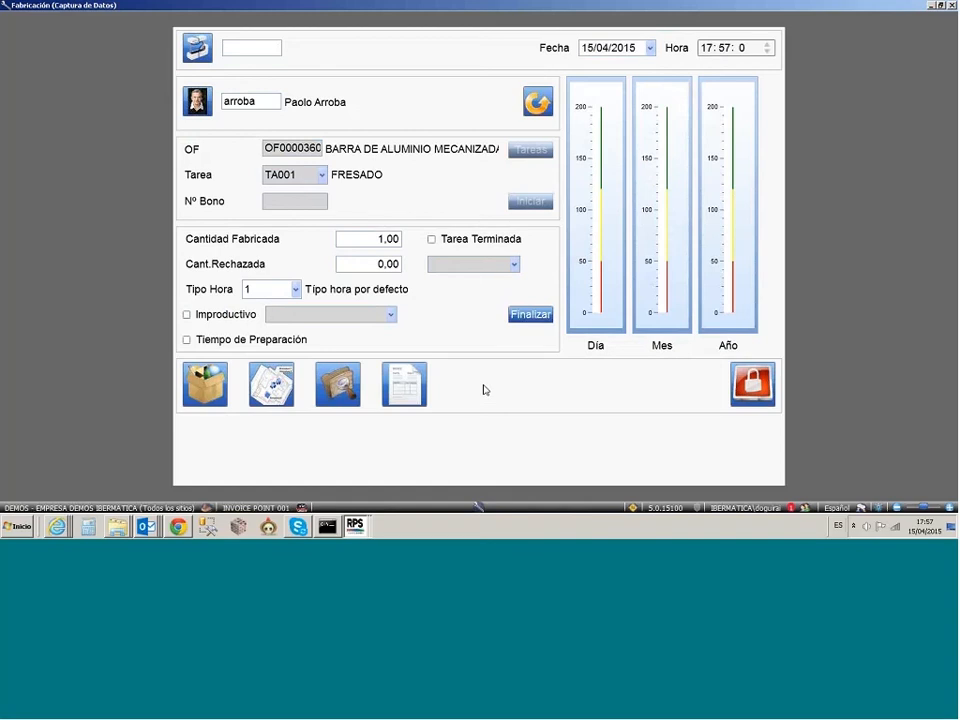
Step: Close Captura de Datos and consult Análisis de Costes de Orden de Fabricación for order OF0000193, CHASIS CAMIONETA LUBDIMAX GM, searching by "CAMION"
click(760, 381)
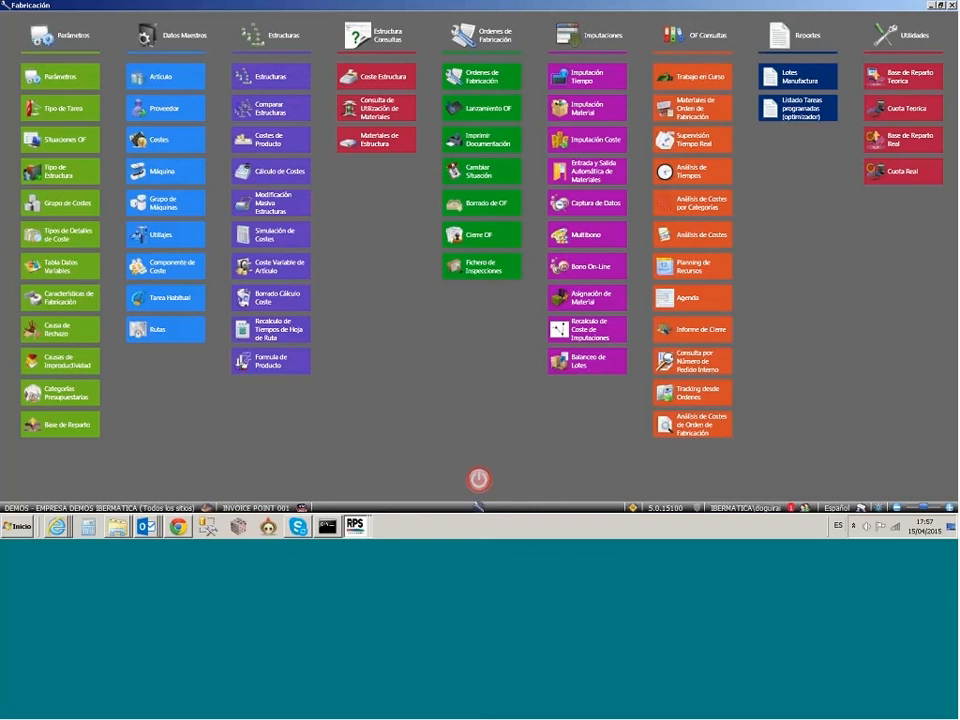
click(692, 424)
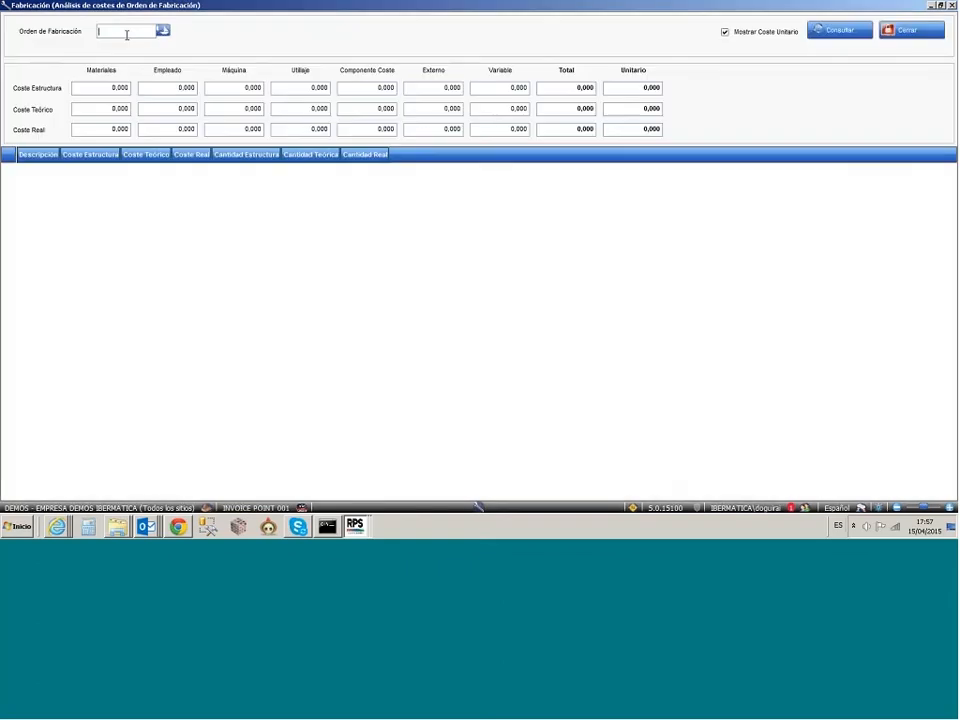
text(CAMION)
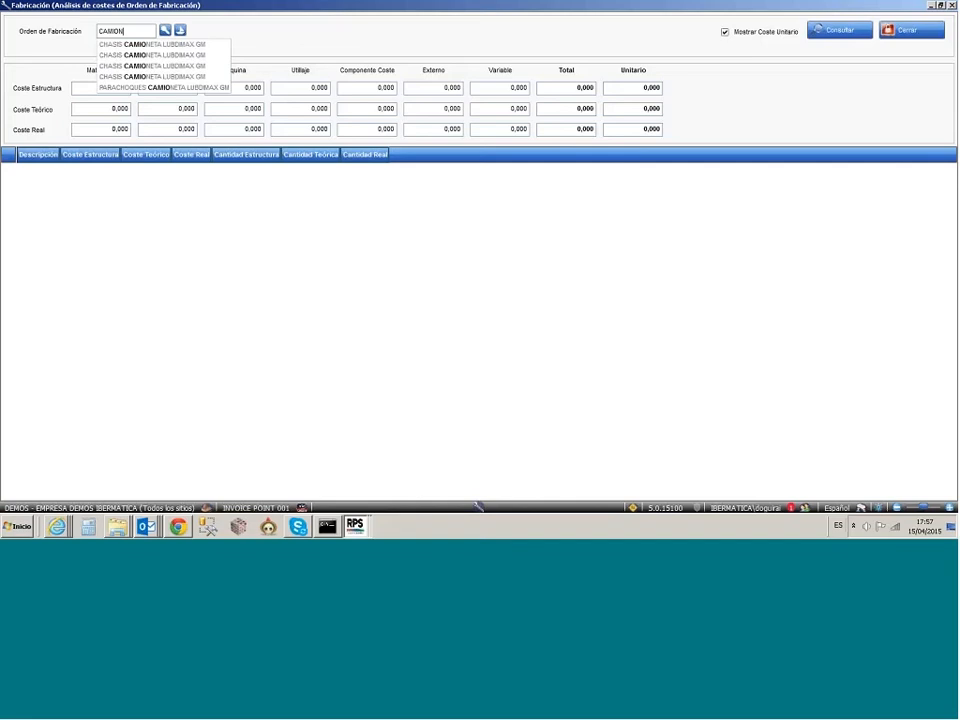
key(Down)
key(Return)
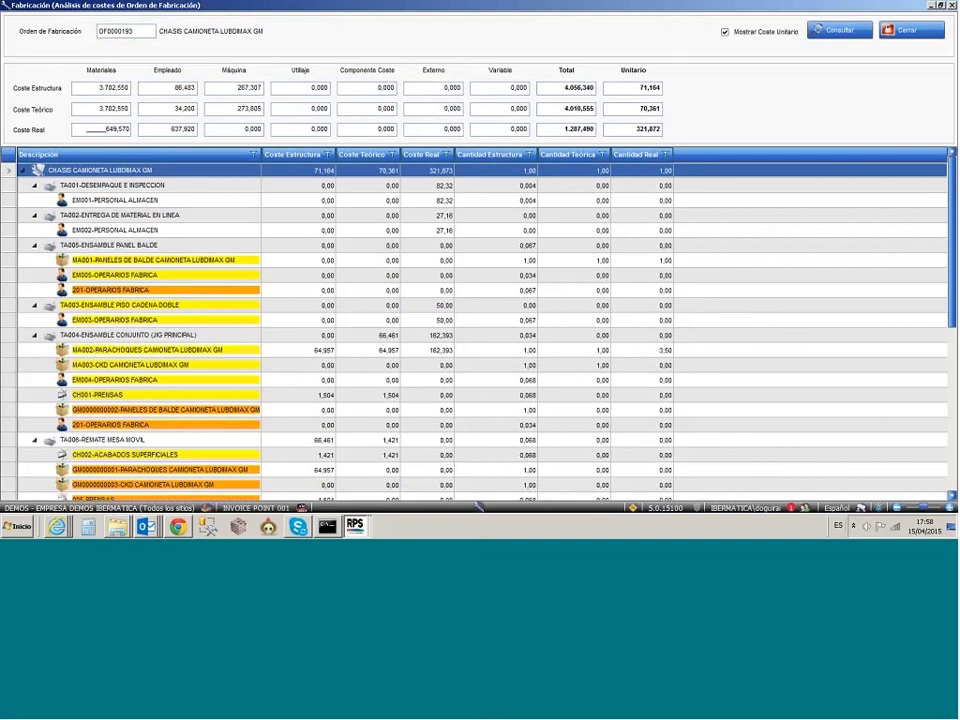
Step: Open Cuota Real and consult the actual rates for month 2 of 2015
click(480, 507)
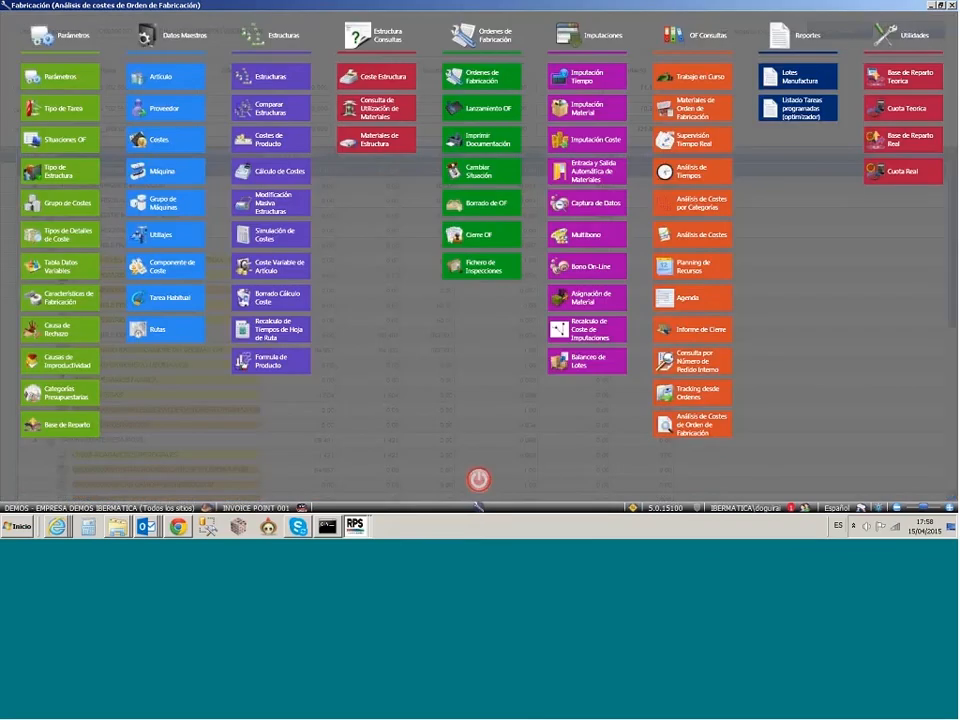
click(903, 171)
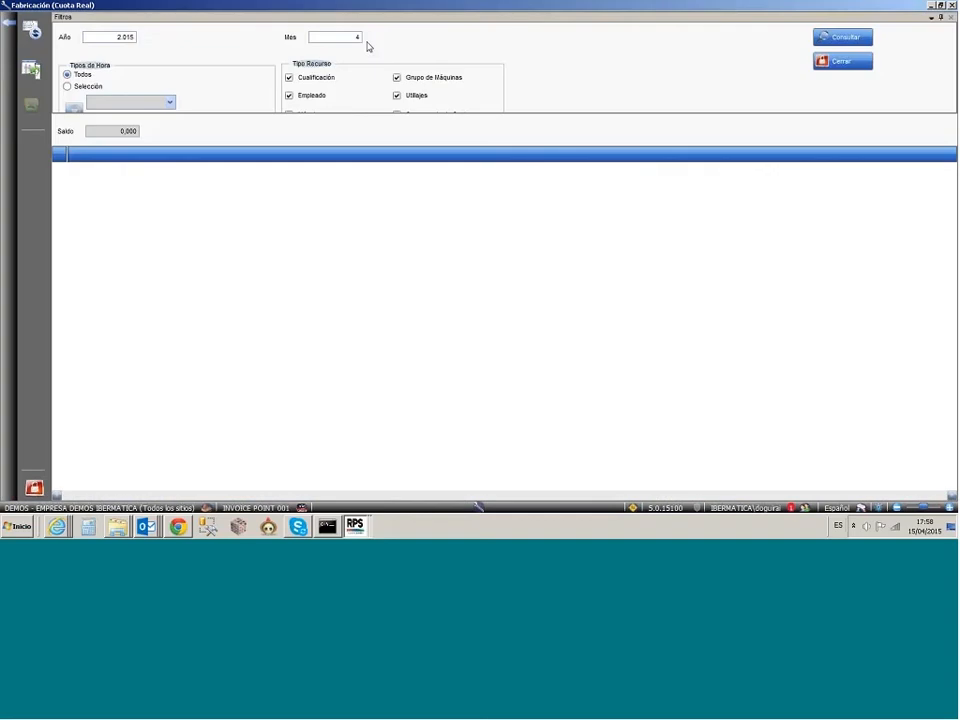
click(359, 38)
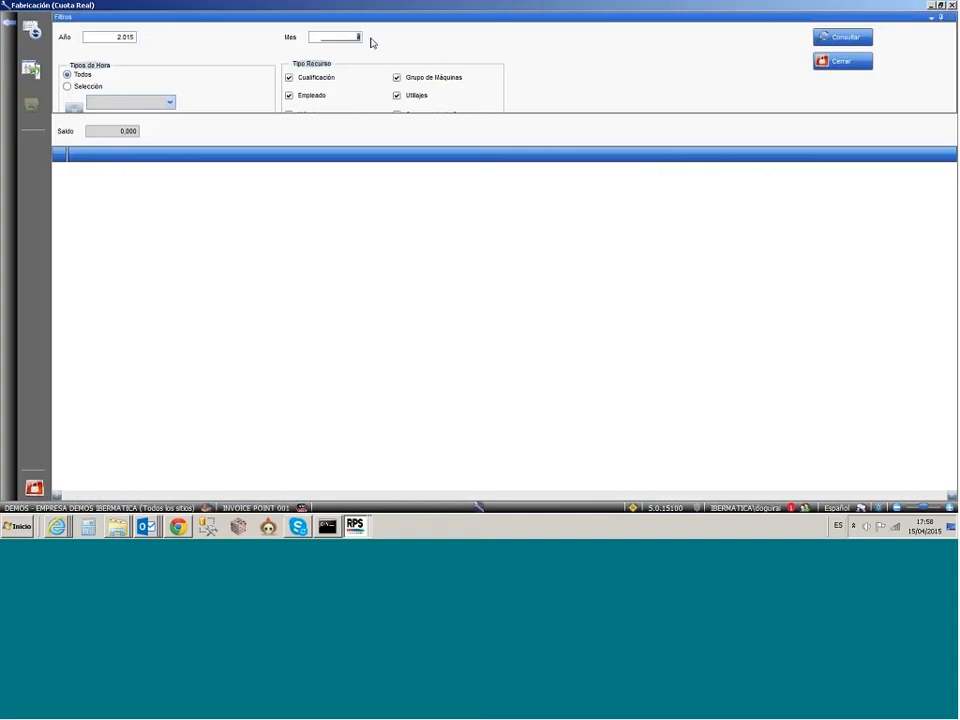
text(2)
key(Tab)
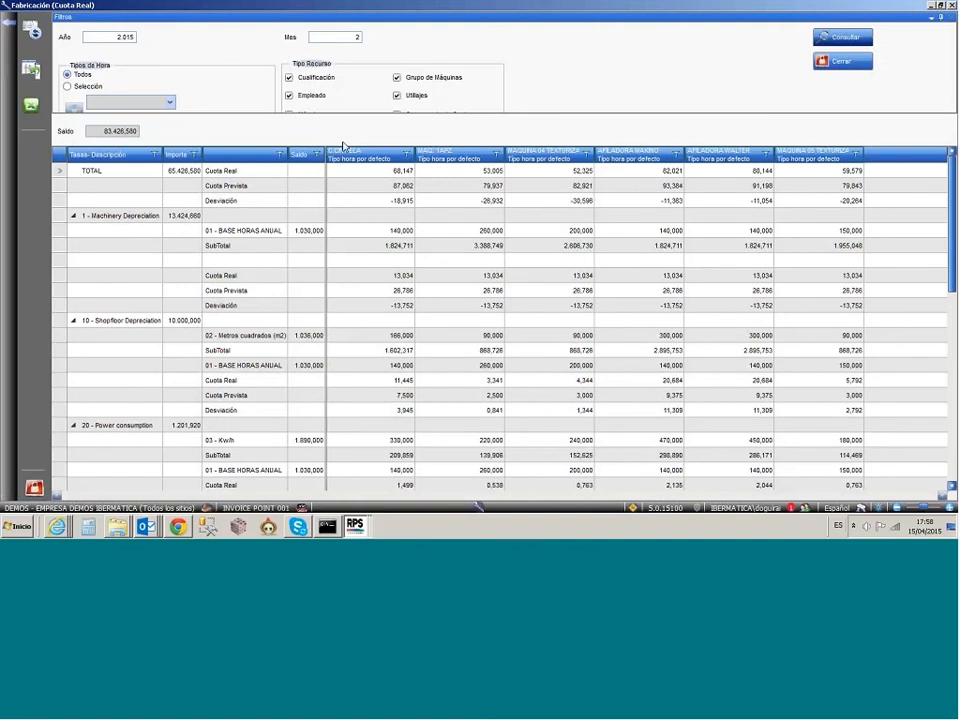
Step: Examine Cuota Real, Cuota Prevista and Desviación per machine for each rate, from Machinery Depreciation through Non Direct Workforce
click(120, 231)
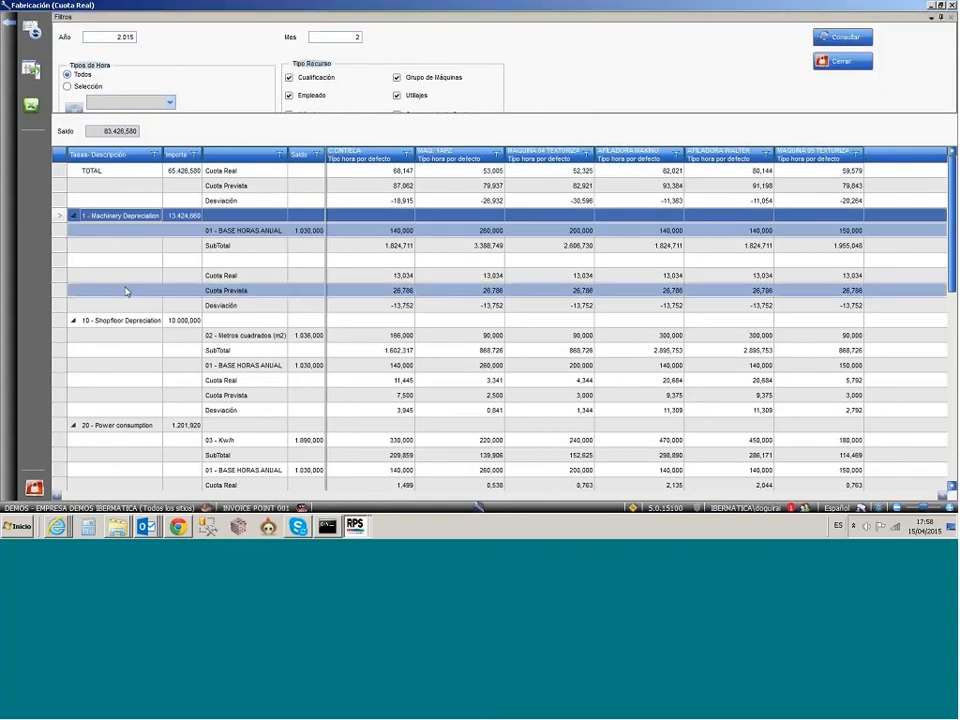
click(125, 425)
scroll(126, 413, down, 1)
scroll(116, 430, down, 1)
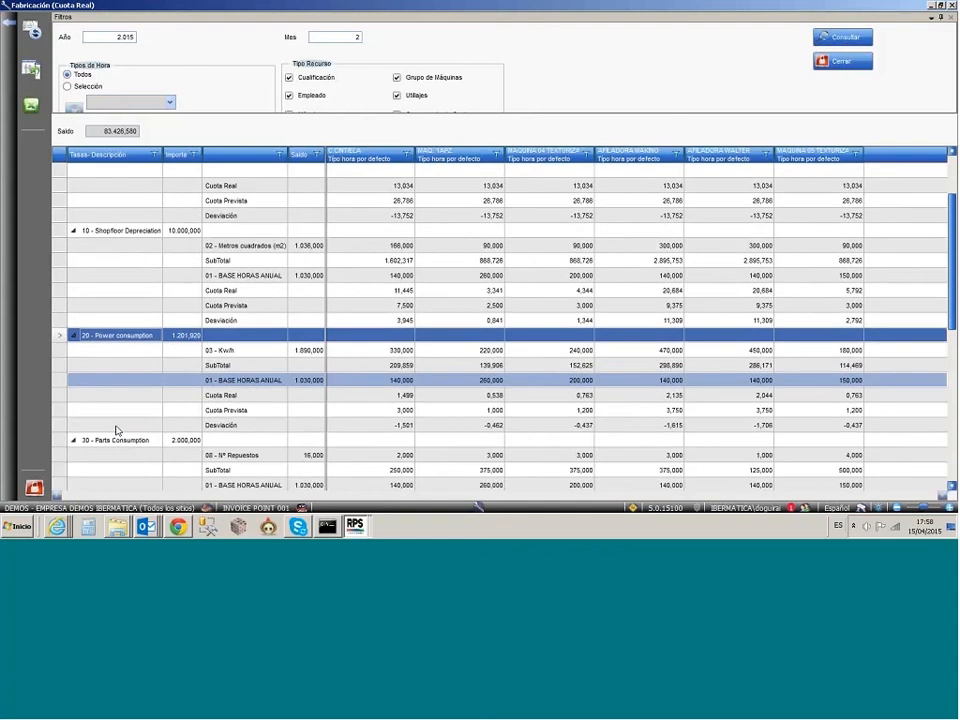
scroll(116, 430, down, 2)
scroll(116, 430, down, 2)
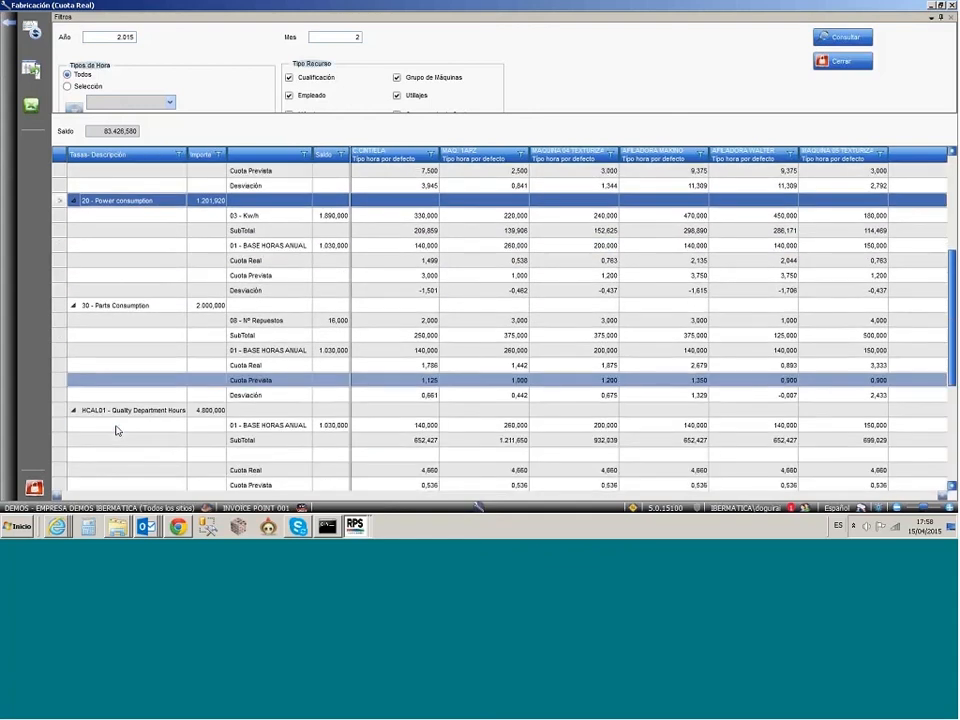
scroll(115, 335, up, 2)
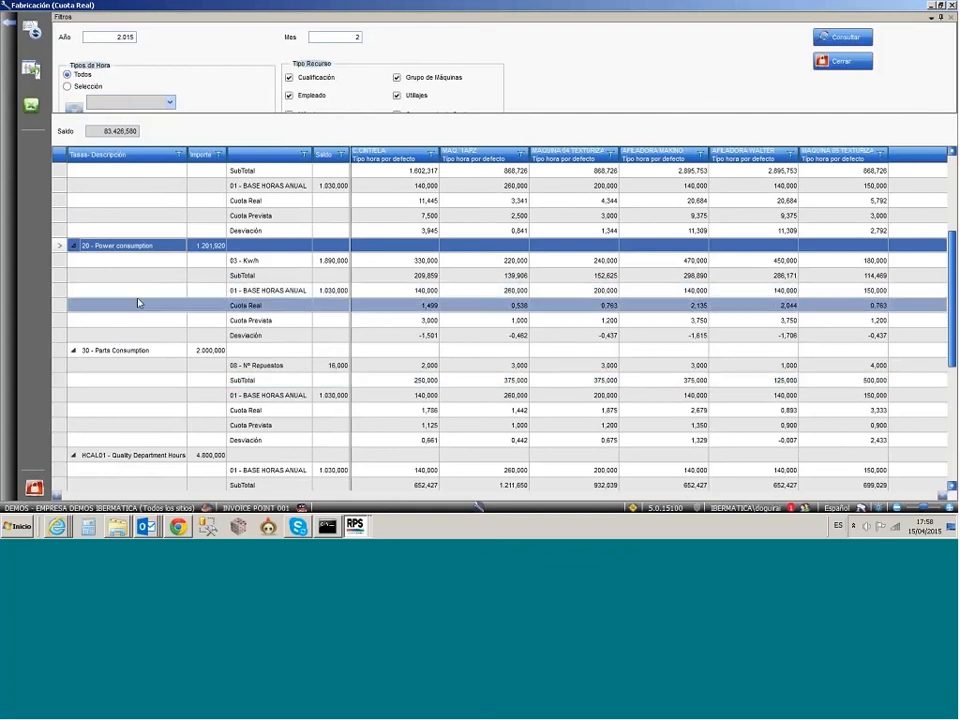
scroll(139, 303, up, 1)
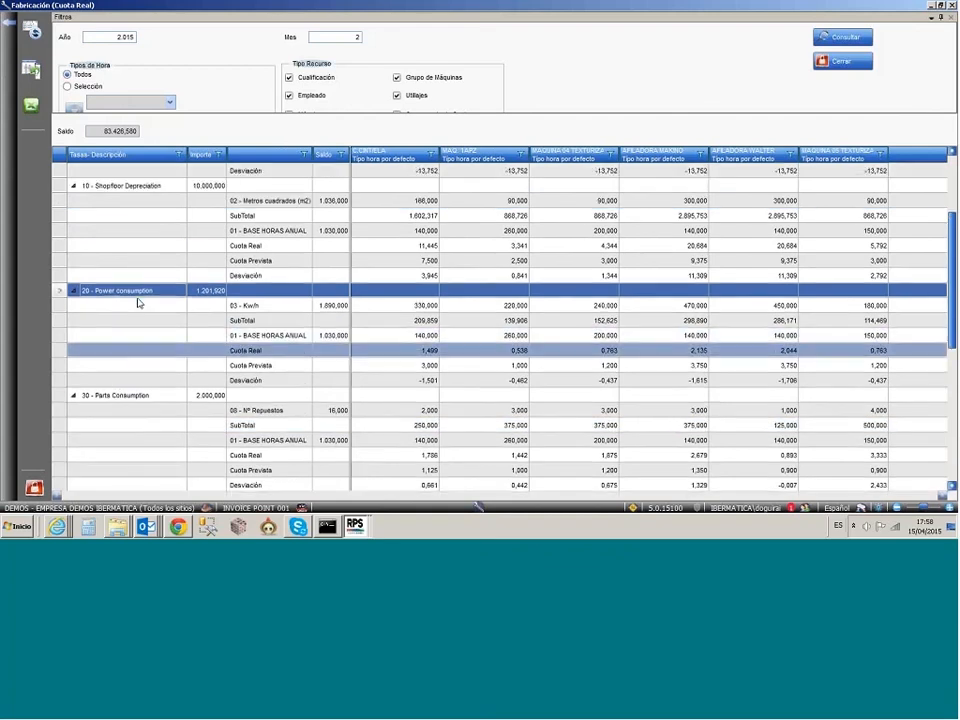
scroll(139, 303, up, 1)
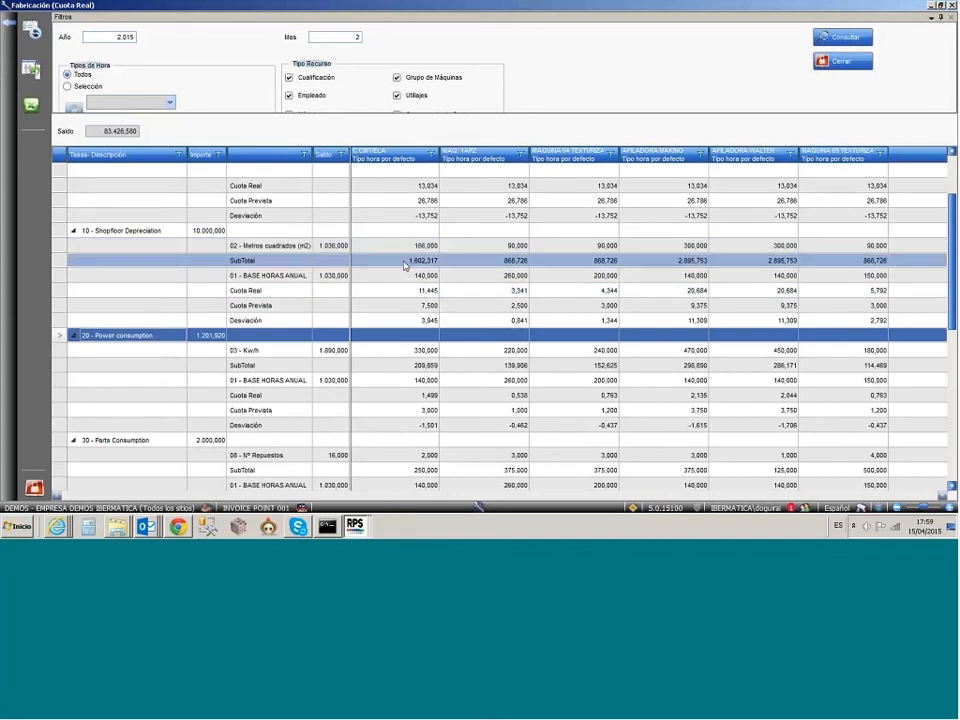
scroll(404, 265, up, 1)
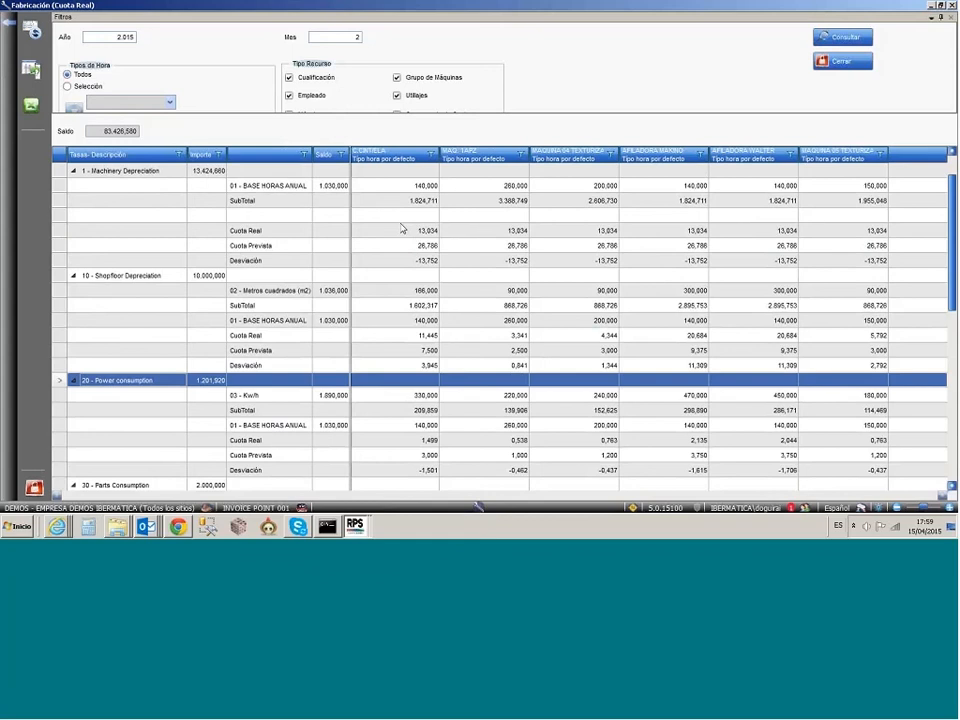
scroll(404, 270, down, 2)
scroll(404, 330, down, 7)
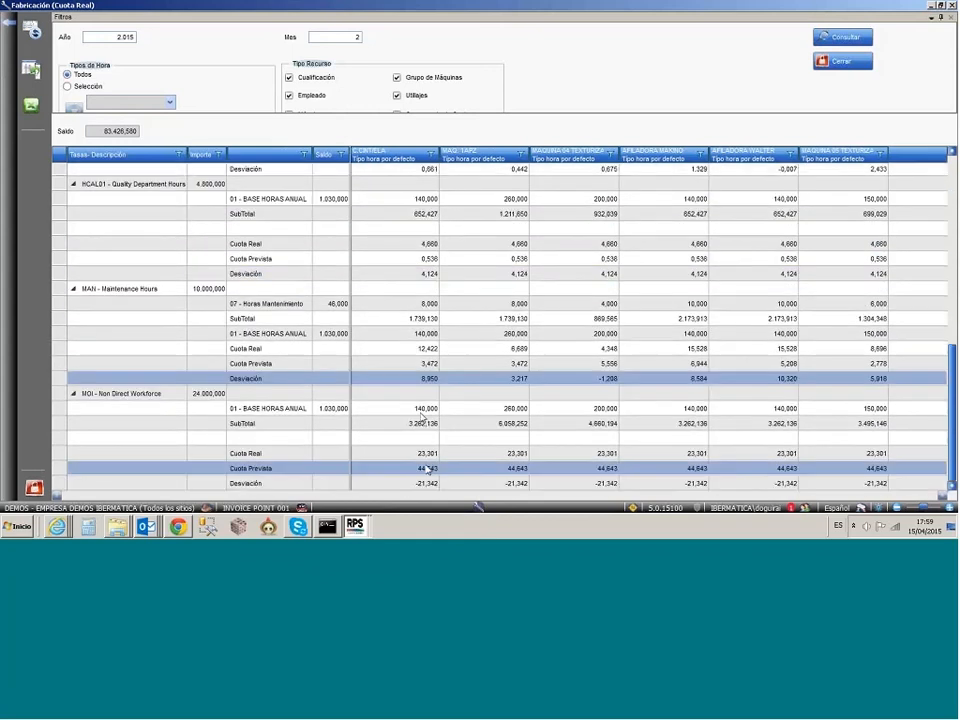
Step: Select the Cuota Real row under MOI - Non Direct Workforce and run Generar Tasas
click(427, 454)
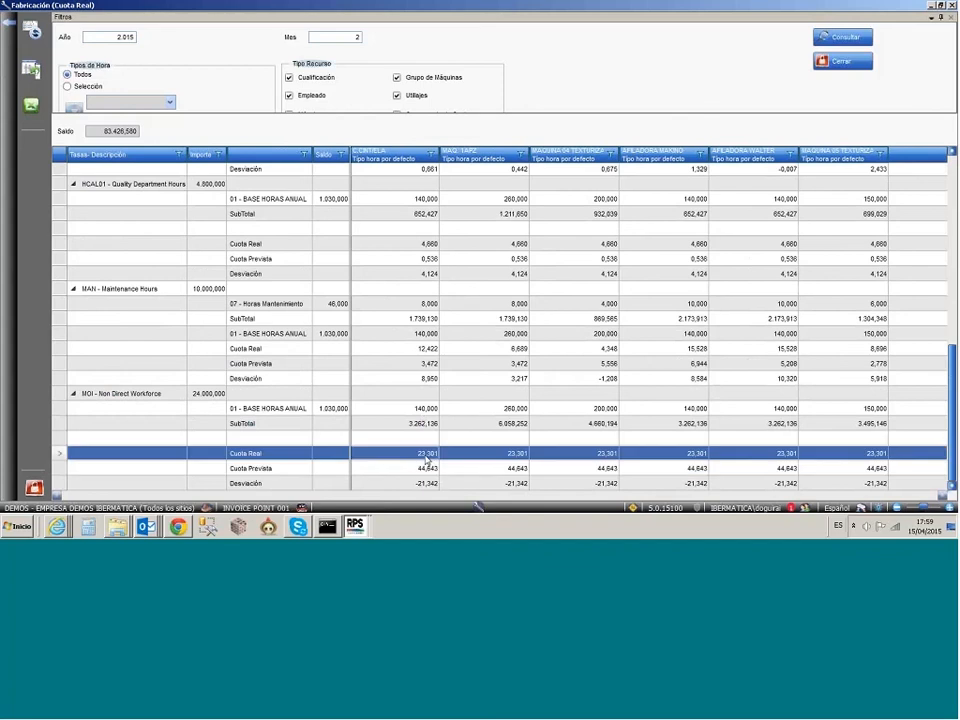
click(33, 70)
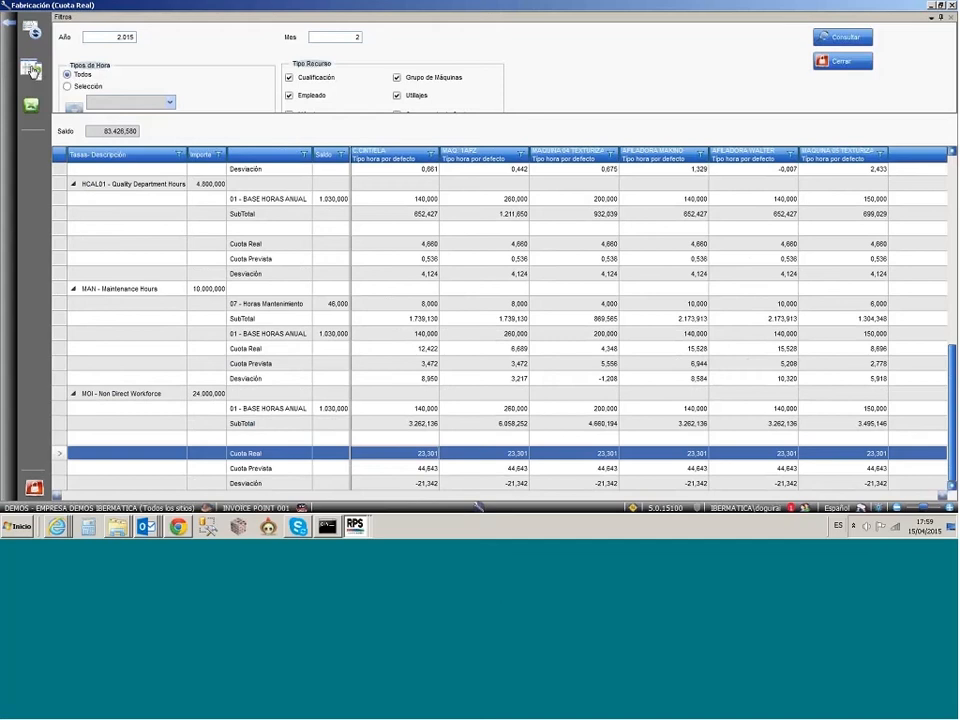
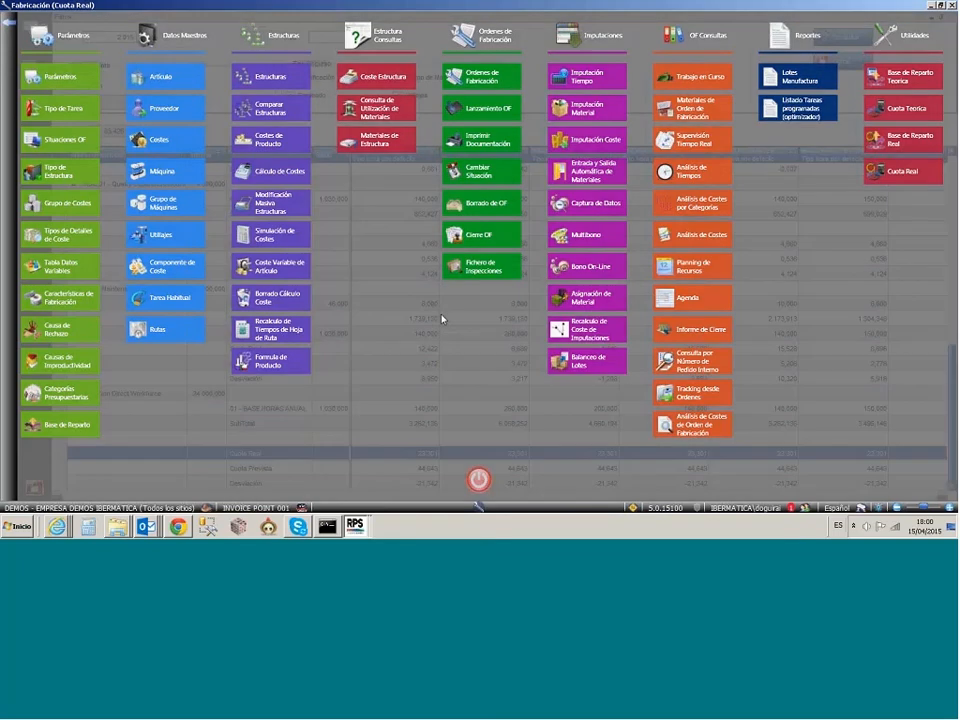
Step: Close the Cuota Real consultation, return to RPS Desktop and open the Calidad module
click(32, 488)
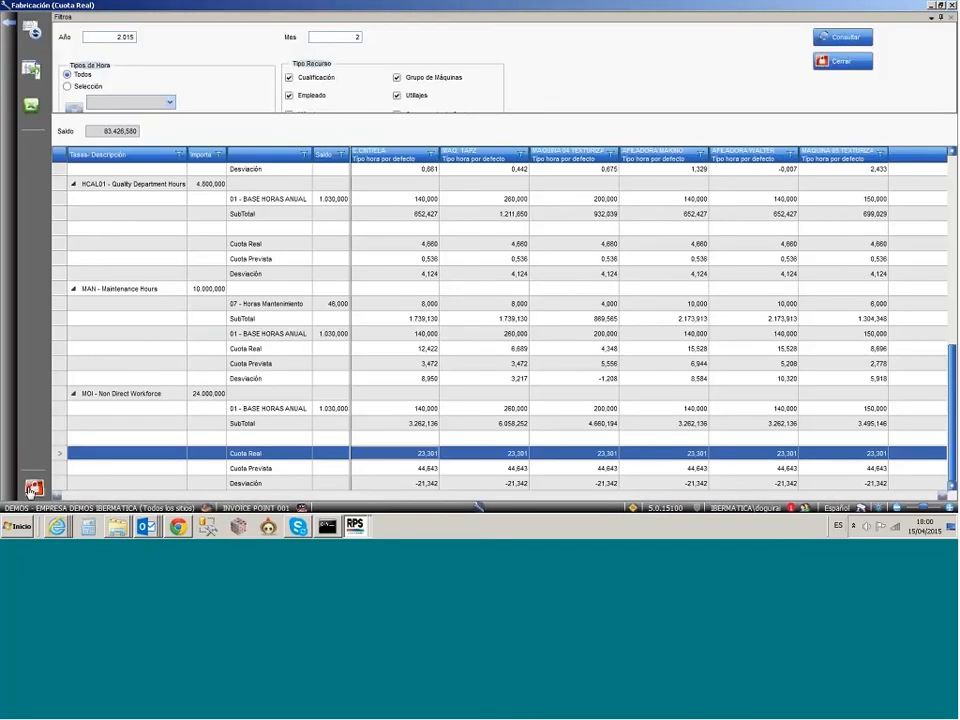
click(32, 489)
click(905, 30)
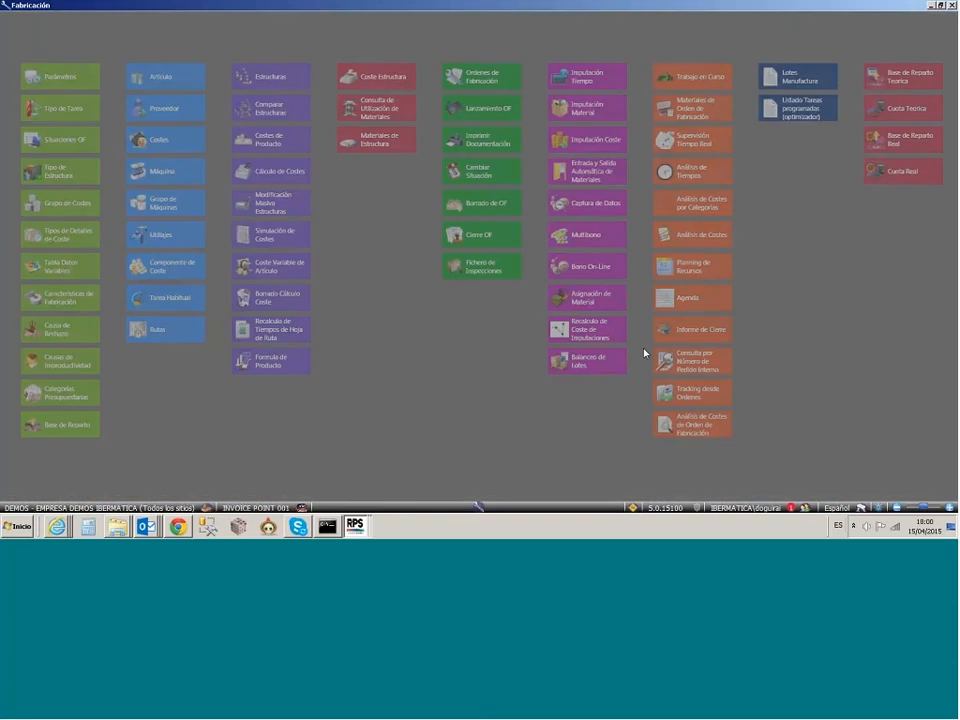
click(355, 526)
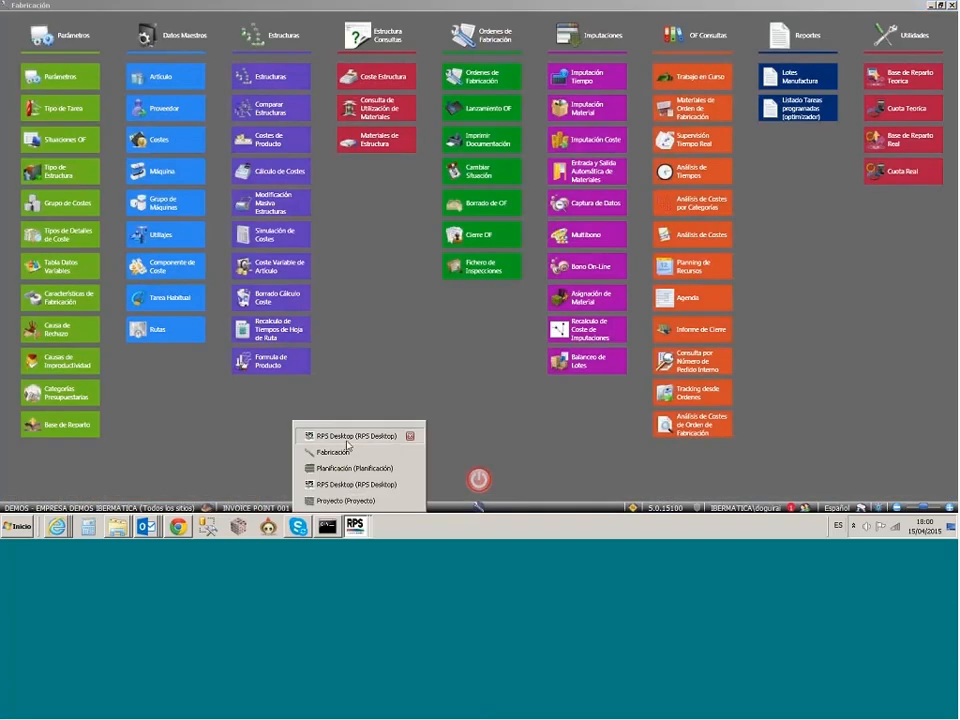
click(347, 440)
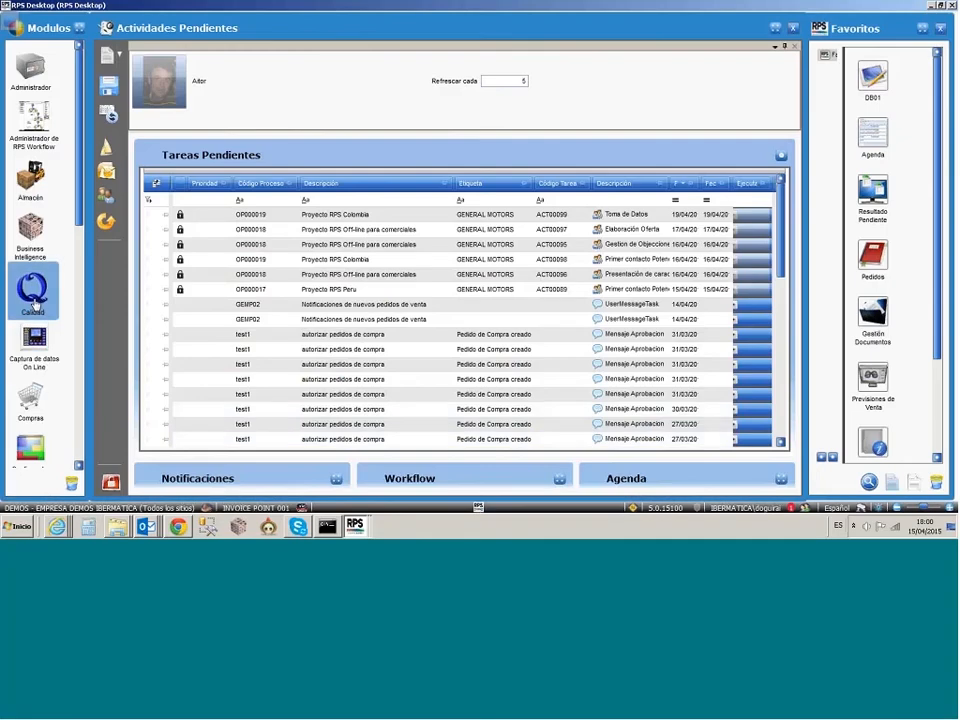
click(35, 311)
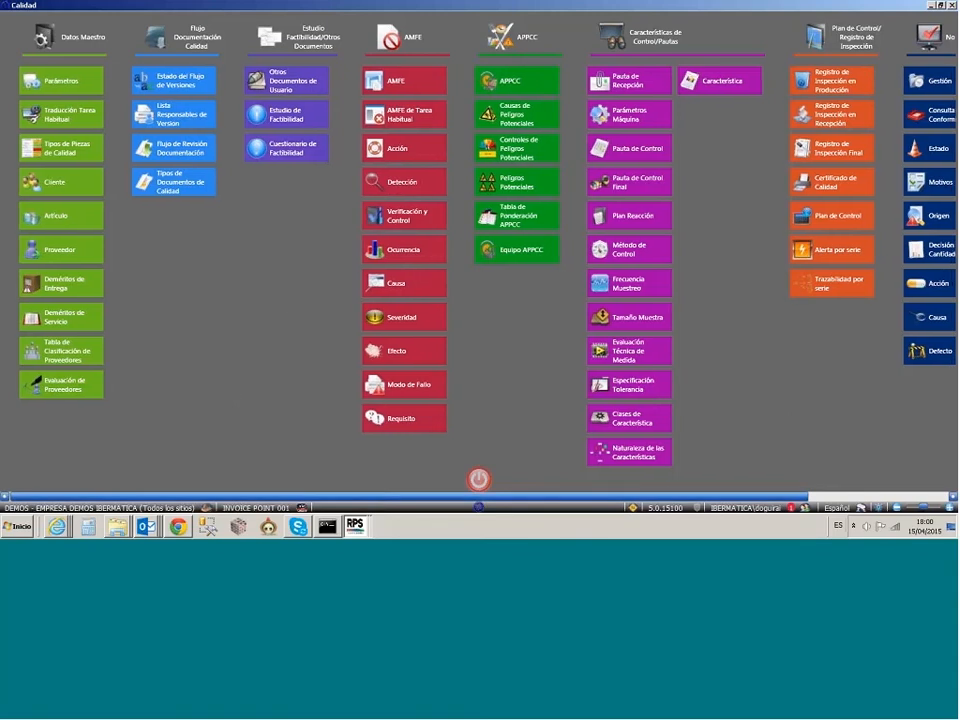
Step: Open AMFE and load the analysis for plant E01 and article PARACHOQUES CAMIONETA LUBDIMAX GM
scroll(721, 142, right, 3)
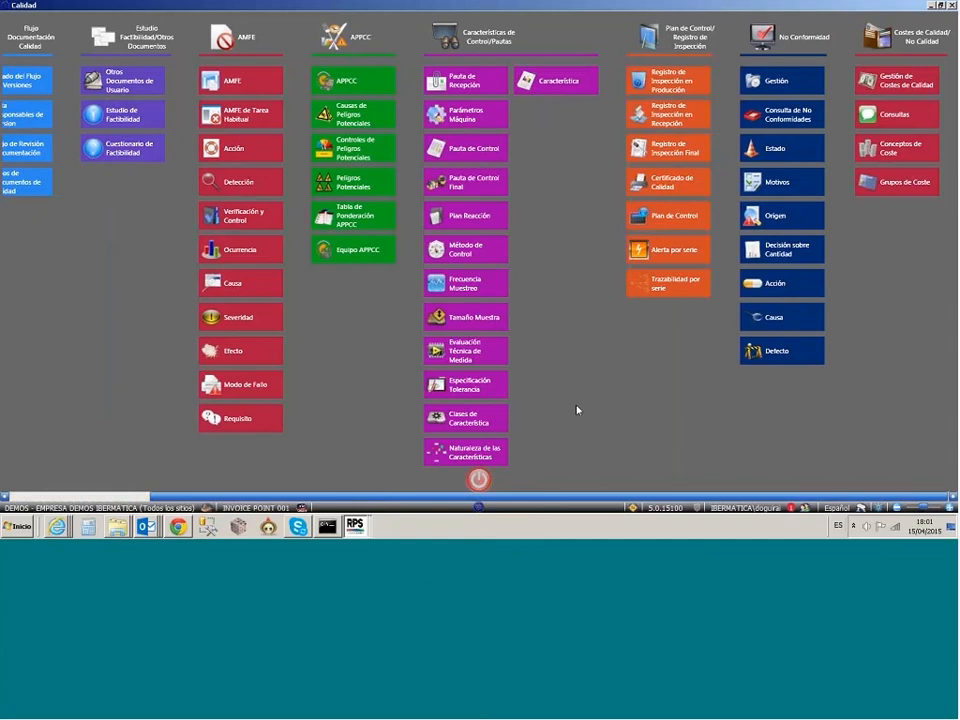
click(270, 89)
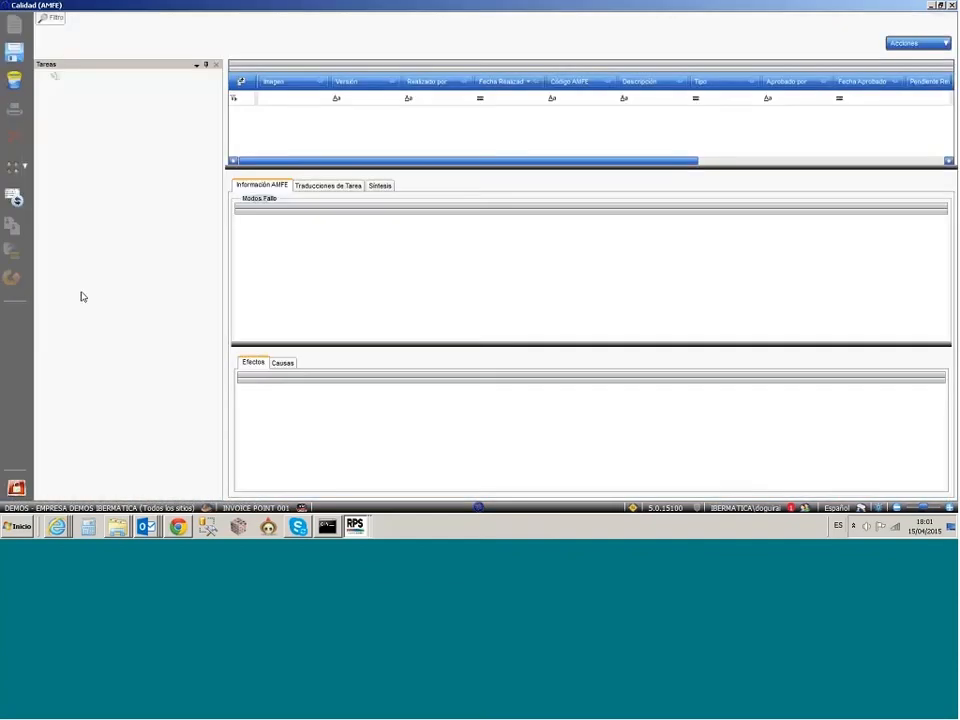
click(123, 58)
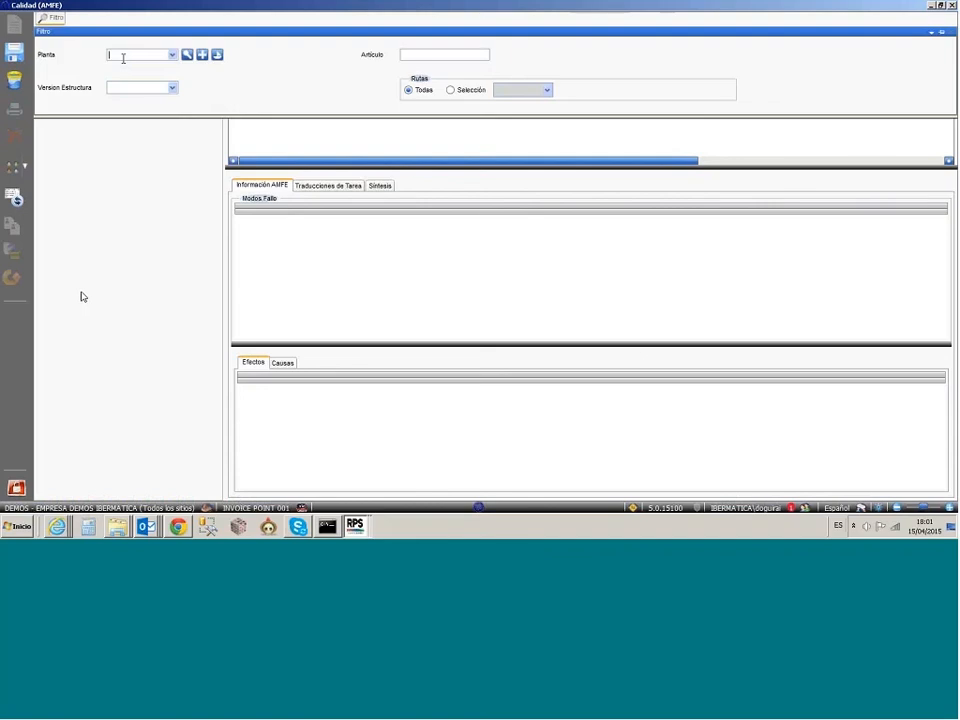
text(E01)
key(Tab)
text(PARA)
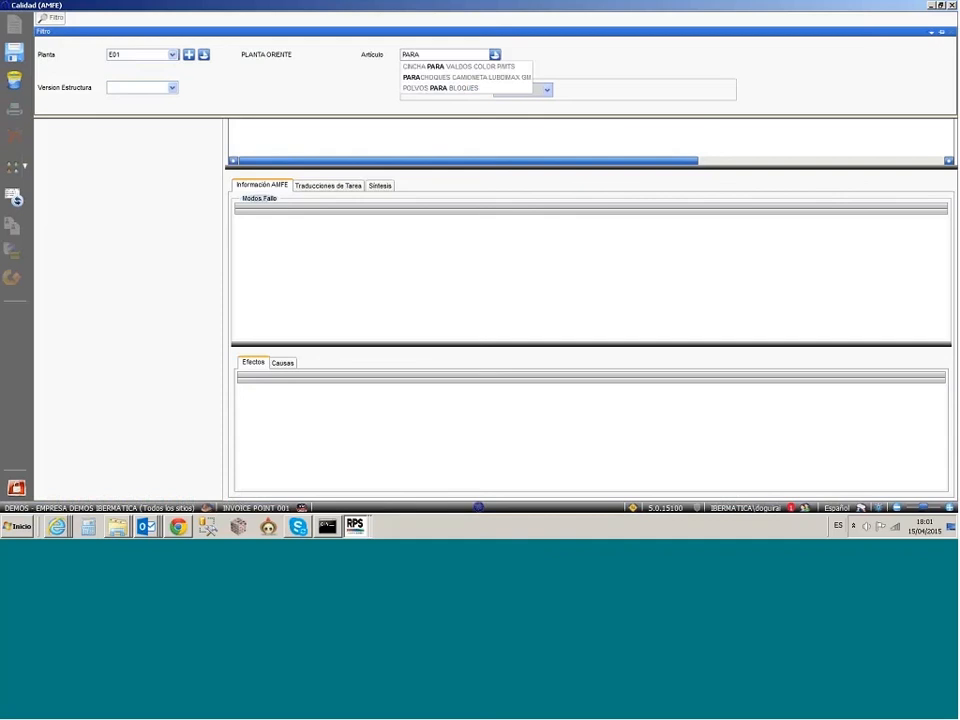
key(Tab)
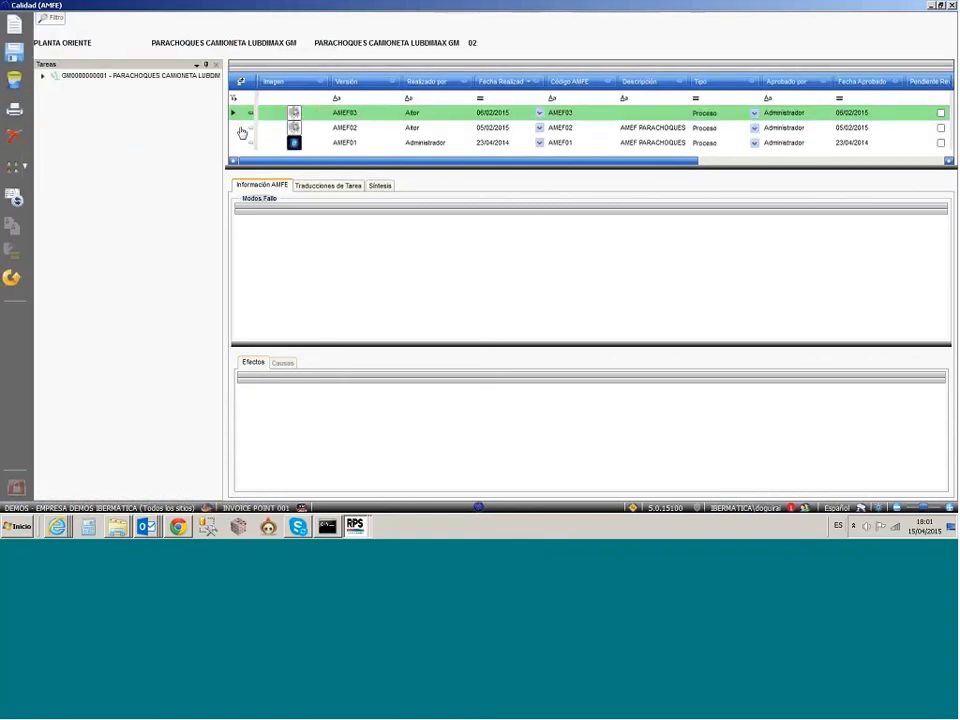
Step: Examine the failure modes, effects and causes in AMFE version AMEF02 for task TA010 - Inspección producto terminado
click(43, 77)
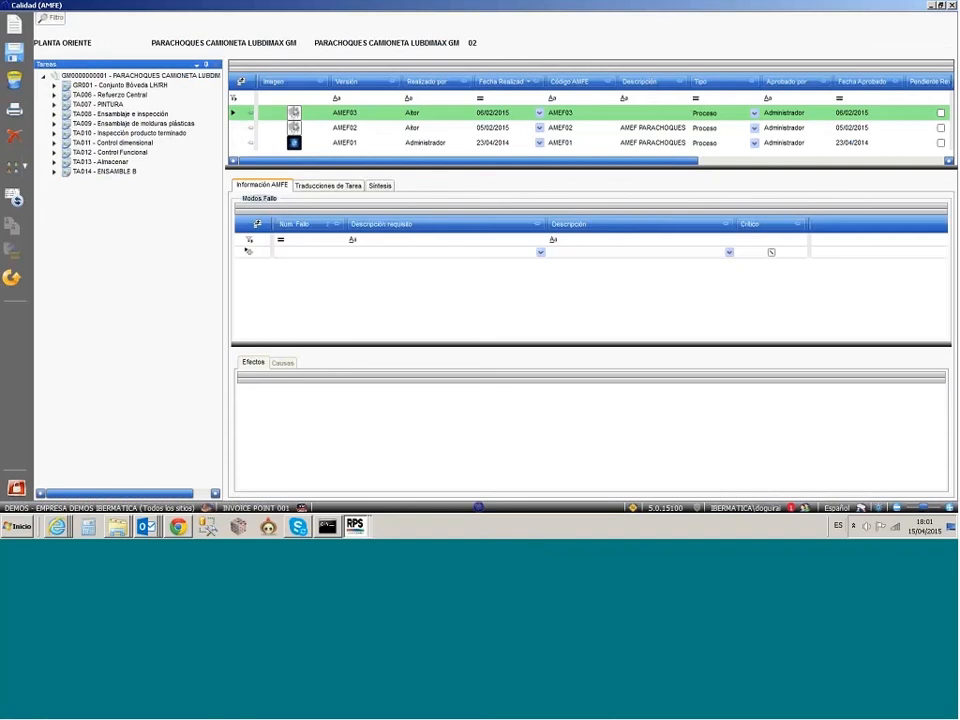
click(127, 132)
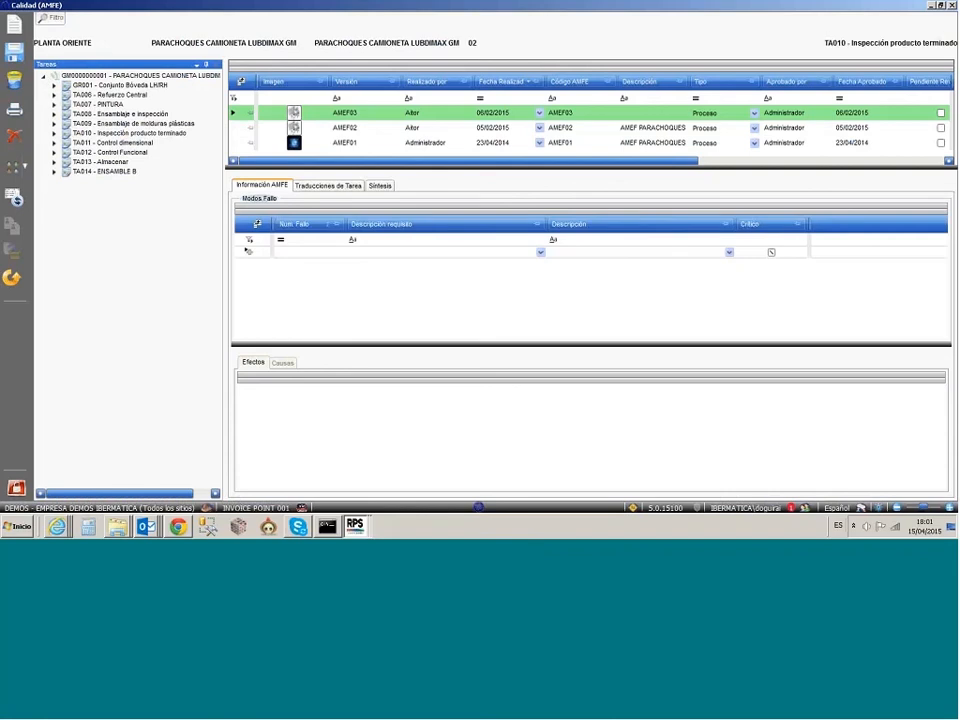
click(235, 128)
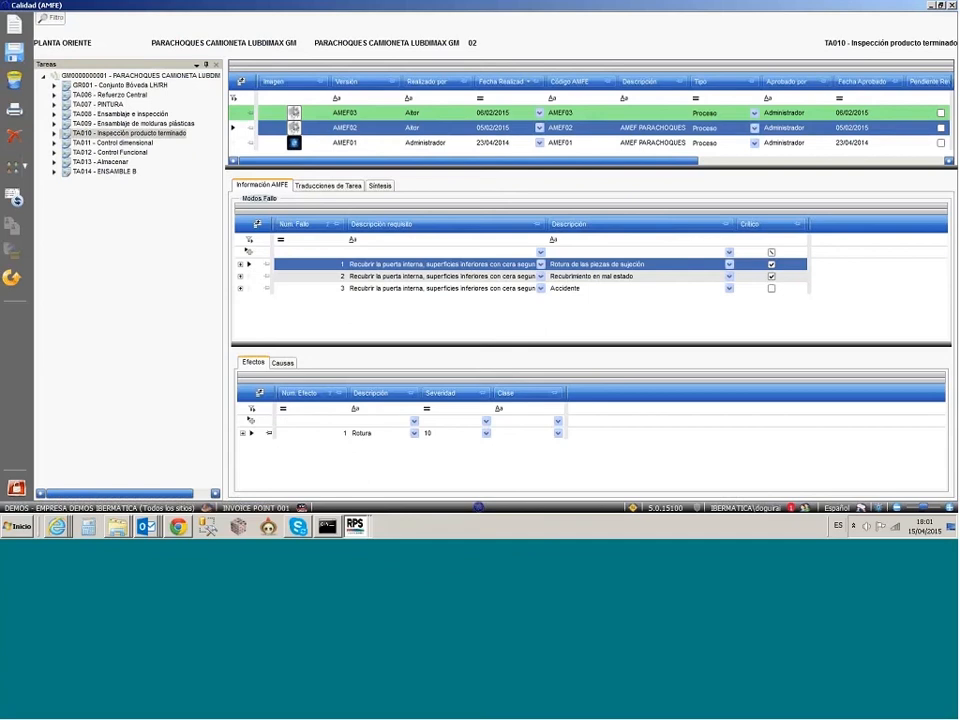
click(252, 433)
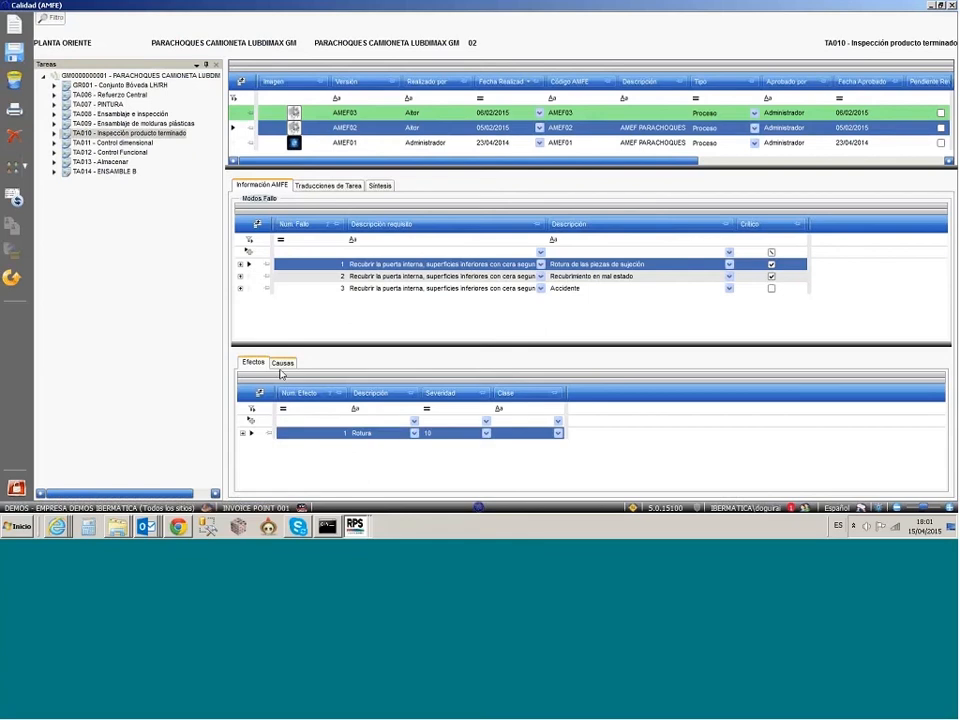
click(281, 368)
drag(280, 345, 276, 280)
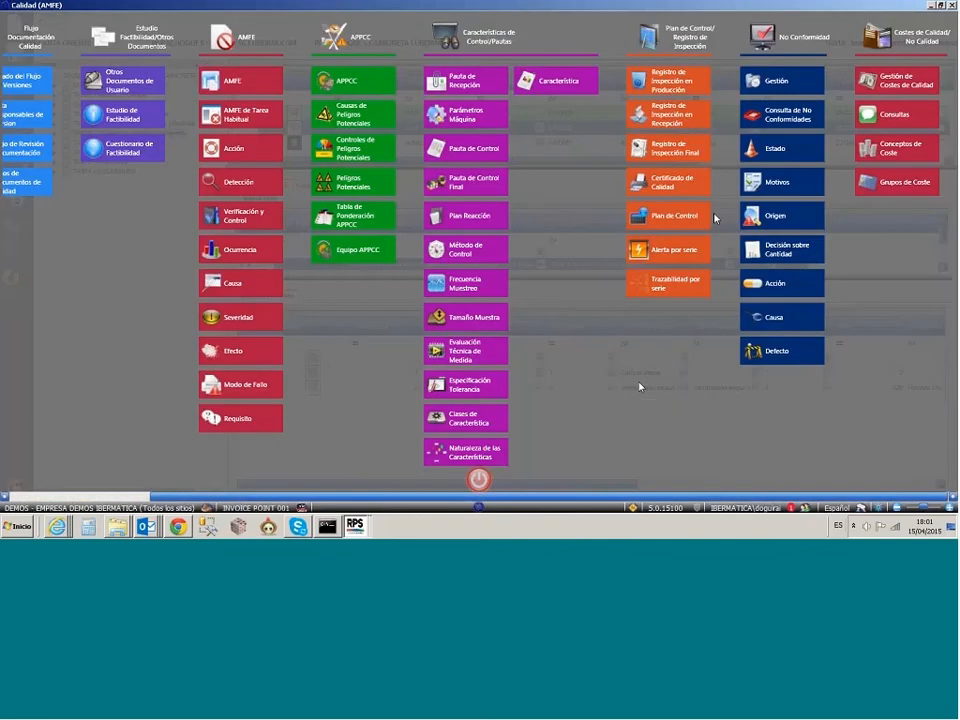
Step: Open Registro de Inspección en Producción and load order OF0000197 for plant E01, searching by "PARA"
click(678, 95)
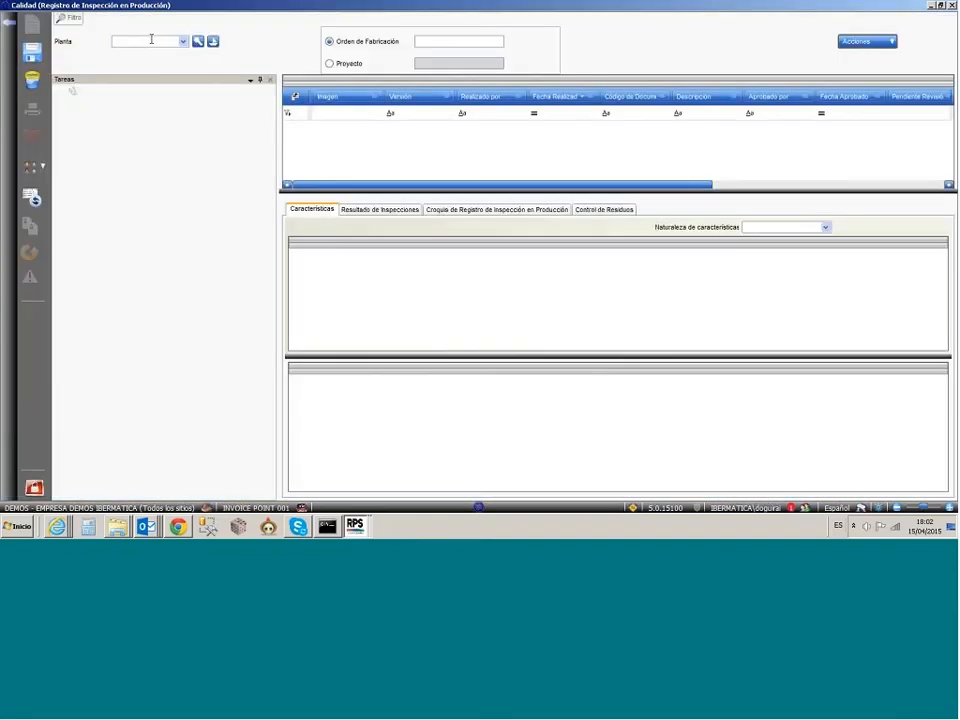
text(E01)
key(Tab)
text(PARA)
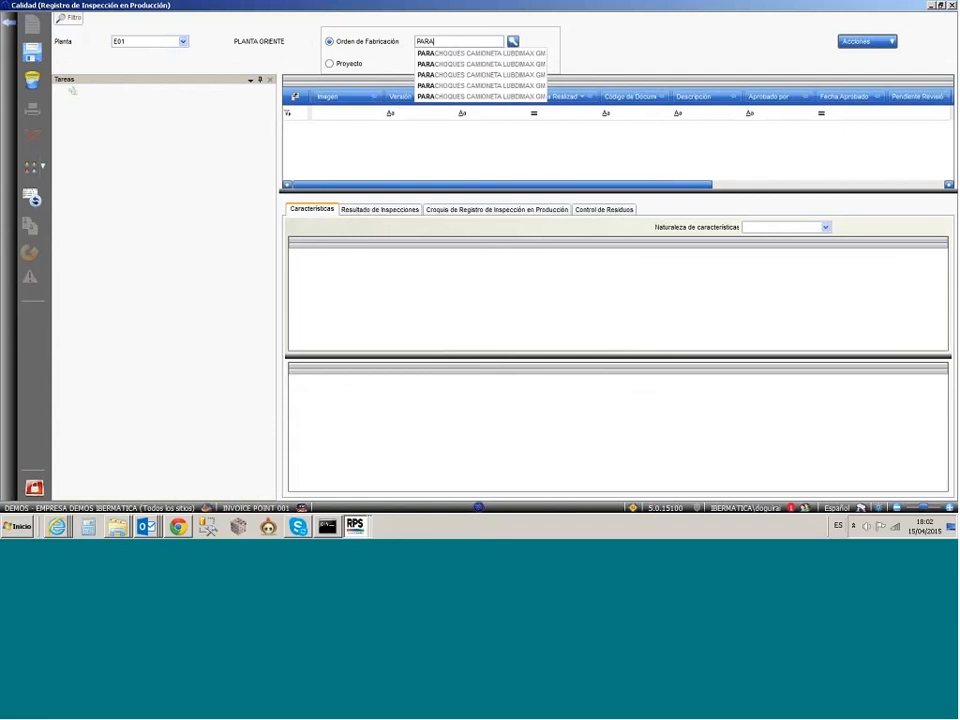
key(Down)
key(Return)
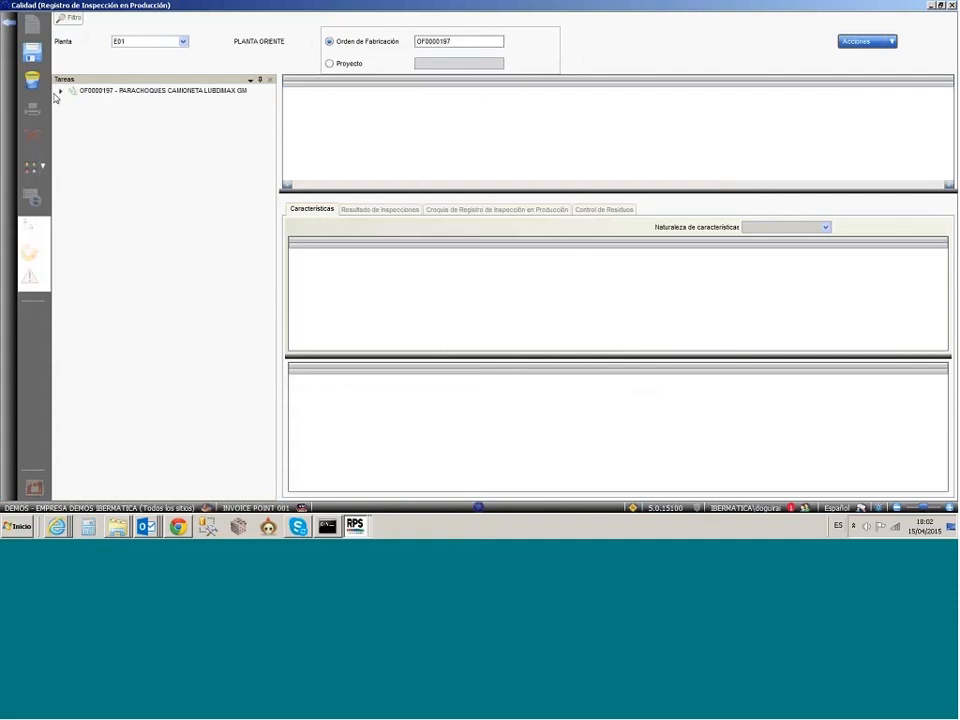
Step: Expand order OF0000197's tasks and consult the inspection record of TA010 - Inspección producto terminado
click(60, 91)
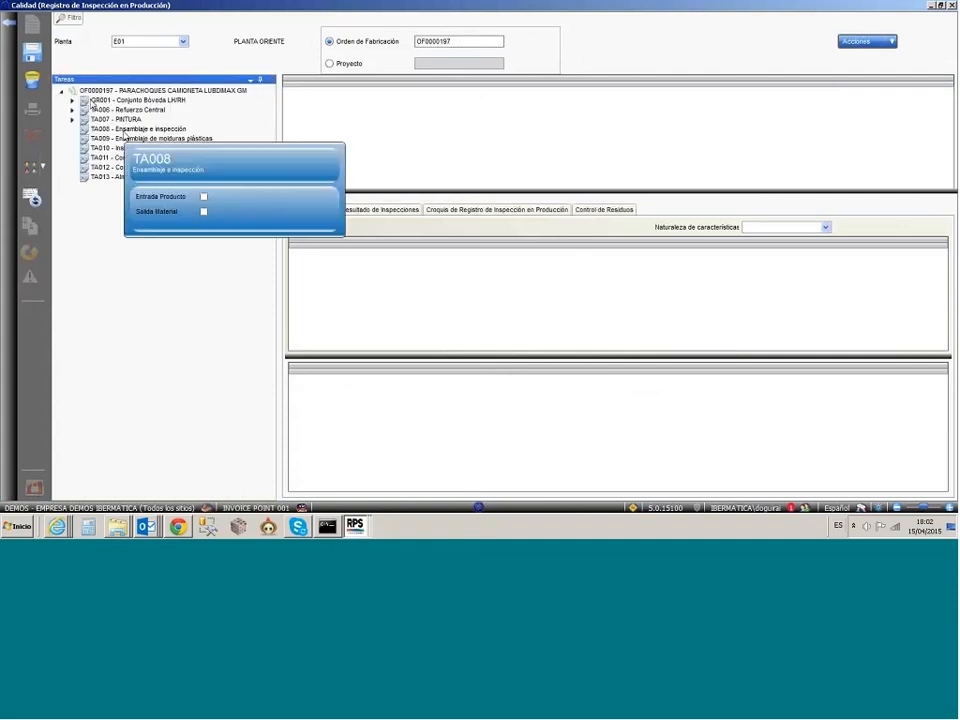
click(121, 130)
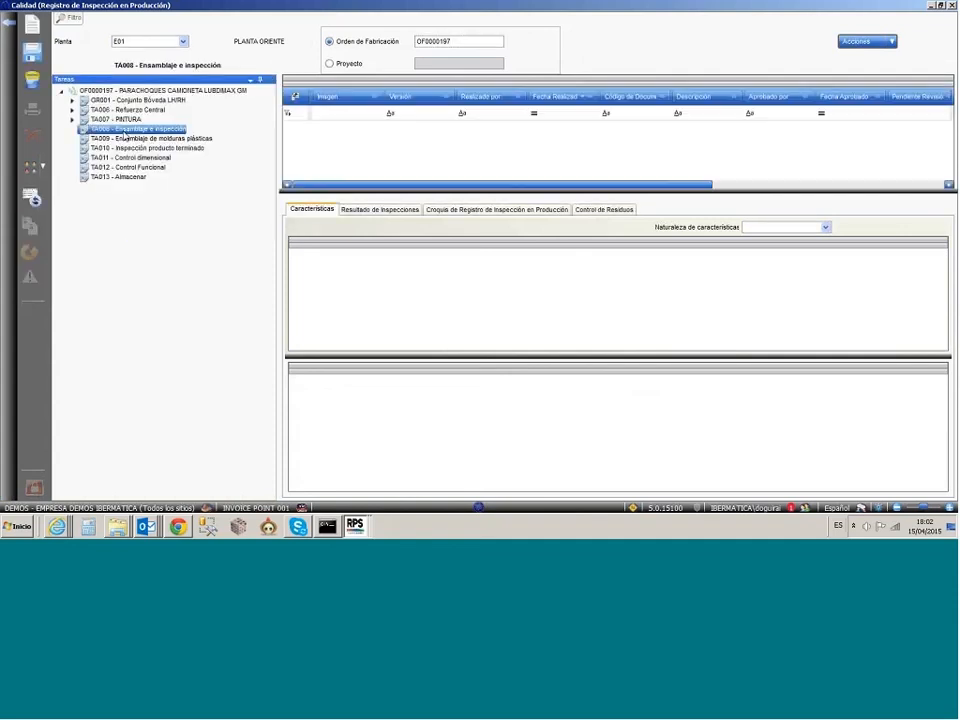
click(117, 148)
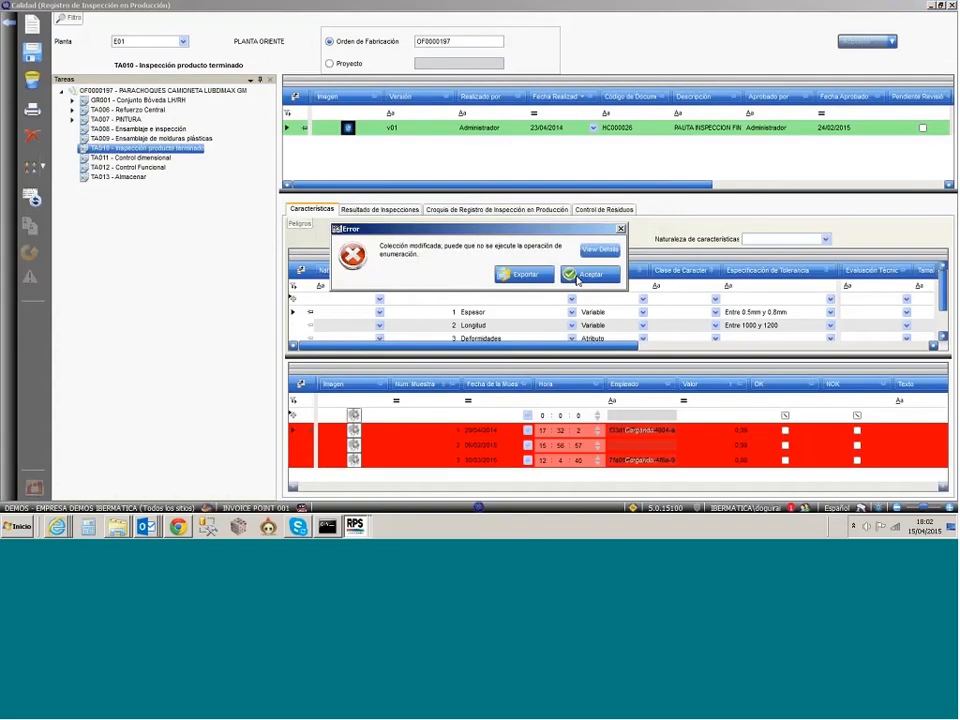
click(577, 278)
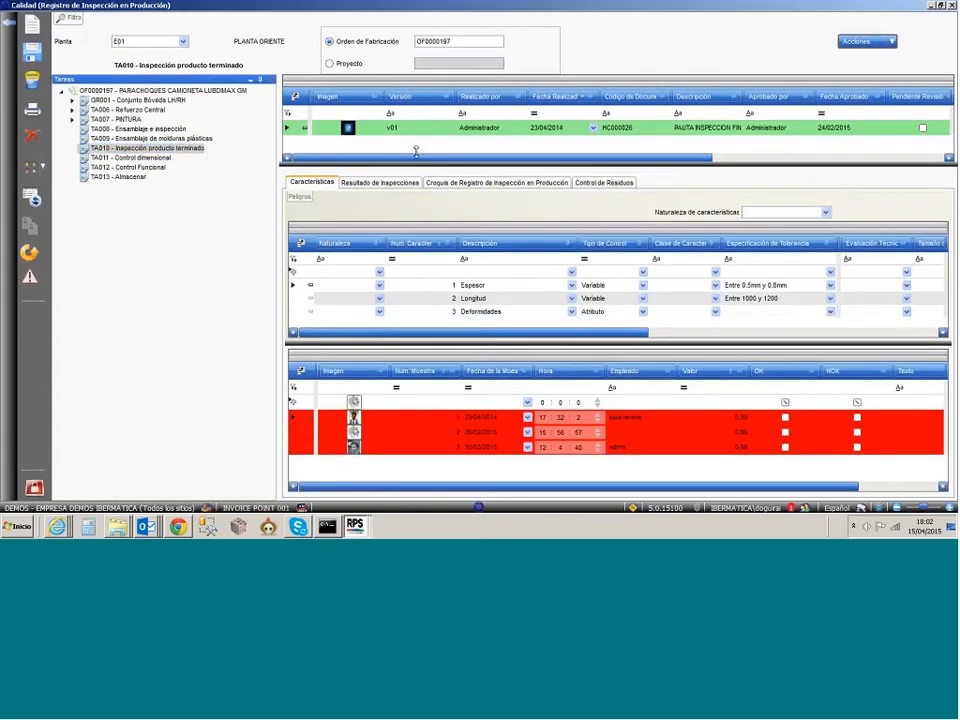
drag(280, 322, 184, 326)
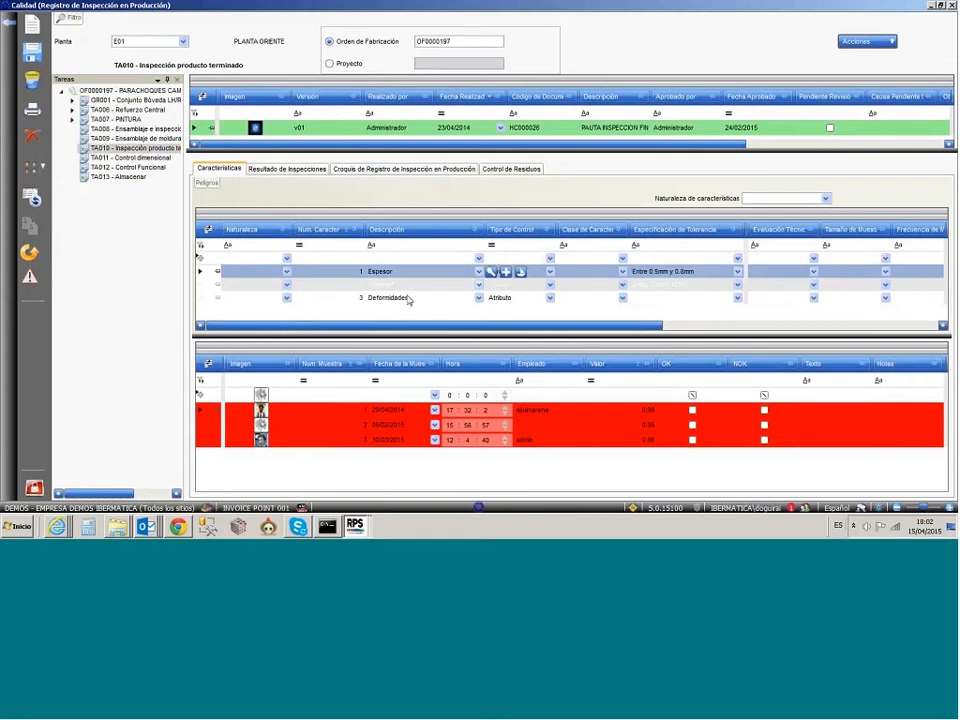
Step: Examine the samples for Deformidades and Espesor and the characteristics' nominal, maximum and minimum tolerance values
click(408, 287)
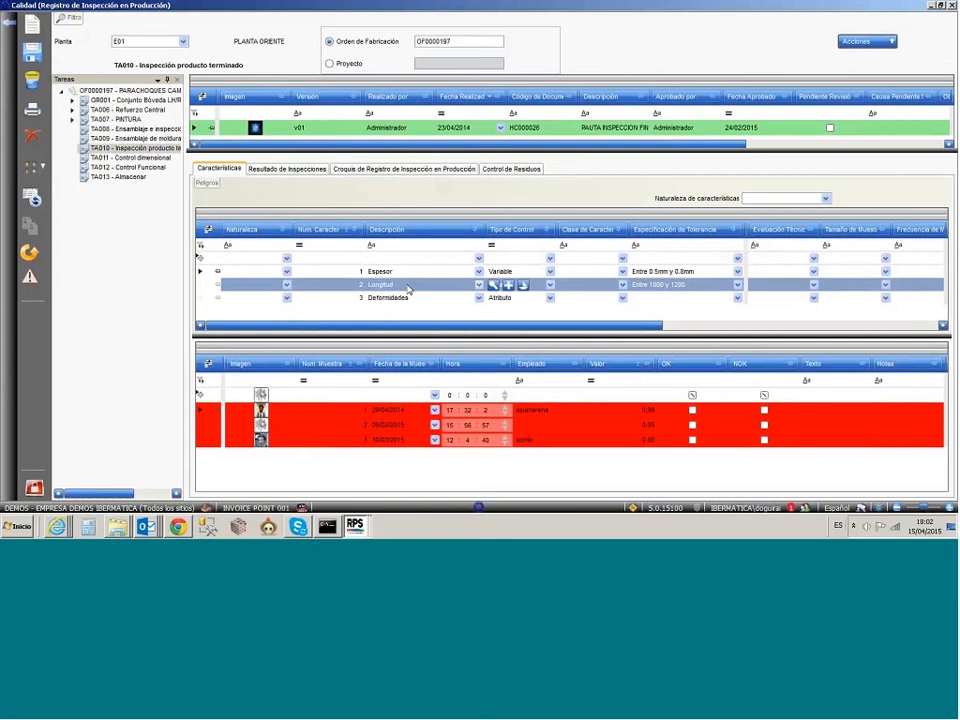
click(408, 298)
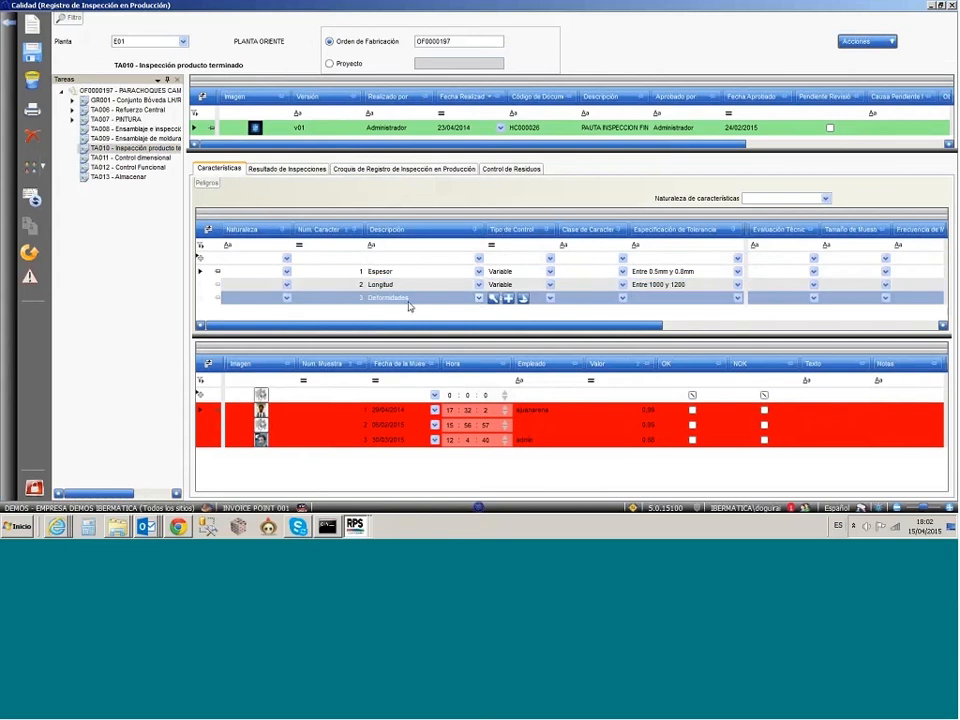
click(408, 304)
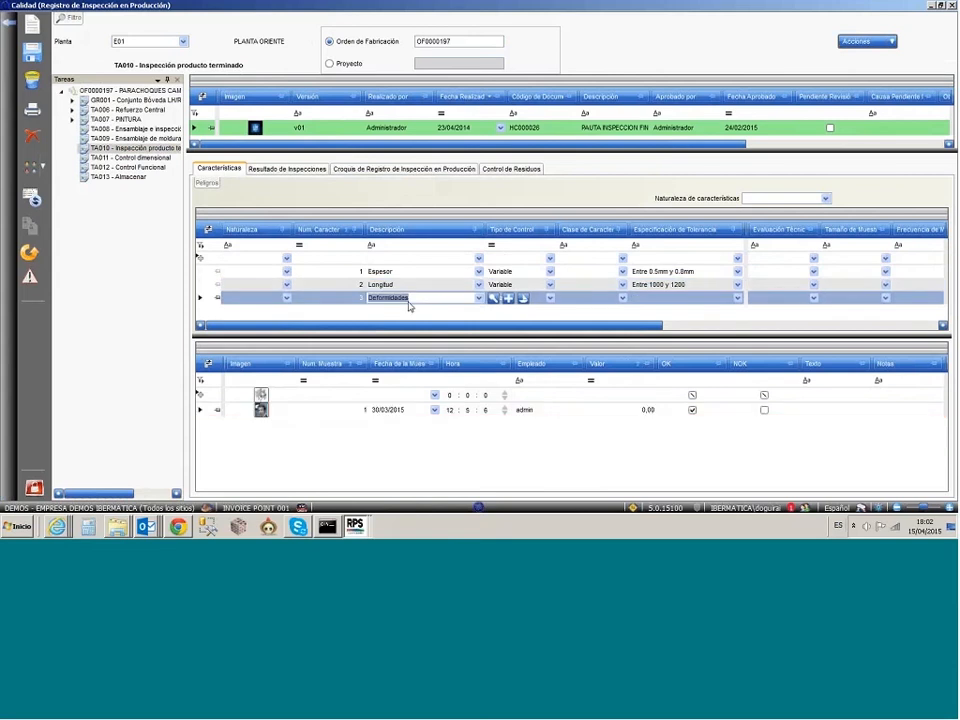
click(203, 301)
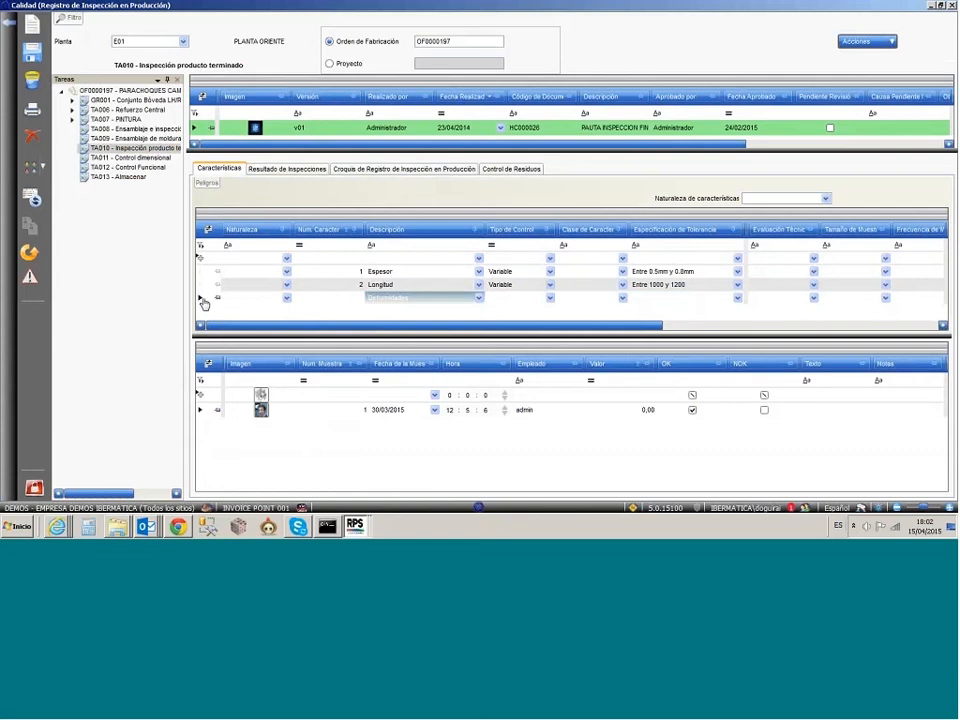
click(203, 301)
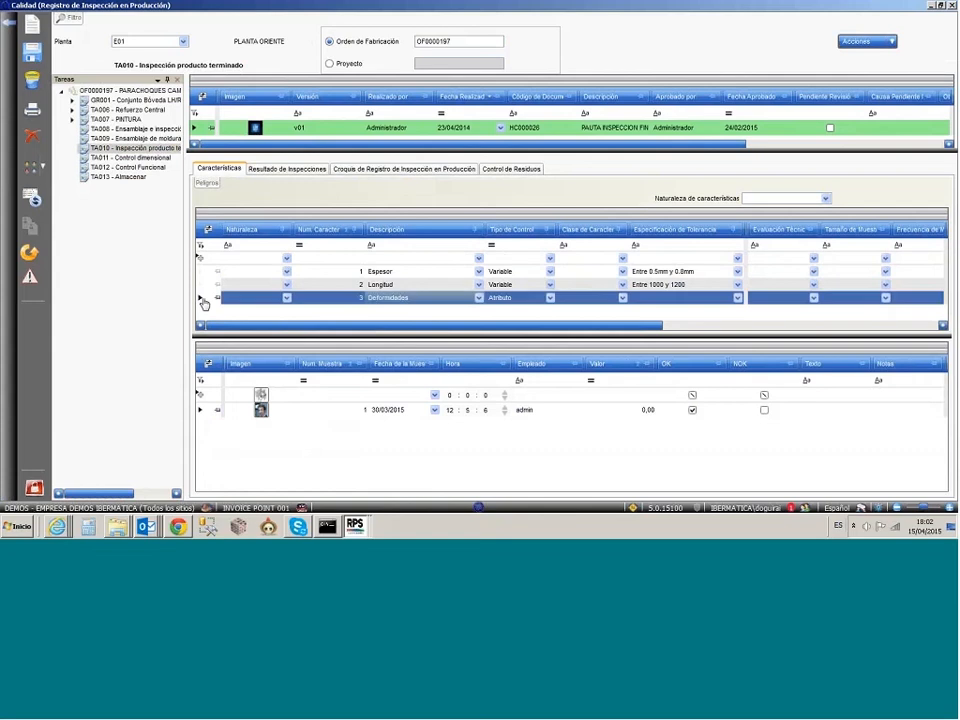
click(203, 272)
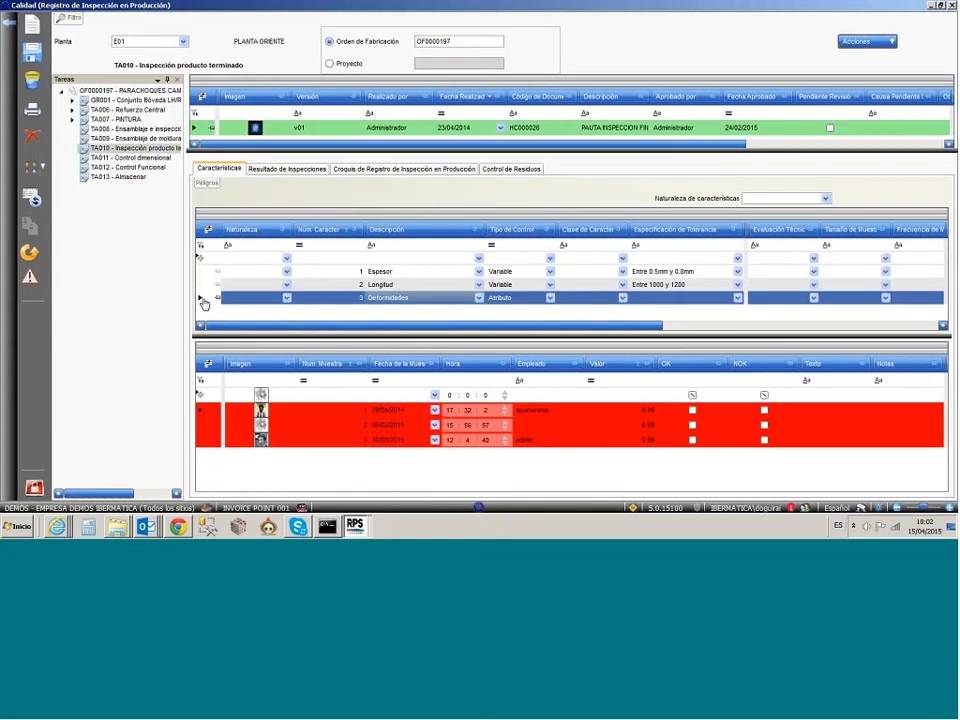
click(641, 327)
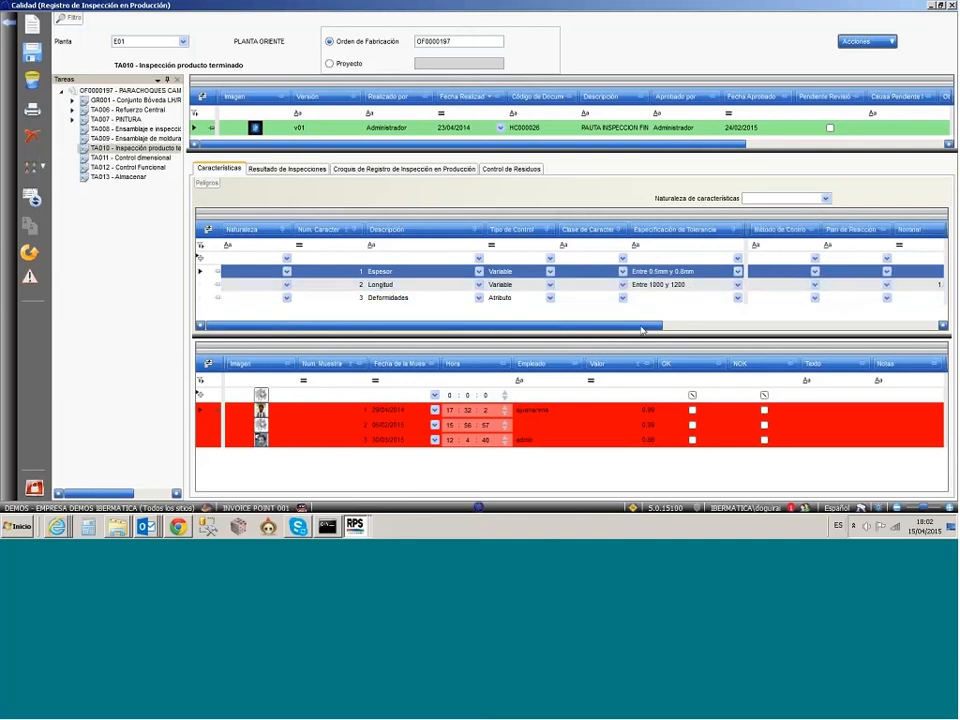
drag(641, 327, 863, 333)
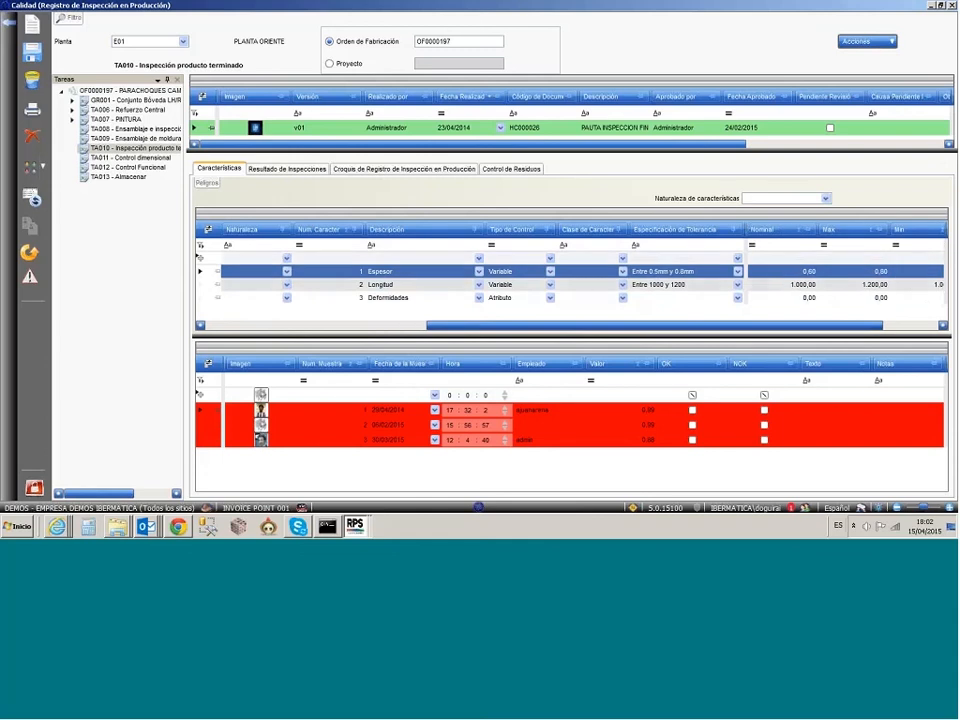
Step: Consult TA010's Resultado de Inspecciones and accept a new nonconformity classified INCIDENCIA with description PAUTA INSPECCION FINAL
click(265, 170)
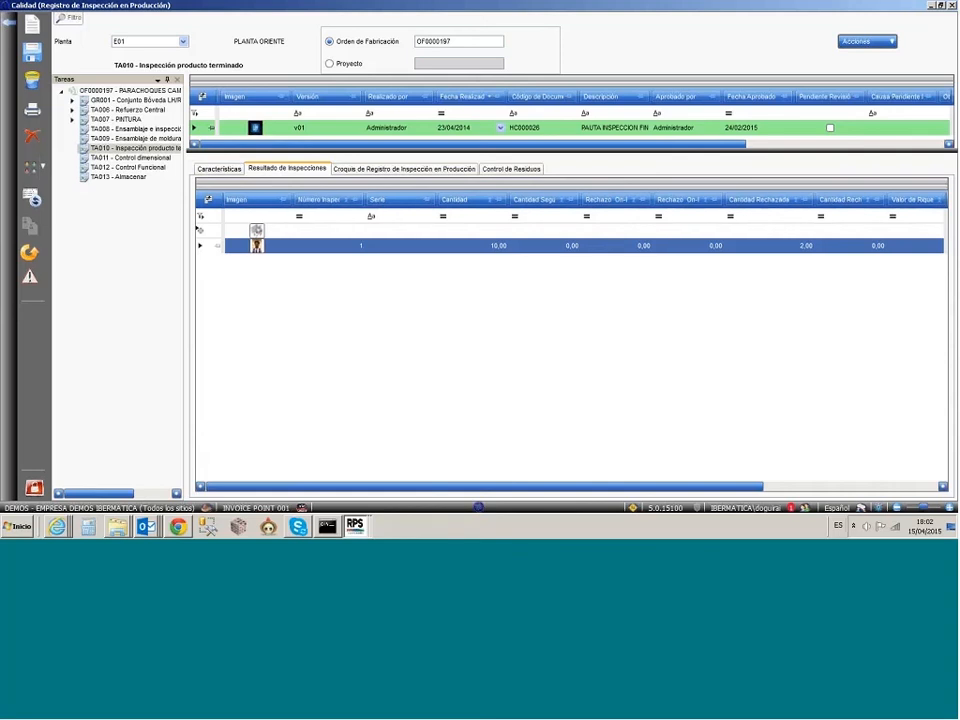
drag(520, 487, 670, 490)
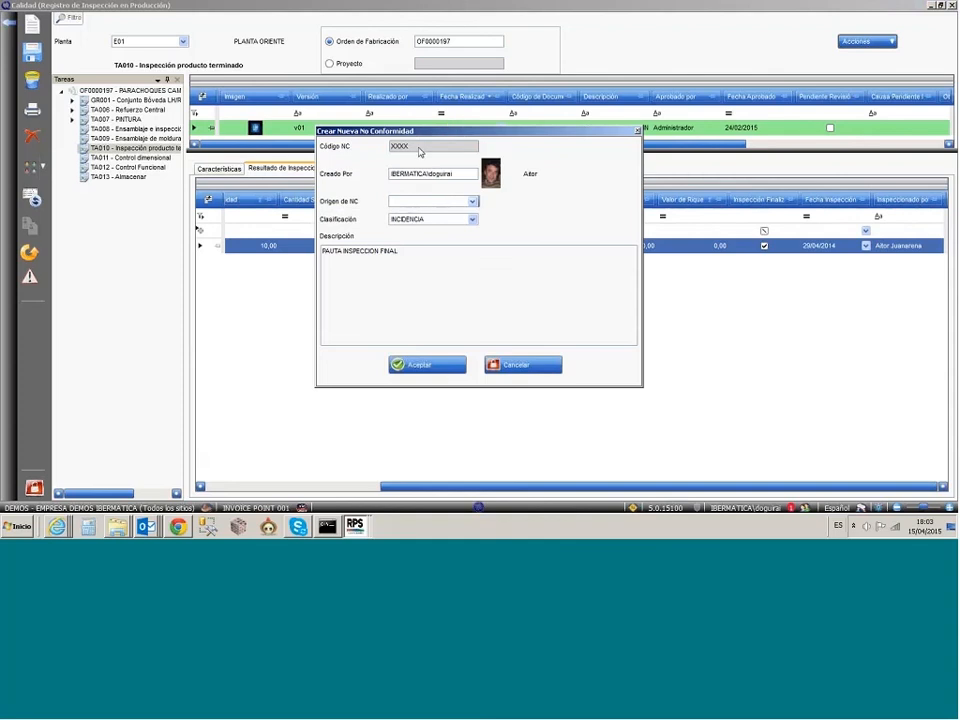
click(427, 365)
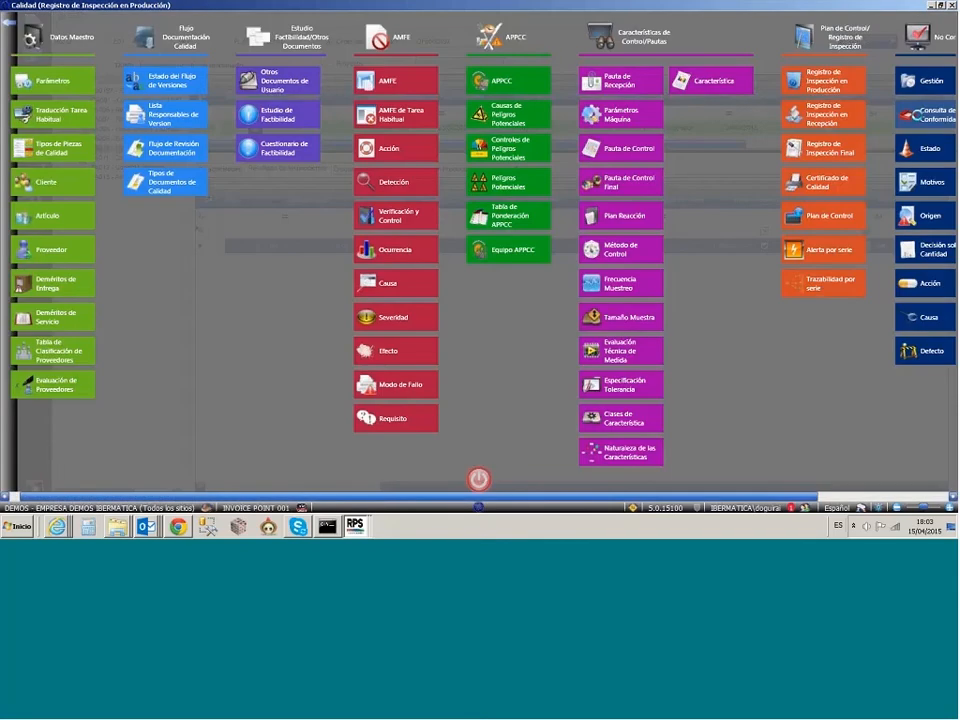
Step: Search all nonconformities in Consulta de No Conformidades and open the record NC000012
click(926, 115)
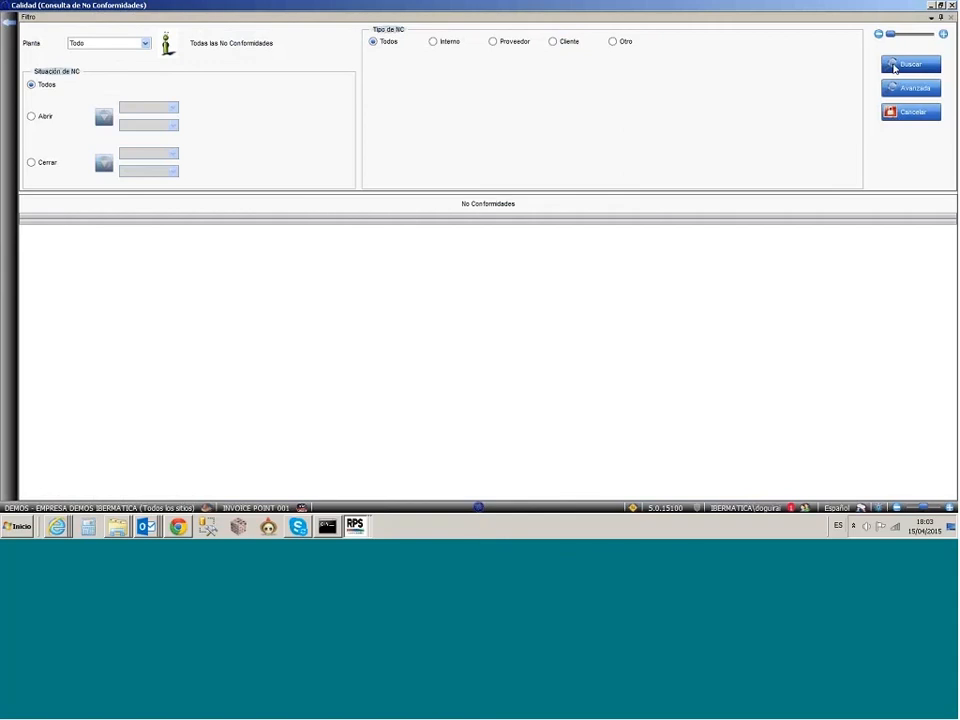
click(895, 66)
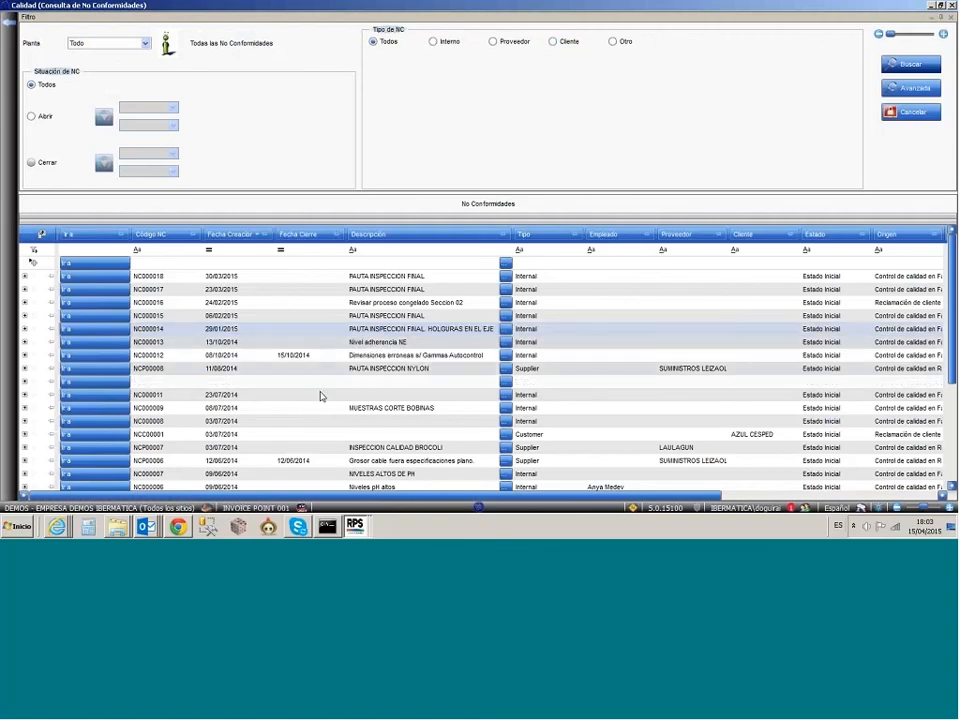
click(117, 358)
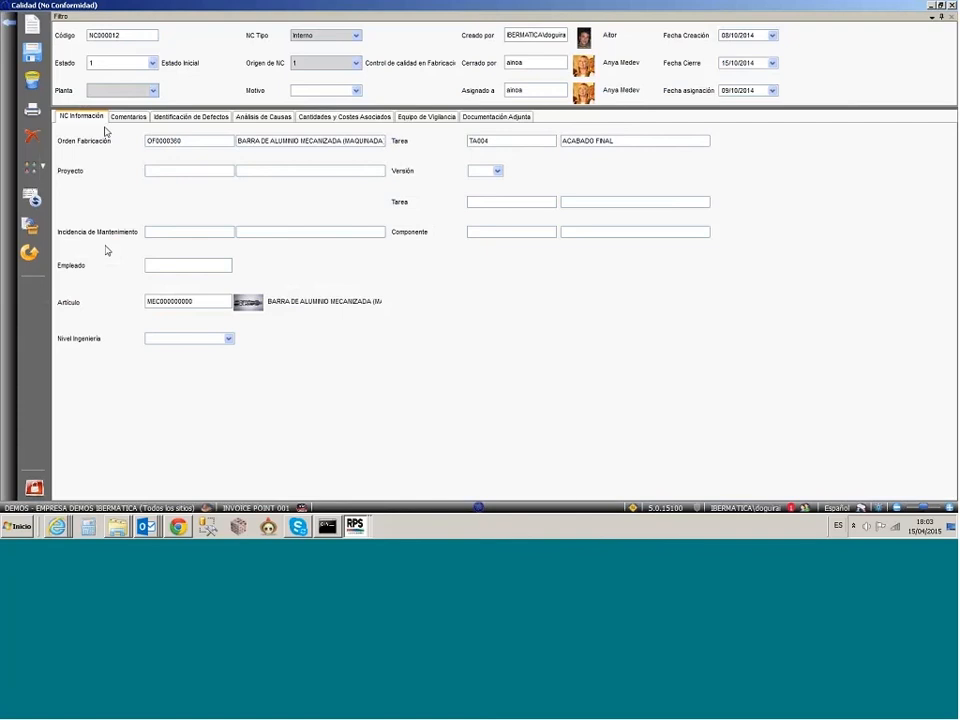
Step: Consult NC000012's identified defects and immediate actions, and the cause analysis and actions for Fallo ajuste CNC under defect 1
click(214, 121)
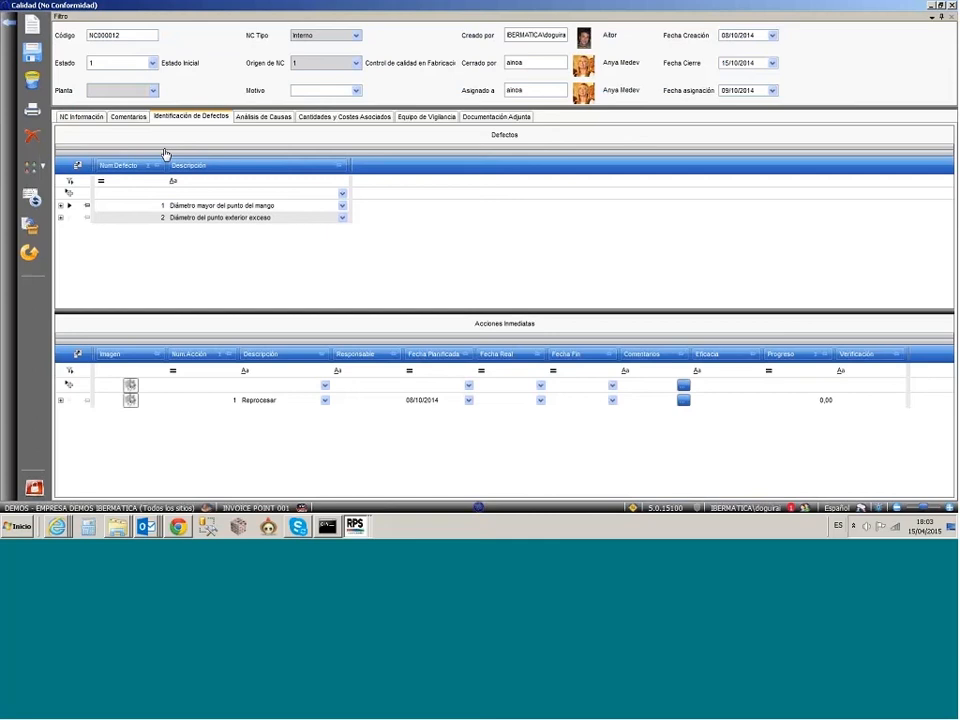
click(74, 208)
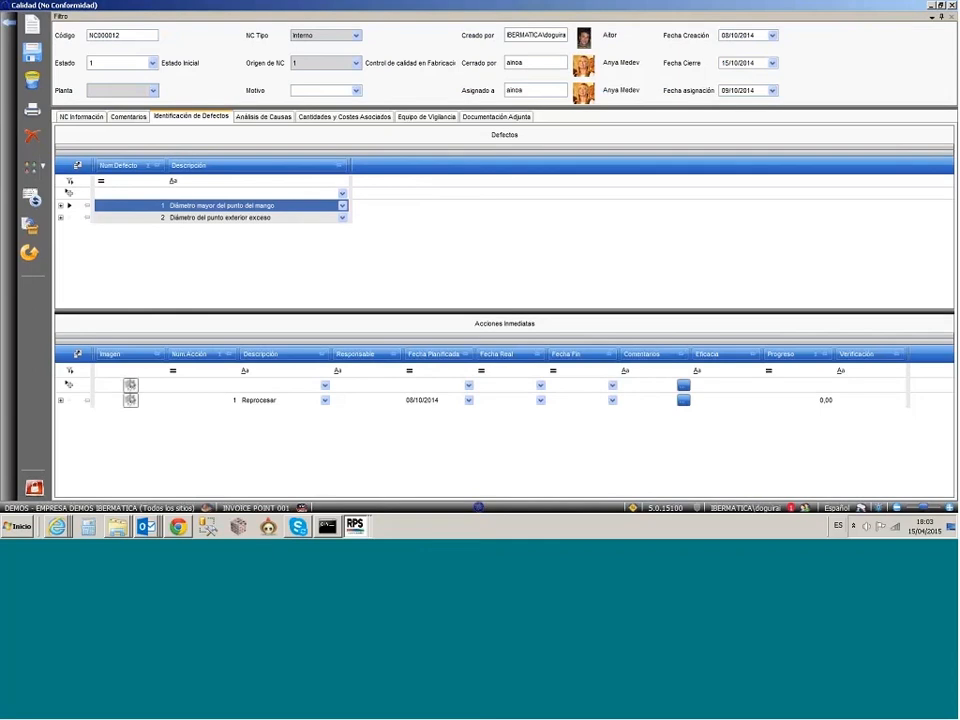
click(263, 116)
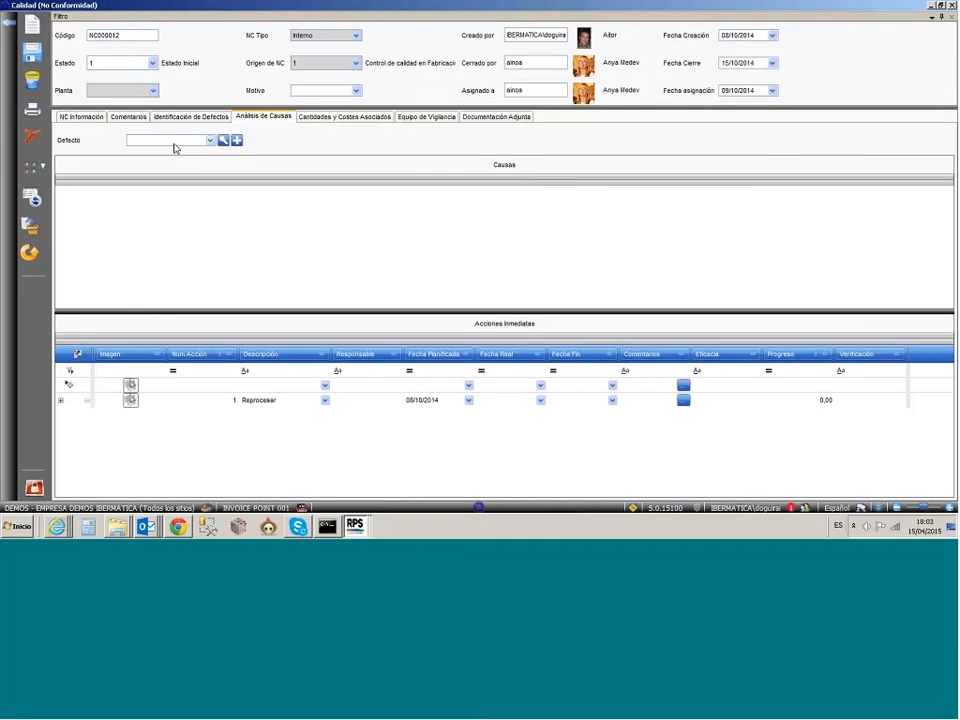
click(175, 142)
click(205, 177)
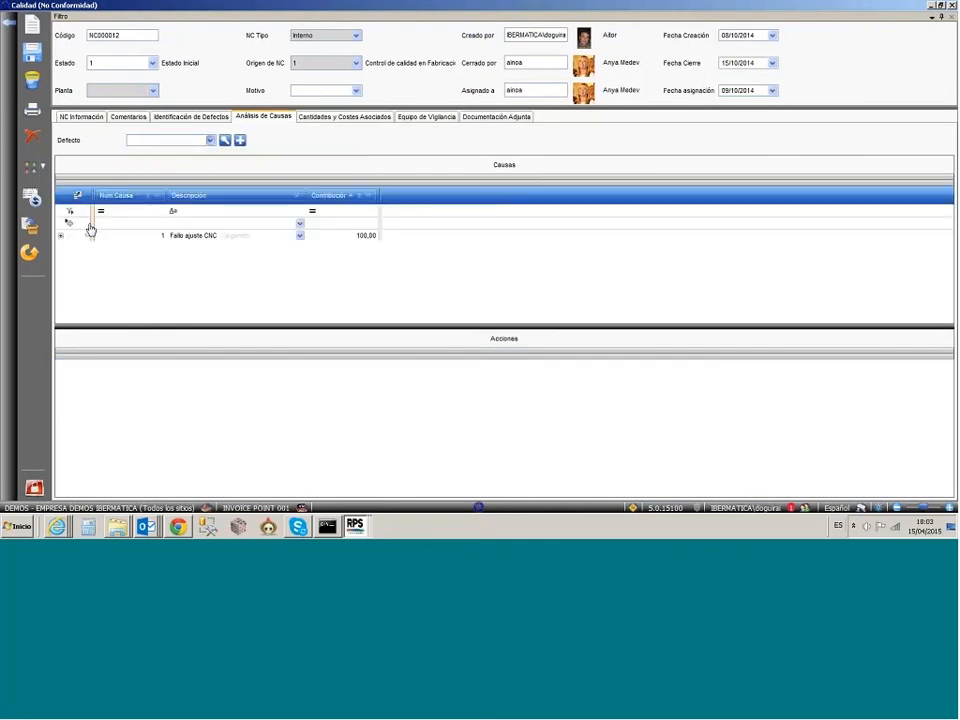
click(89, 234)
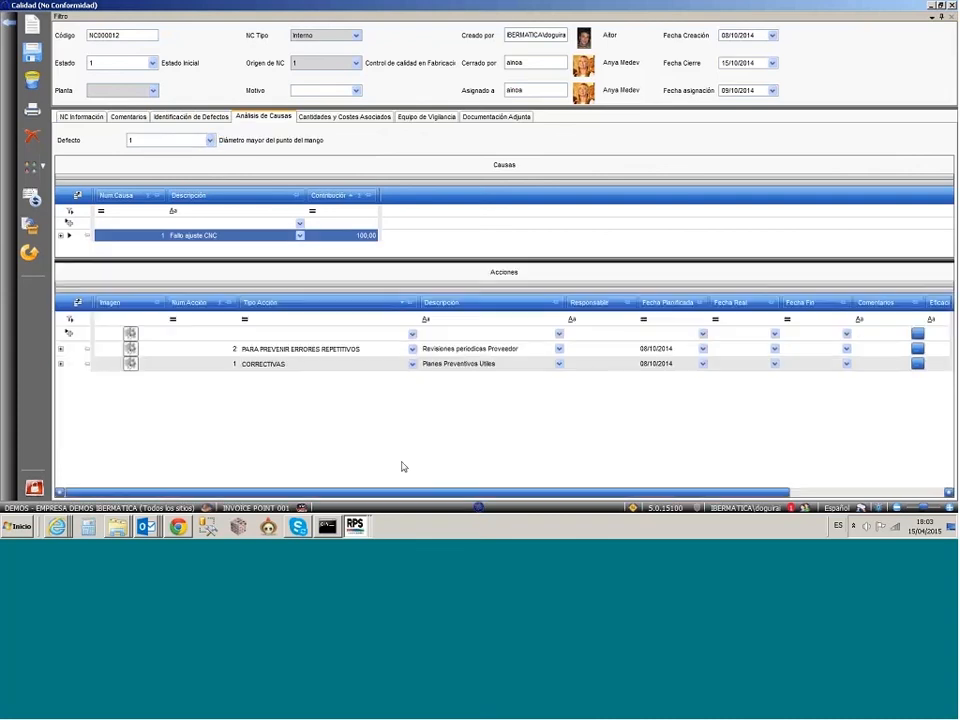
Step: Consult NC000012's involved quantities and associated costs, including the Reproceso entry, and its Equipo de Vigilancia
click(316, 118)
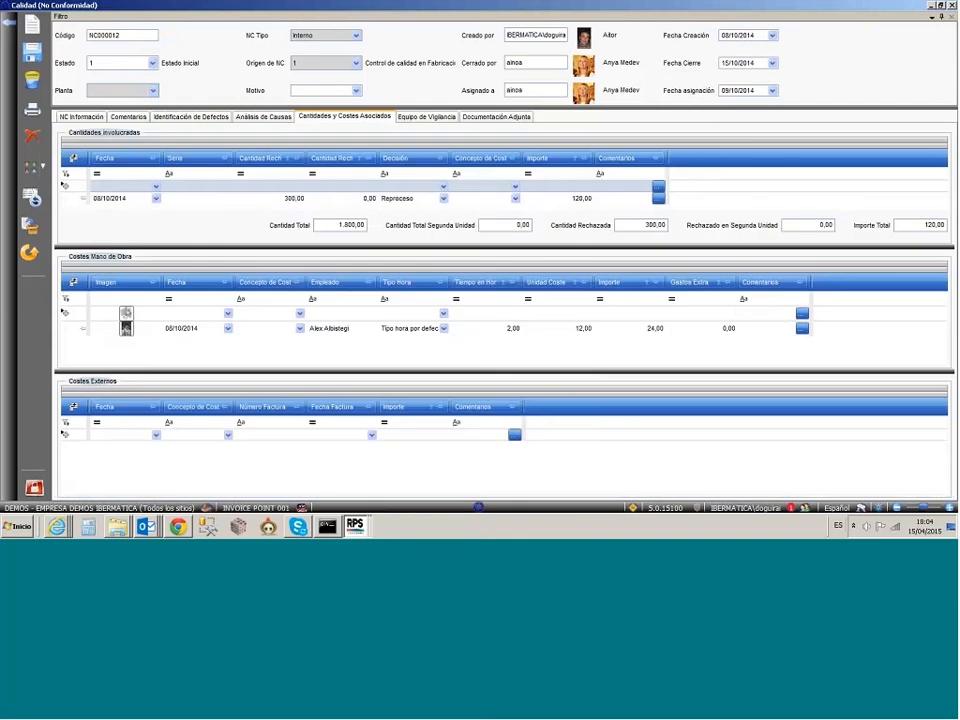
click(67, 200)
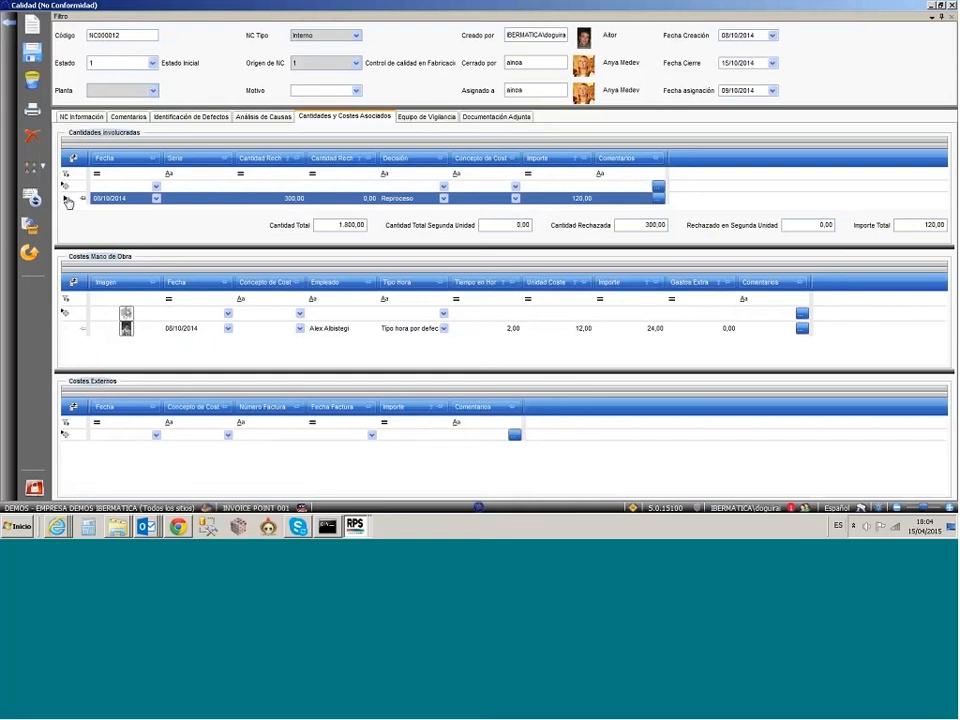
click(440, 118)
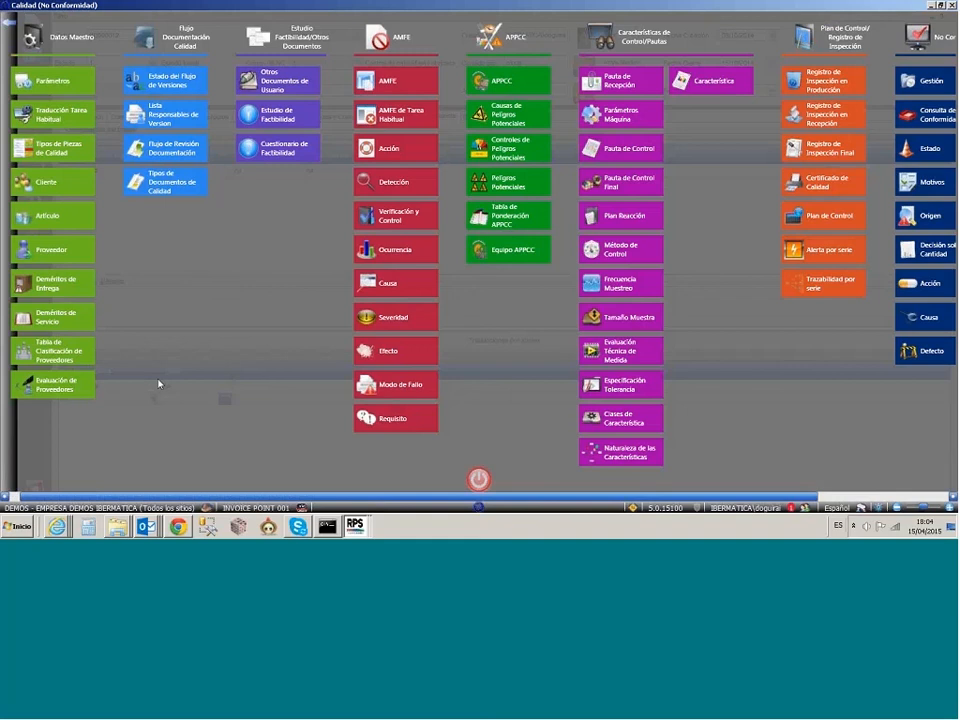
Step: Search Evaluación de Proveedores for LAULAGUN from 01/01/2015 to 15/04/2015 and consult the evaluation's delivery and service quality
click(70, 385)
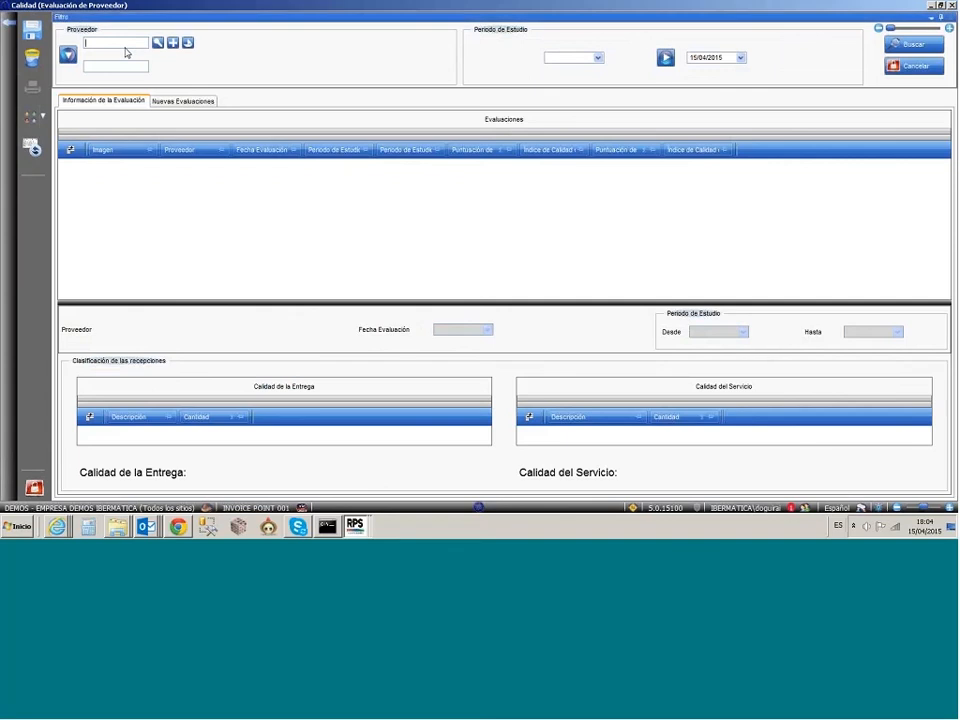
text(A)
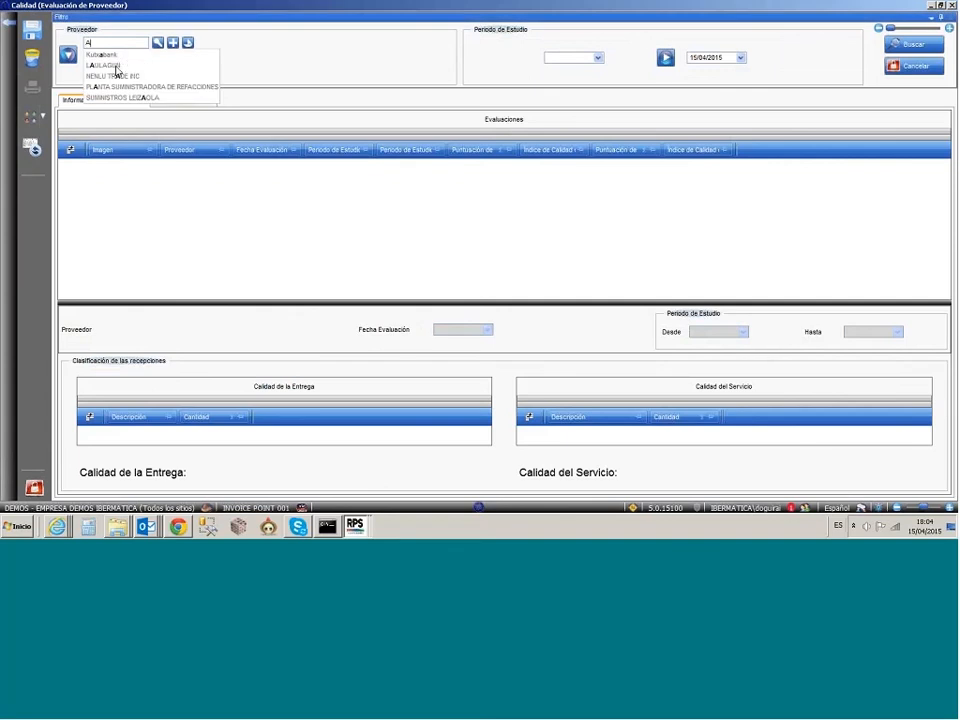
click(115, 66)
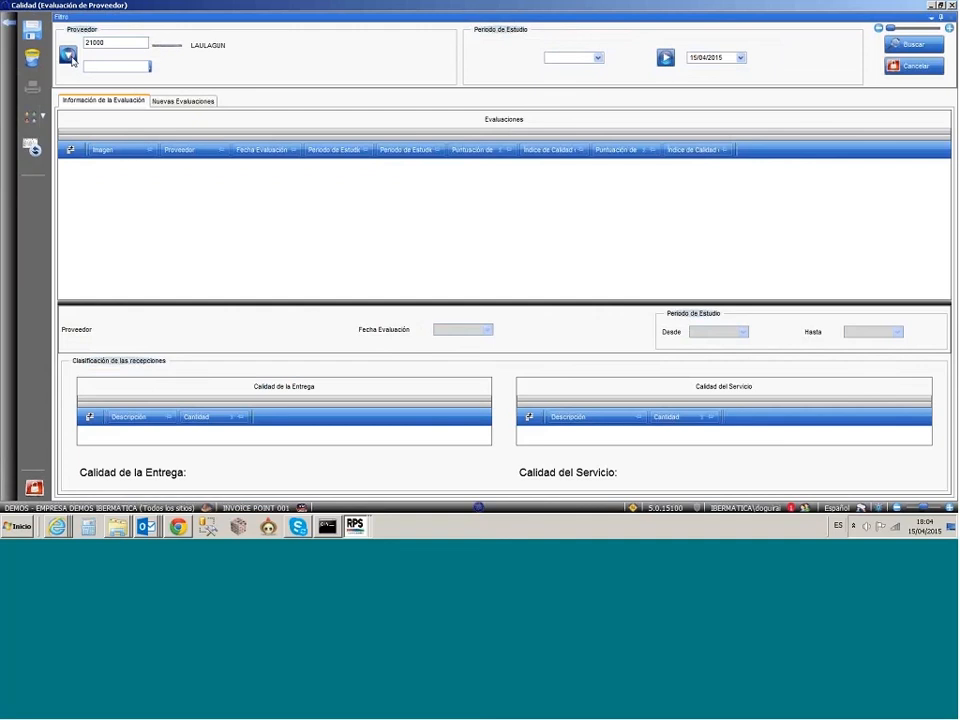
double_click(126, 70)
click(582, 60)
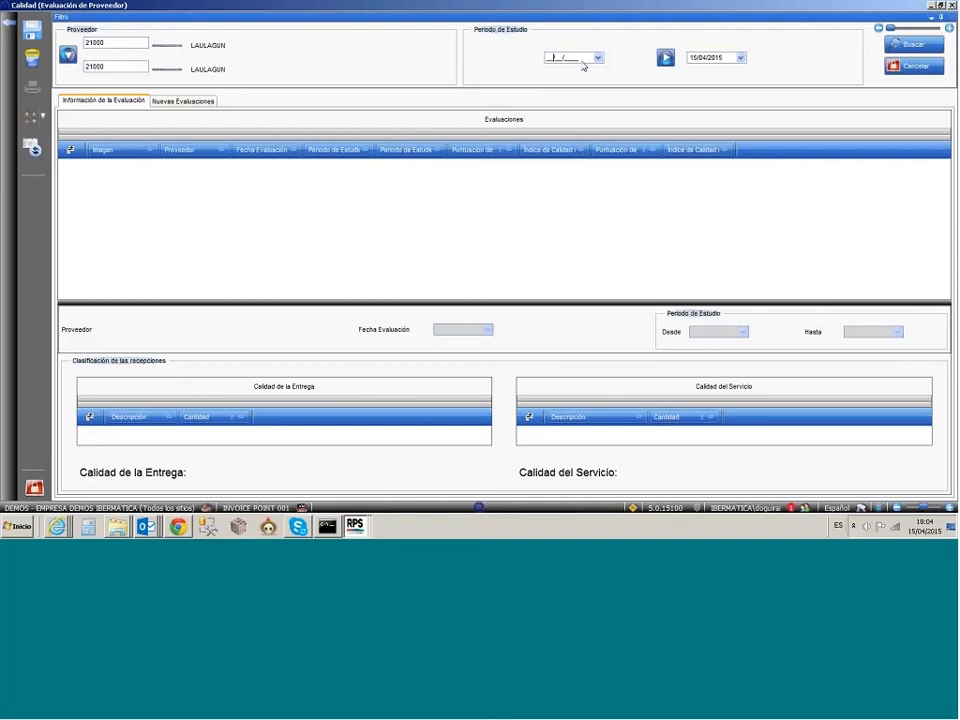
text(01012015)
click(914, 45)
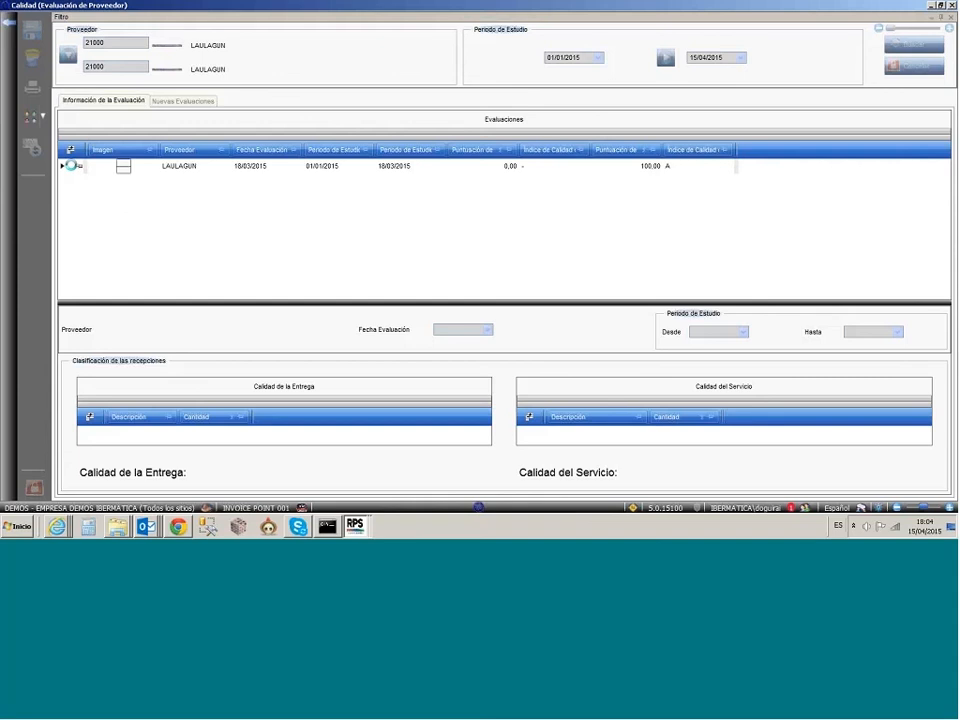
click(72, 165)
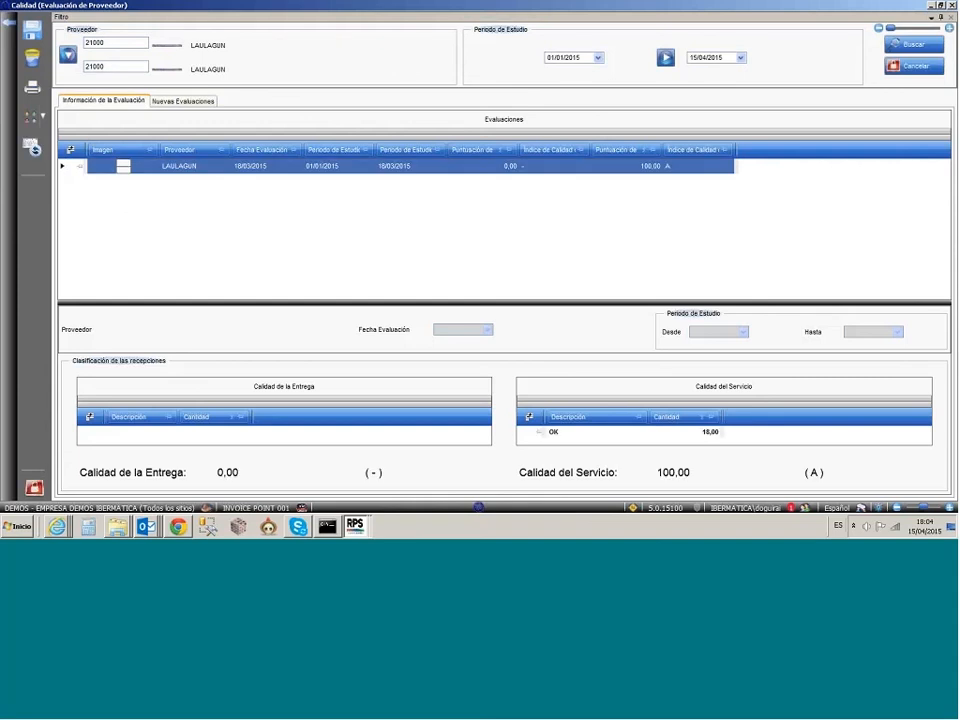
drag(212, 302, 212, 208)
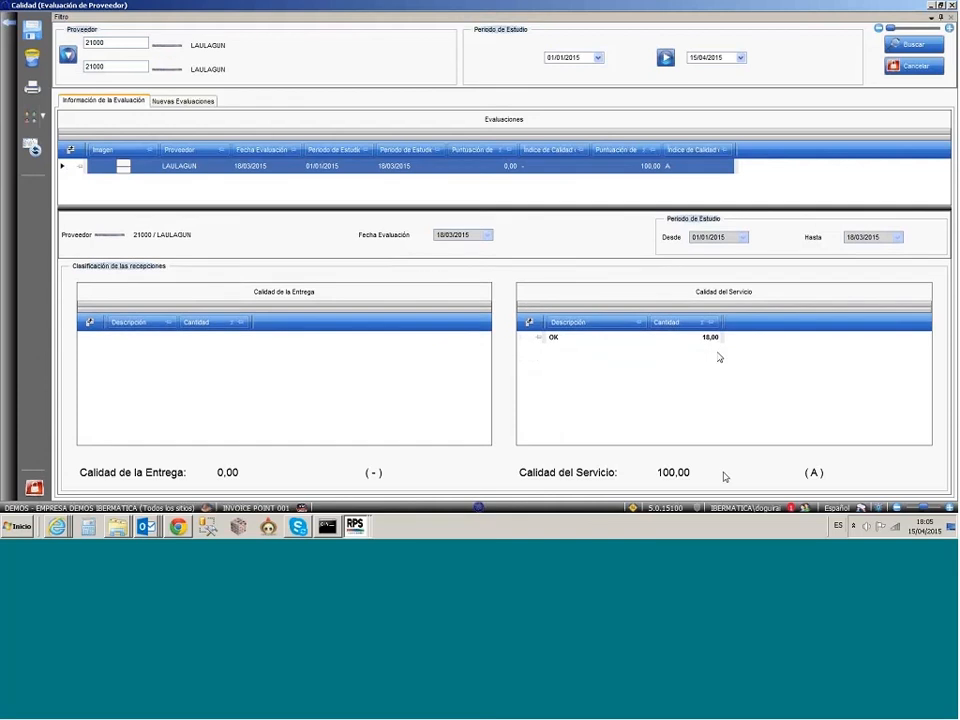
Step: Start a new Alerta por serie with detection date 15/04/2015 and description ALERTA
click(480, 510)
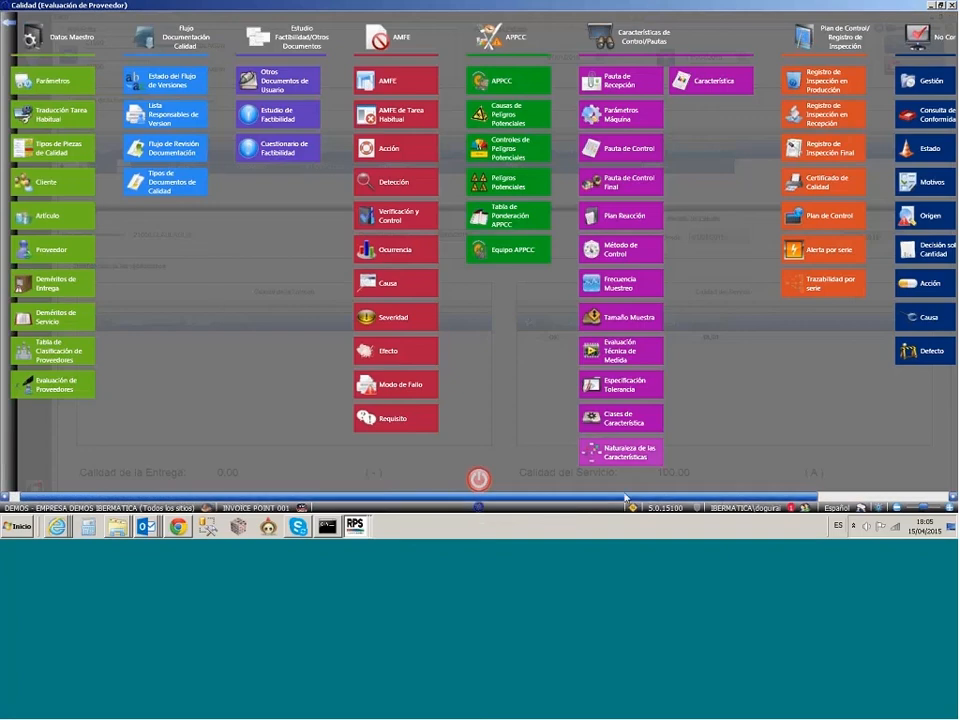
drag(624, 499, 756, 499)
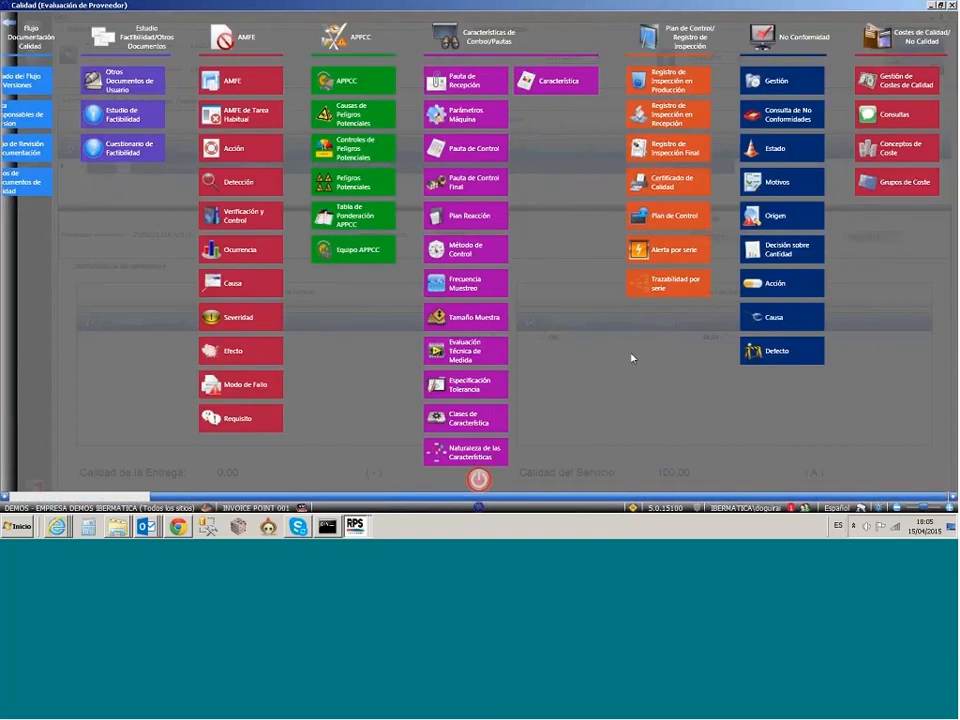
click(667, 259)
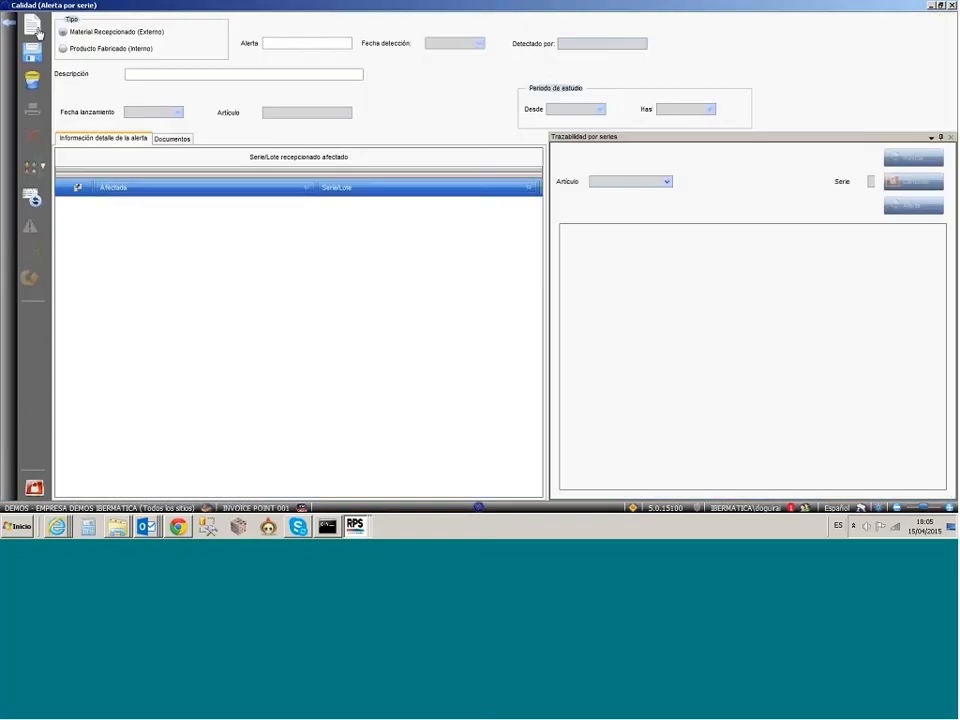
click(32, 28)
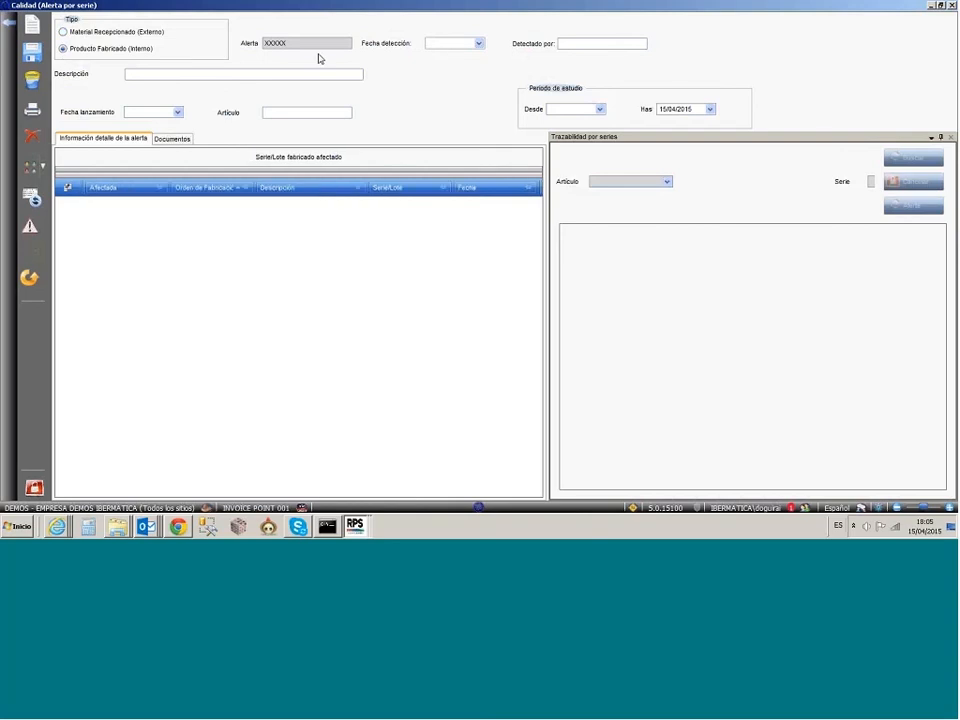
click(460, 45)
key(space)
click(129, 74)
text(A)
key(Tab)
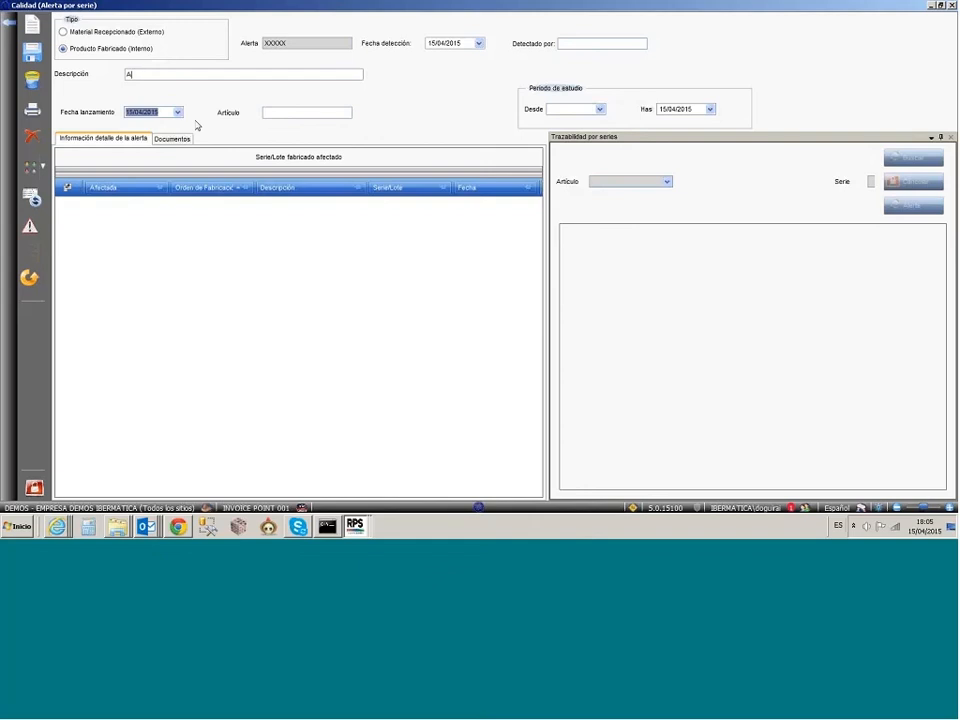
text(LERTA)
Step: Assign BROCOLI ECOFCROZ CONGELADO (ECO000000014) as the alert's article, searching by "CONGE"
click(335, 114)
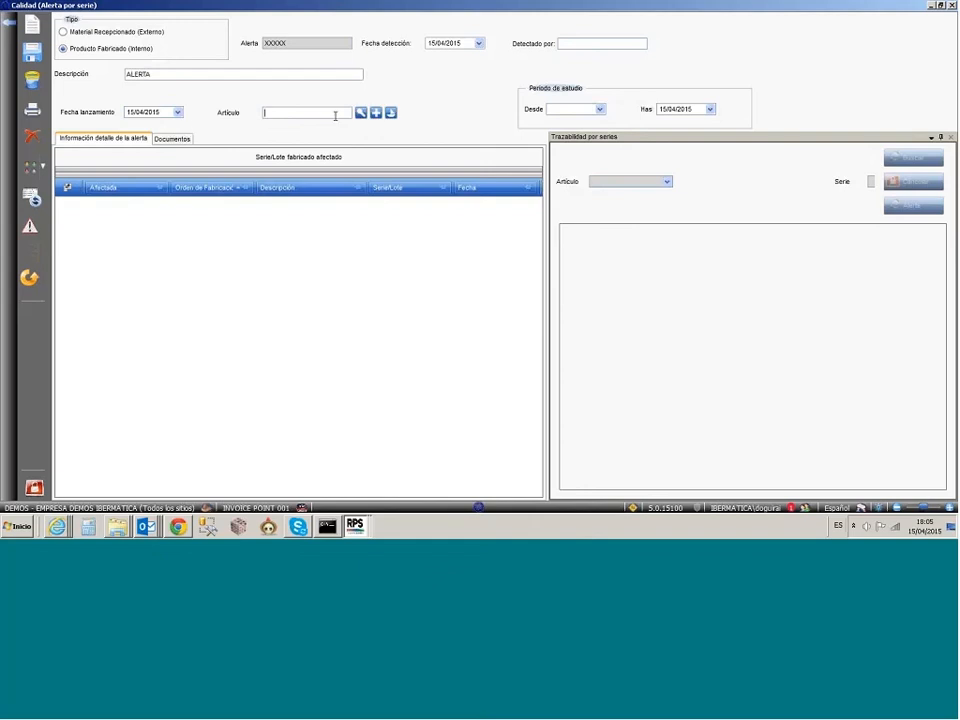
text(CONGE)
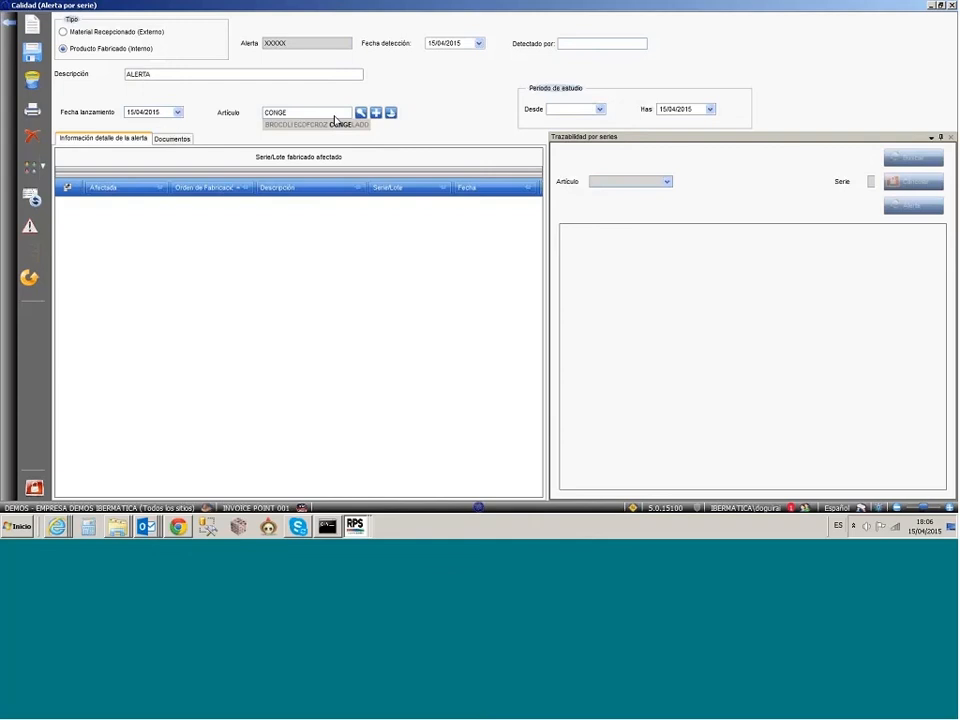
click(335, 123)
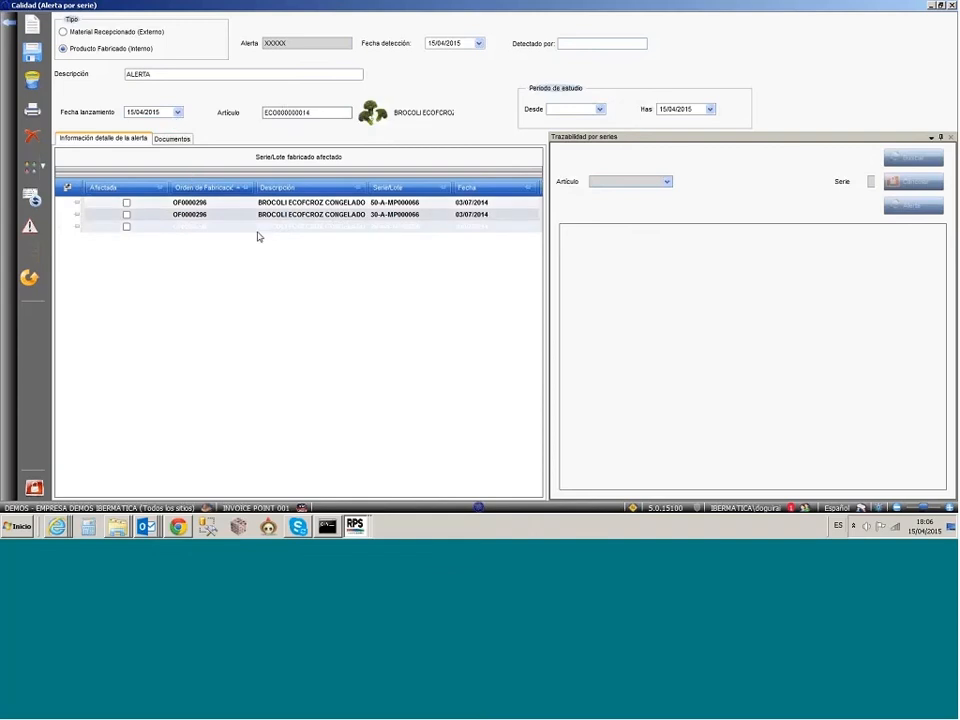
Step: Mark lot 30-A-MP000066 of OF0000296 as affected and try to load its series traceability
click(391, 216)
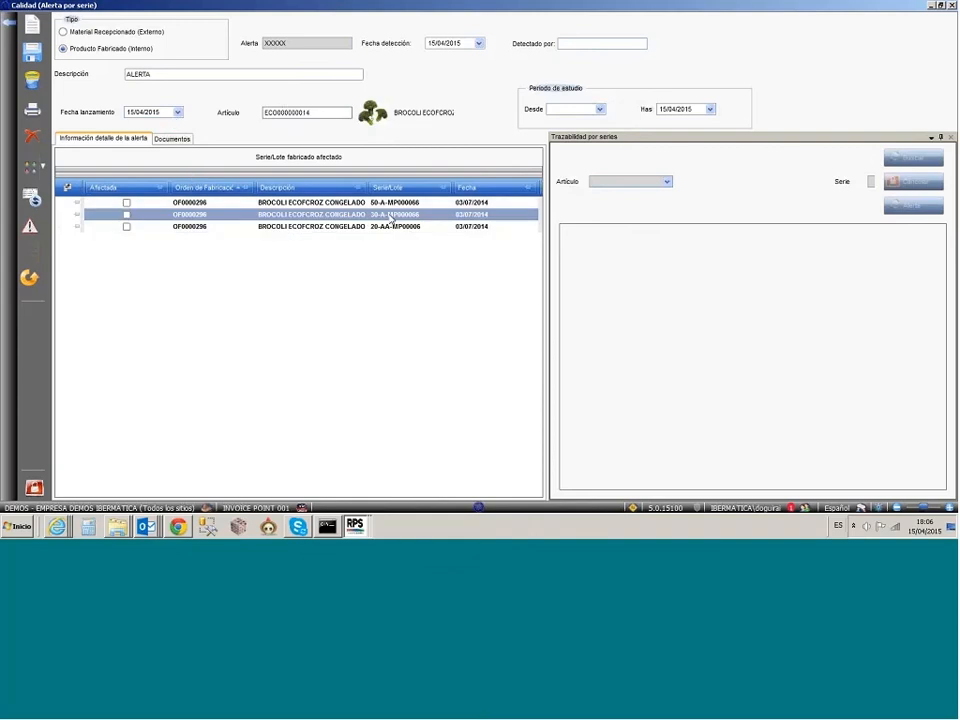
click(126, 215)
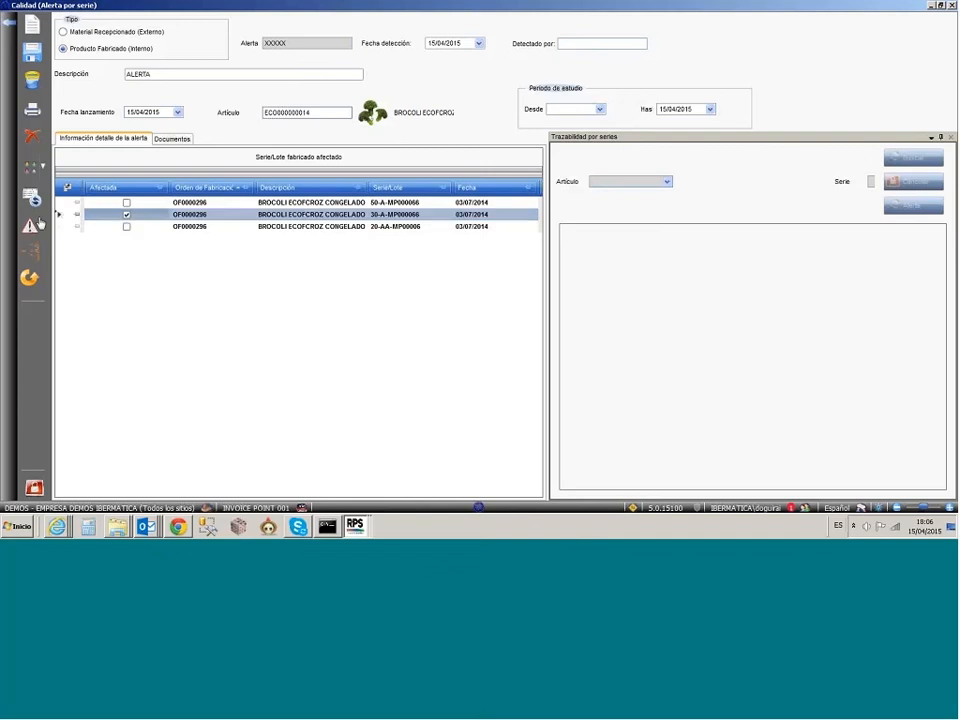
click(69, 217)
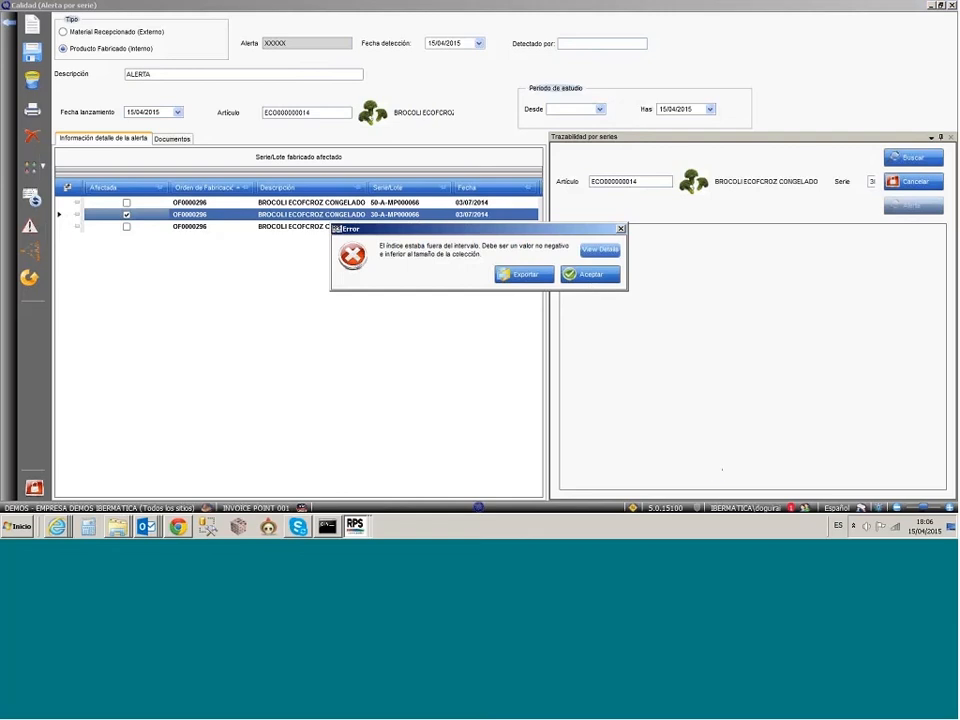
Step: Dismiss the Error window and force the unresponsive BasoaDesktopUI program to close
click(355, 526)
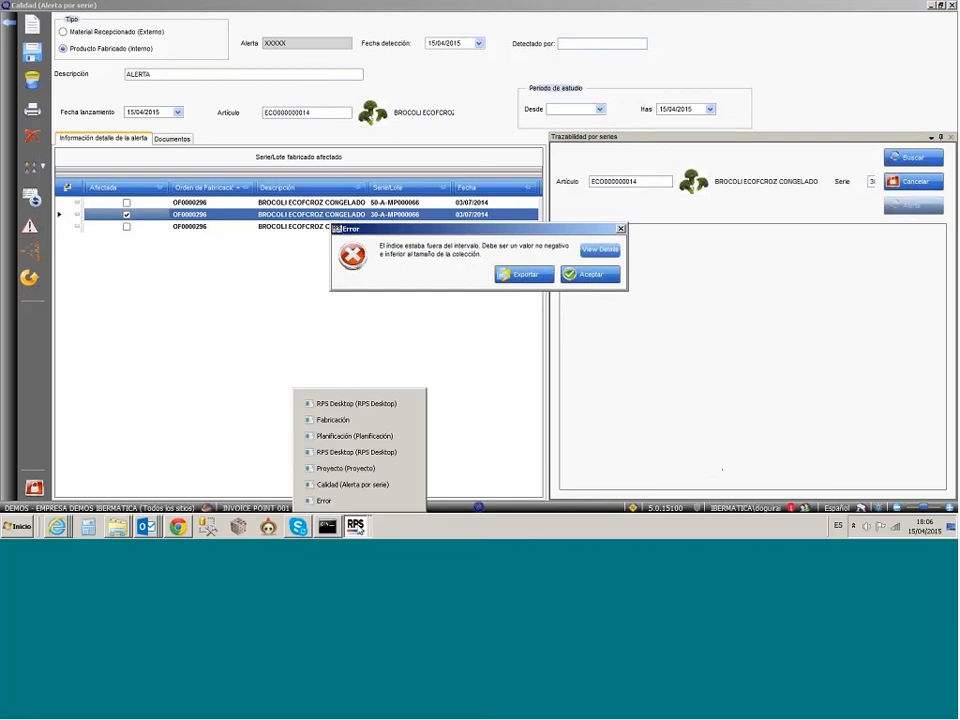
click(410, 501)
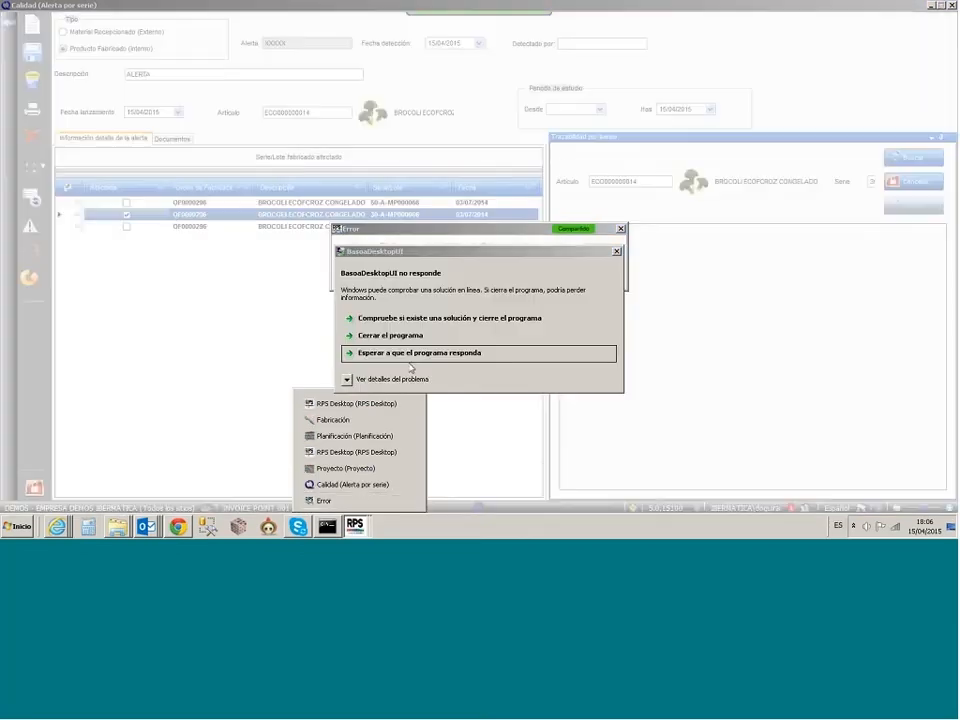
click(602, 345)
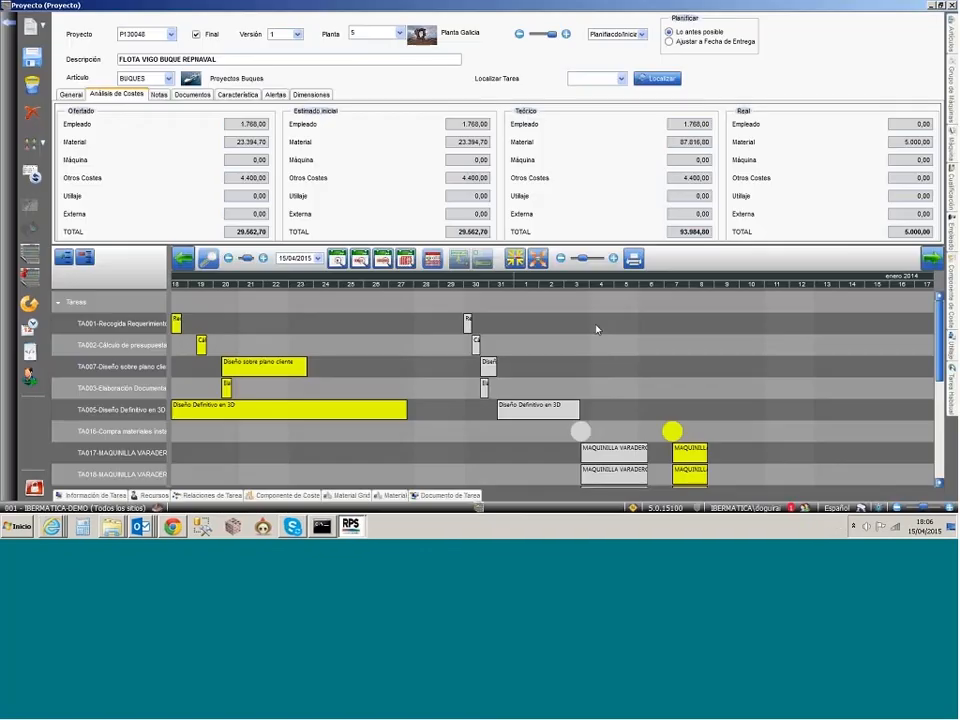
Step: Switch to RPS Desktop and change the active company to DEMOS with all sites
click(355, 526)
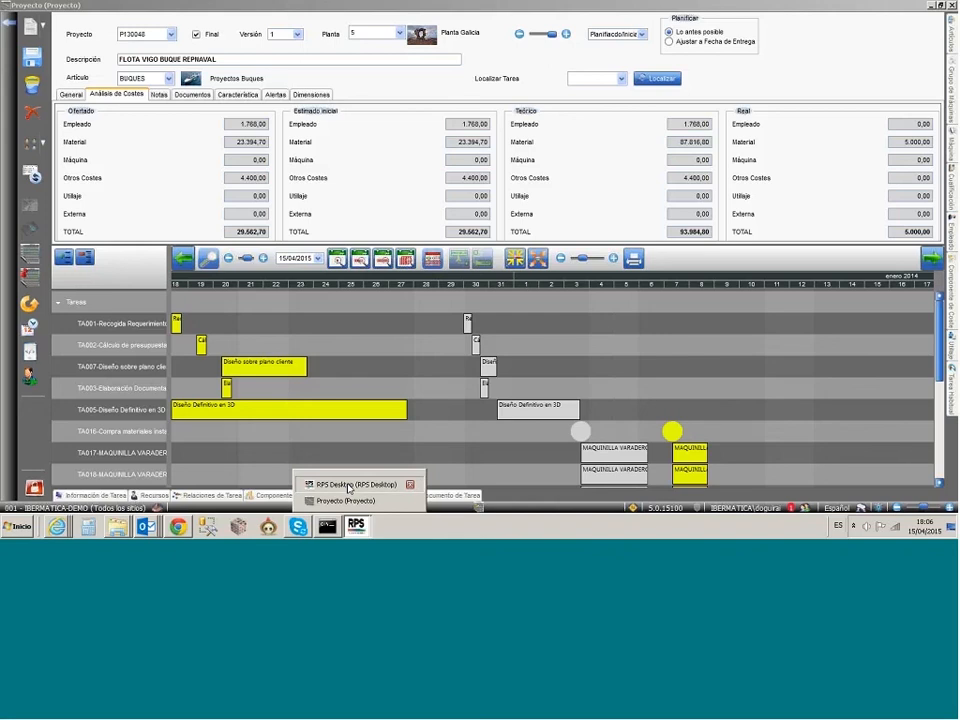
click(349, 485)
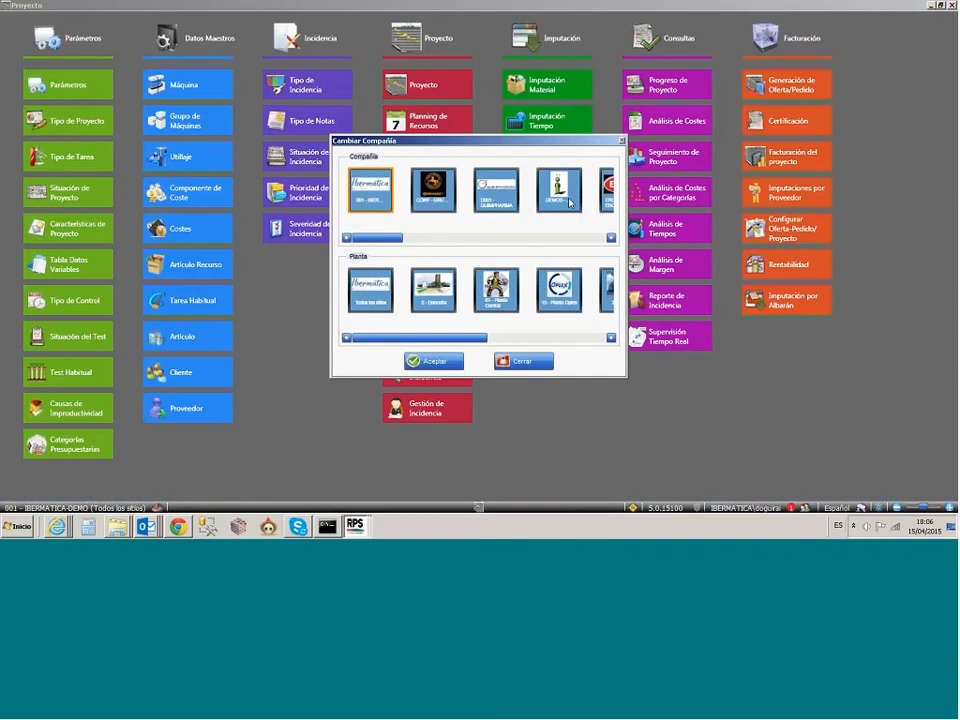
click(570, 203)
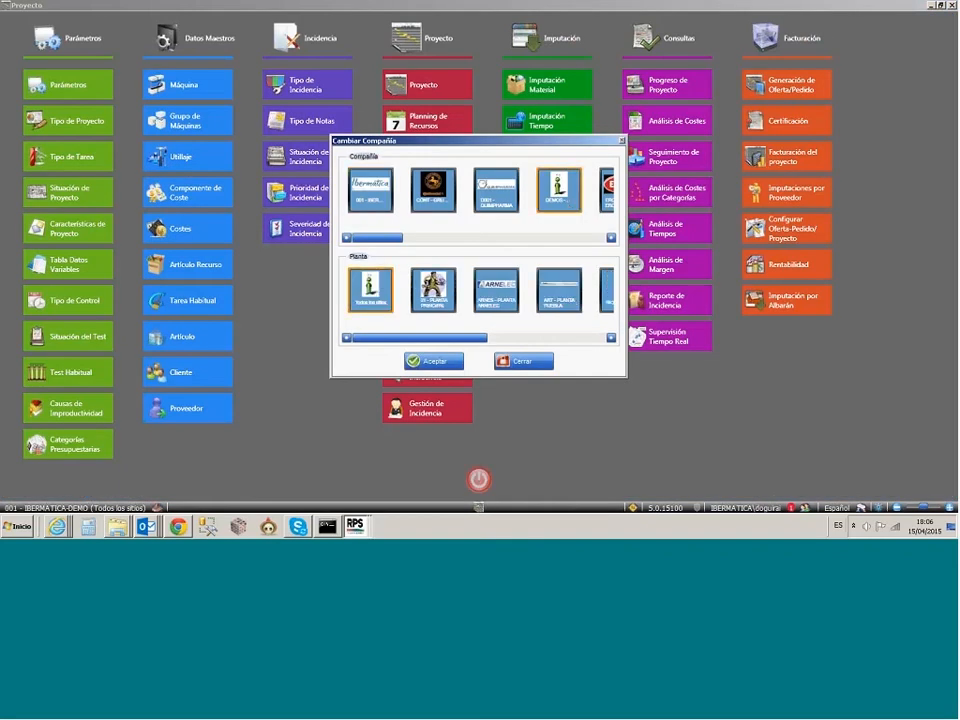
click(420, 365)
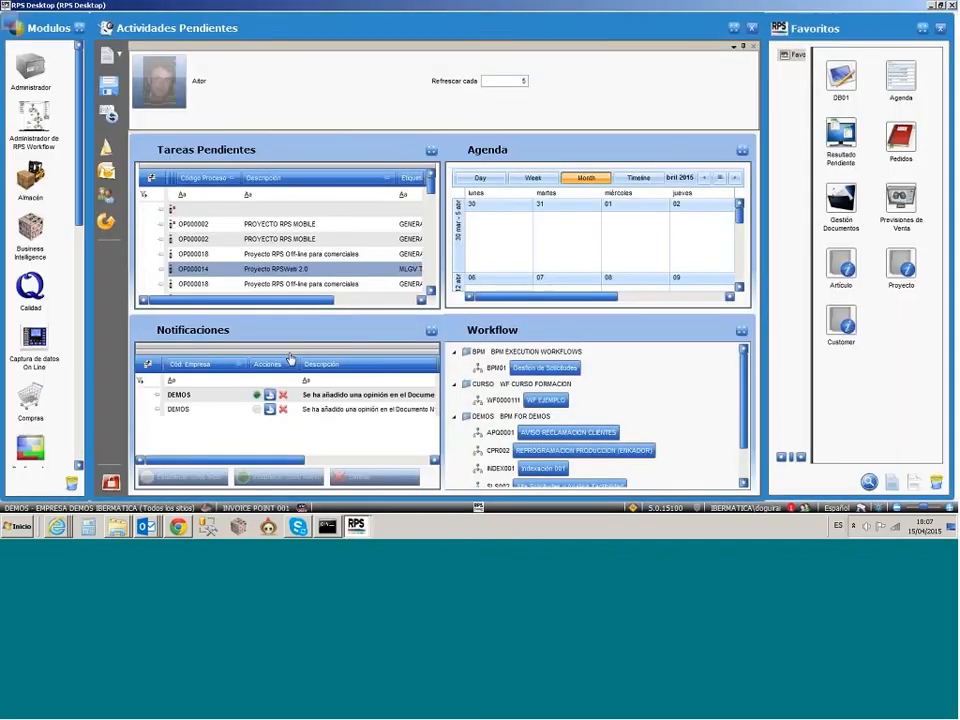
Step: Open Trazabilidad por serie in the Calidad module and choose article CAMIONETA LUBDIMAX GM (CHASIS), searching by "CAMION"
click(32, 288)
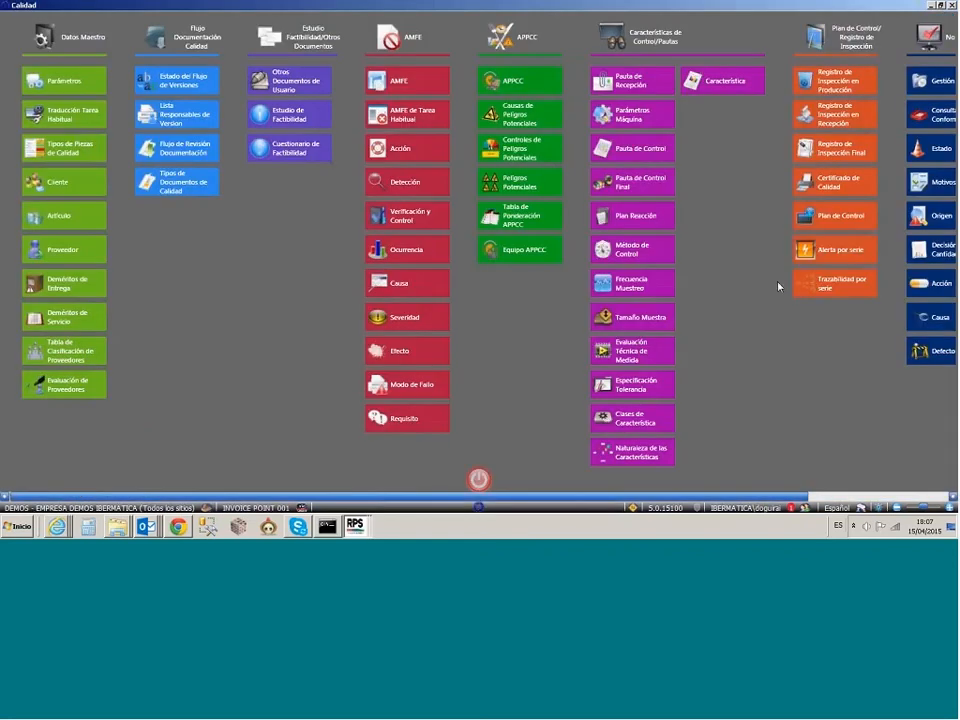
click(822, 282)
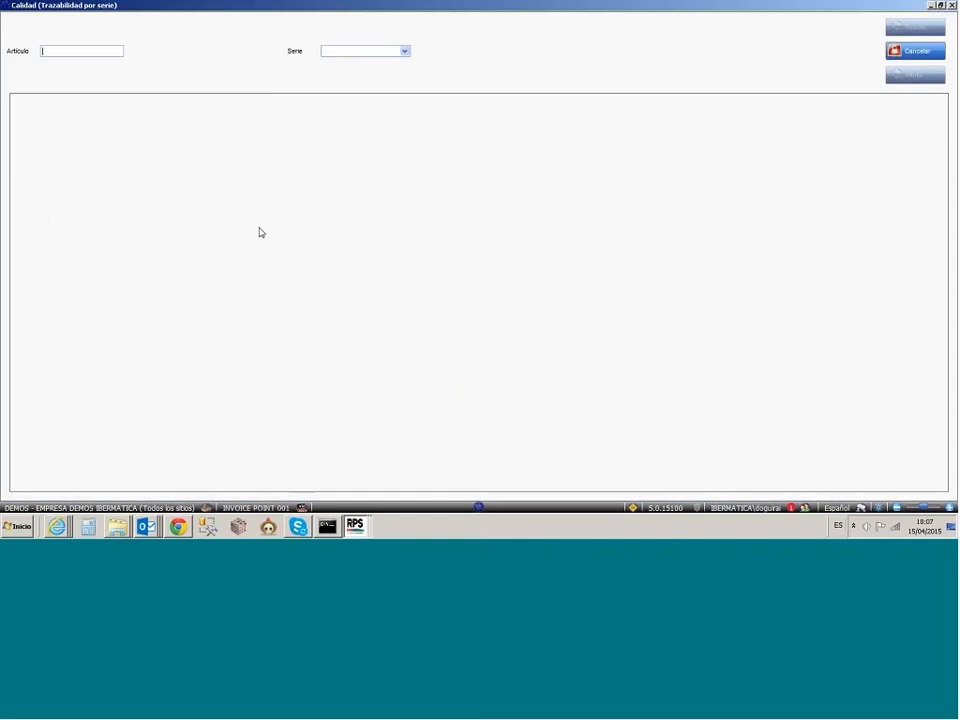
click(99, 48)
text(CAMION)
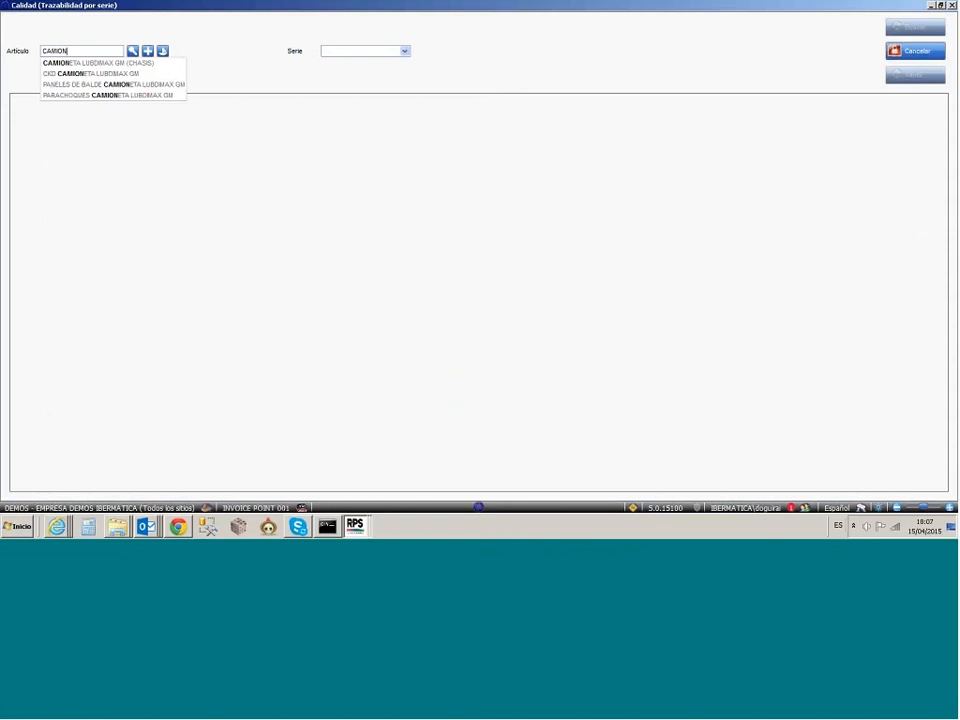
key(Down)
key(Return)
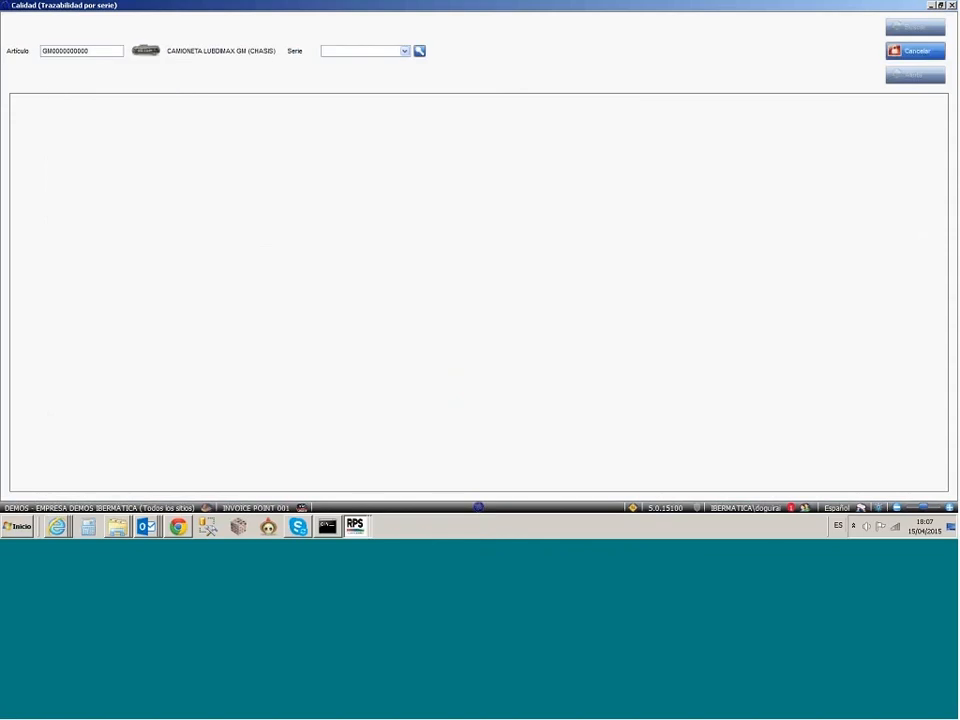
Step: Look up the traceability of series LOT000015, examine its sales, production and purchase tree, and close the query
click(404, 51)
click(399, 94)
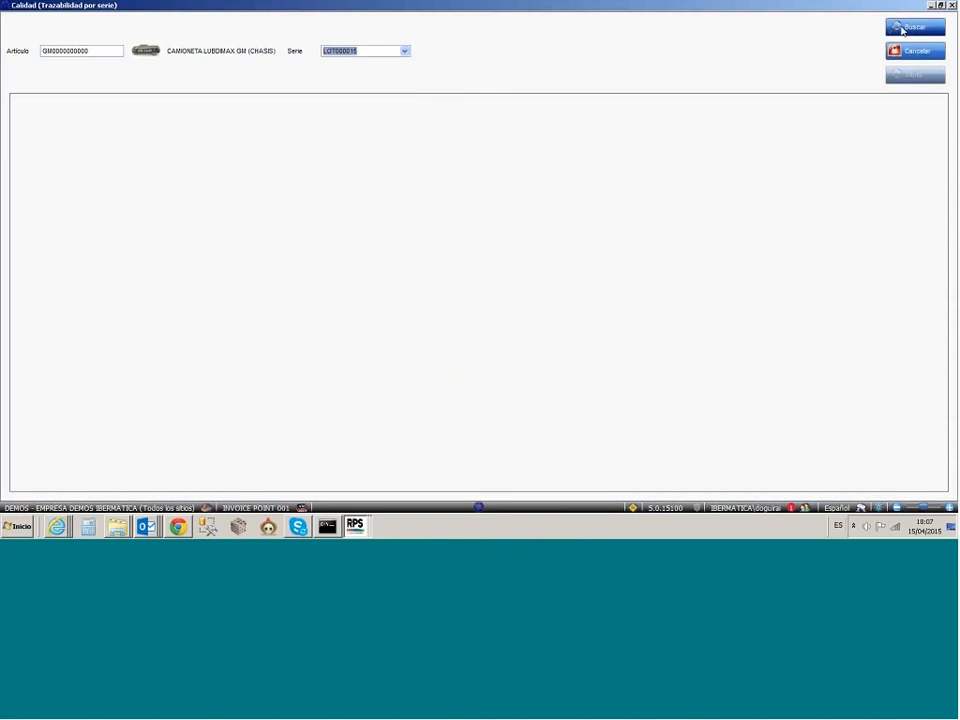
click(902, 28)
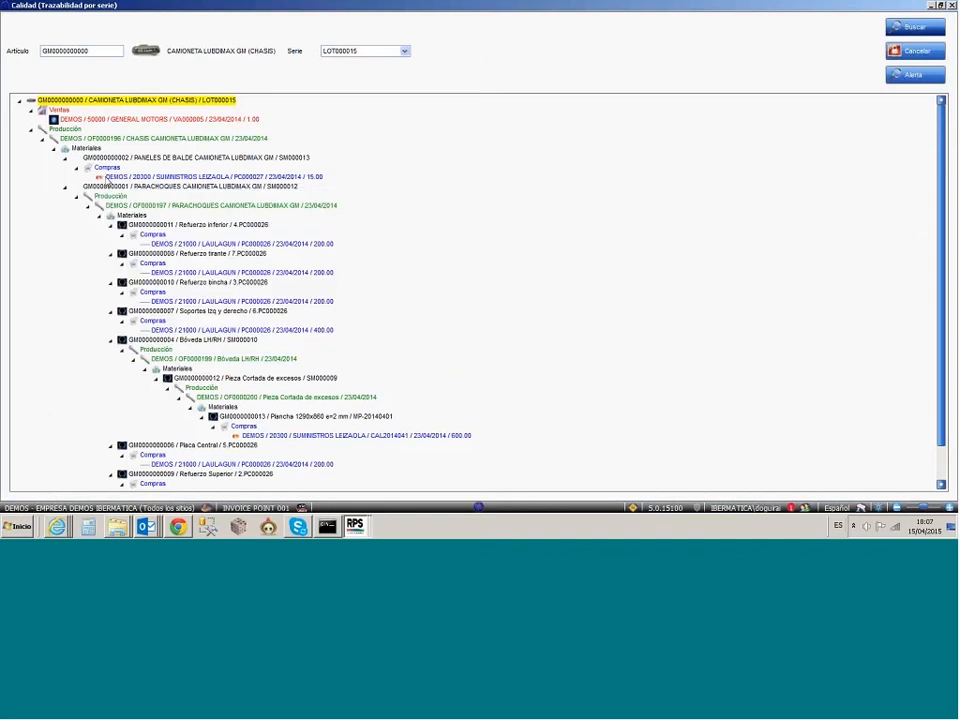
scroll(104, 183, down, 1)
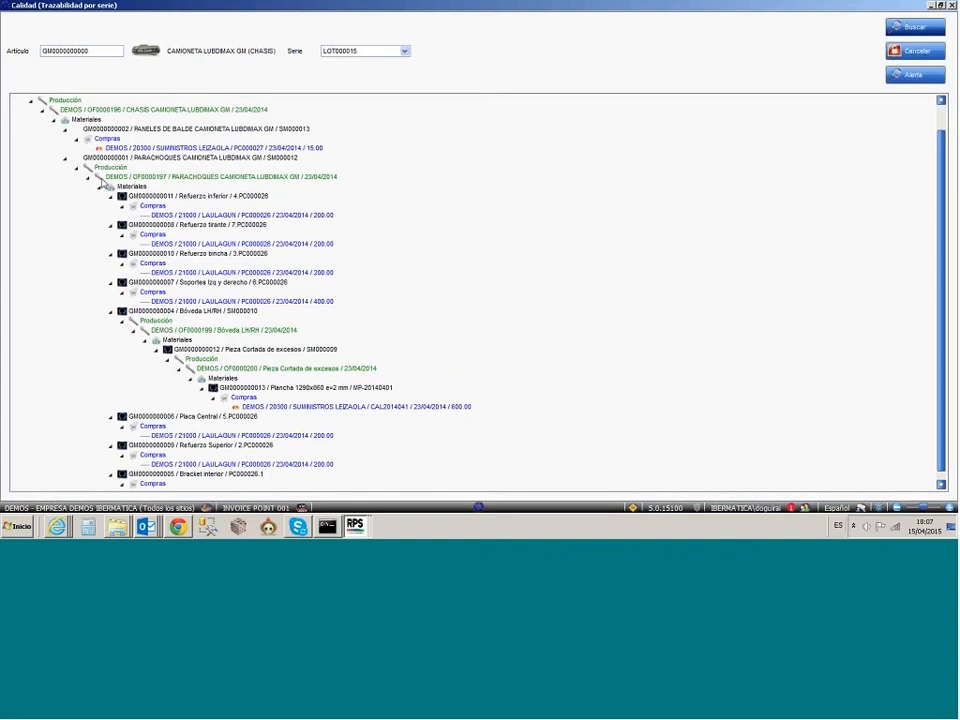
scroll(104, 184, down, 1)
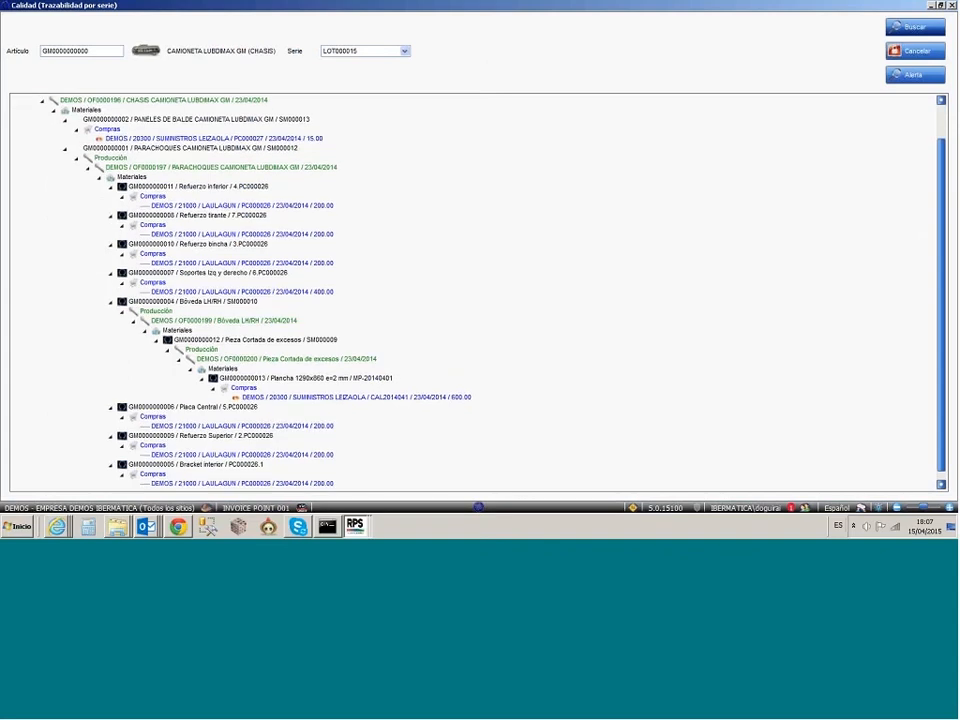
scroll(107, 366, up, 2)
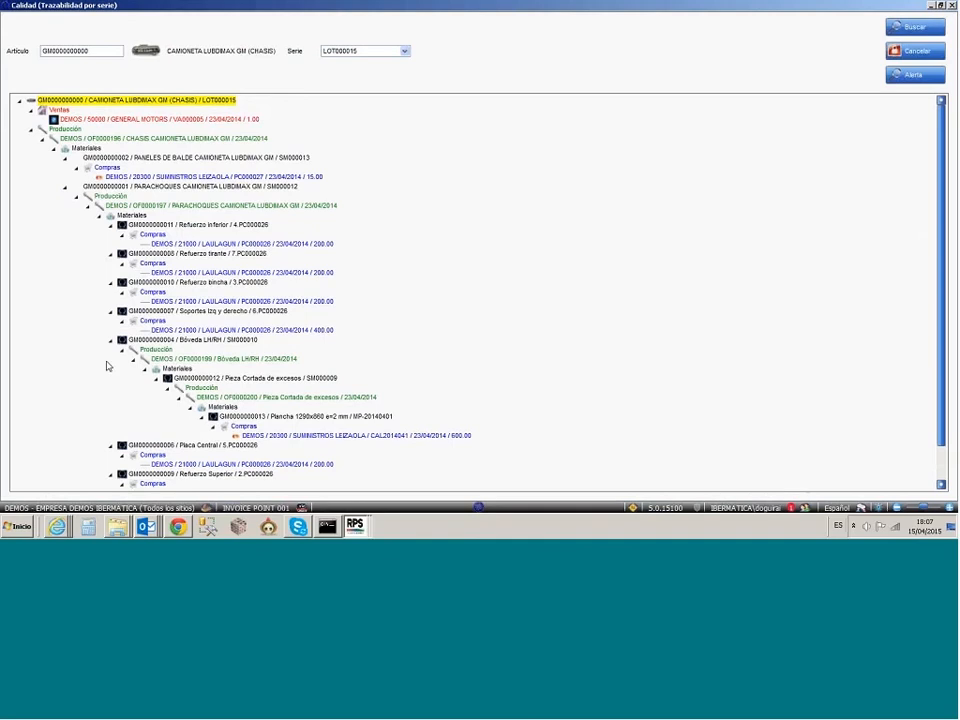
click(185, 255)
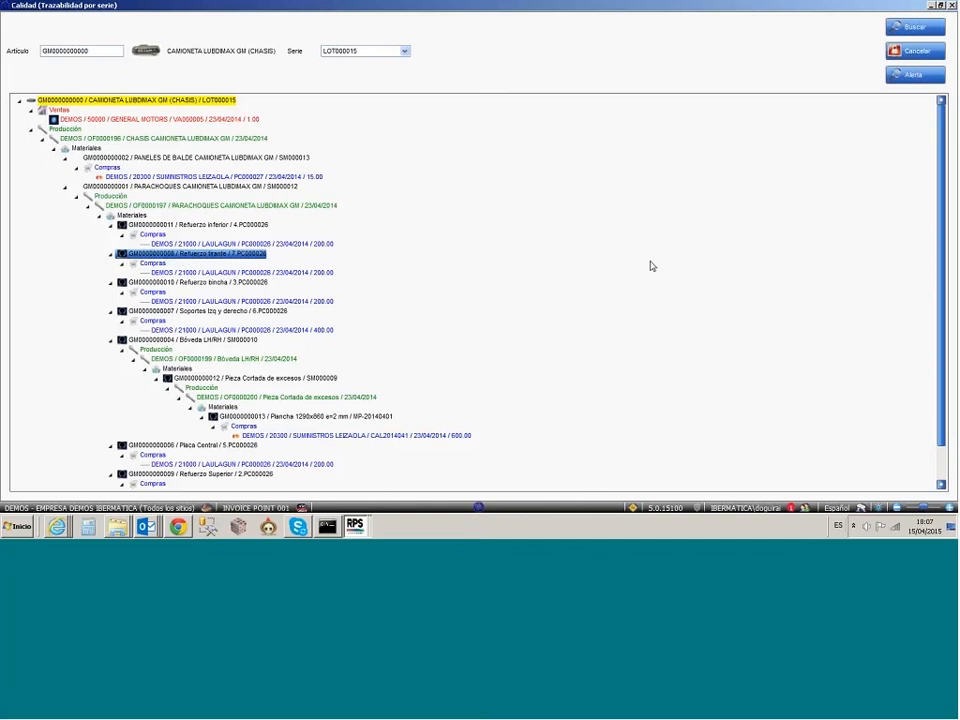
click(905, 54)
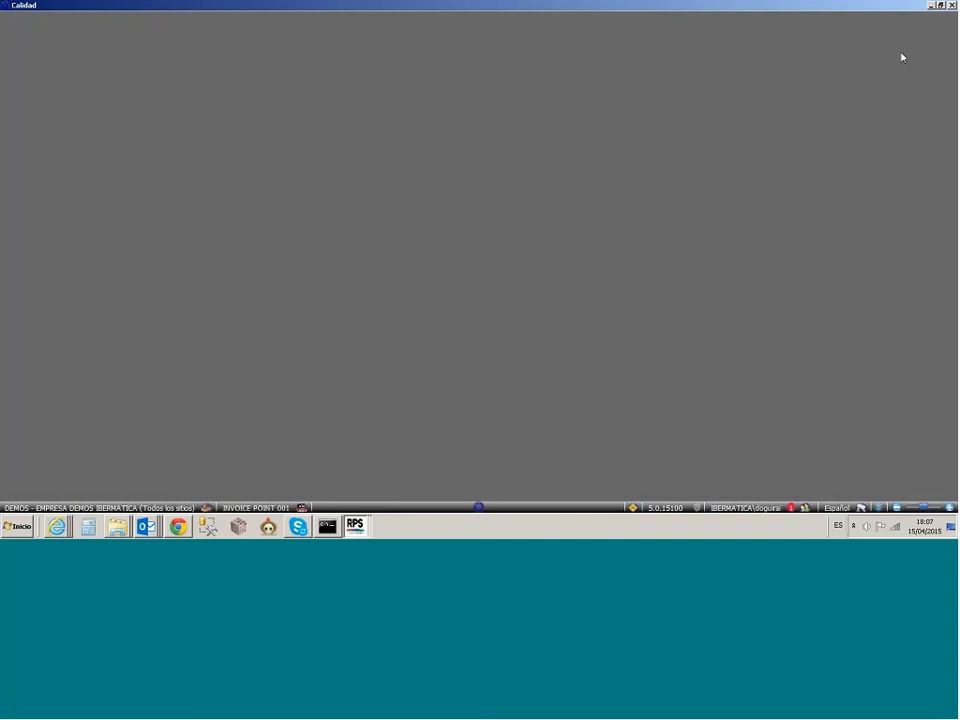
mouse_move(146, 526)
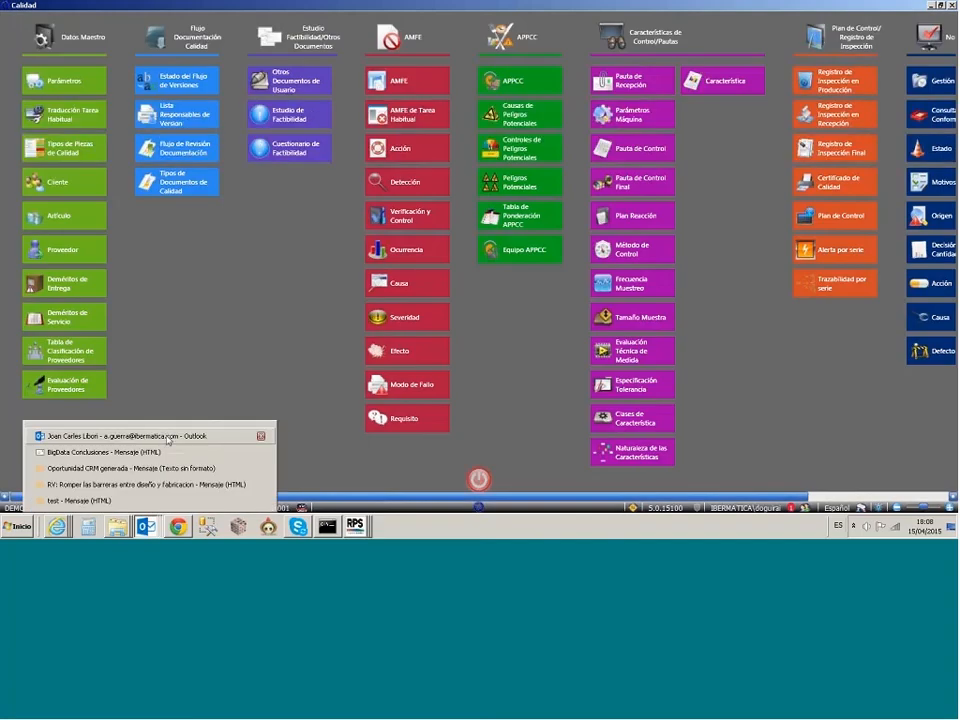
click(167, 440)
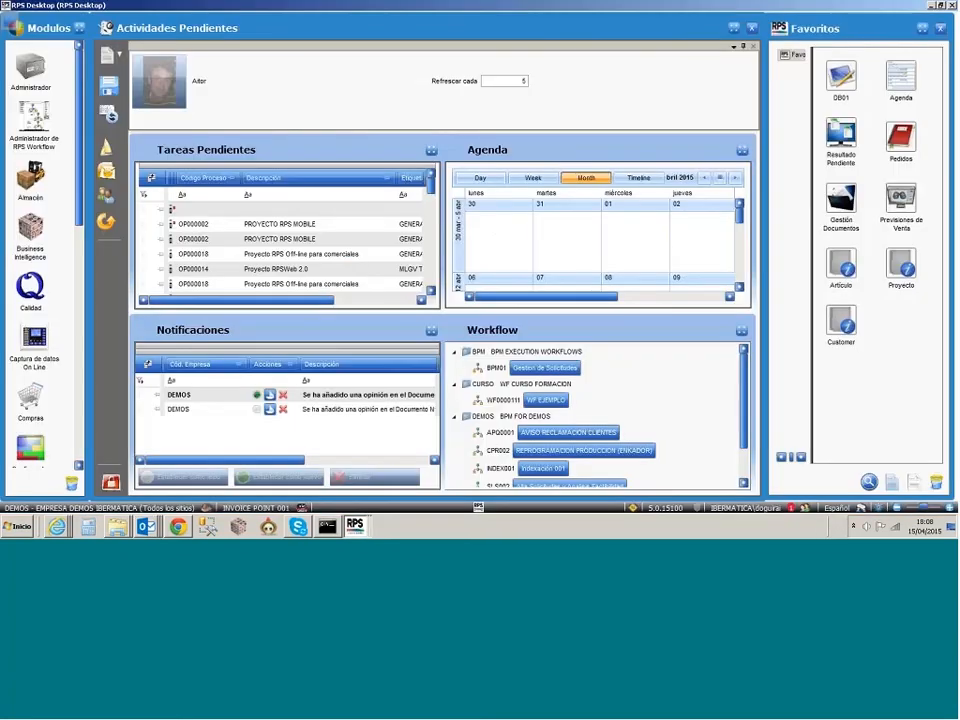
click(356, 526)
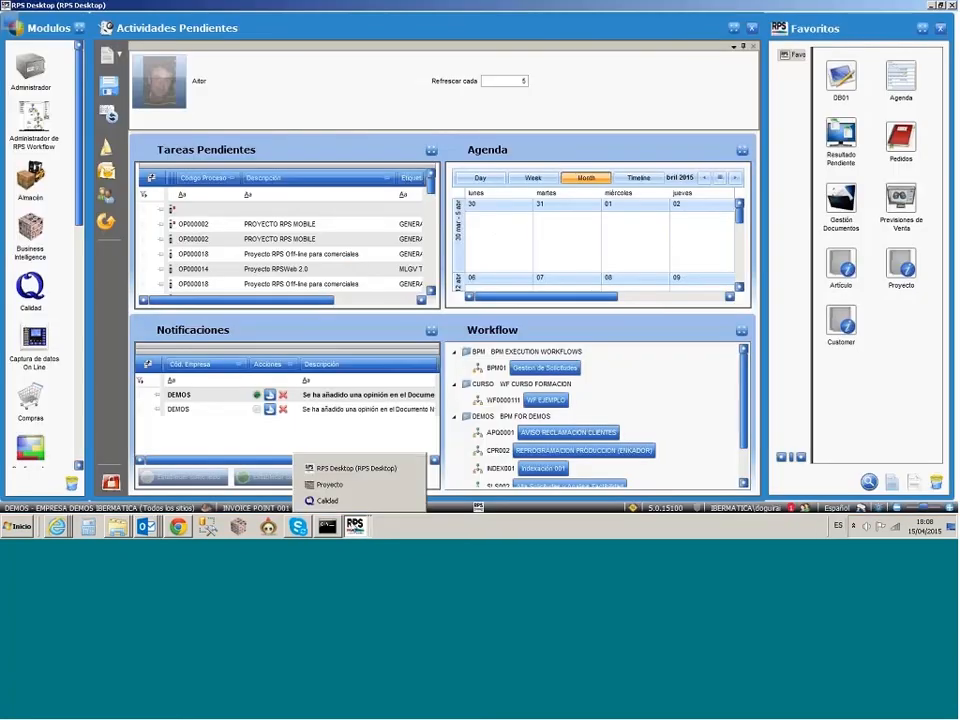
click(328, 501)
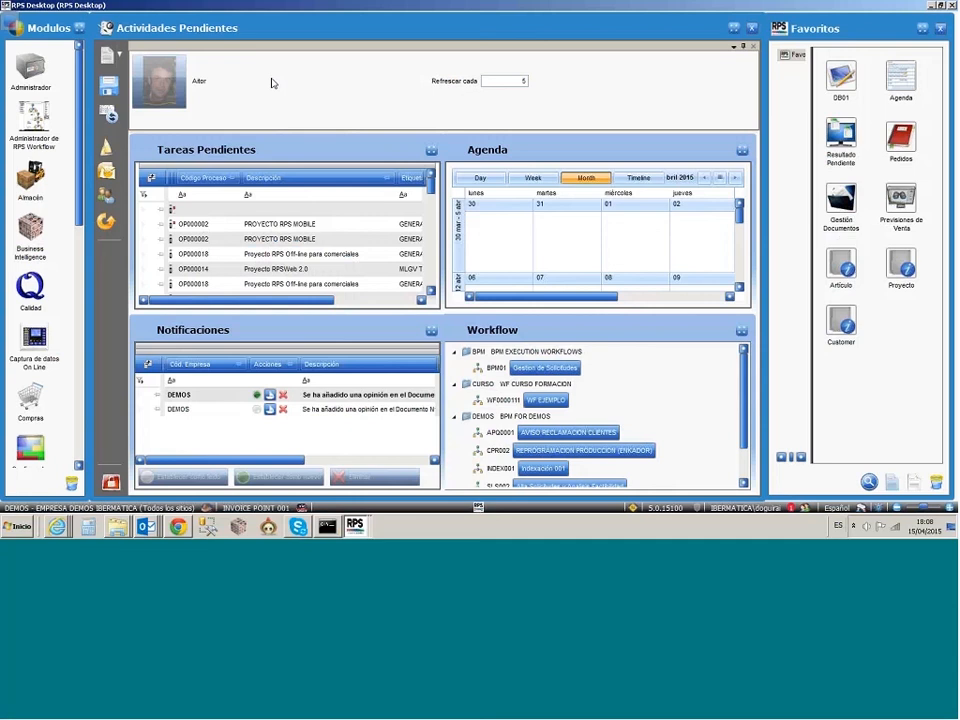
Step: Open Búsqueda Semántica in the Documentos module and run a simple search for "PROPUESTA DE COMPRA"
scroll(45, 315, down, 4)
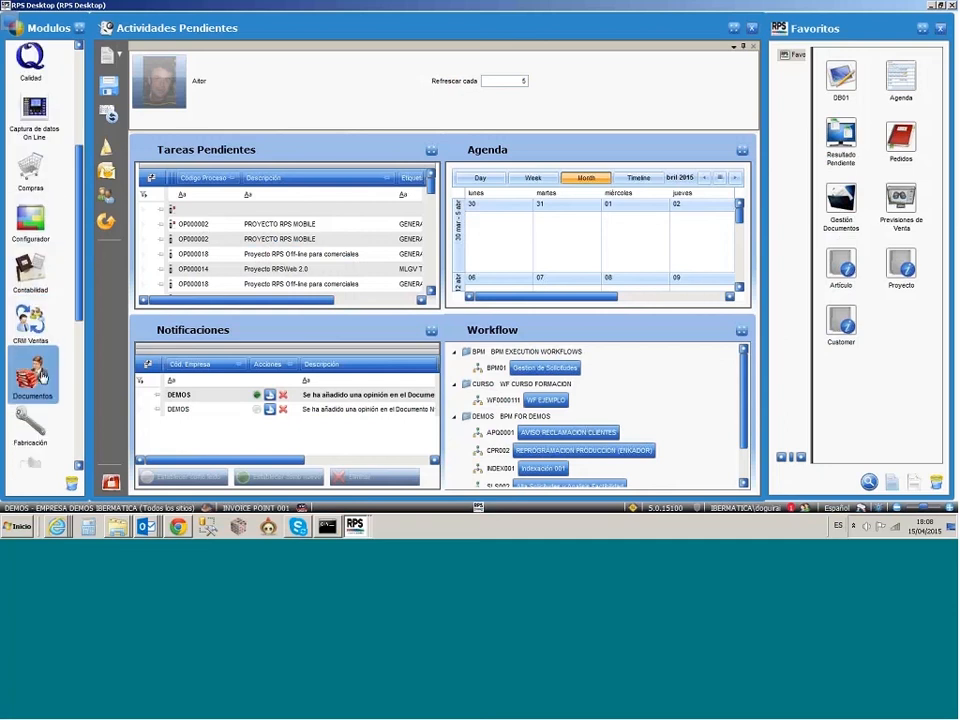
click(38, 375)
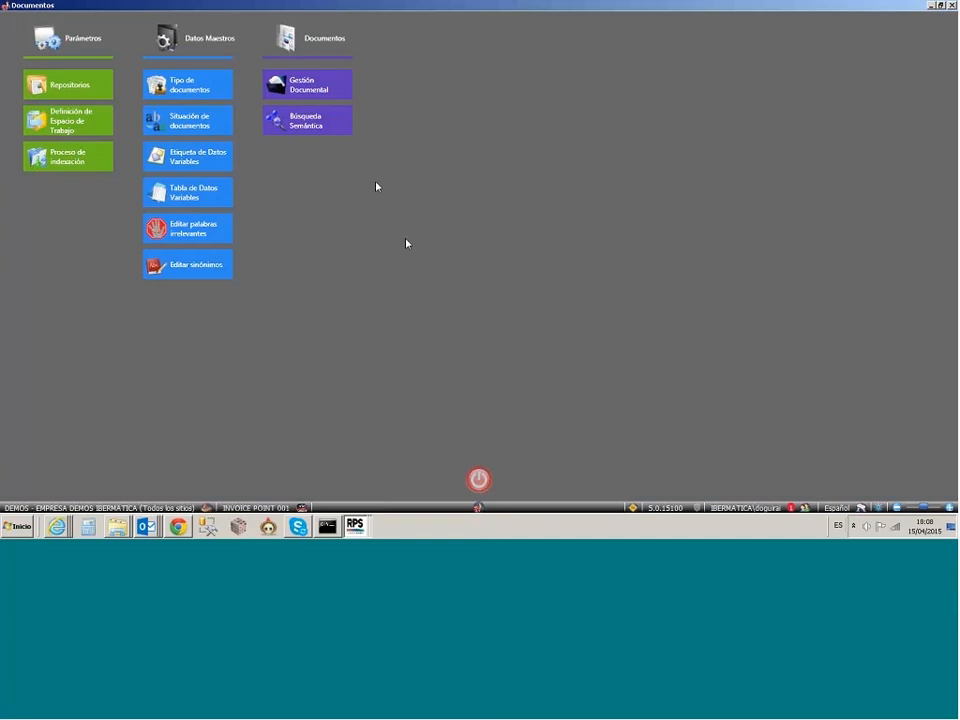
click(322, 133)
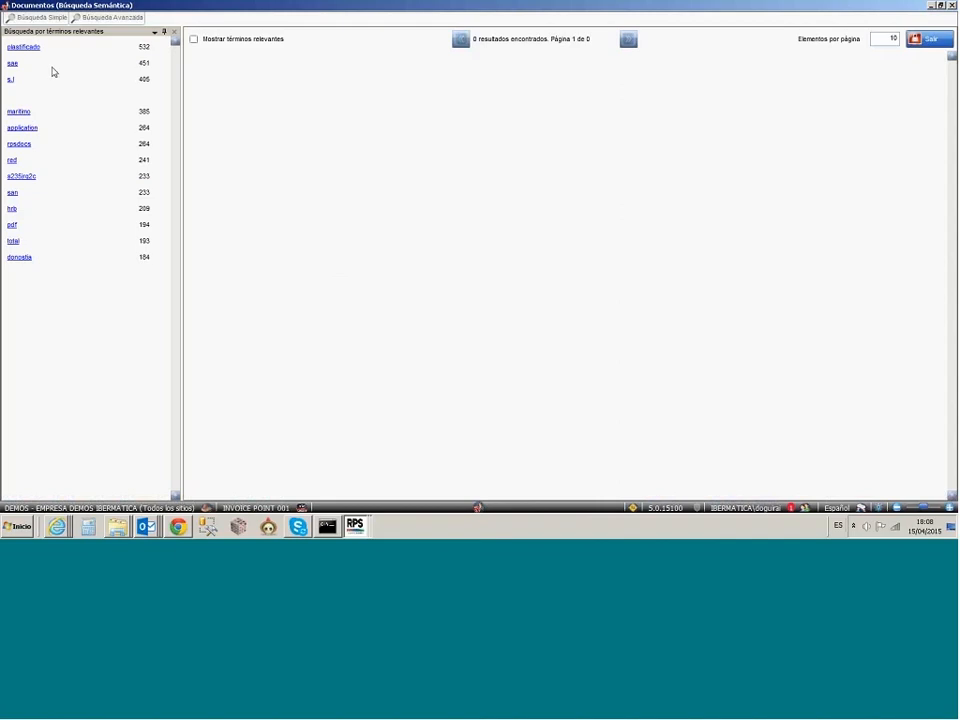
click(38, 17)
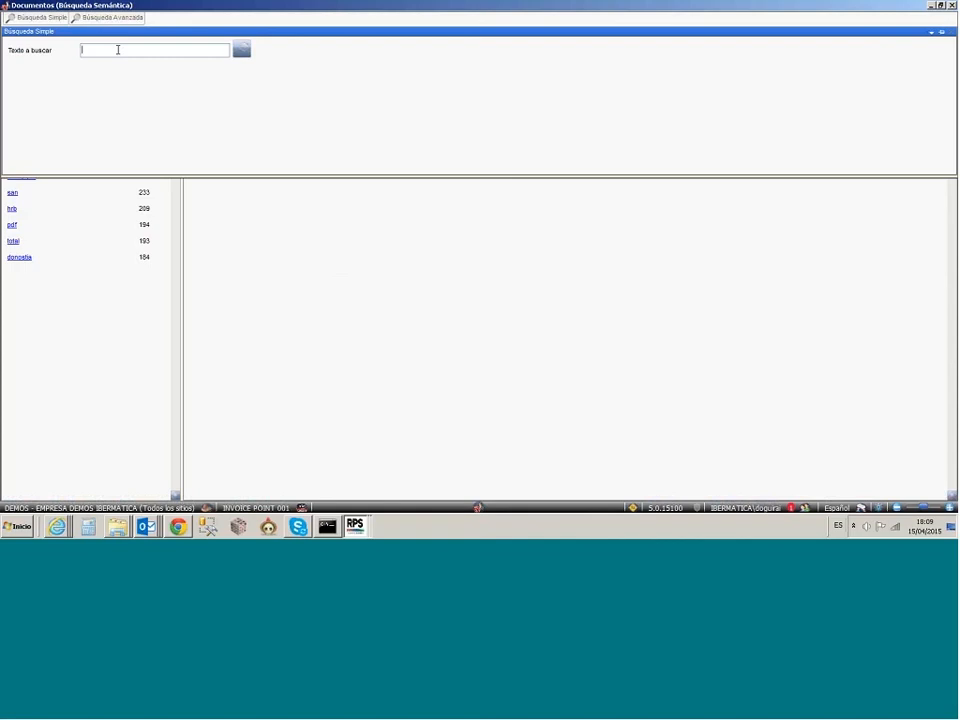
text(PROPUESTA DE COMPRA)
key(Return)
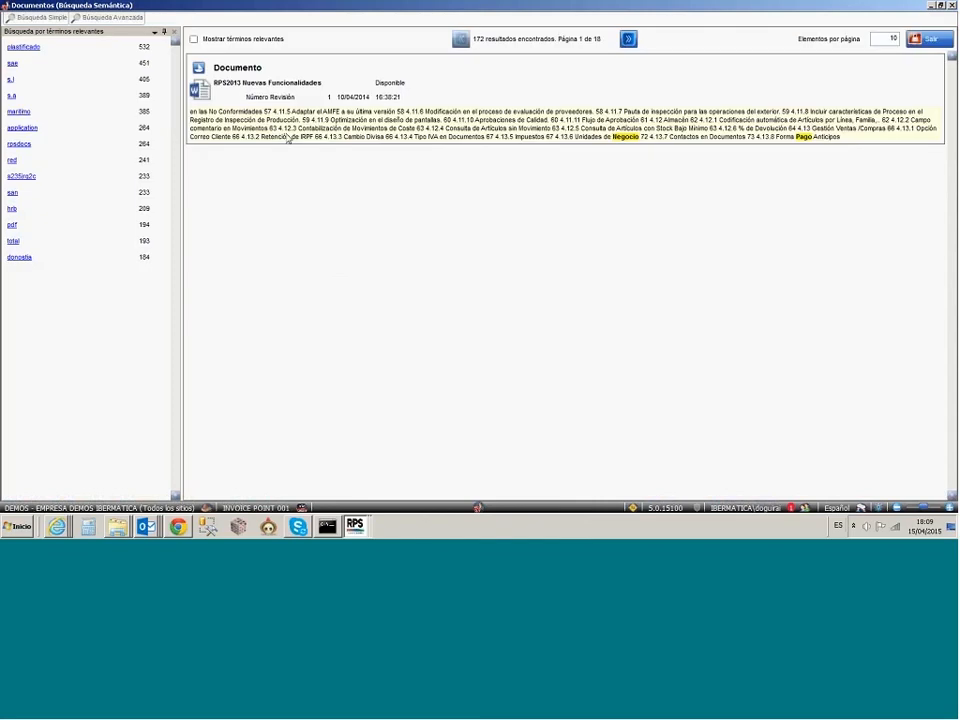
Step: Run another simple semantic search for "COMPRA"
click(42, 17)
click(141, 52)
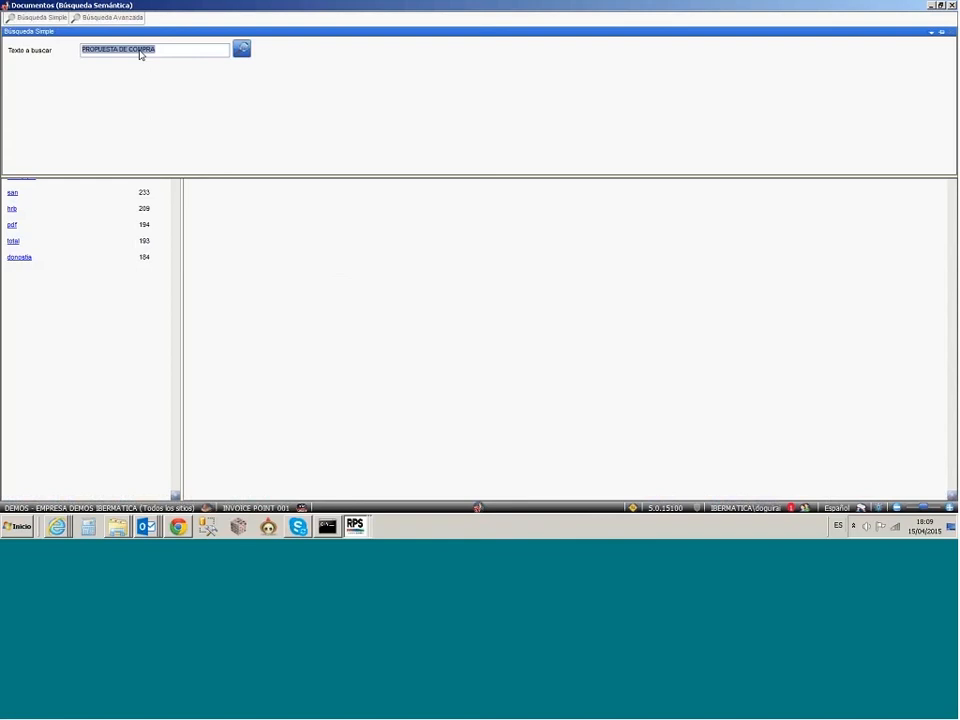
text(COMPRA)
key(Return)
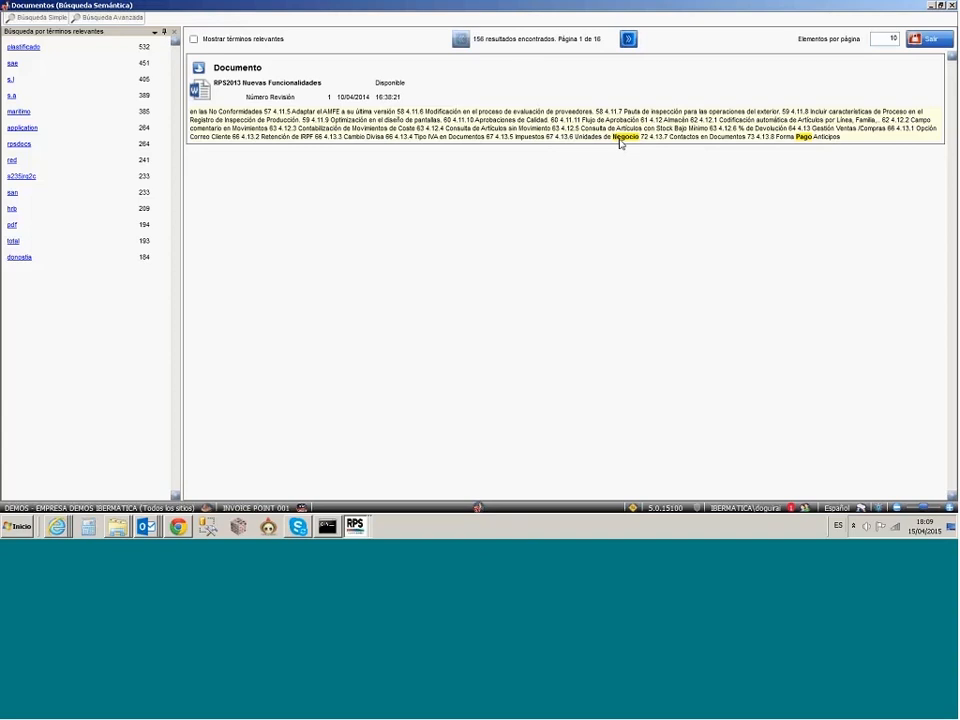
Step: Show the relevant terms of the found documents and search by the term "mrp"
click(211, 75)
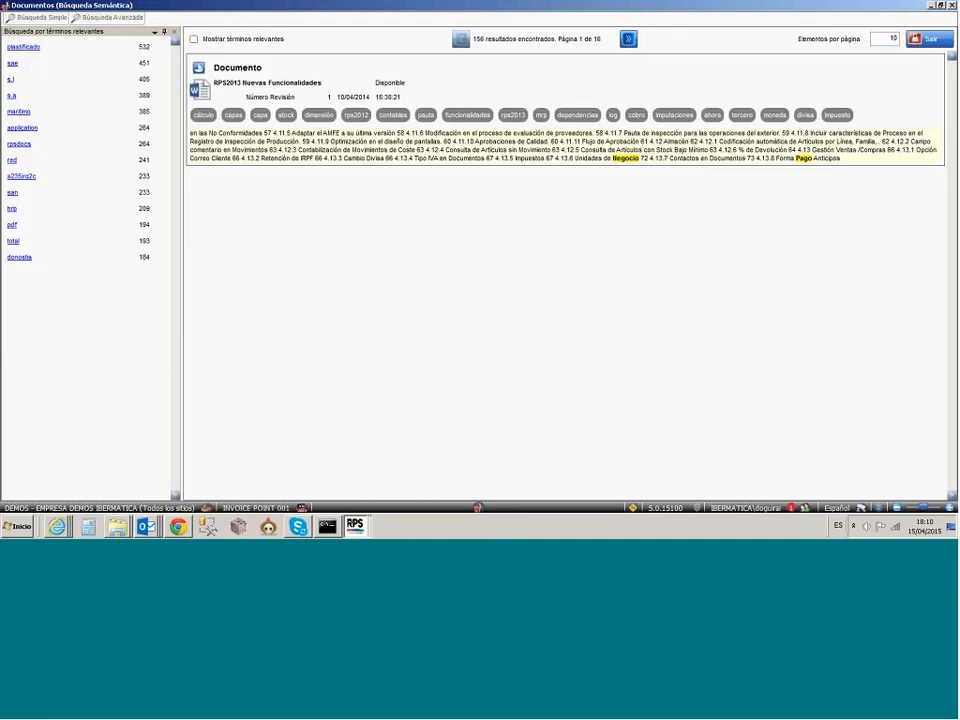
click(234, 42)
click(541, 118)
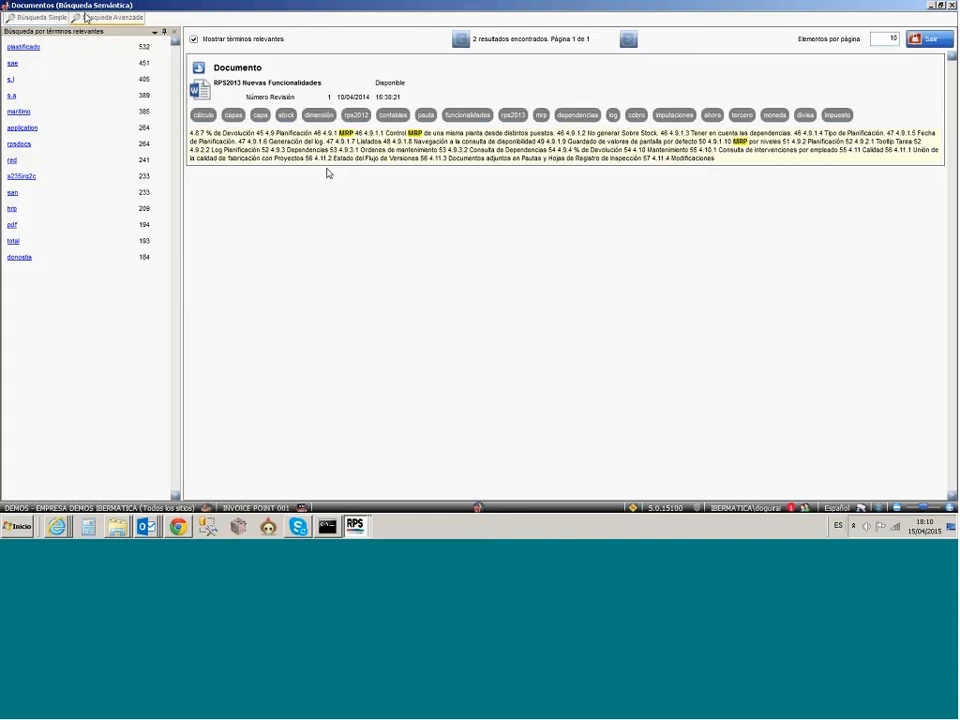
mouse_move(50, 18)
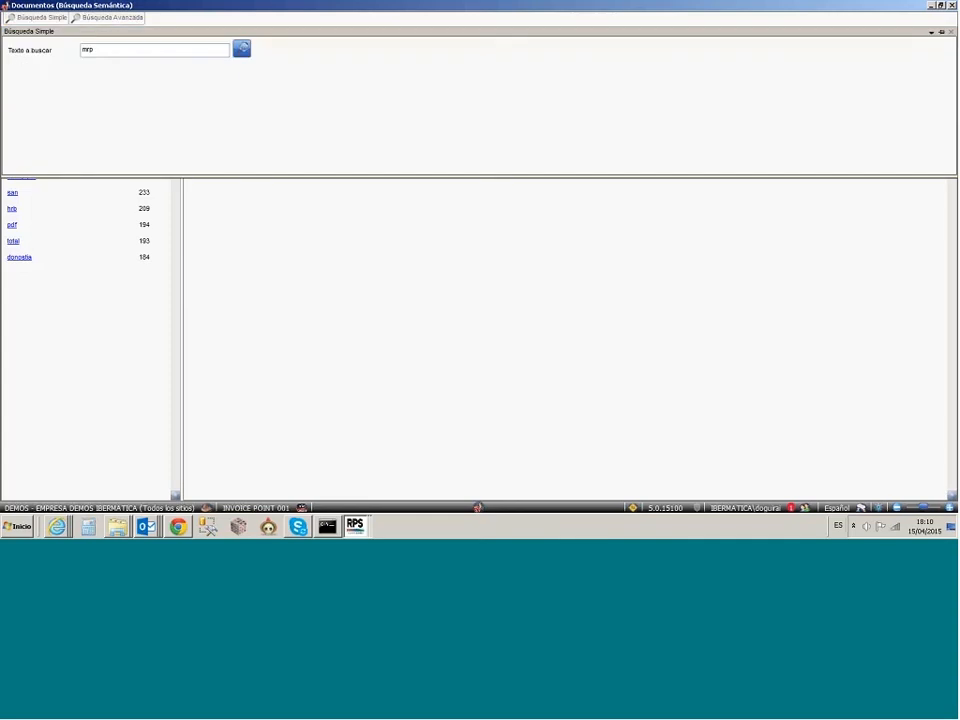
Step: Return to RPS Desktop and open Procesos in the Administrador de RPS Workflow module
click(355, 525)
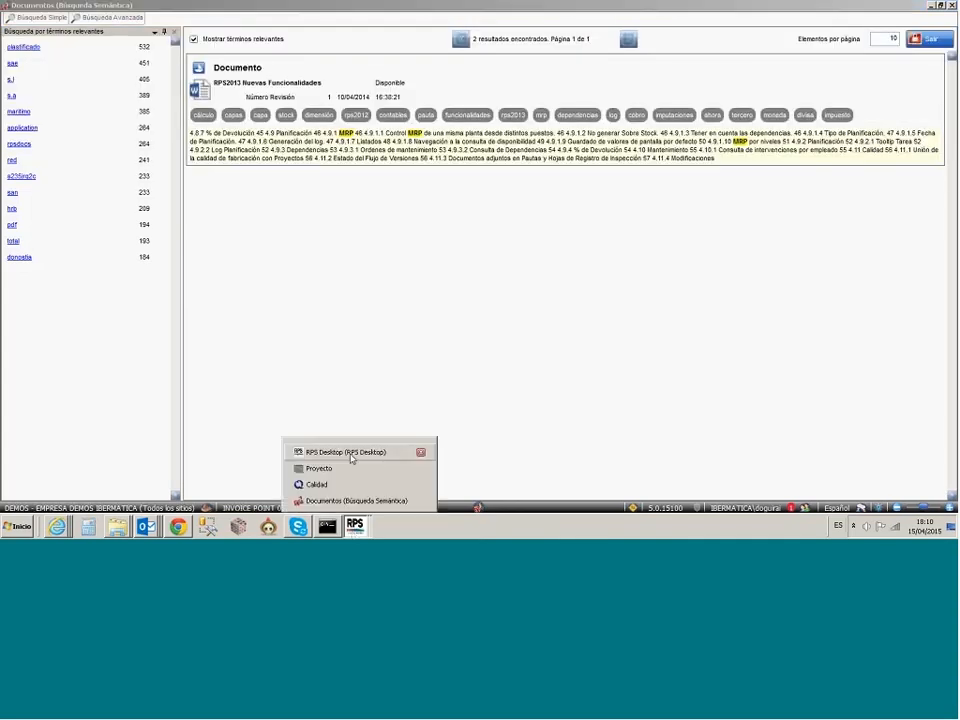
click(345, 452)
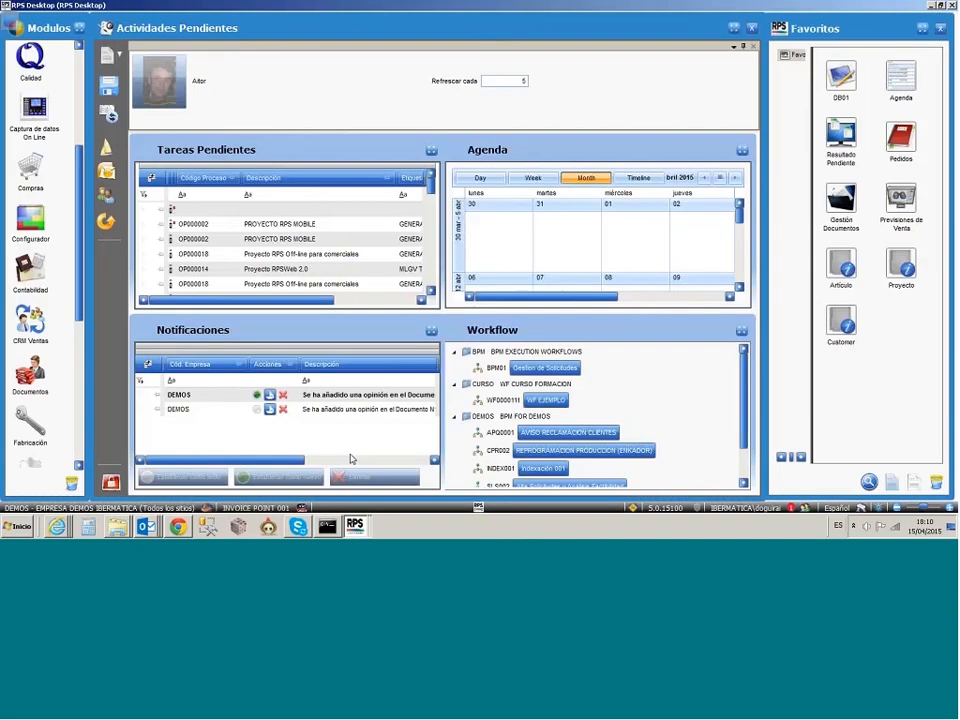
scroll(78, 137, up, 5)
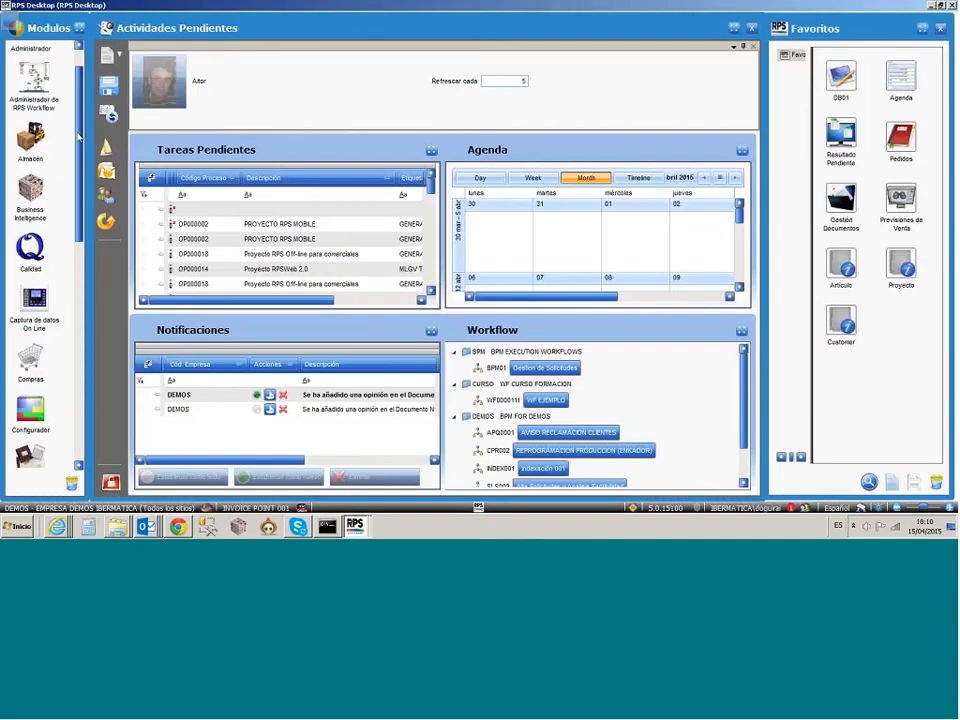
scroll(78, 127, up, 1)
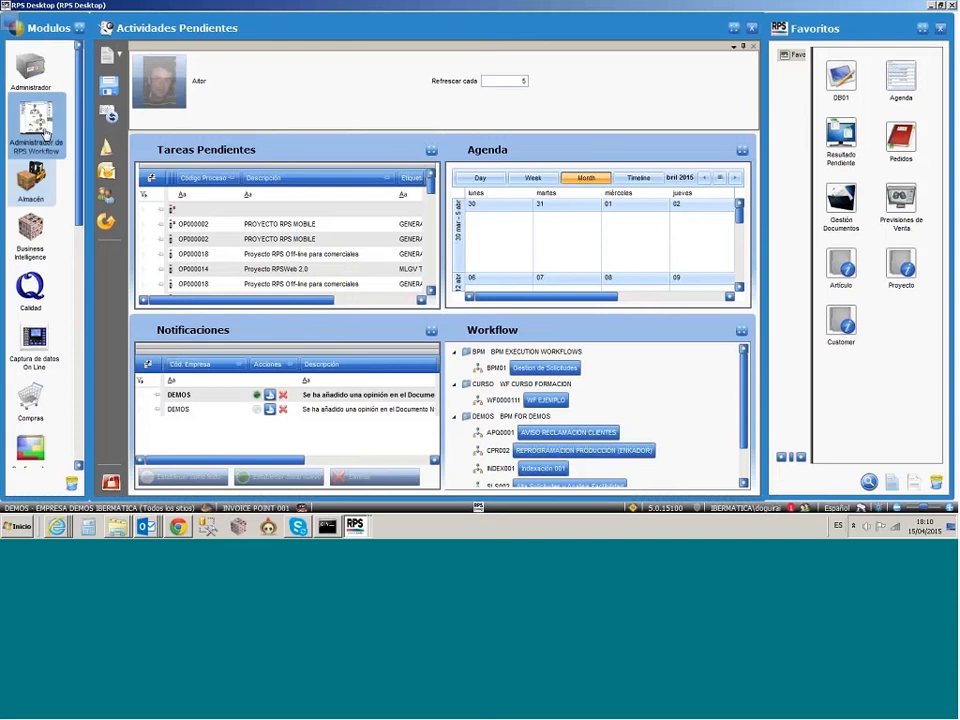
click(44, 133)
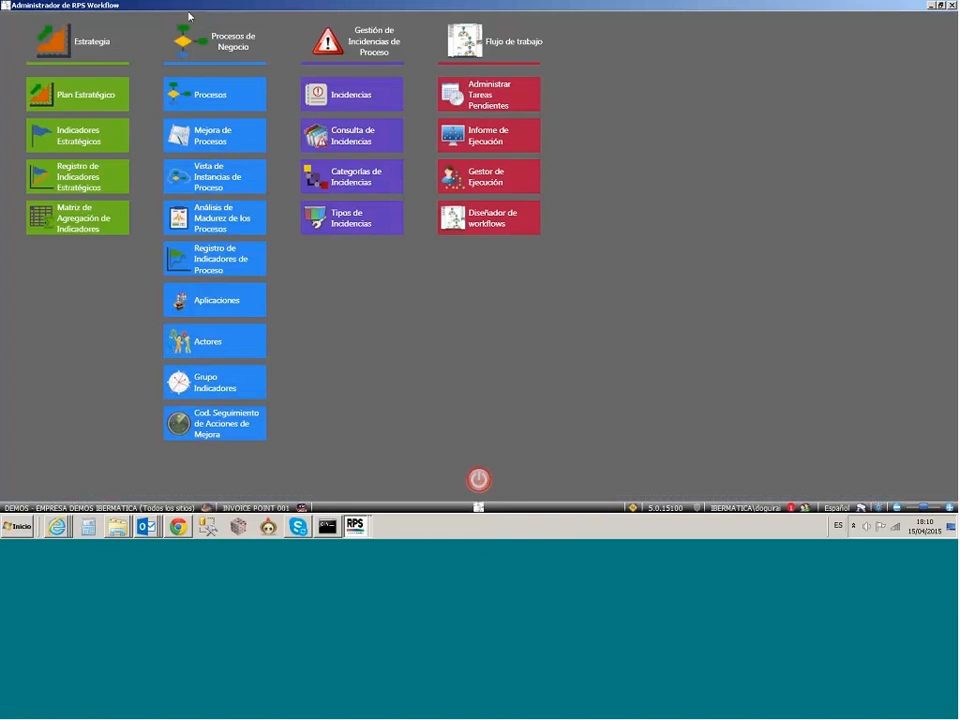
click(230, 110)
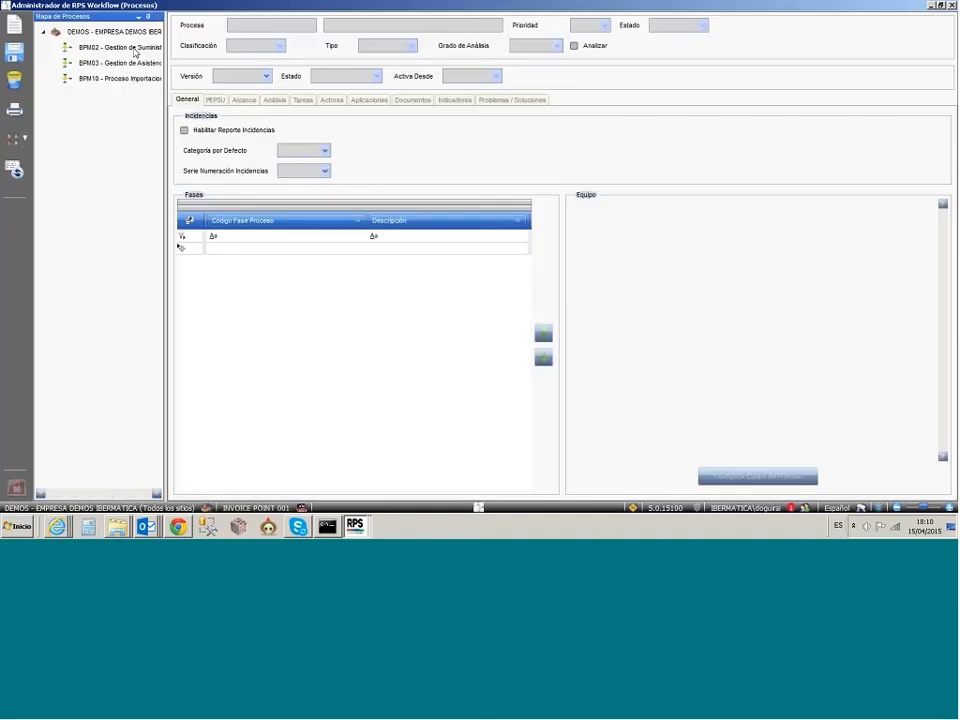
Step: Open the process BPM02 - Gestion de Suministros and widen the process map to show the full process names
click(120, 48)
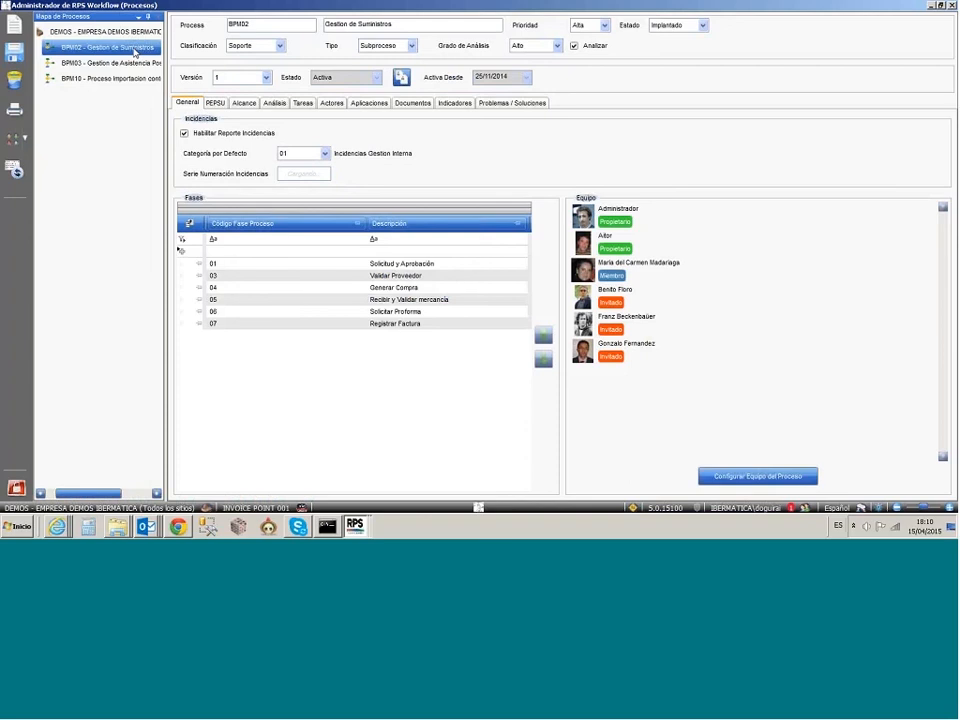
drag(166, 117, 214, 117)
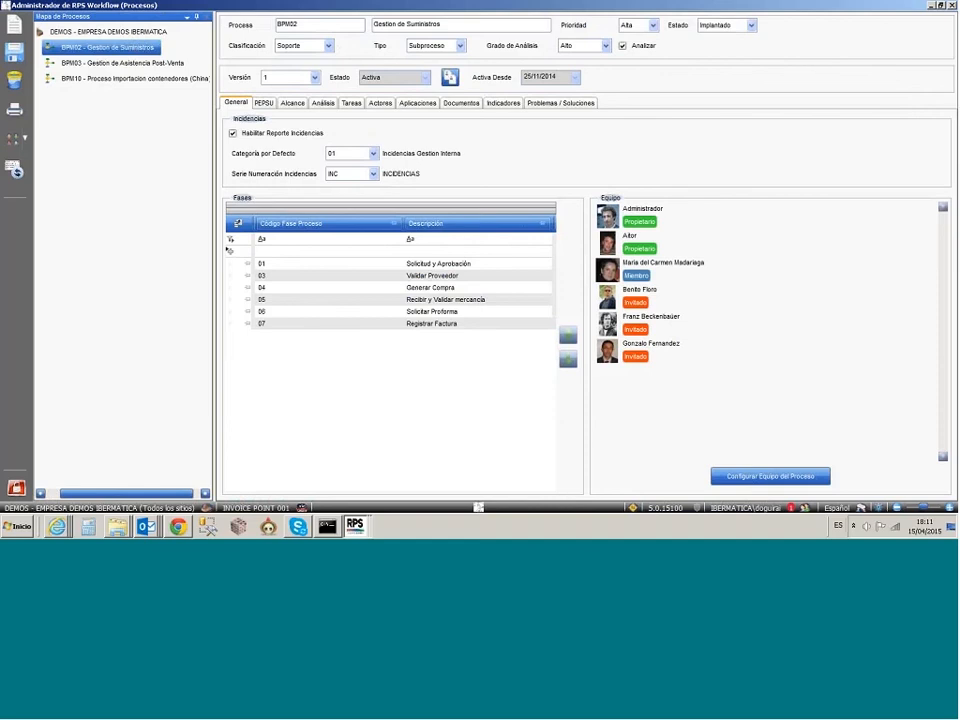
Step: Open Registro de Indicadores de Proceso, query all data and display the chart of Ratio aprobación solicitudes
click(478, 508)
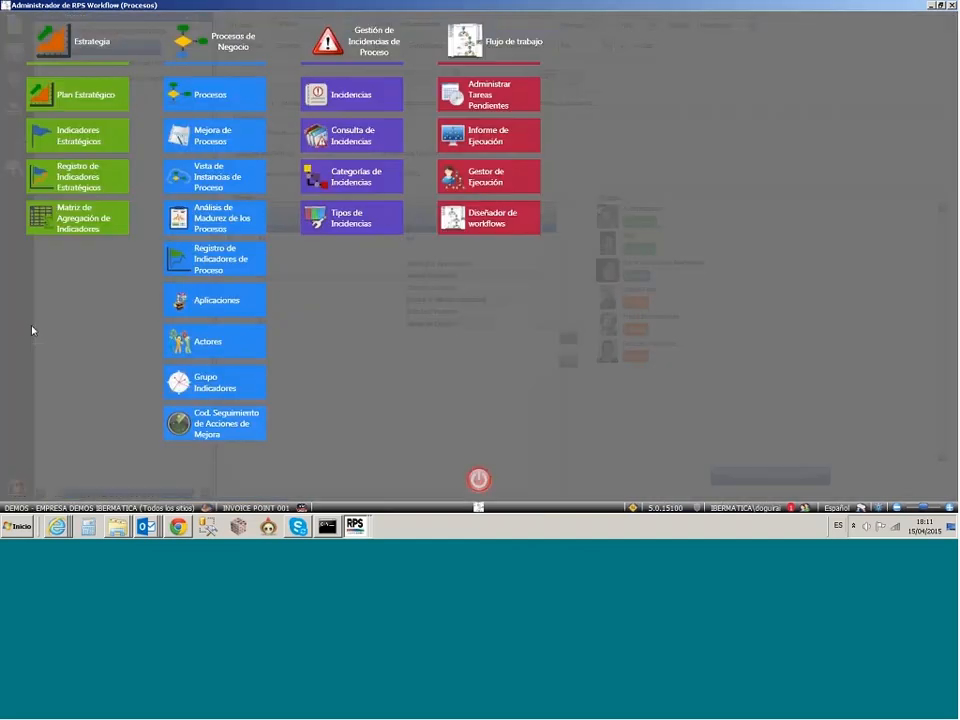
click(222, 269)
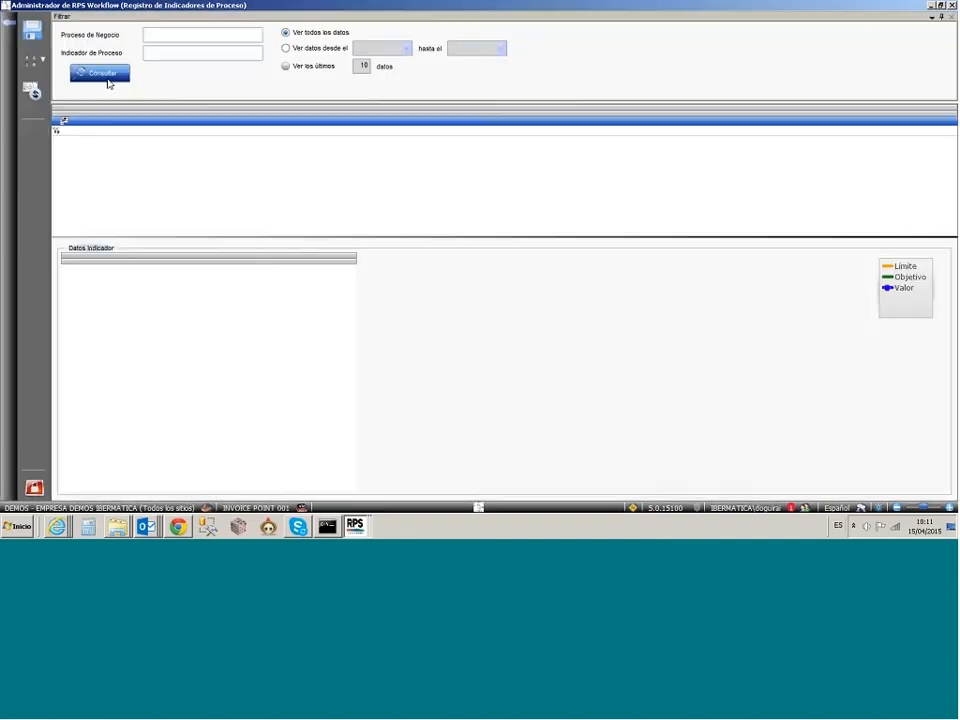
click(101, 74)
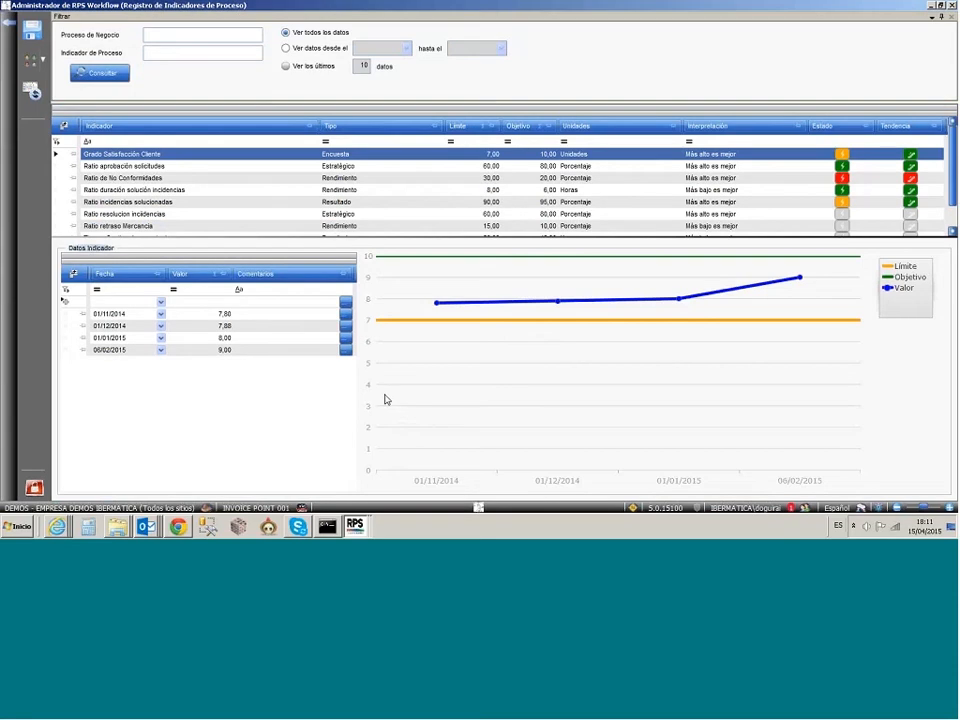
click(58, 168)
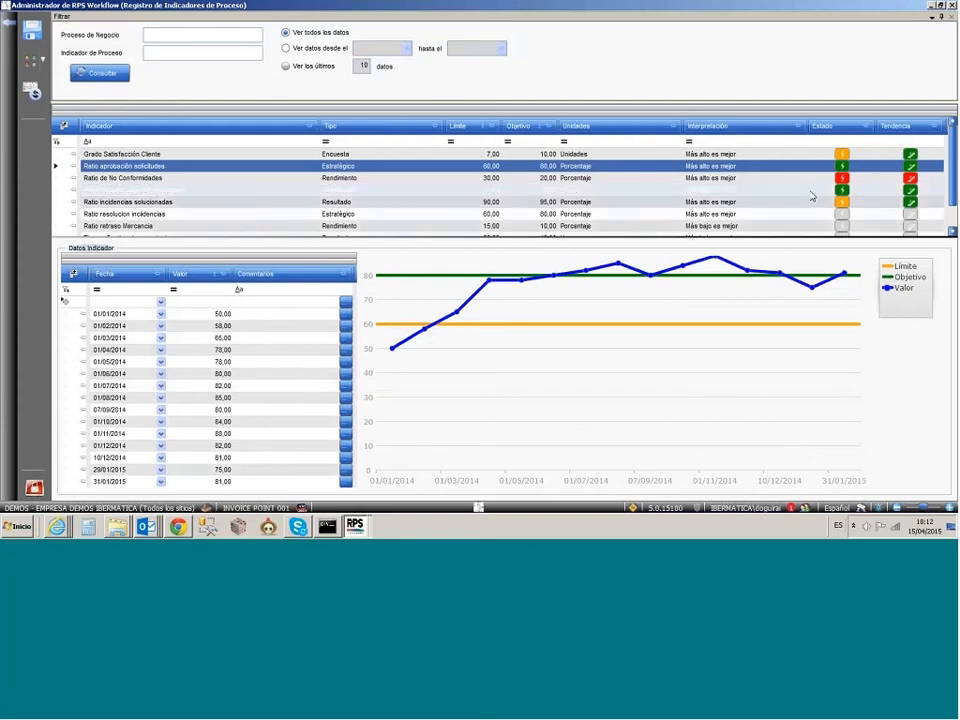
Step: Review the objectives map of Plan Estratégico 2015-2016 and open Análisis de Madurez de los Procesos
click(228, 157)
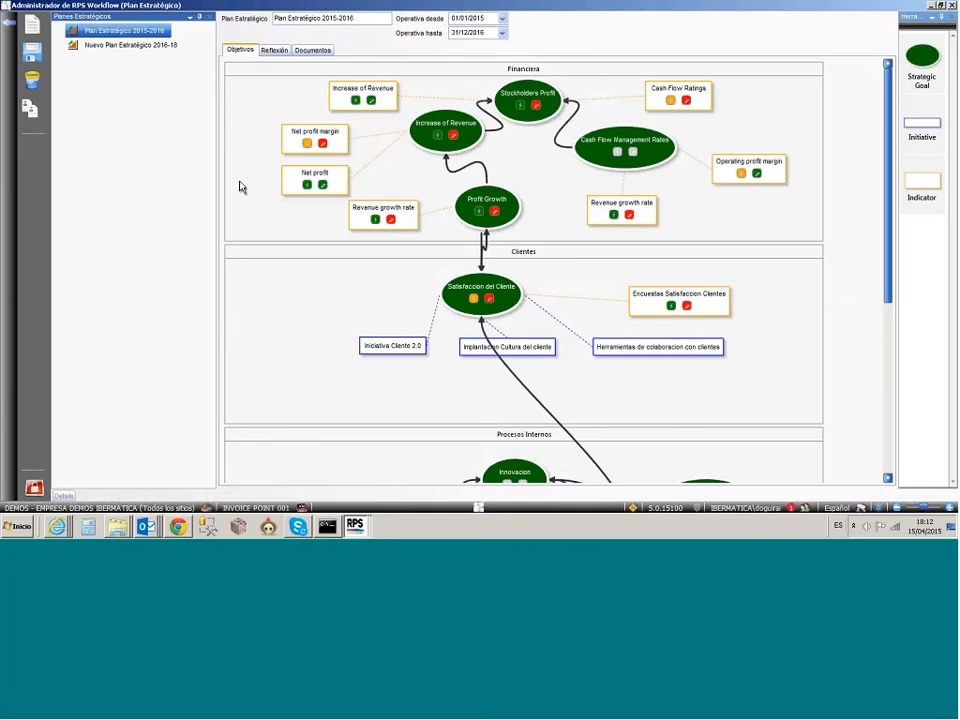
click(509, 101)
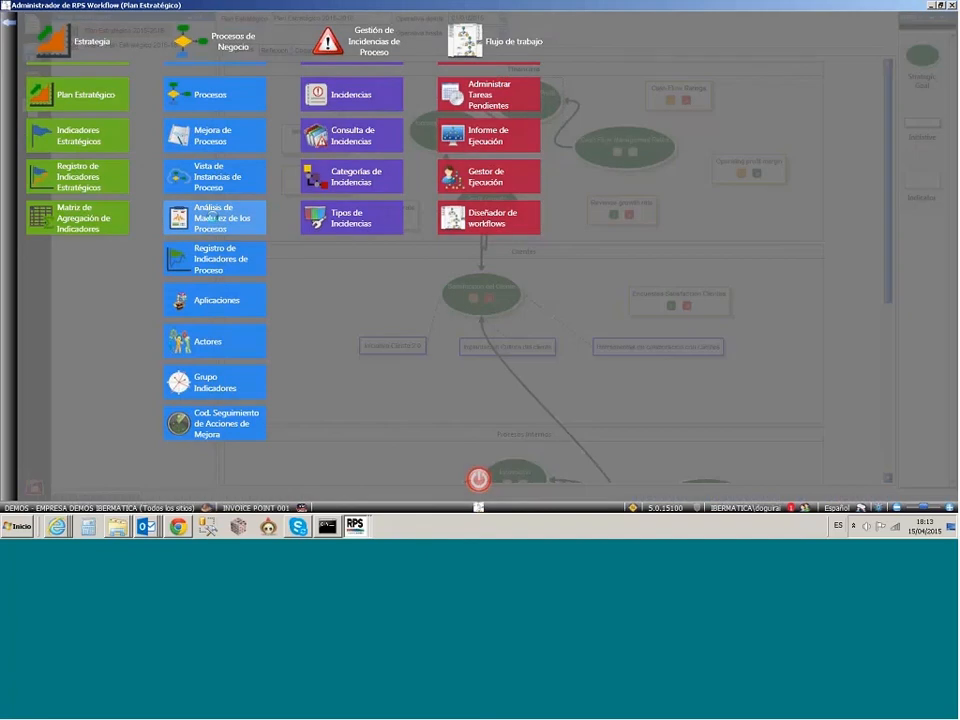
click(213, 215)
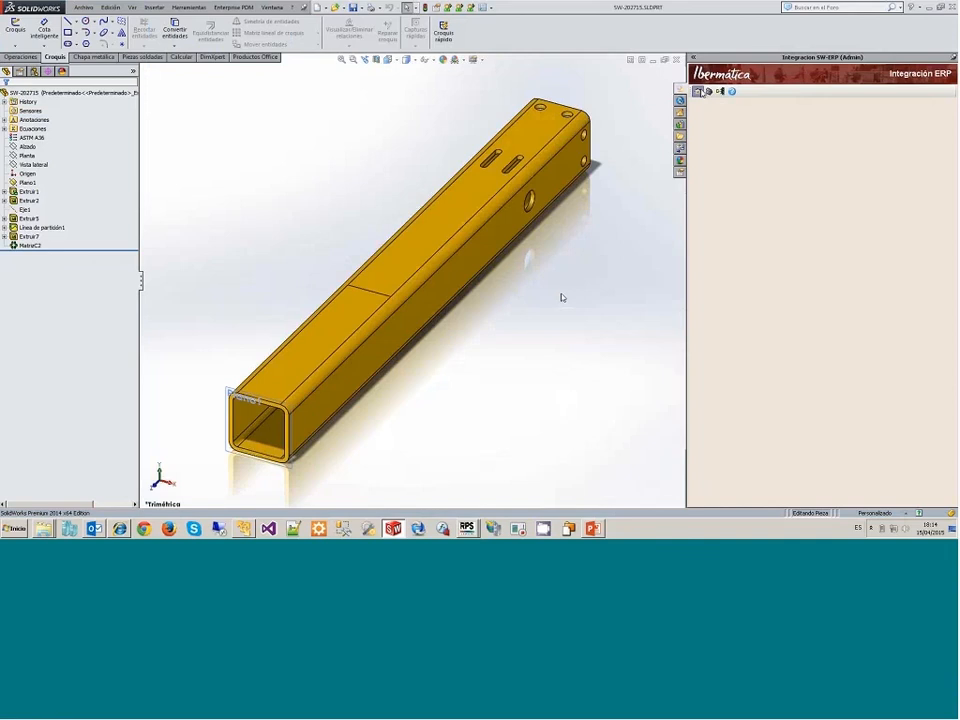
Step: In SolidWorks, open the ERP article data of part SW-202715 and search for raw materials described as "tubo"
click(698, 91)
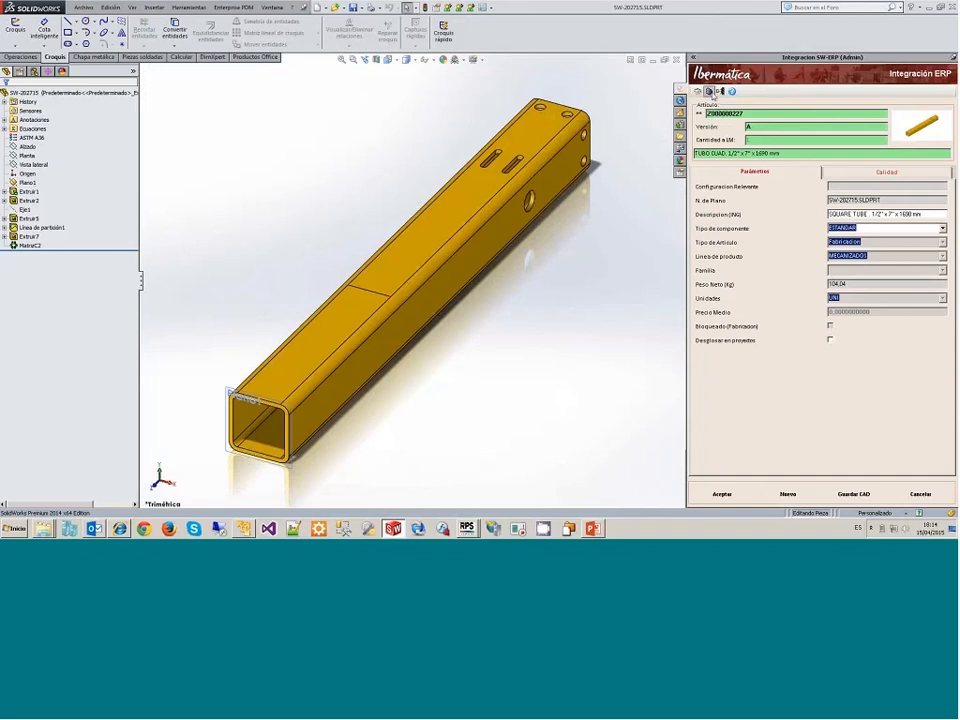
click(709, 91)
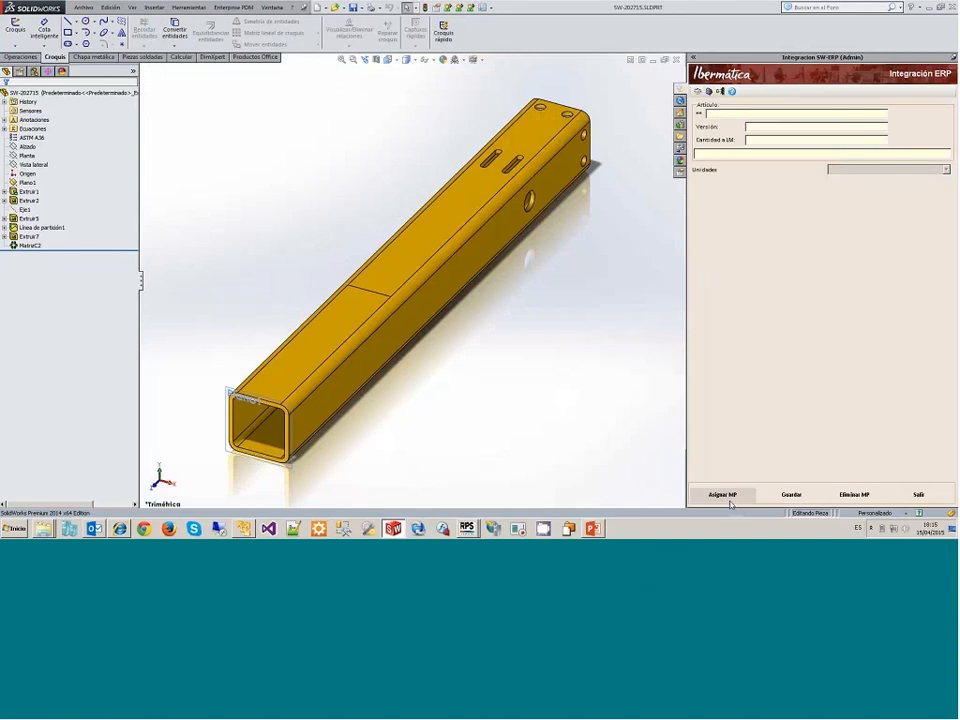
click(729, 500)
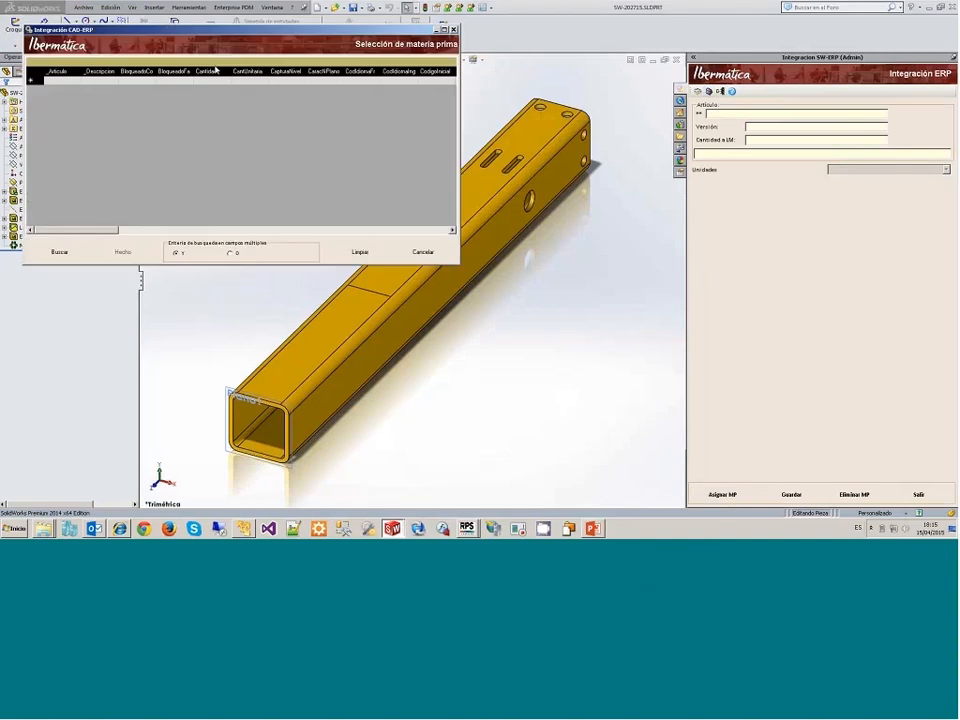
click(99, 81)
text(*tub)
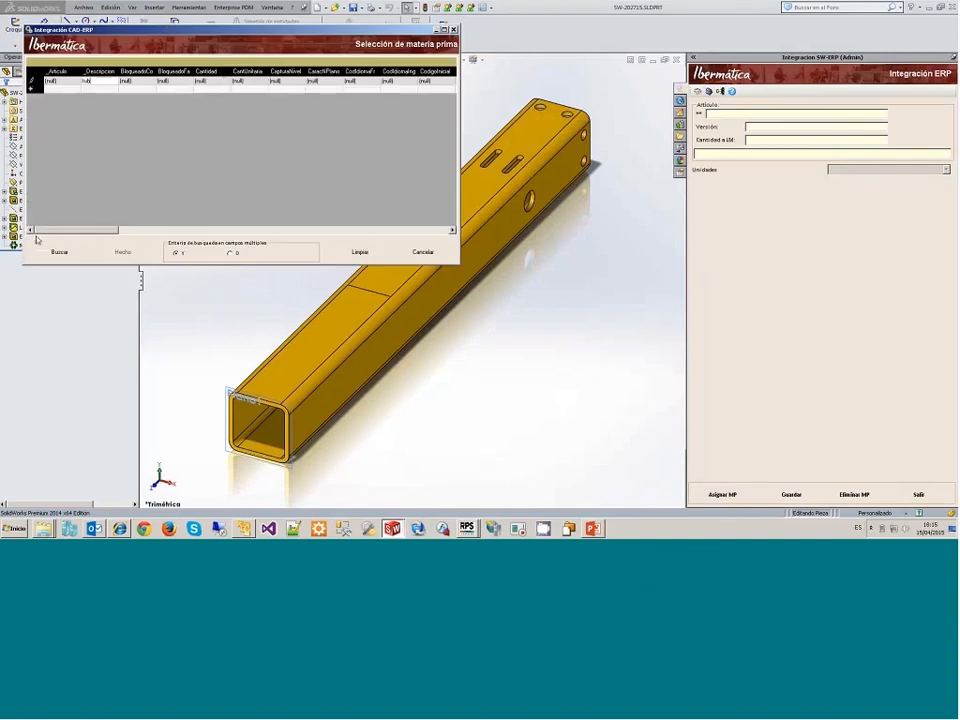
click(56, 252)
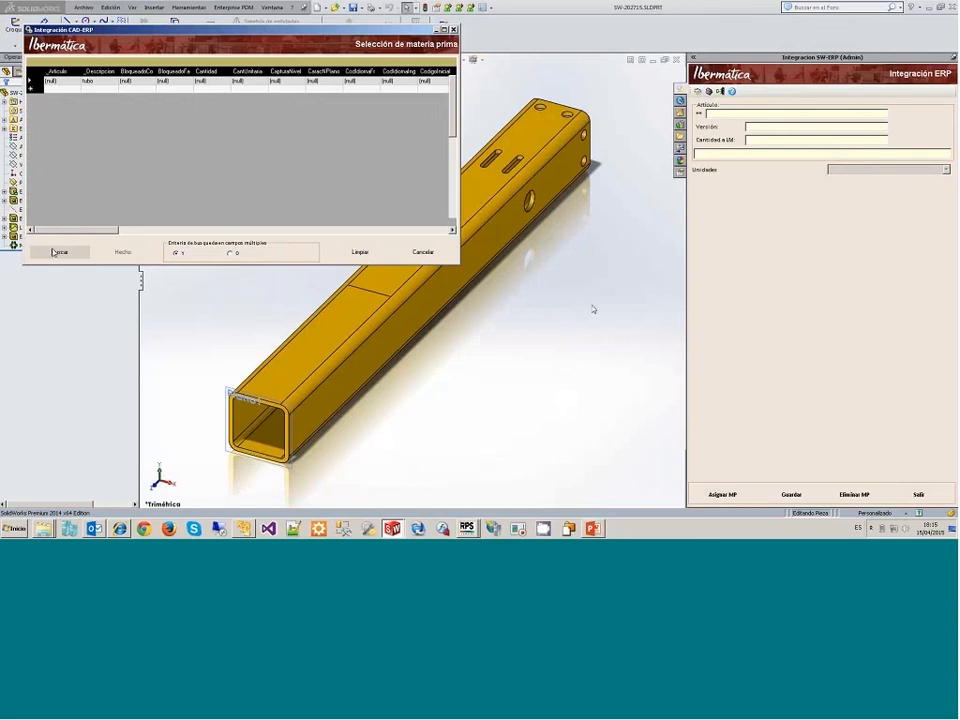
Step: Assign raw material MP000045 TUBO CUADRADO 1/2" CAL. 7 to the part with quantity $PRP:LONG_M and save the assignment
drag(460, 266, 622, 415)
drag(329, 48, 338, 55)
click(237, 89)
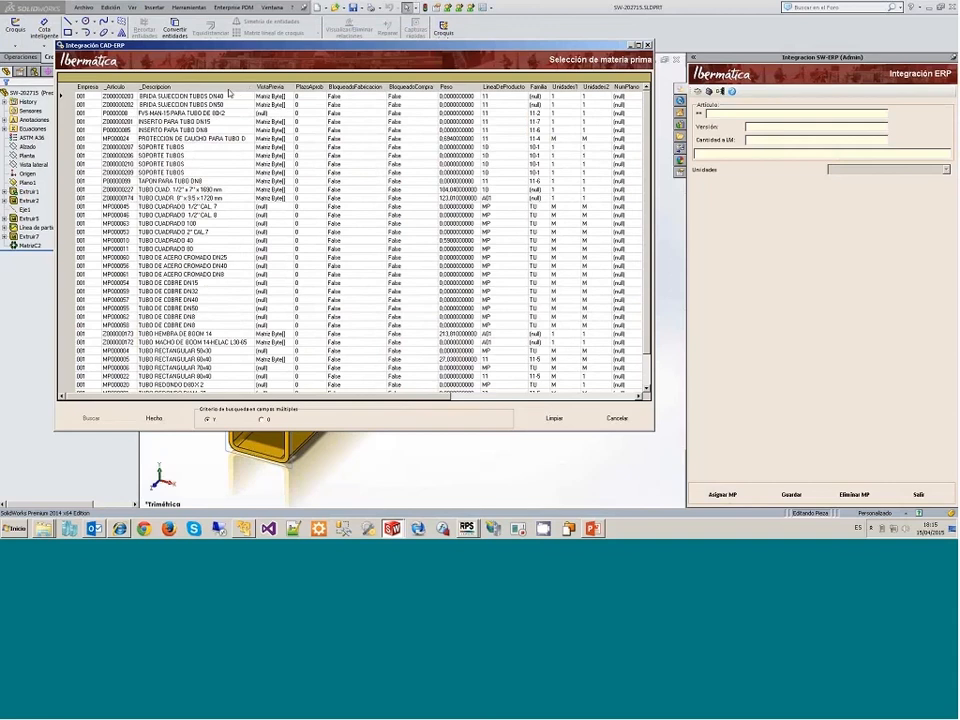
click(66, 192)
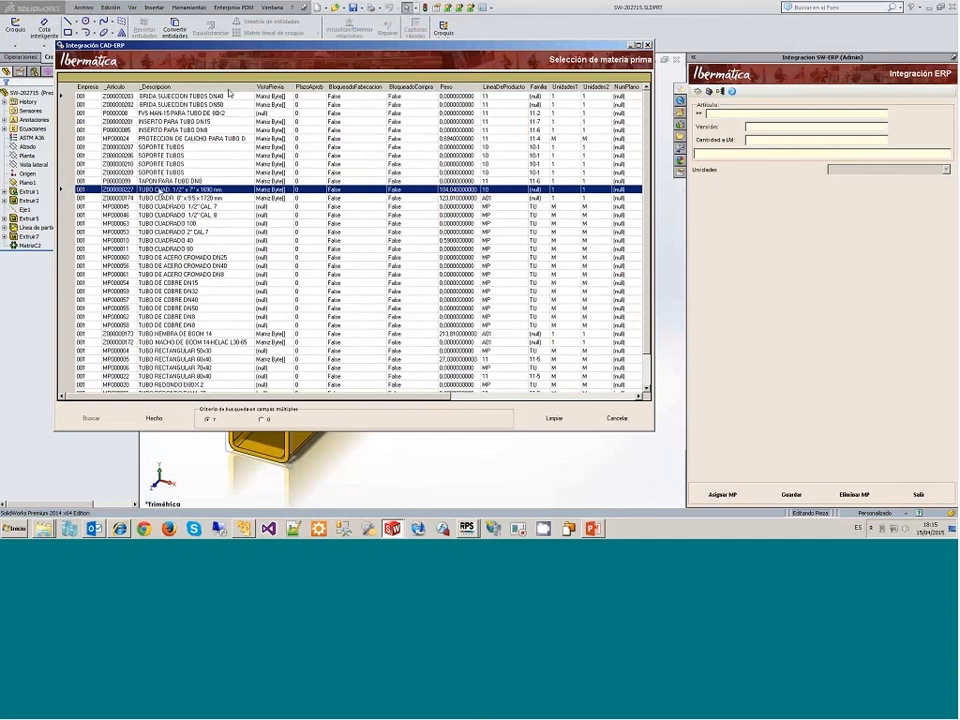
click(162, 206)
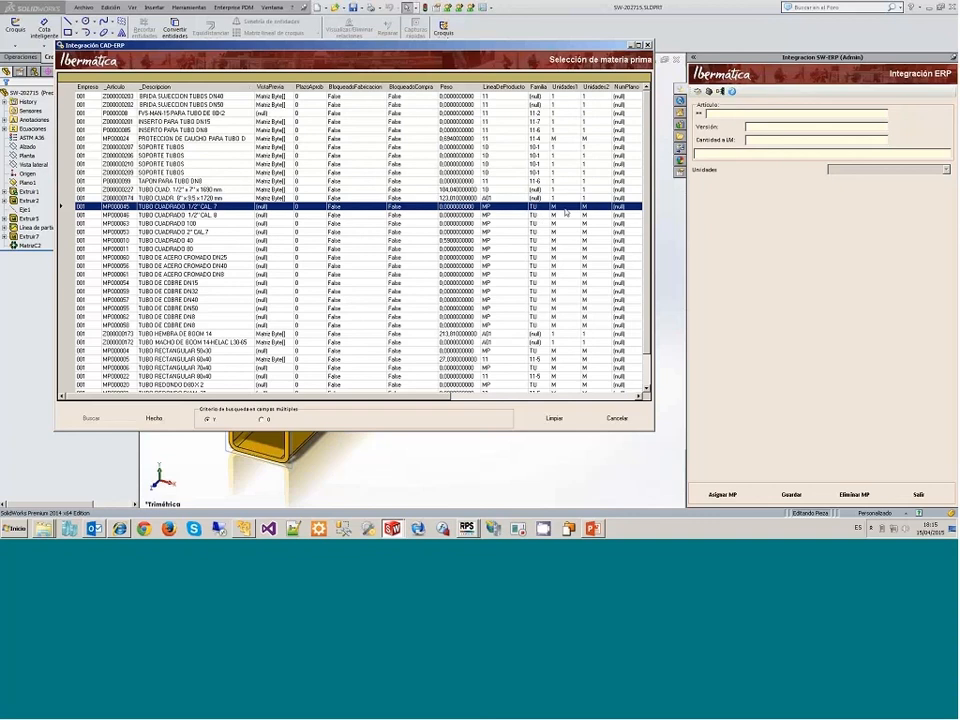
click(140, 418)
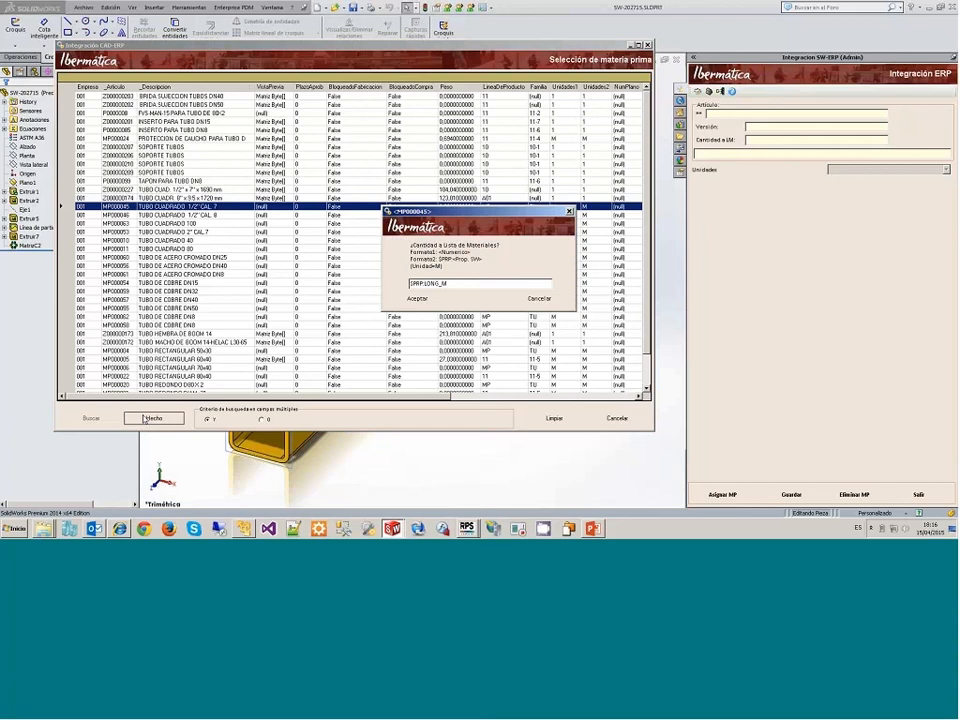
click(398, 301)
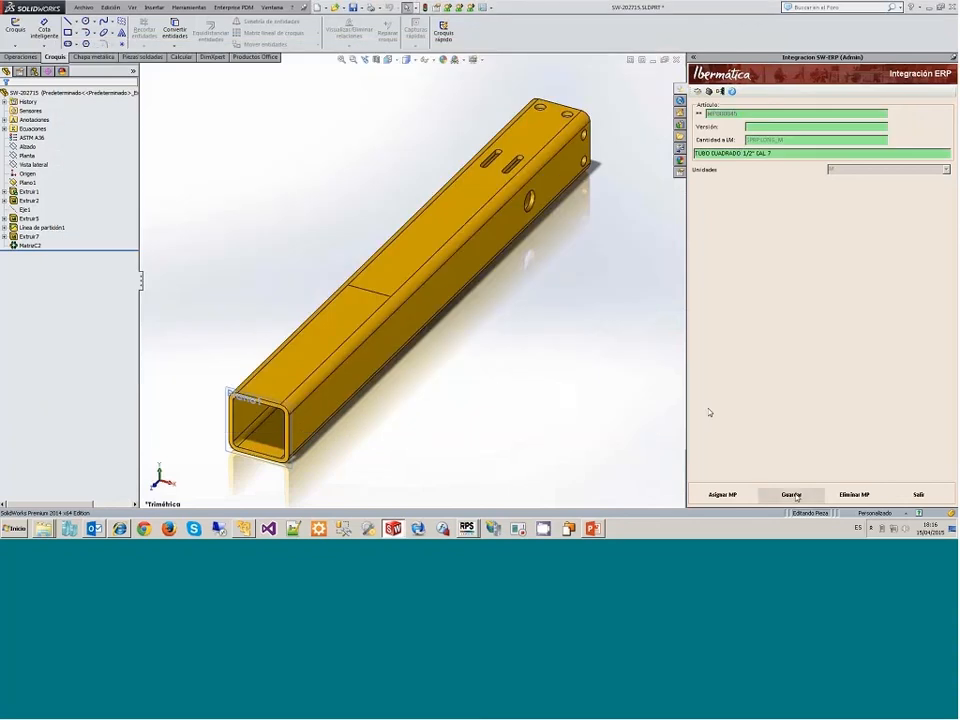
click(791, 496)
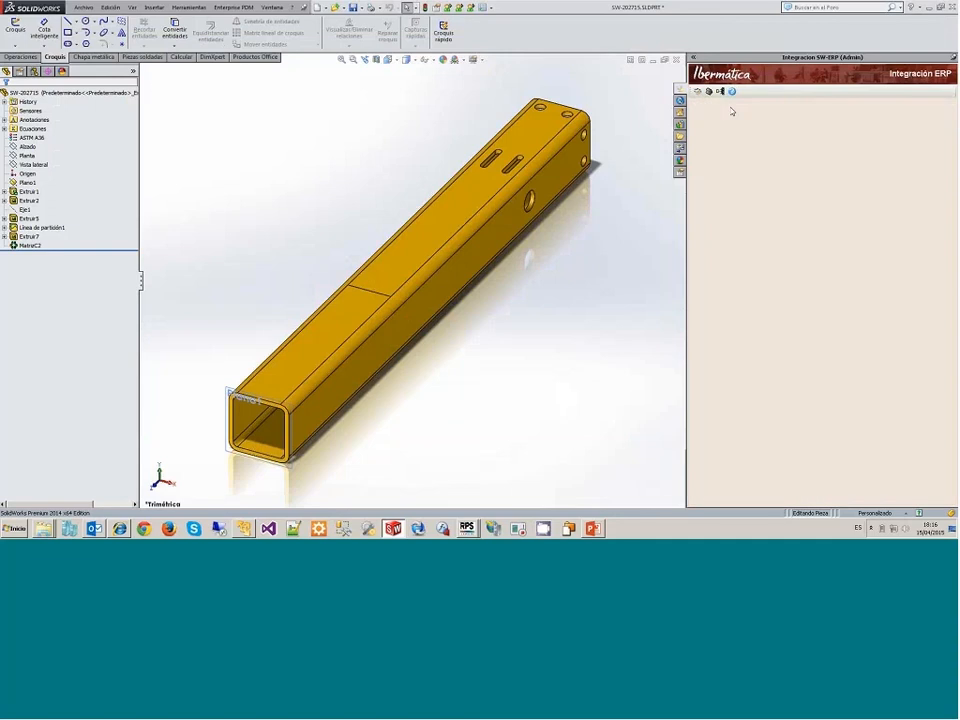
Step: Reopen the part's raw material assignment and inspect the LONG_M custom property in the file properties
click(712, 94)
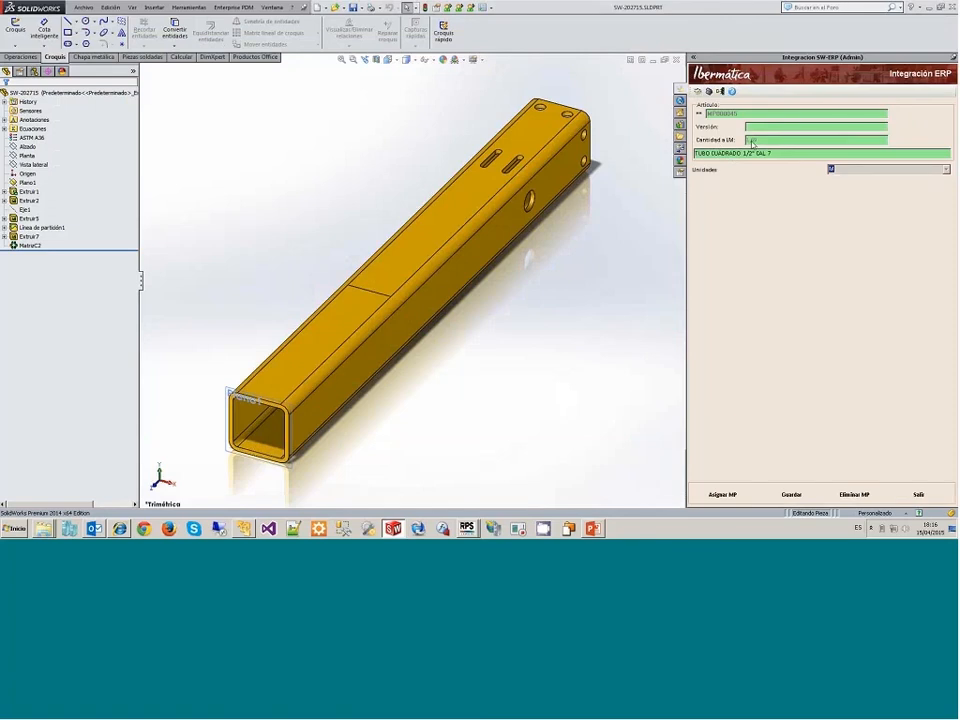
right_click(290, 221)
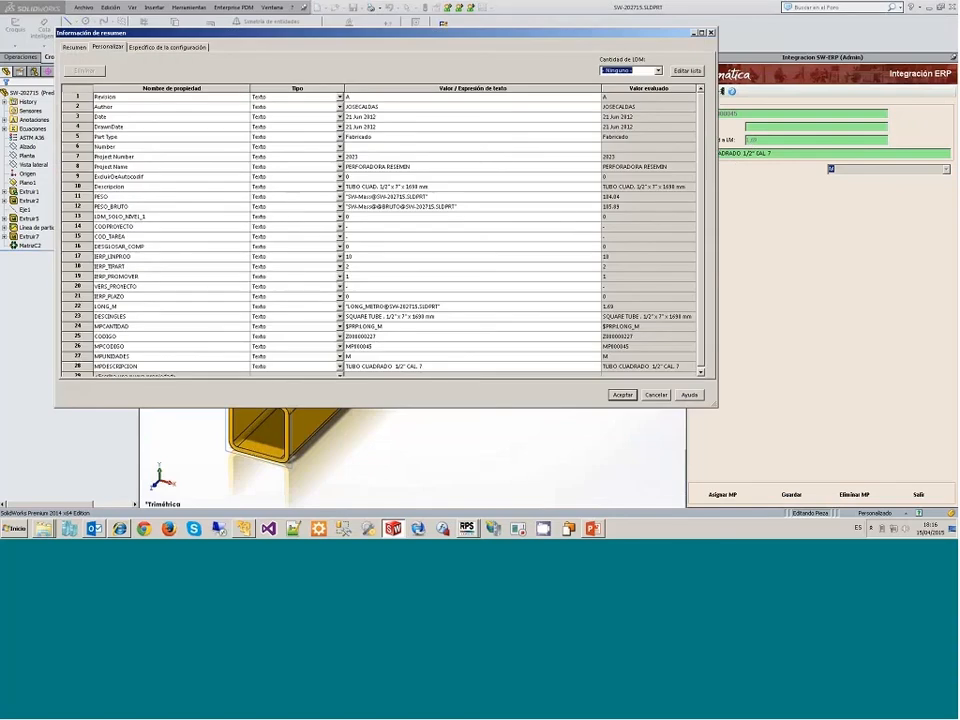
click(357, 307)
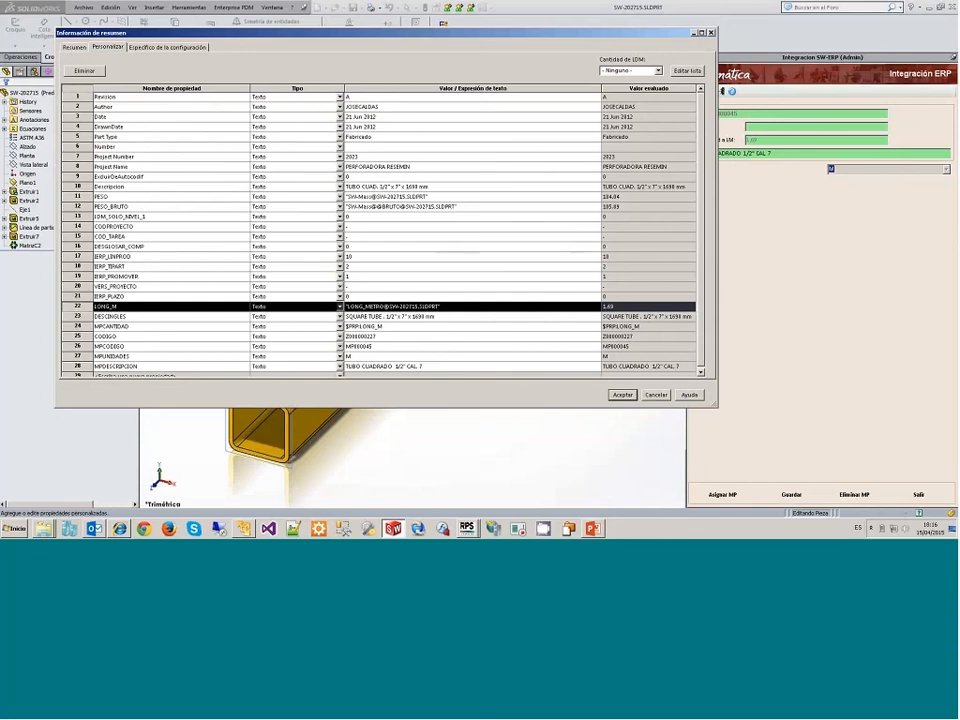
click(656, 395)
Step: Set the tube's Plano1 length dimension to 1730 mm, rebuild the part and check the raw material assignment
click(27, 182)
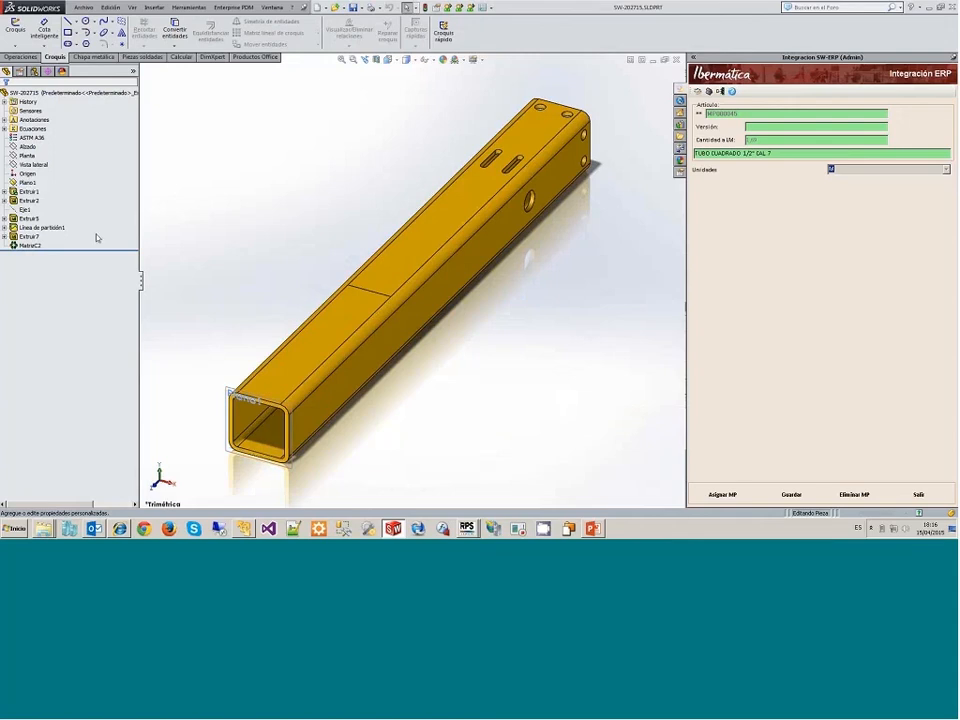
click(30, 191)
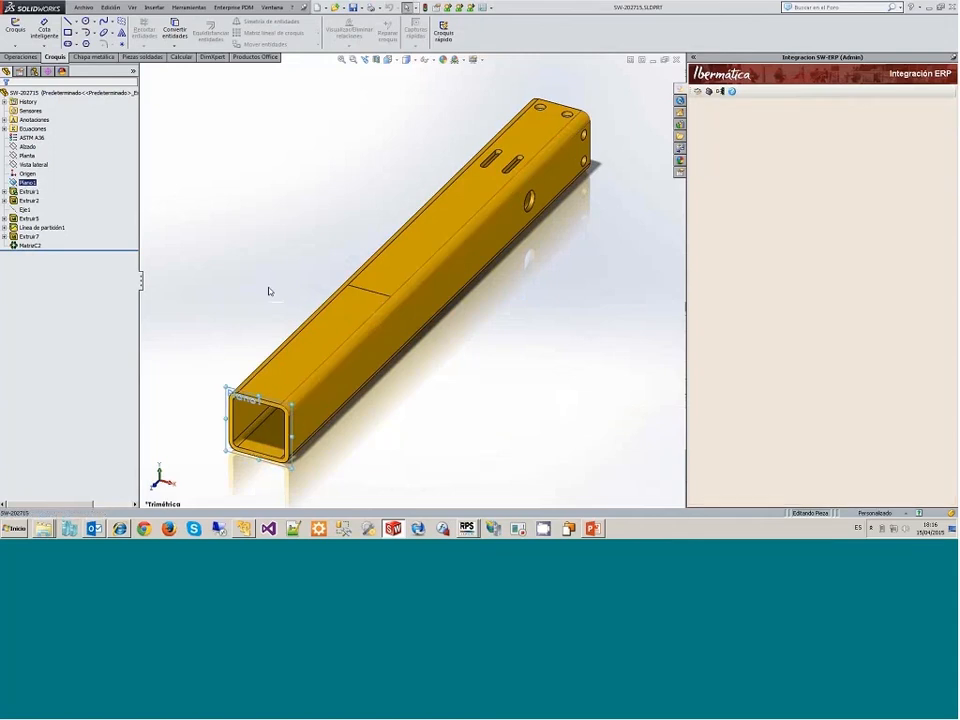
double_click(29, 183)
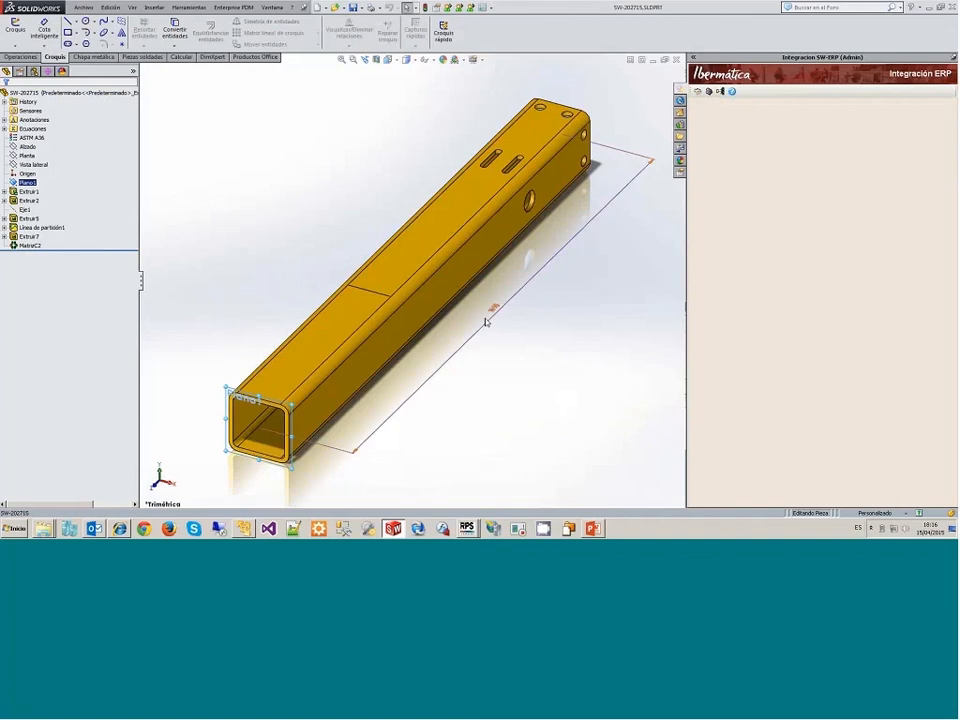
click(497, 314)
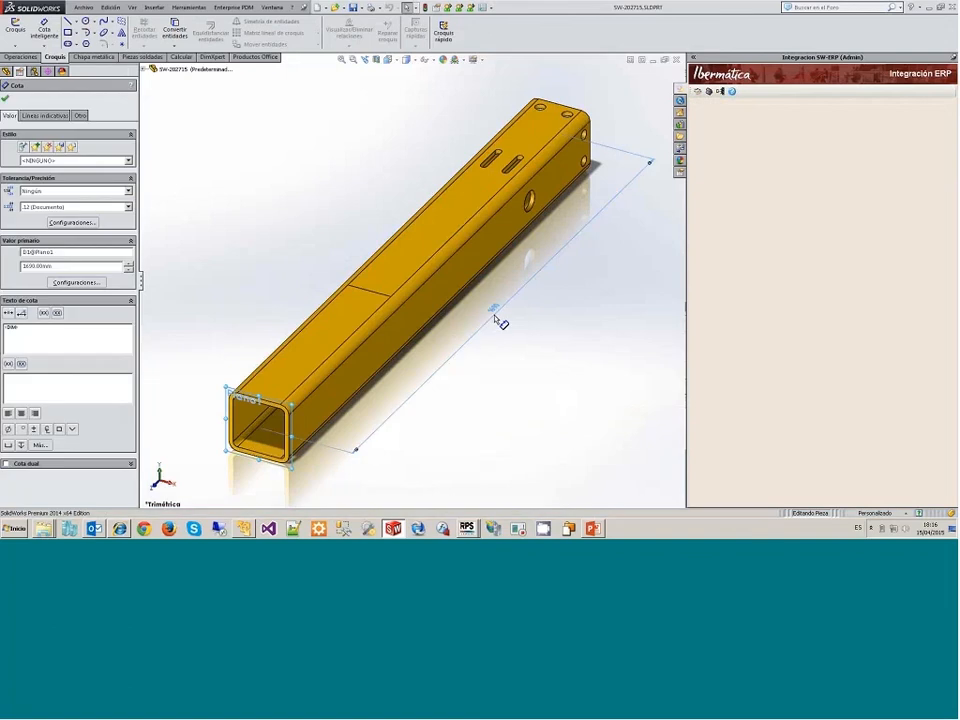
double_click(497, 316)
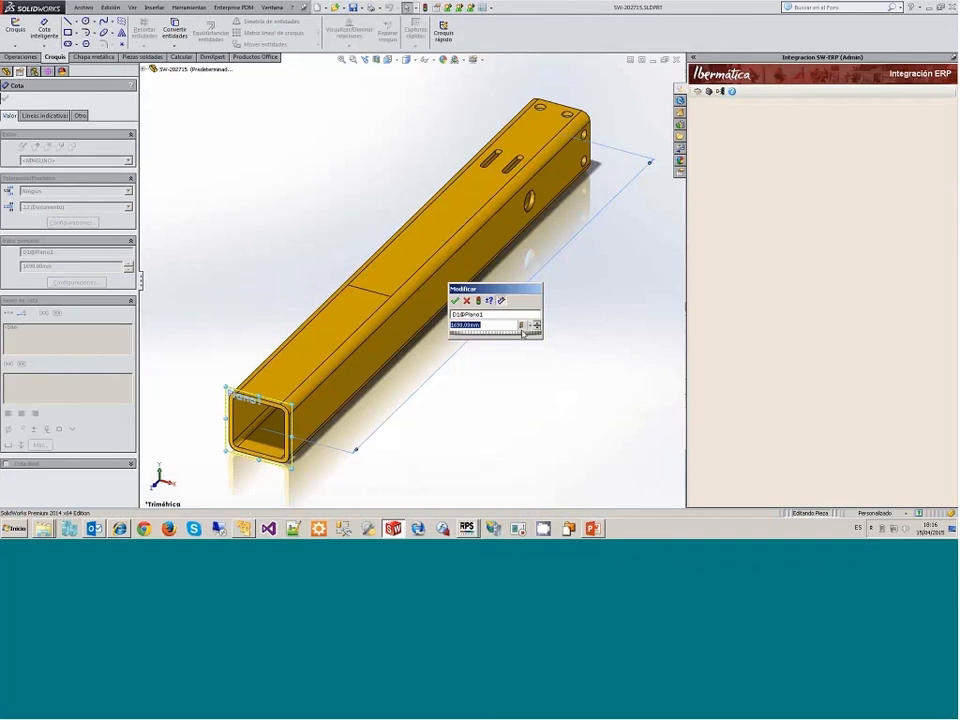
click(520, 323)
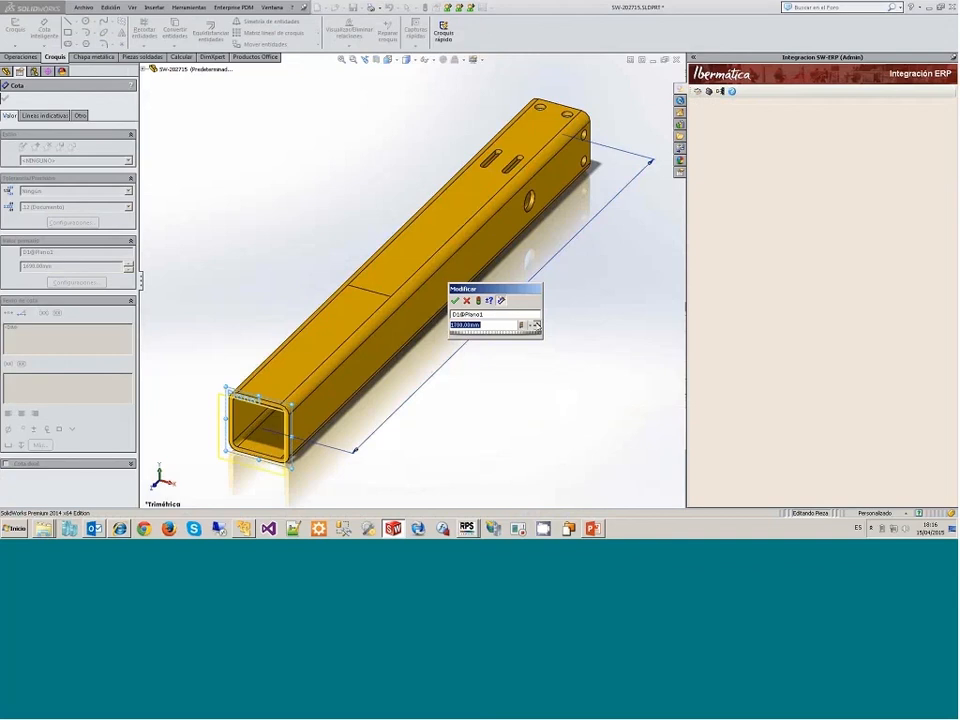
click(536, 323)
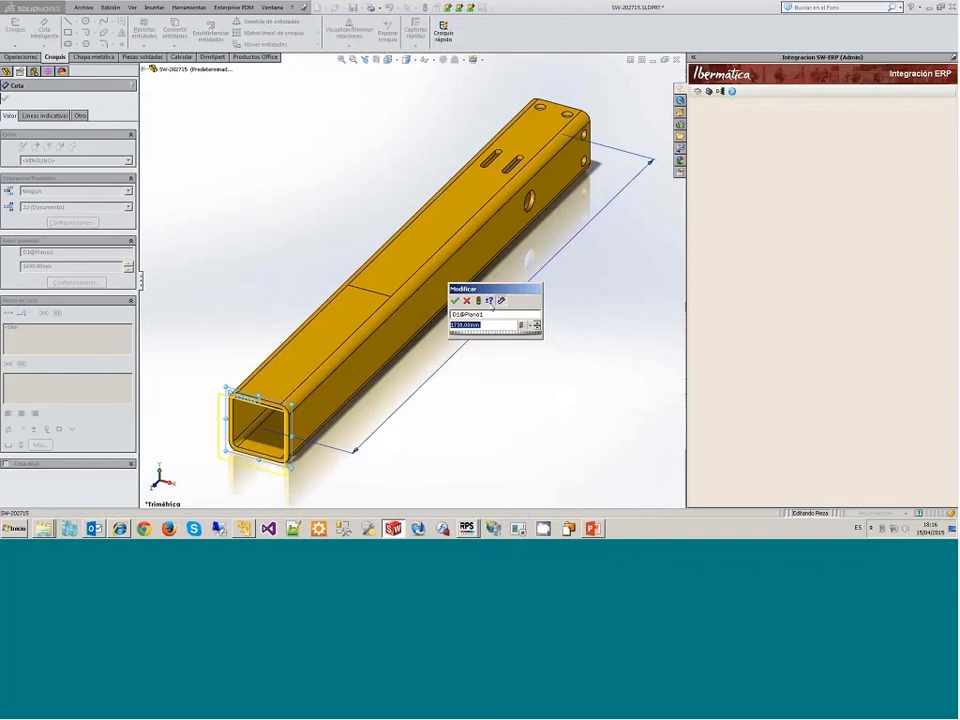
click(478, 301)
click(455, 301)
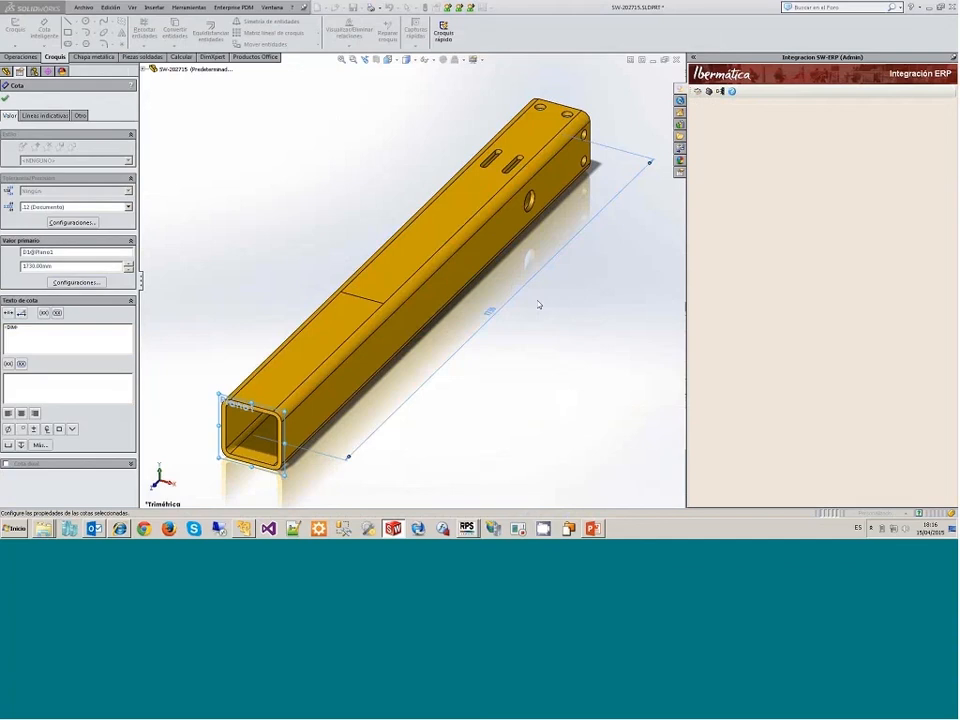
click(708, 91)
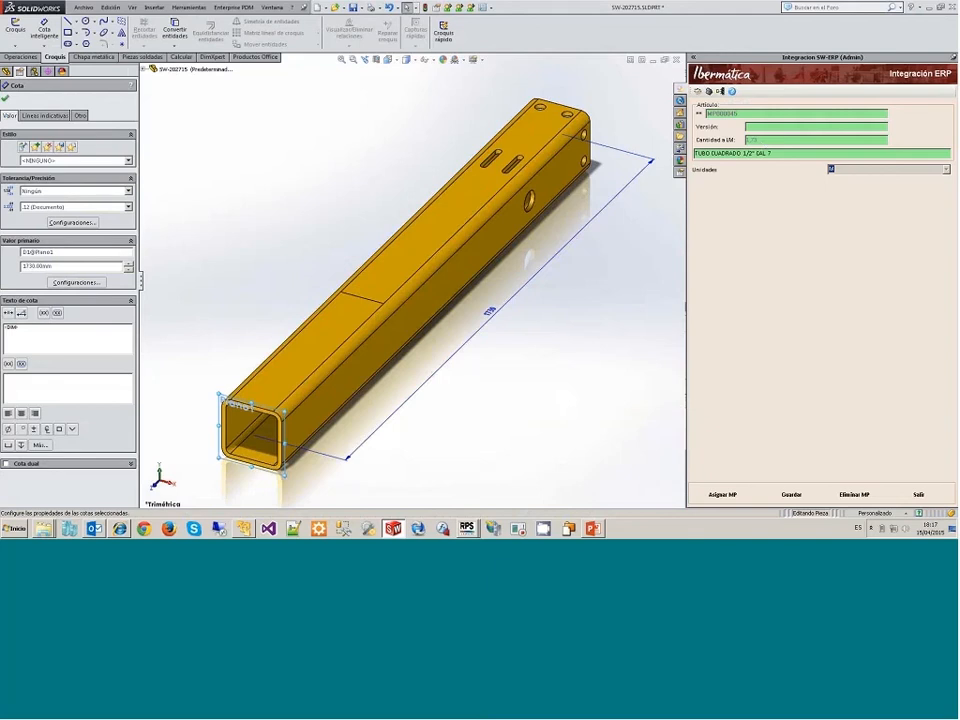
Step: Set the tube's Plano1 length dimension to 1690 mm and rebuild the part
double_click(488, 312)
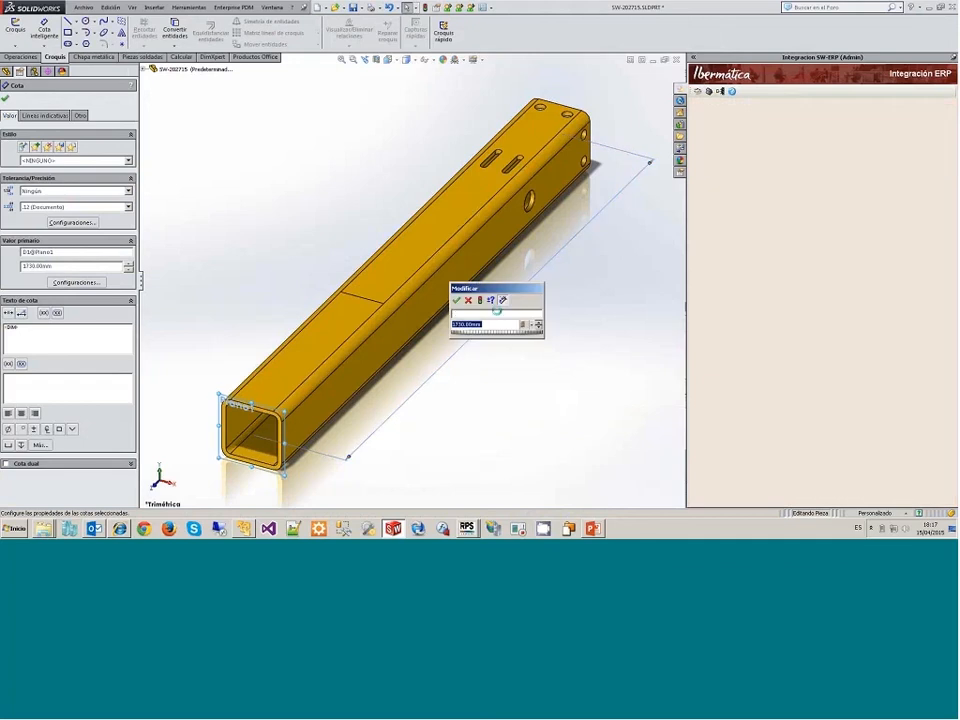
click(538, 327)
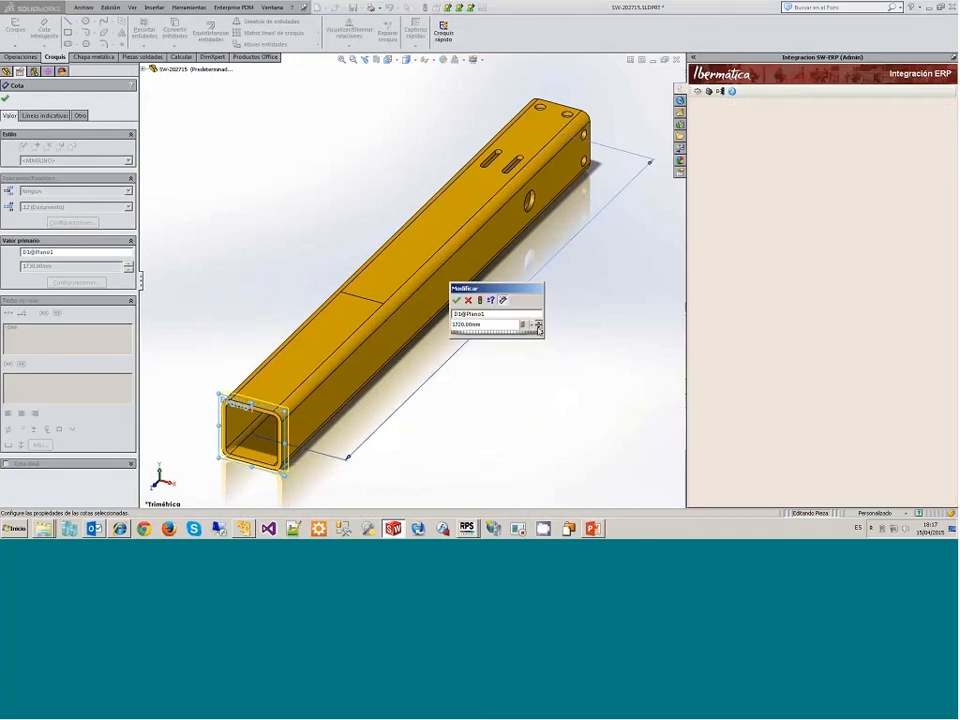
click(538, 328)
click(538, 328)
click(538, 328)
click(480, 301)
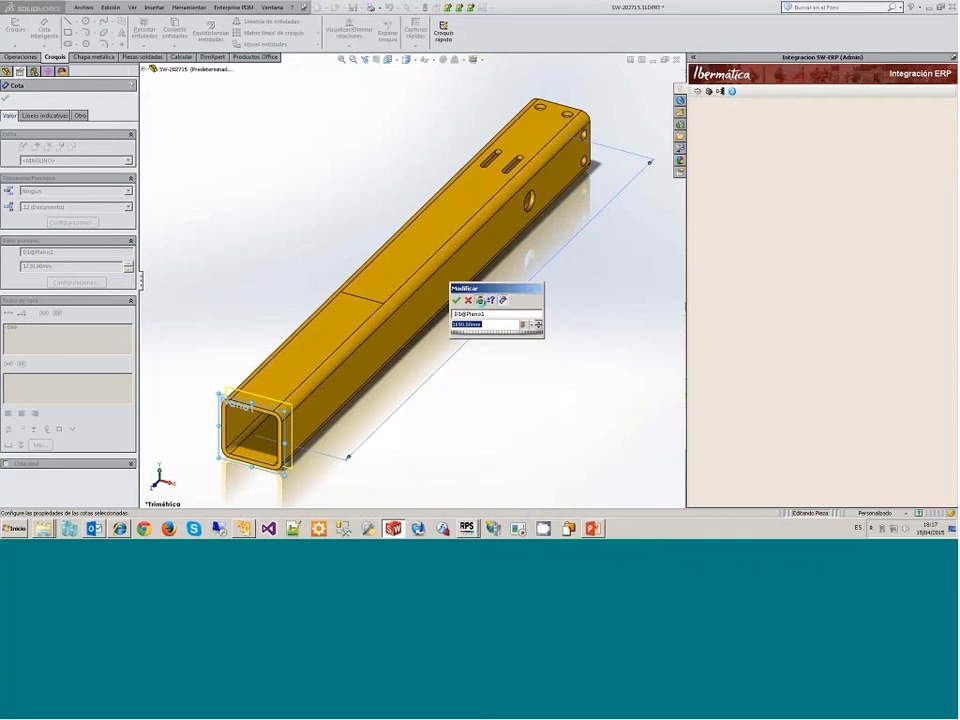
click(456, 300)
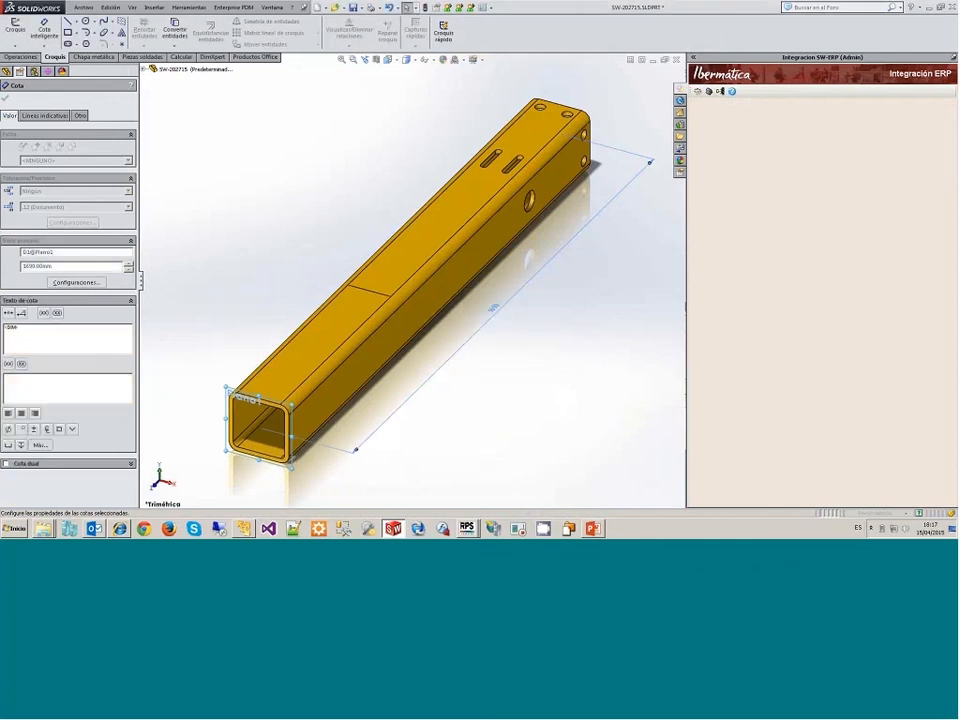
Step: Open the tube's bill of materials transfer, review raw material MP000045, send the list to the ERP and close the transfer window
click(720, 91)
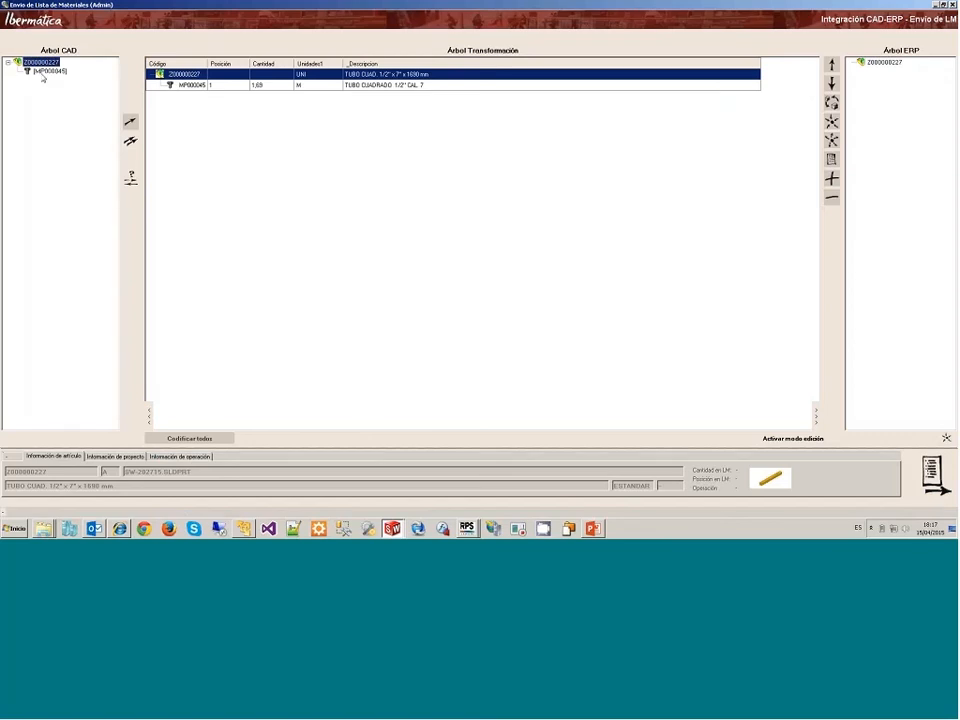
click(42, 74)
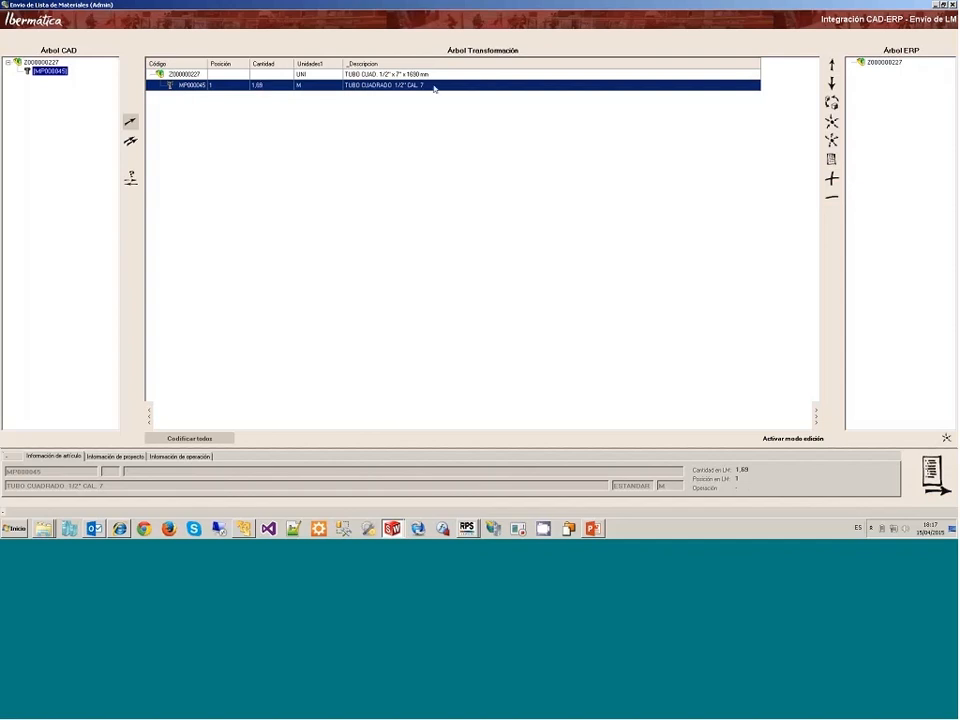
click(948, 473)
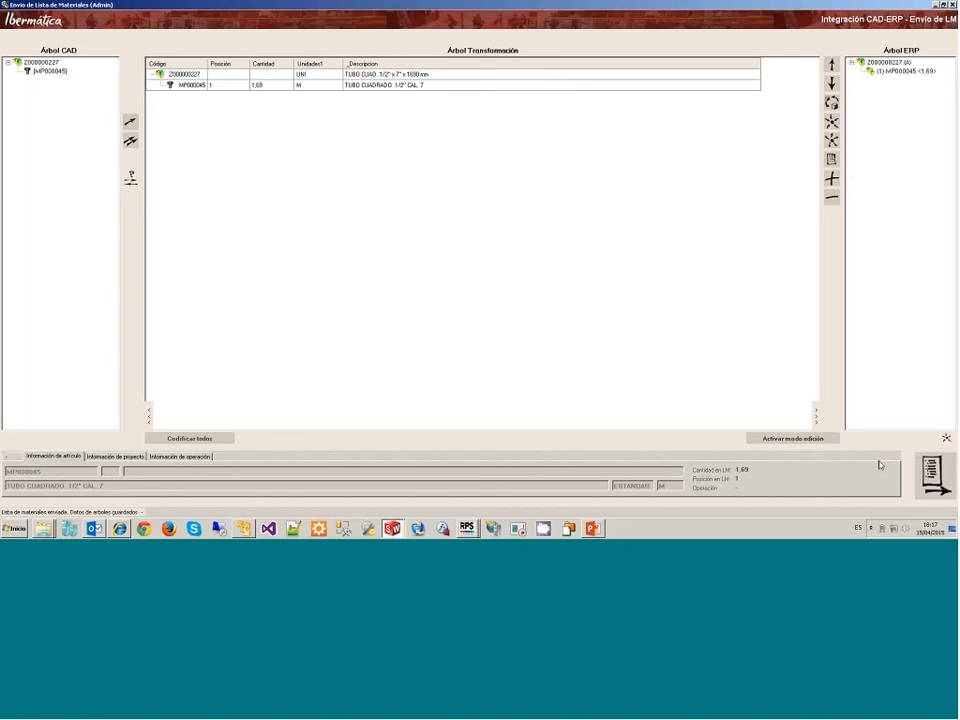
click(953, 5)
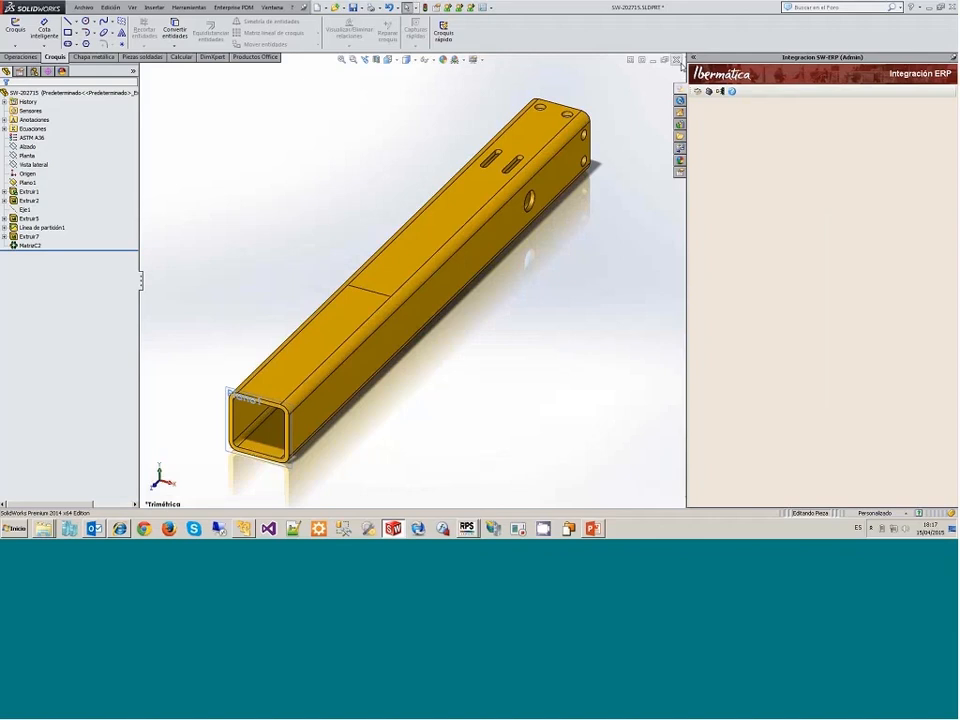
Step: Save and close the tube part, and open the recent assembly SW-100636.SLDASM
click(677, 60)
click(427, 243)
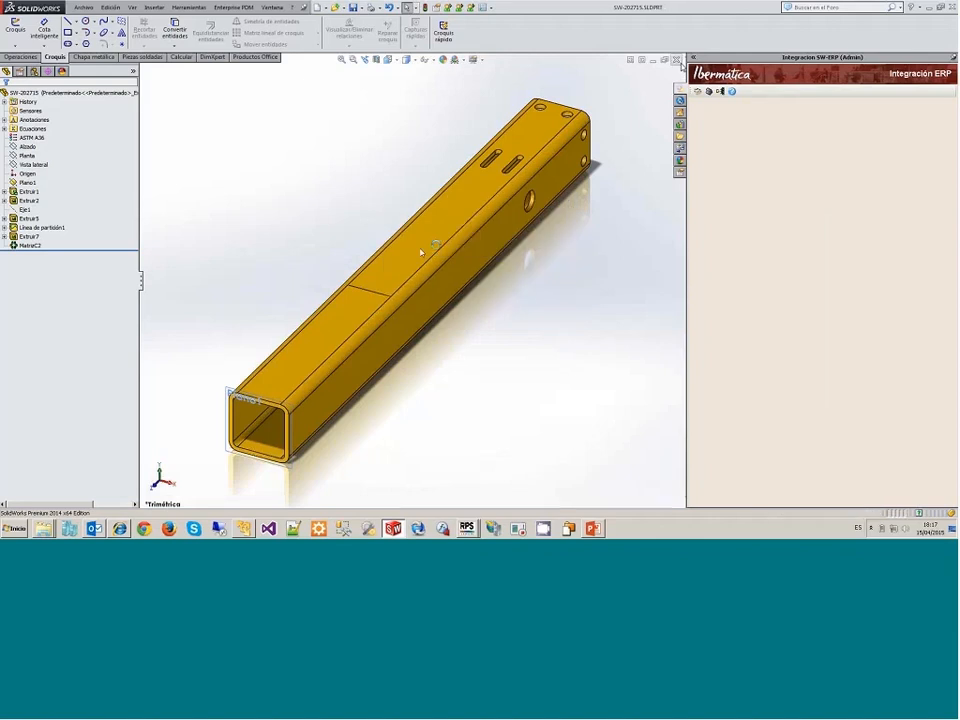
click(78, 8)
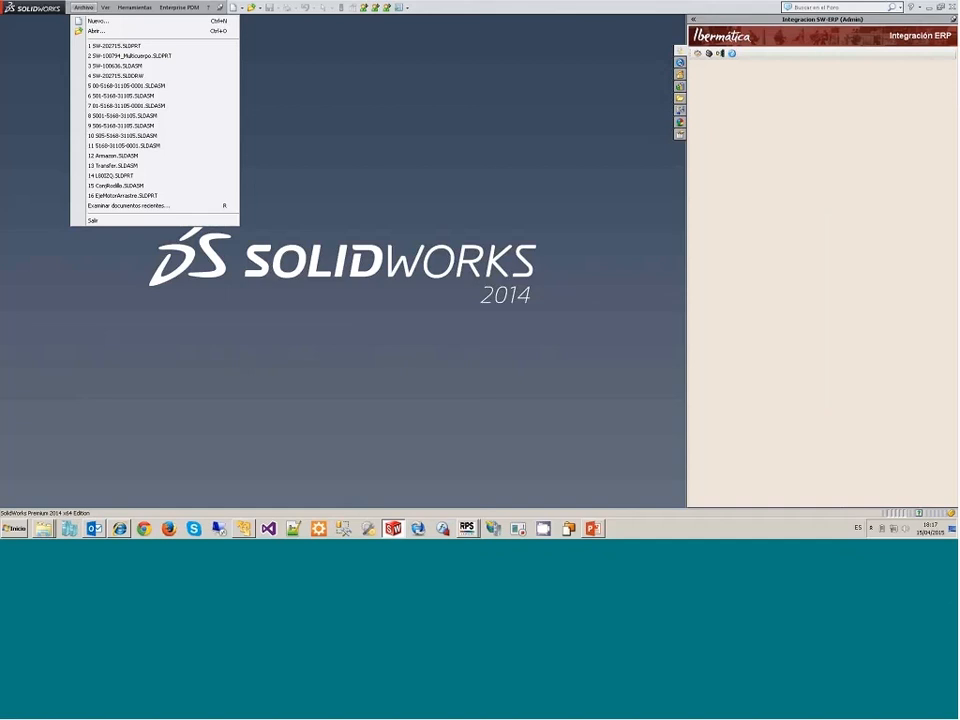
click(108, 65)
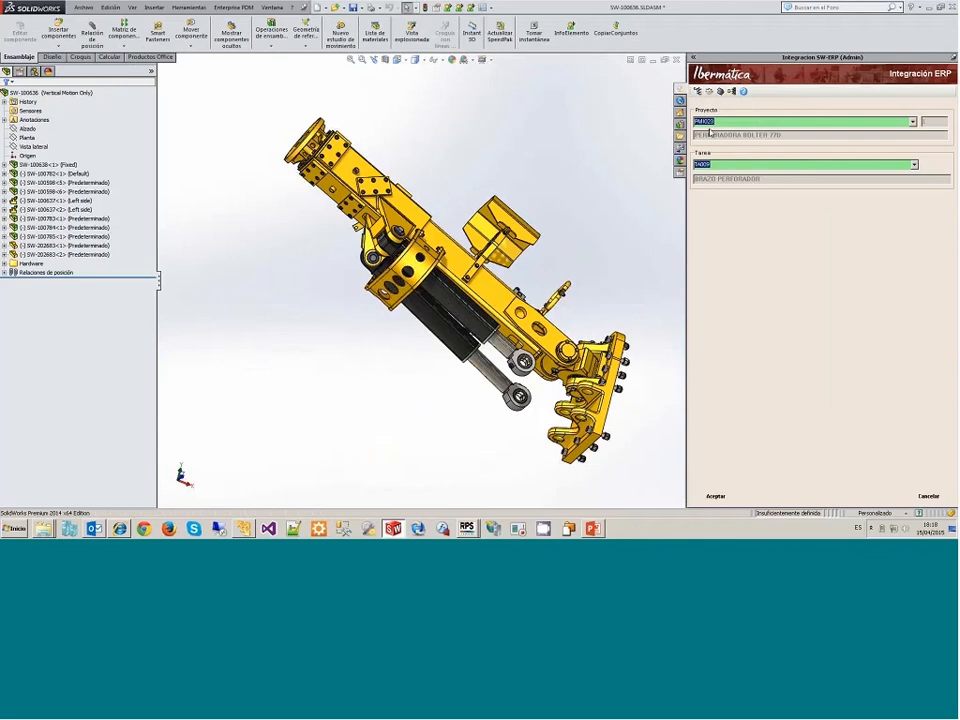
Step: Assign the assembly to project PMI023 PERFORADORA BOLTER 77D, task TA009 BRAZO PERFORADOR
click(709, 124)
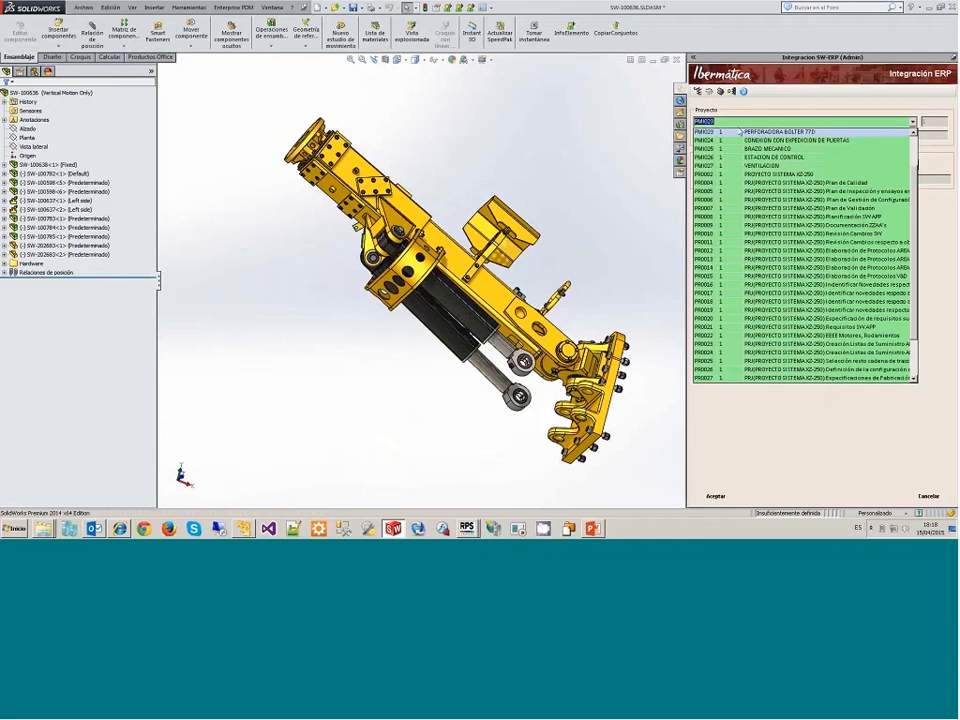
click(741, 131)
click(912, 167)
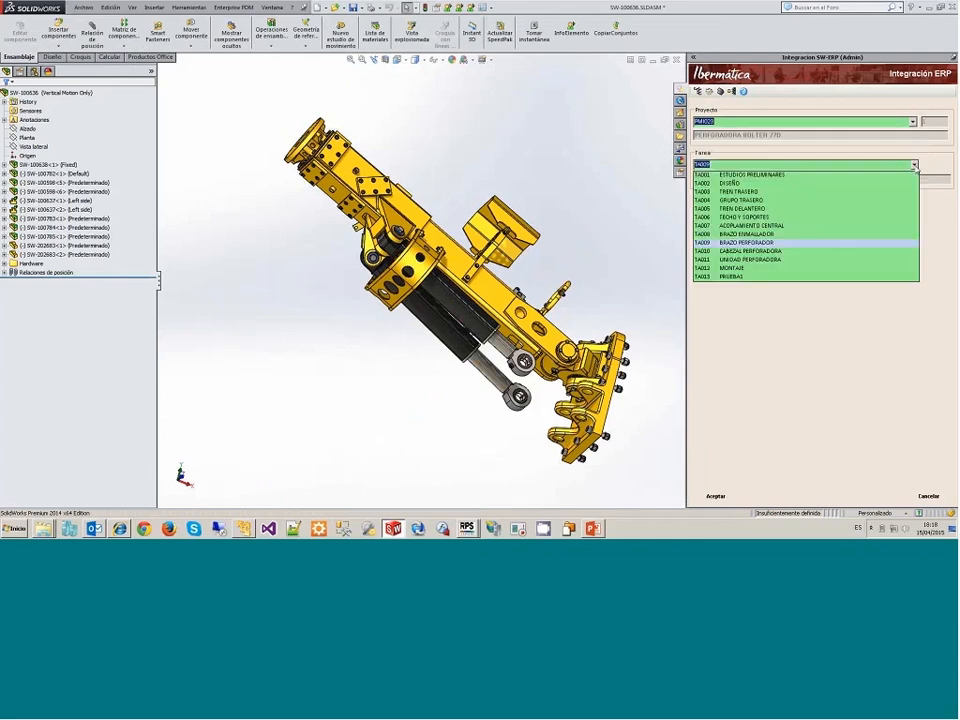
click(771, 241)
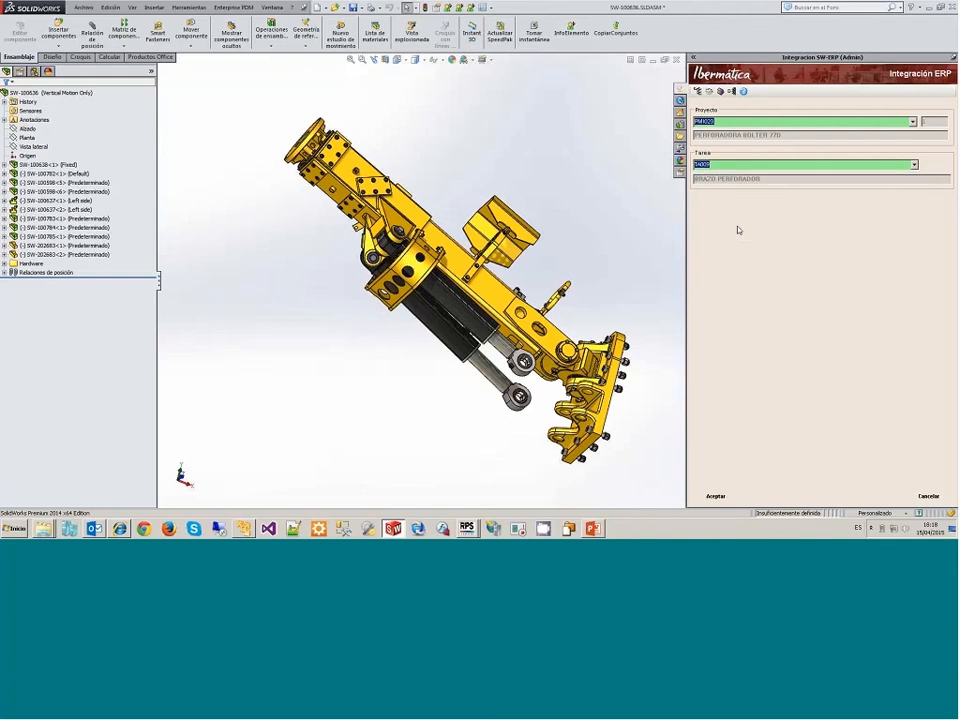
click(716, 496)
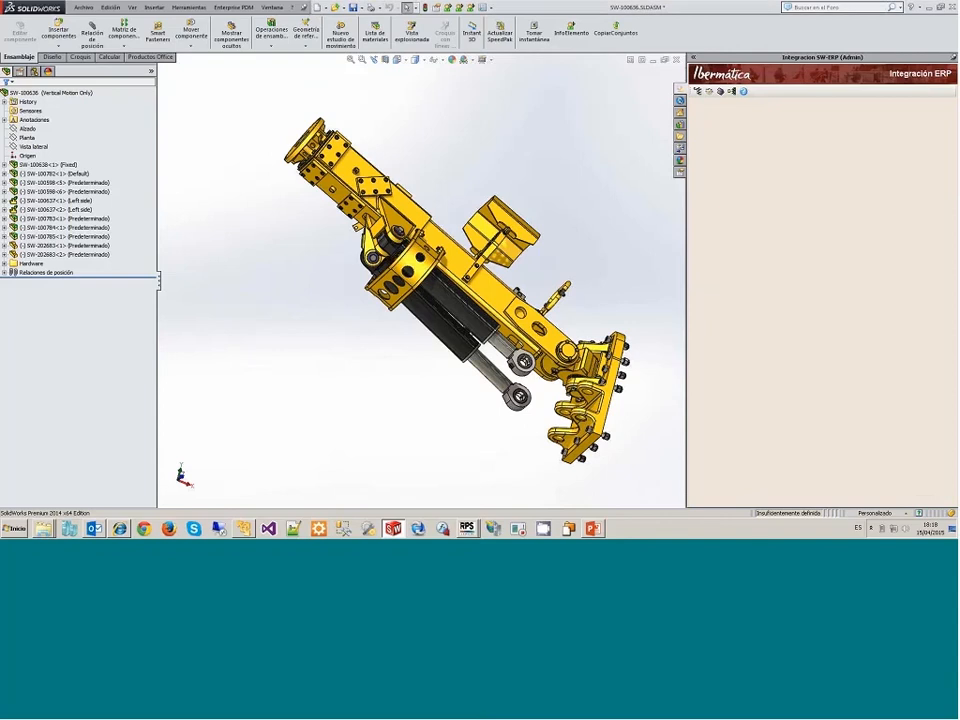
Step: Load the assembly's bill of materials for sending, answering No to the capture prompt, and inspect the materials already in the ERP tree
click(731, 93)
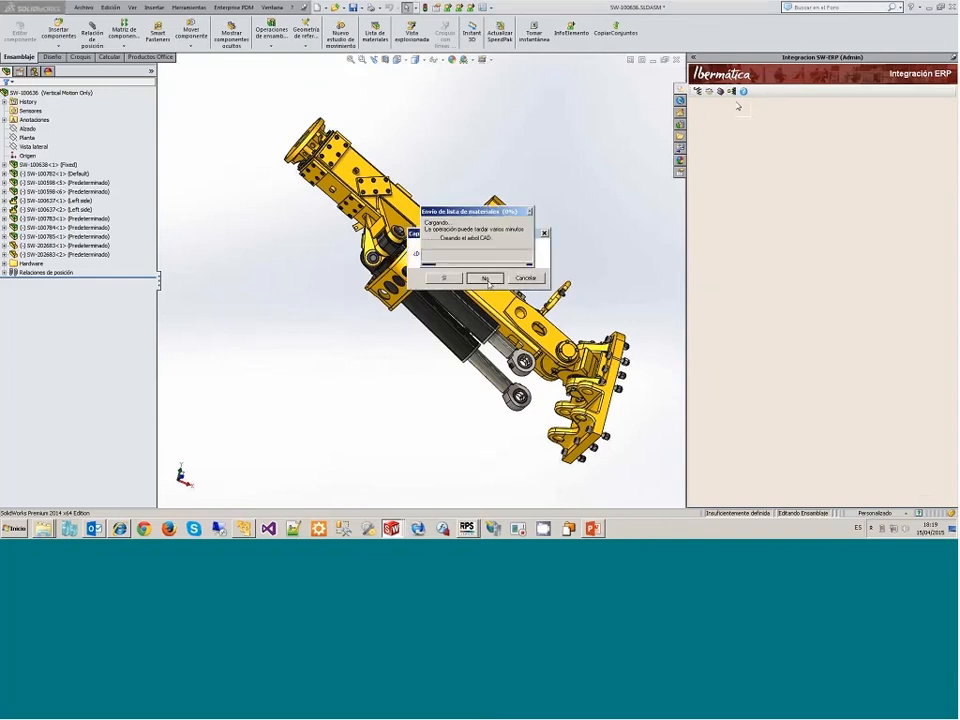
click(486, 279)
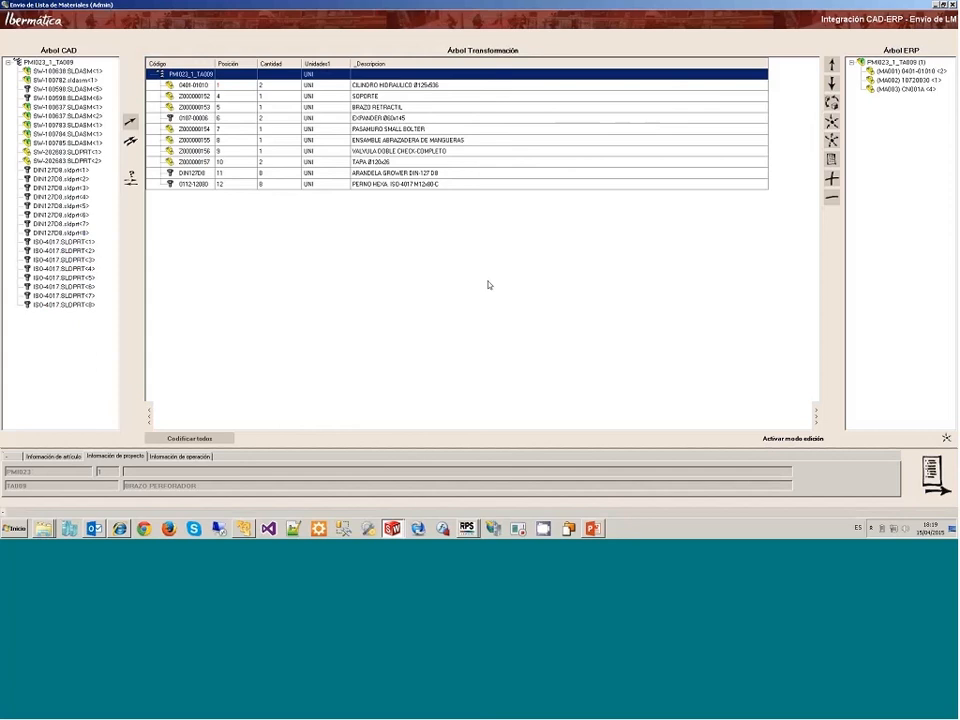
click(905, 72)
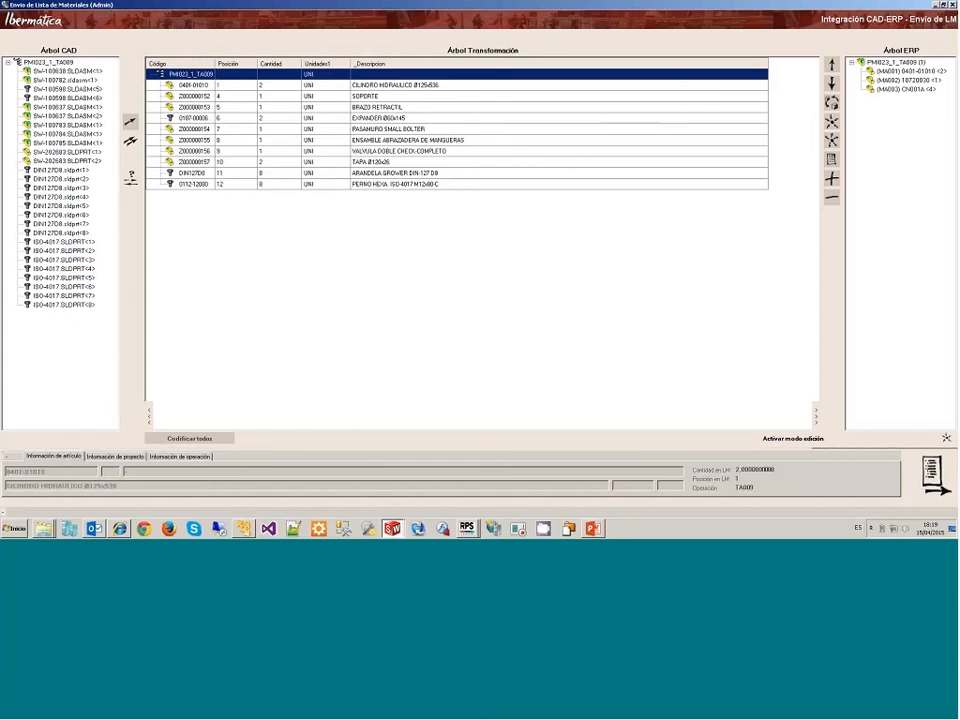
click(903, 81)
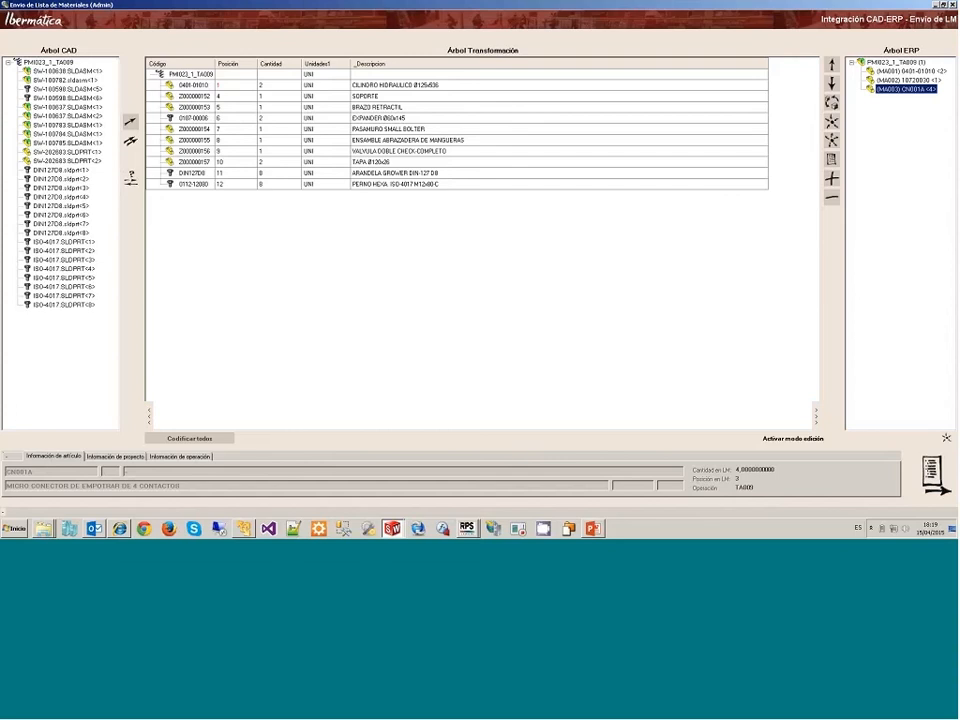
Step: Review the CILINDRO HIDRAULICO and SOPORTE lines in the transformation tree and send the bill of materials to the ERP
click(228, 88)
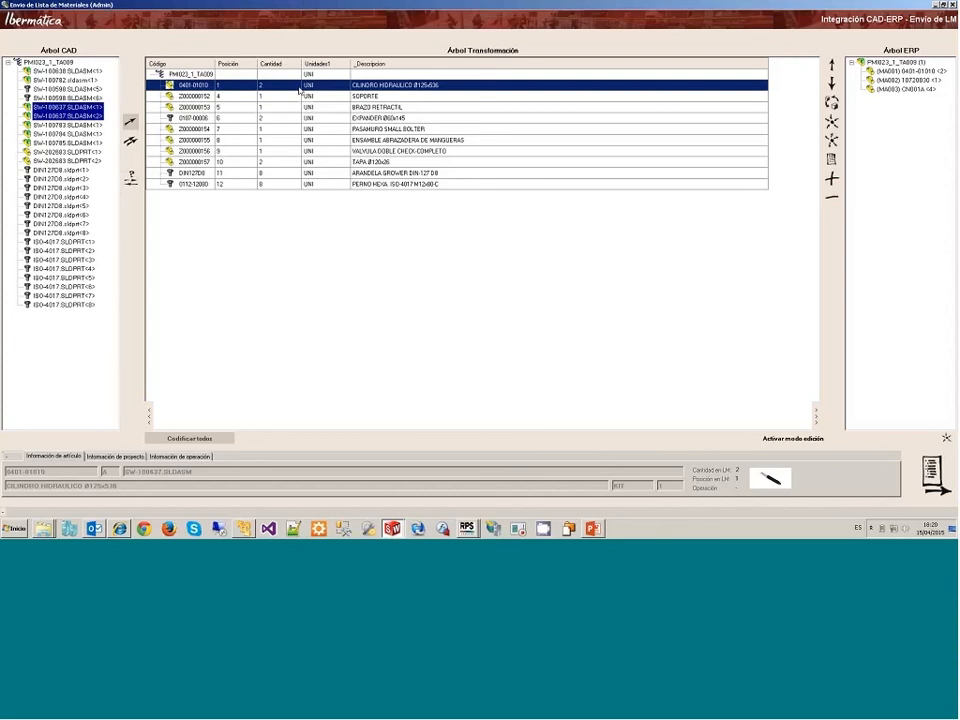
click(251, 99)
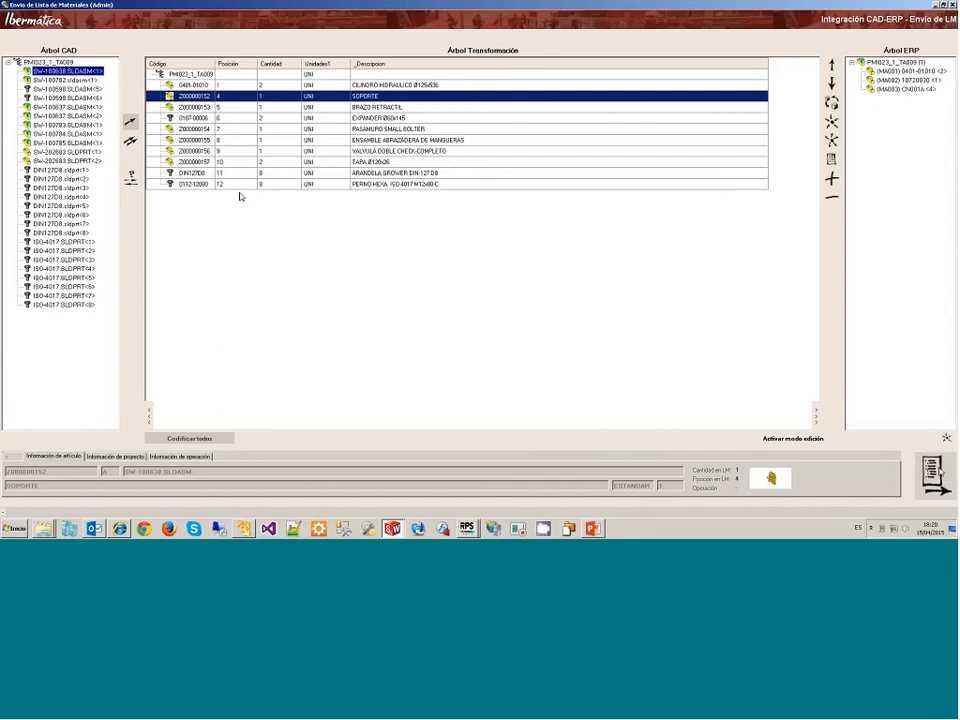
click(938, 472)
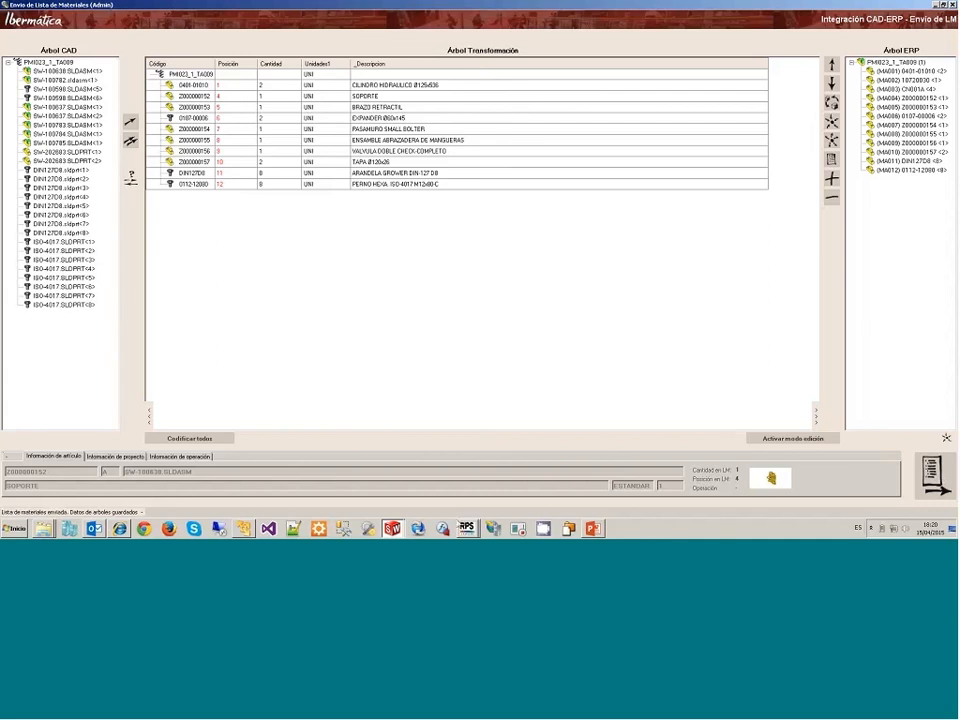
Step: Switch to RPS, close the articles window and load project PMI023 in the project screen
click(467, 528)
click(465, 508)
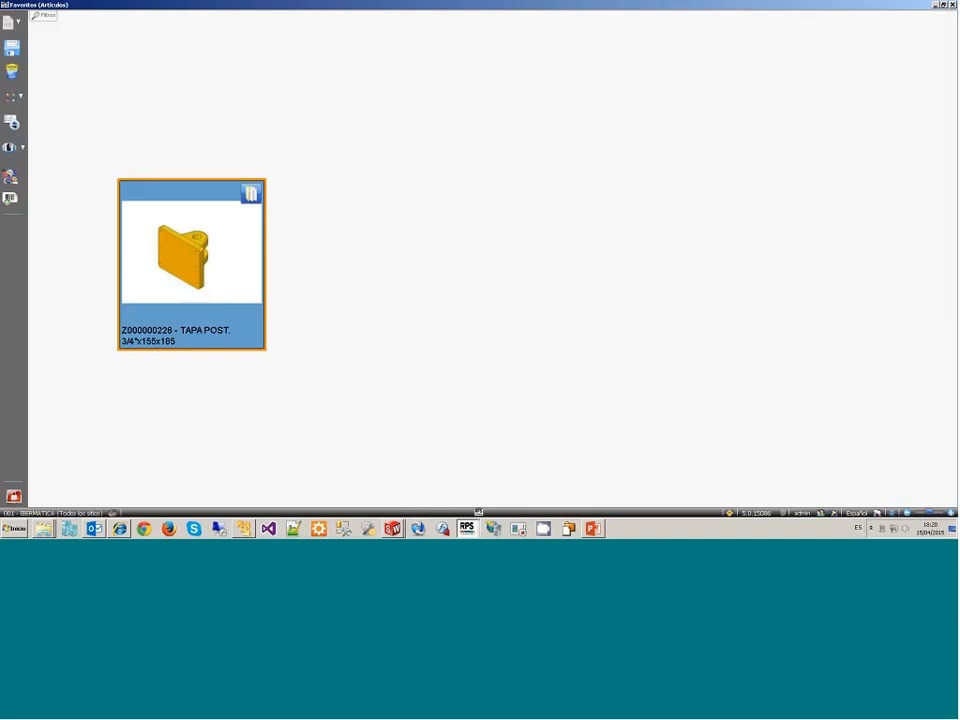
click(17, 499)
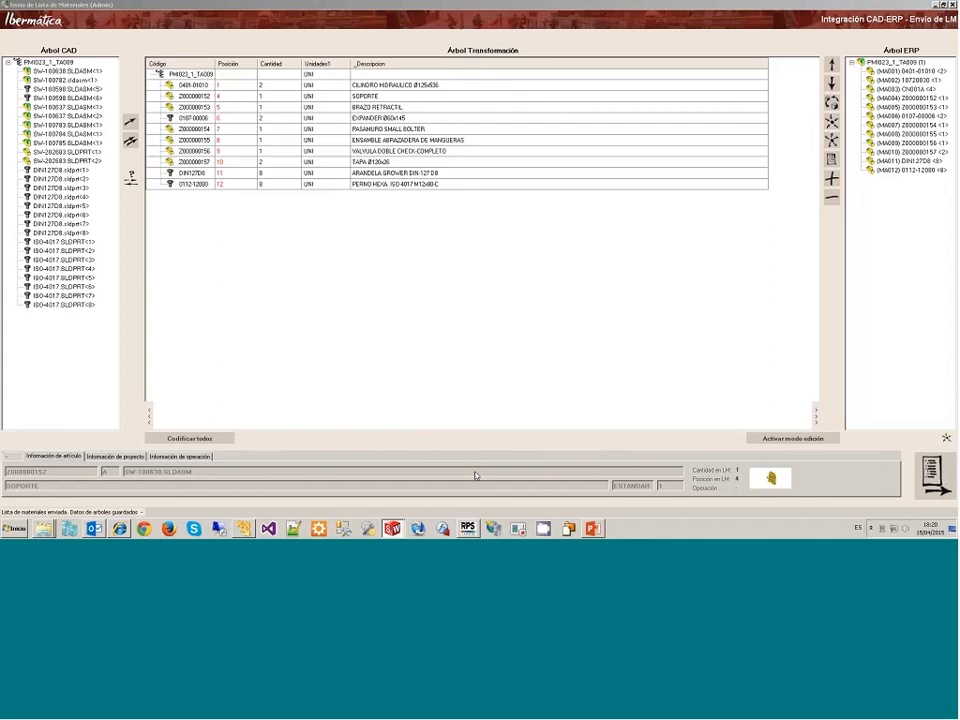
click(468, 528)
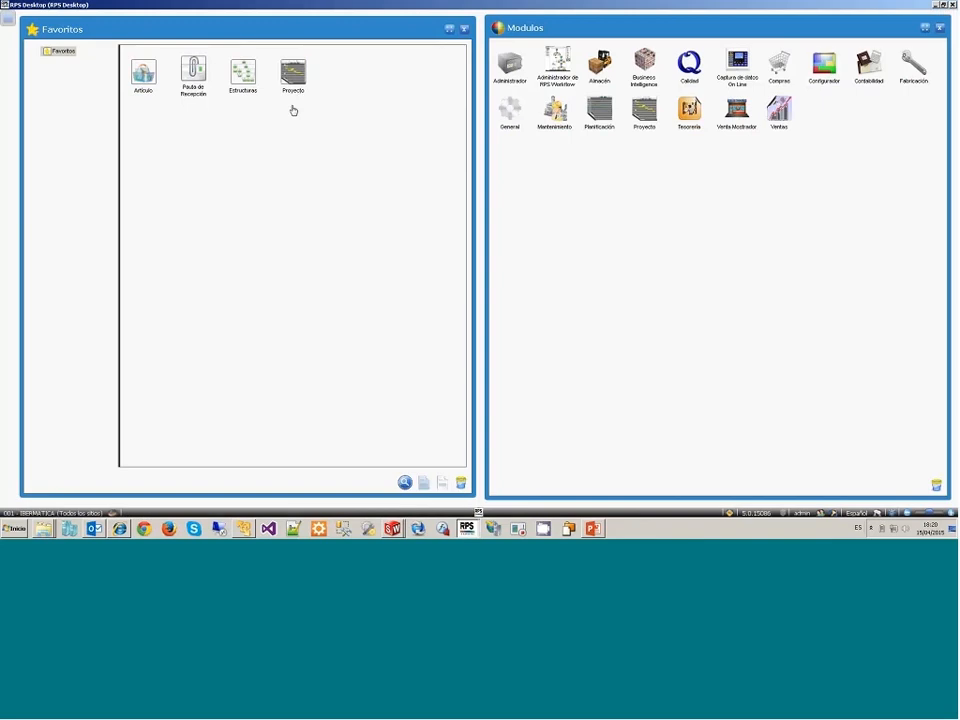
click(293, 108)
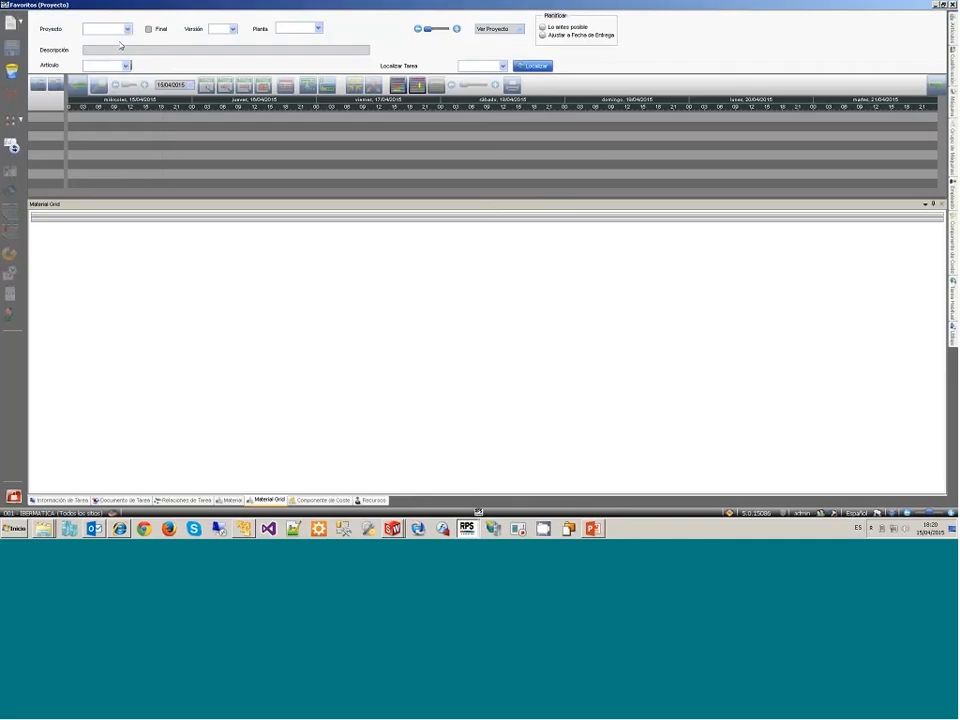
click(129, 30)
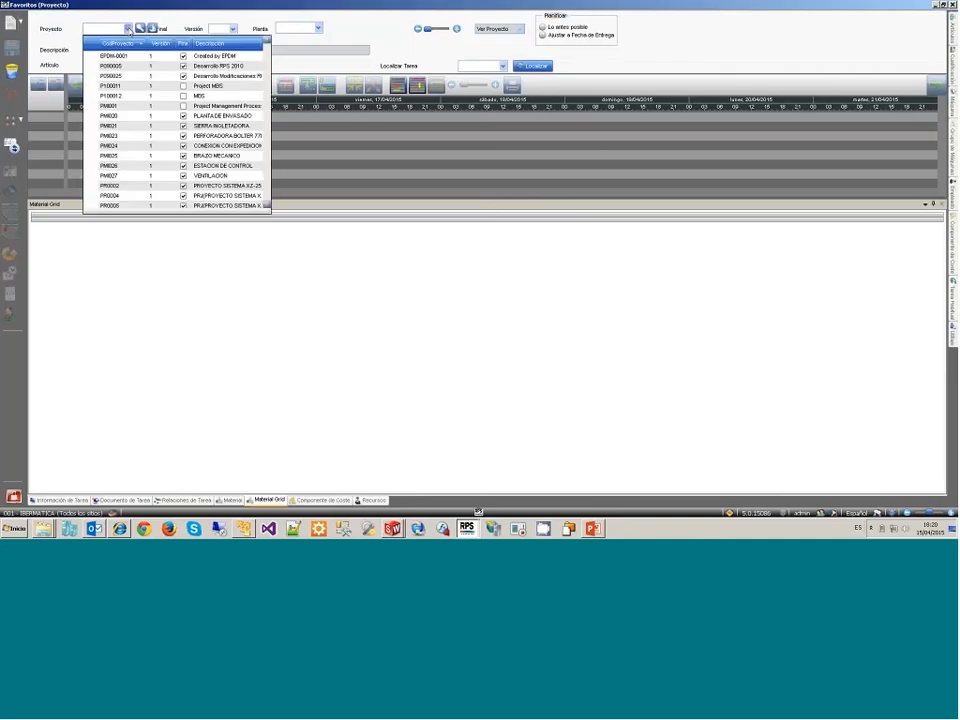
click(220, 137)
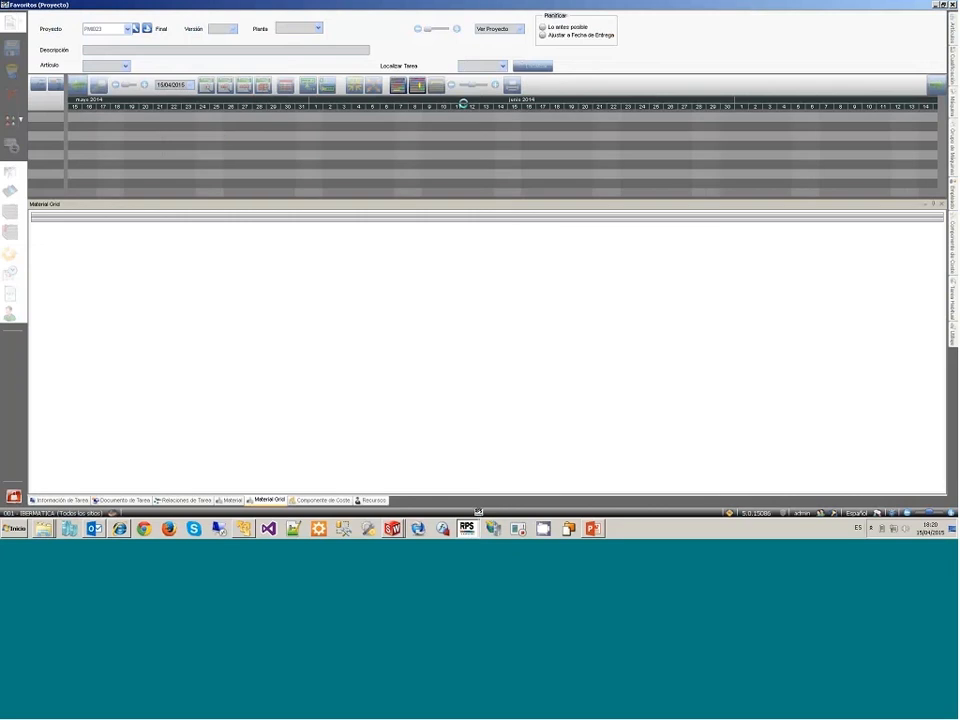
Step: Locate task TA009 BRAZO PERFORADOR in the project and select material MA001 in its material grid
click(503, 66)
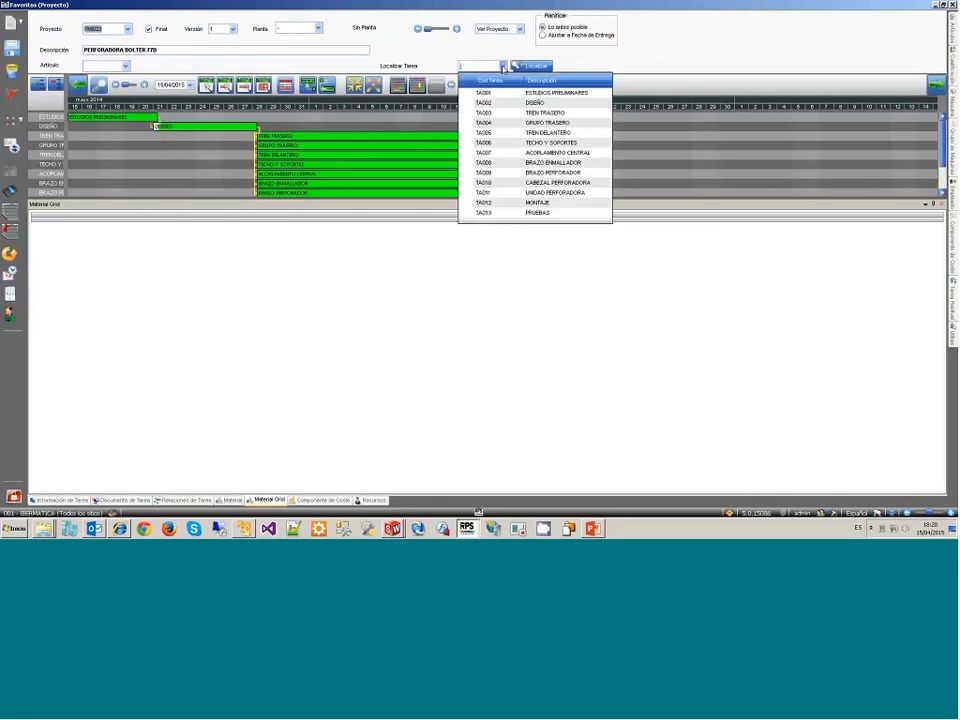
click(525, 174)
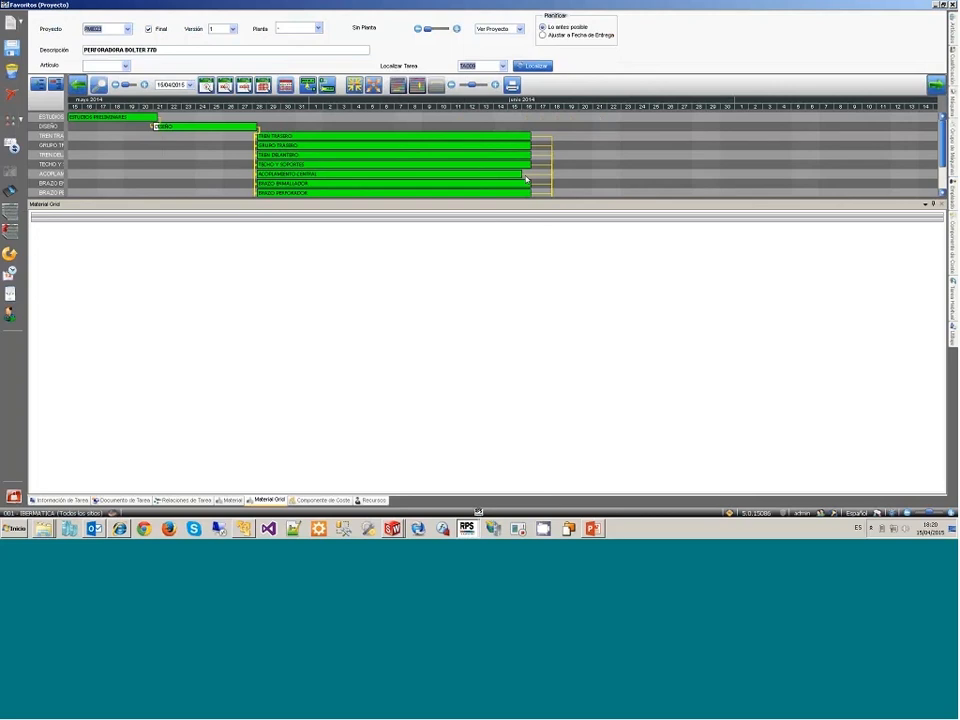
click(537, 68)
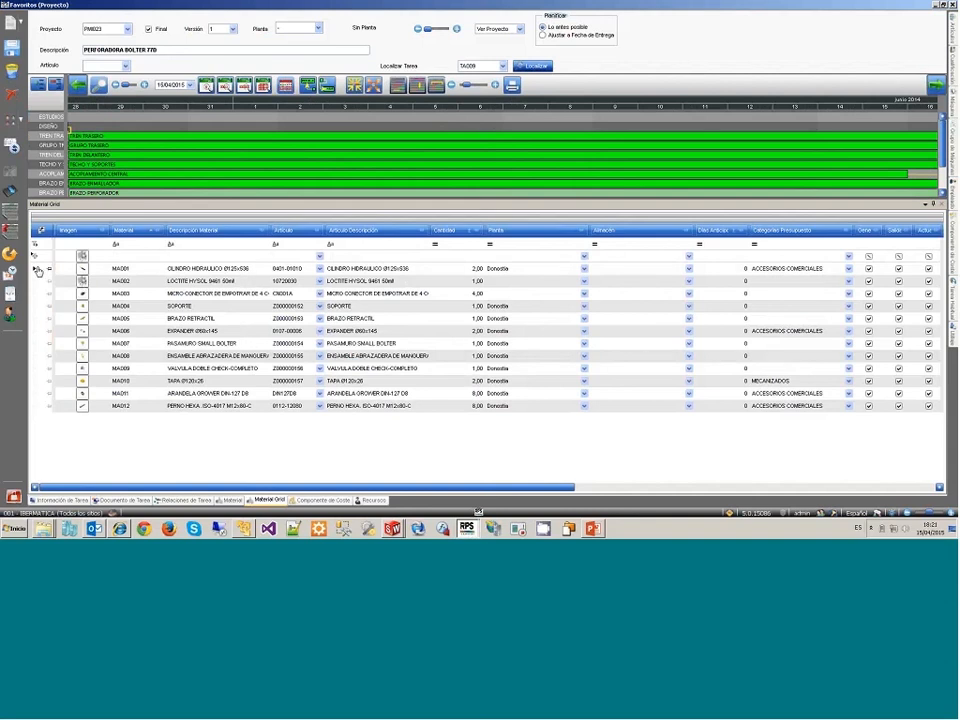
click(37, 271)
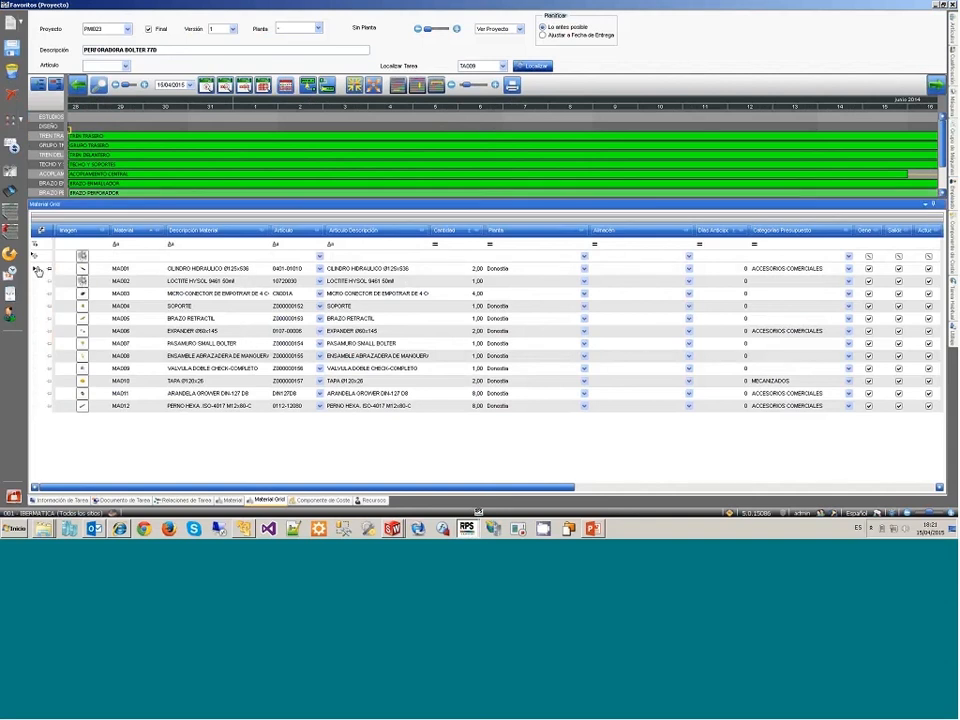
click(37, 271)
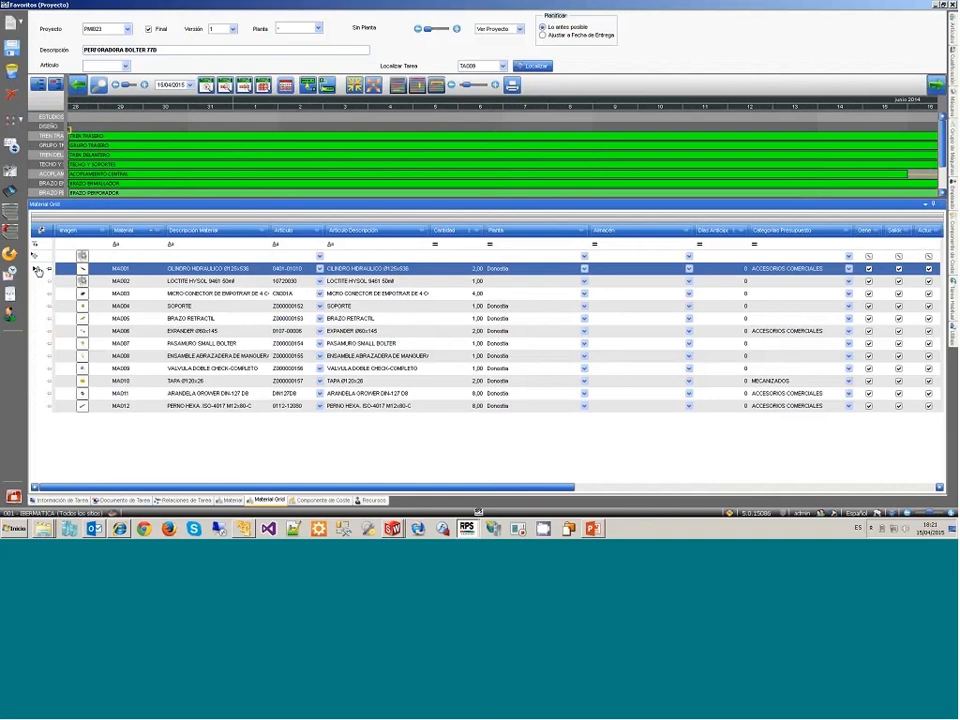